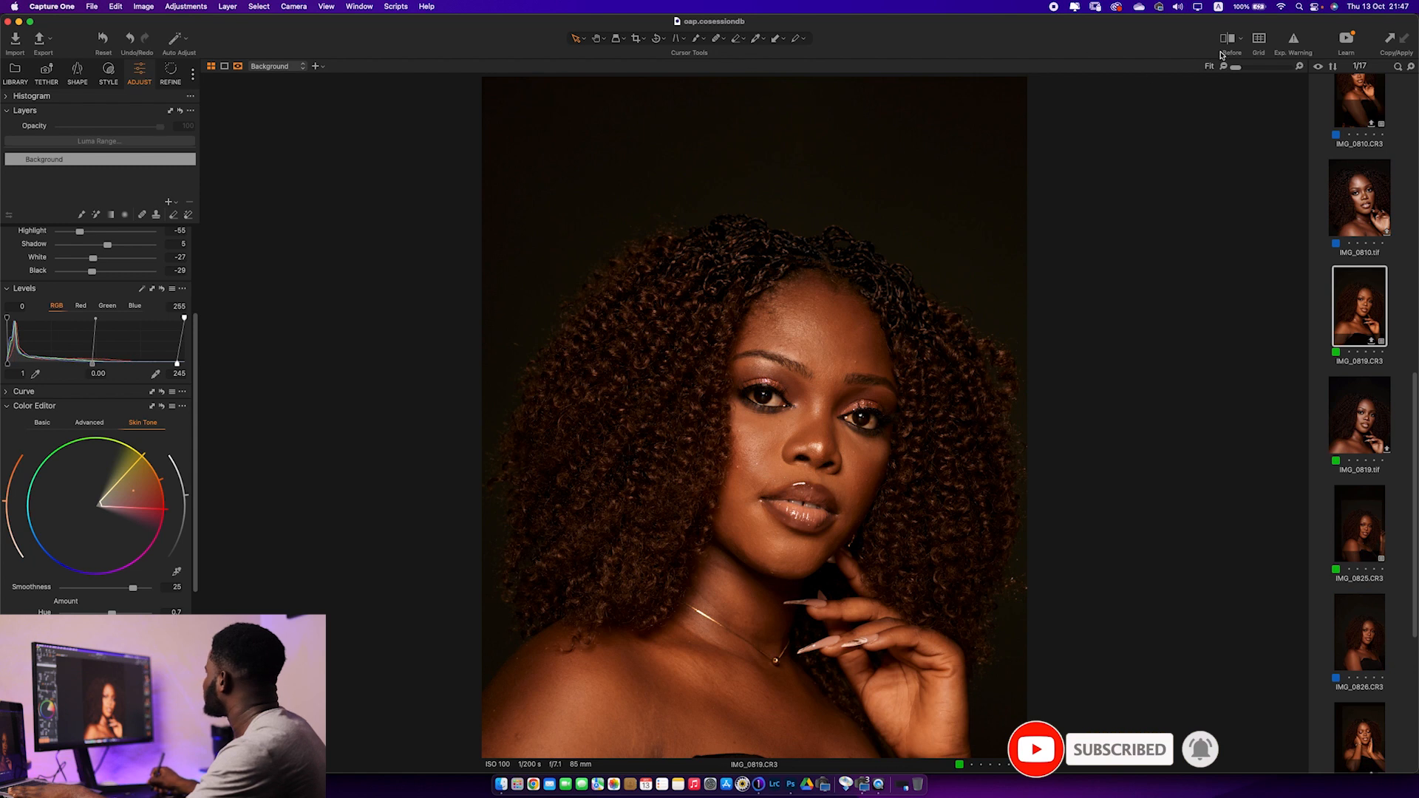
Reset all adjustments on the selected portrait IMG_0819.CR3
right_click(1362, 307)
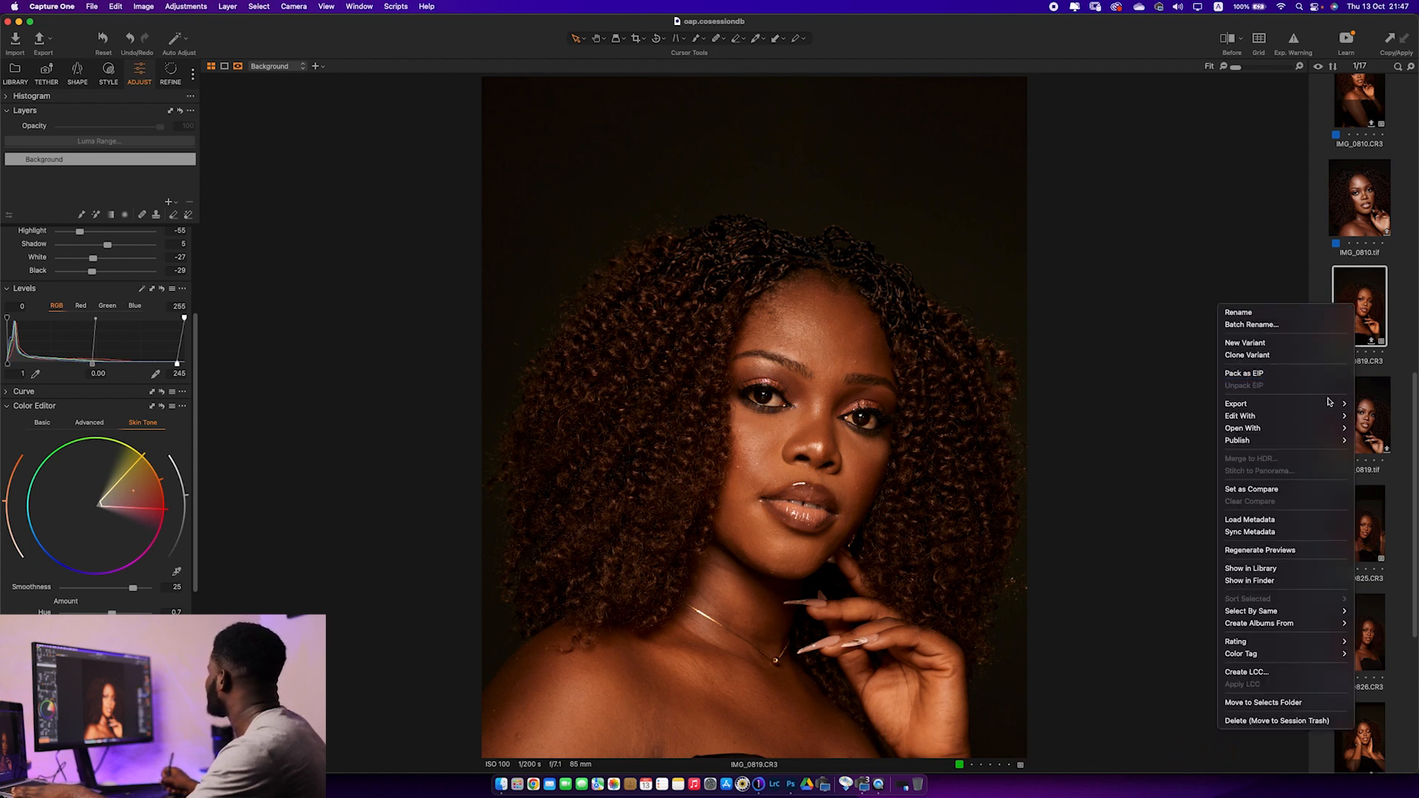
left_click(1223, 252)
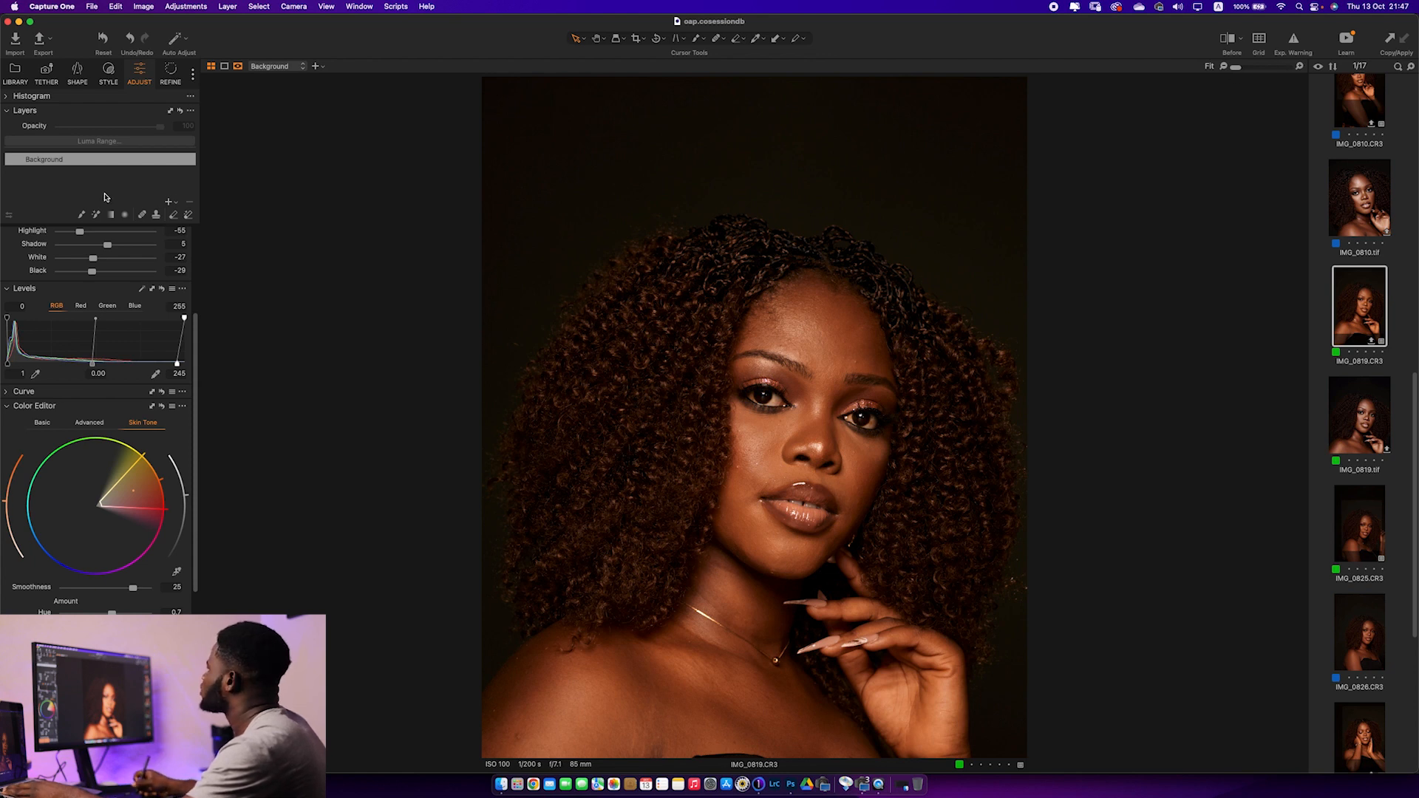
left_click(104, 39)
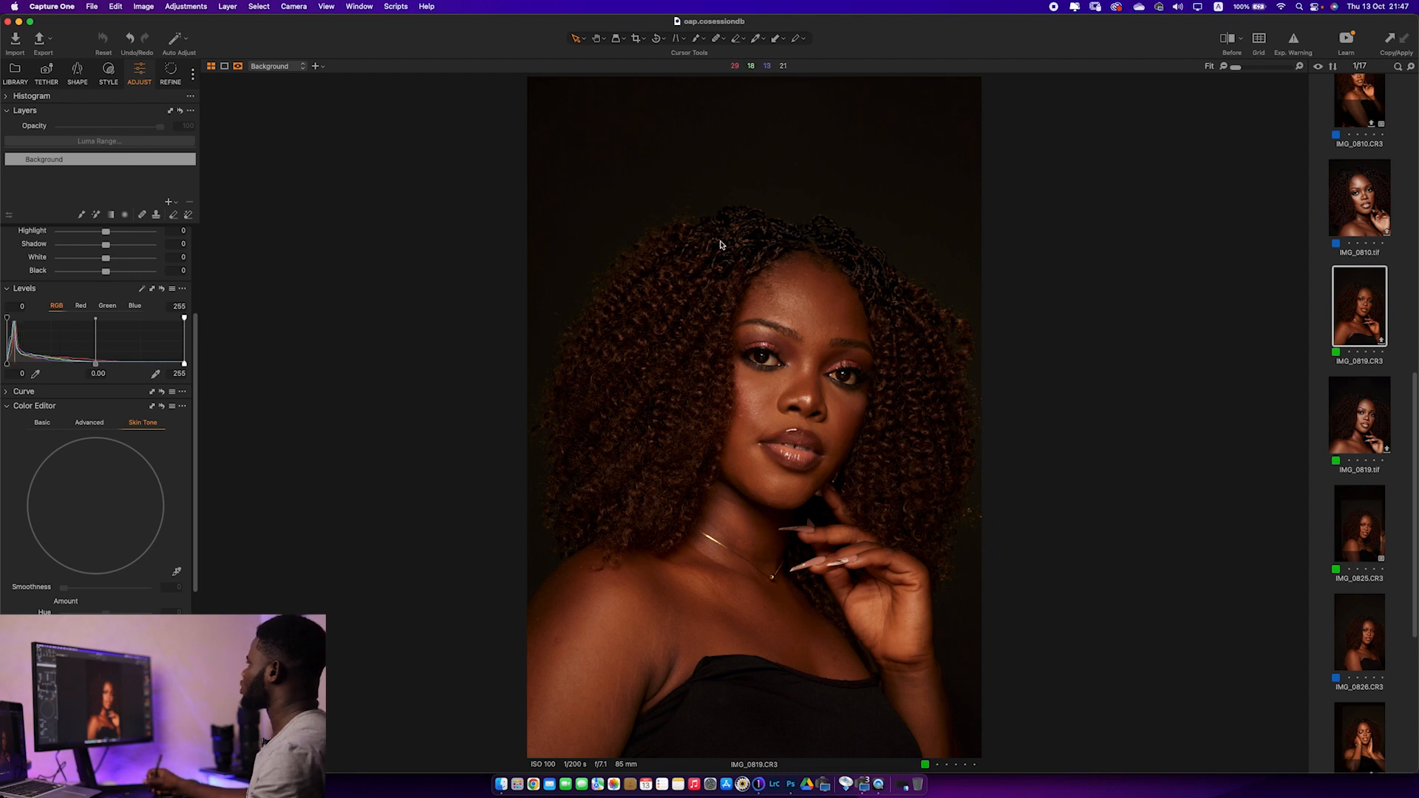
Crop the portrait to a 4x5 ratio at about 34.7 × 43.4 cm, trimming the dress below and a strip above the hair
scroll(195, 376, "up", 5)
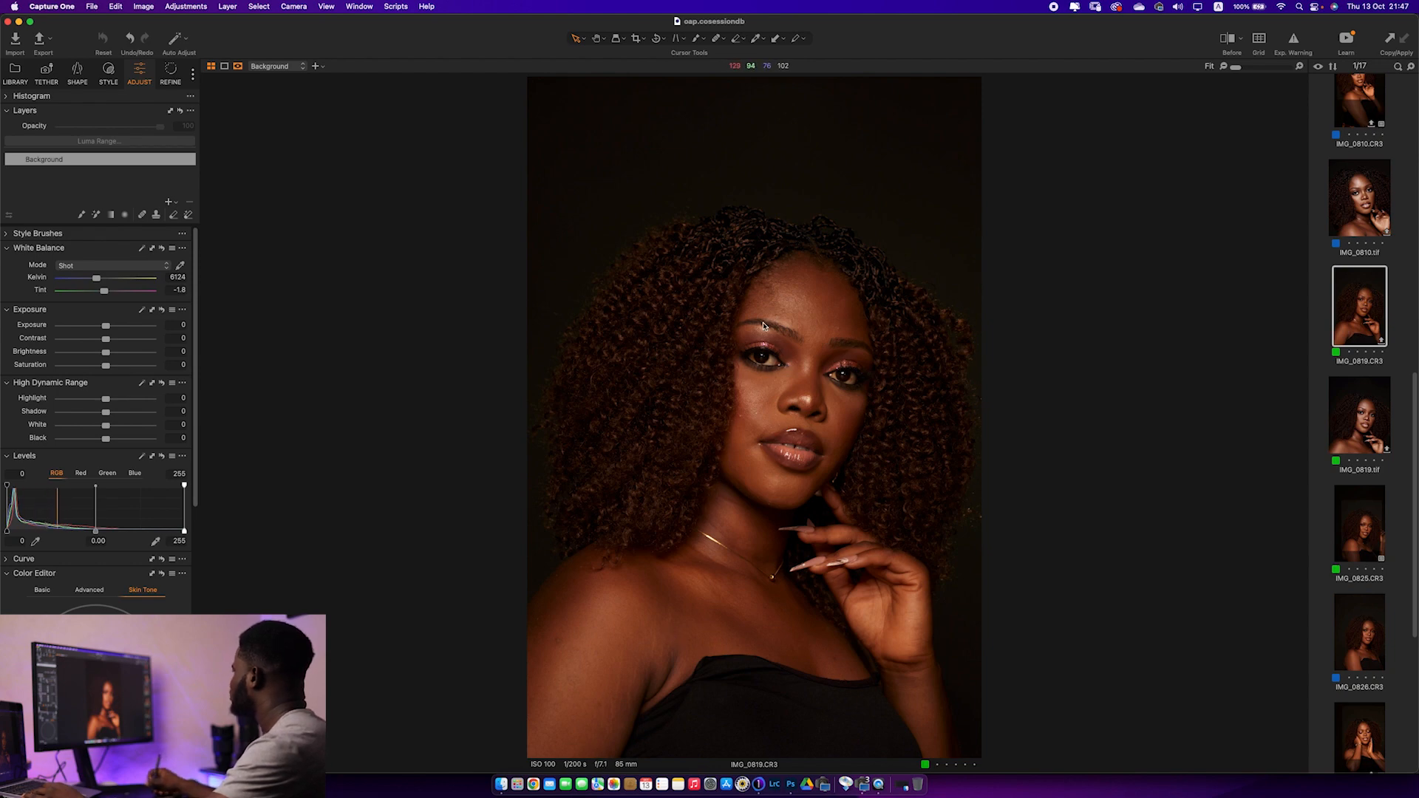
left_click_drag(1236, 67, 1269, 72)
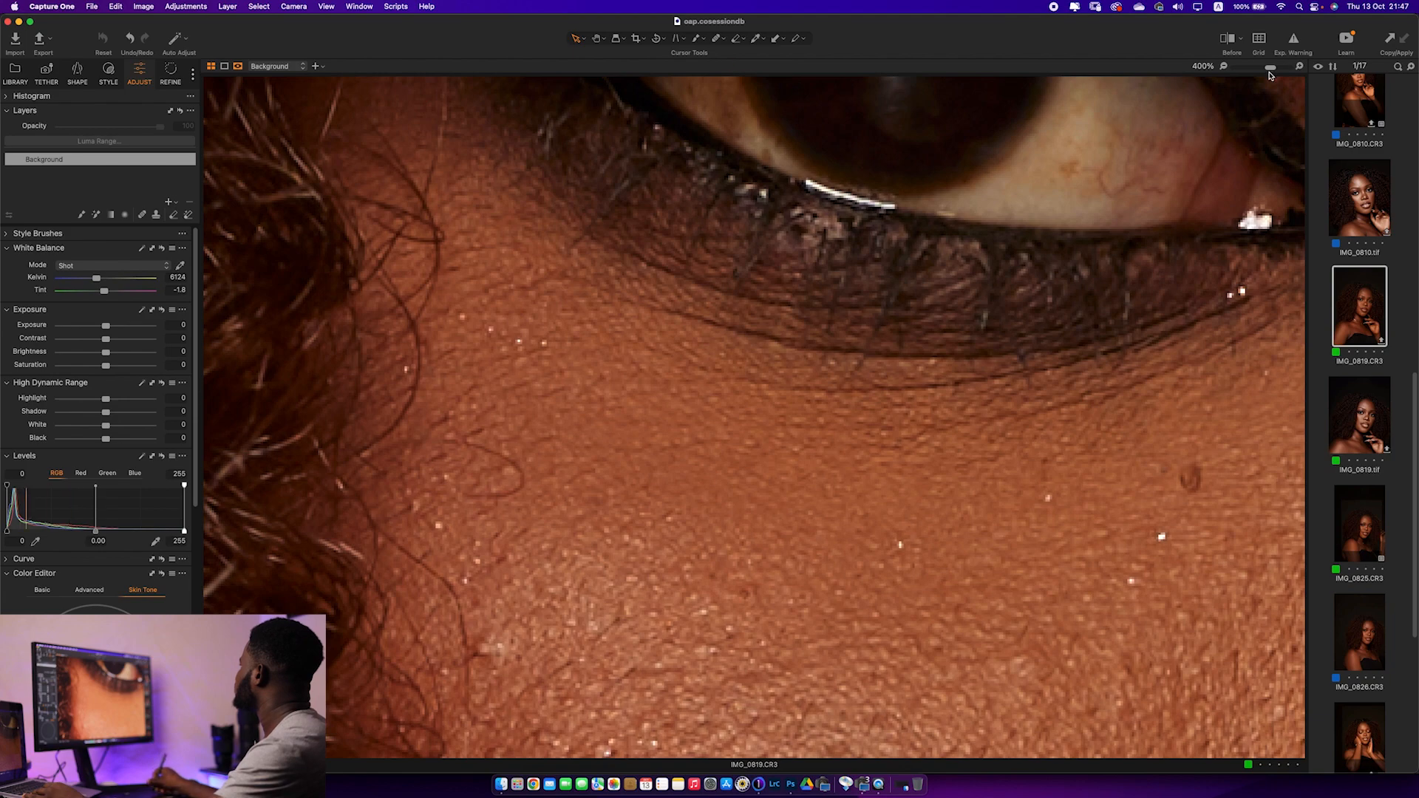
left_click_drag(1269, 71, 1227, 70)
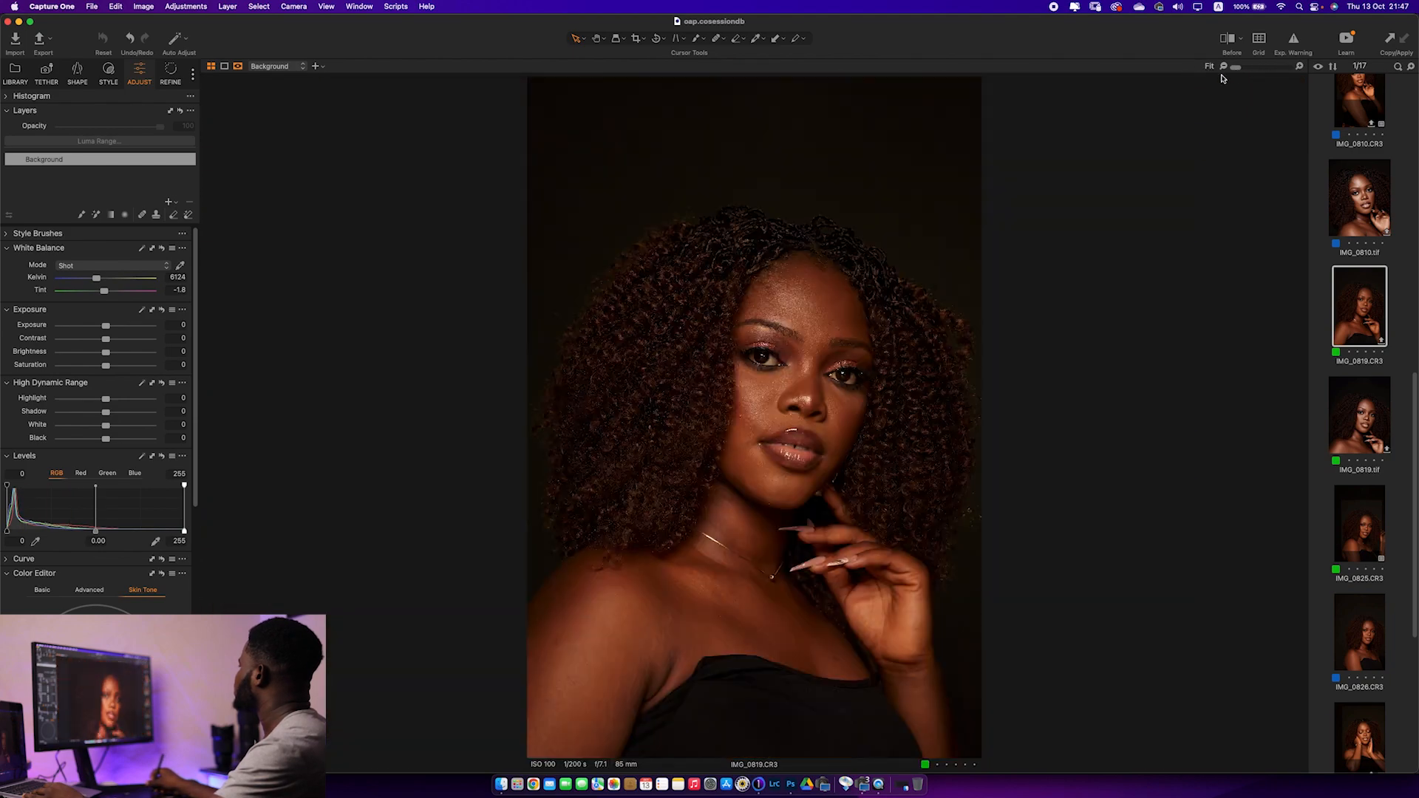
left_click(639, 39)
mouse_move(753, 79)
left_mouse_down()
mouse_move(764, 120)
mouse_move(747, 70)
left_mouse_up()
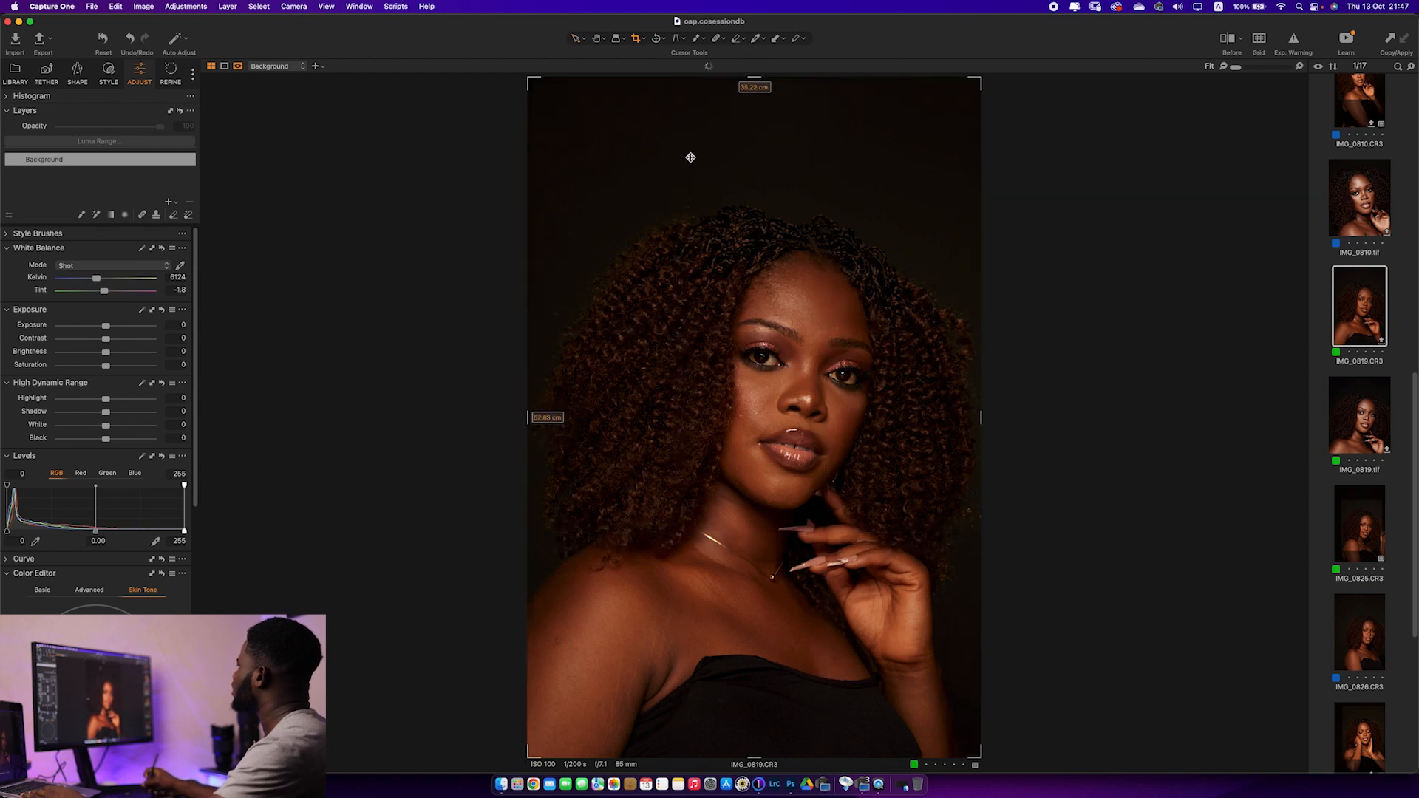
left_click(639, 43)
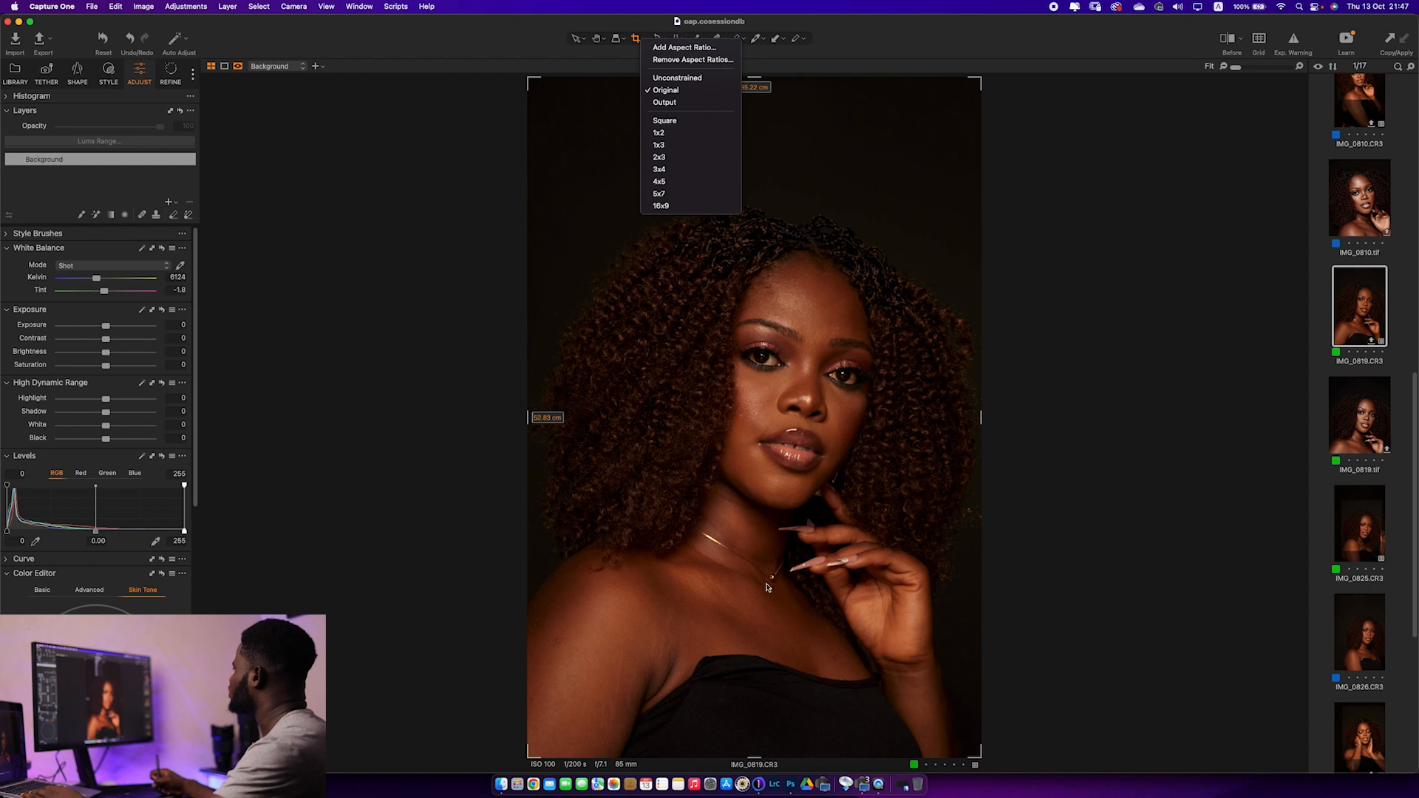
left_click(680, 182)
left_click_drag(809, 420, 822, 370)
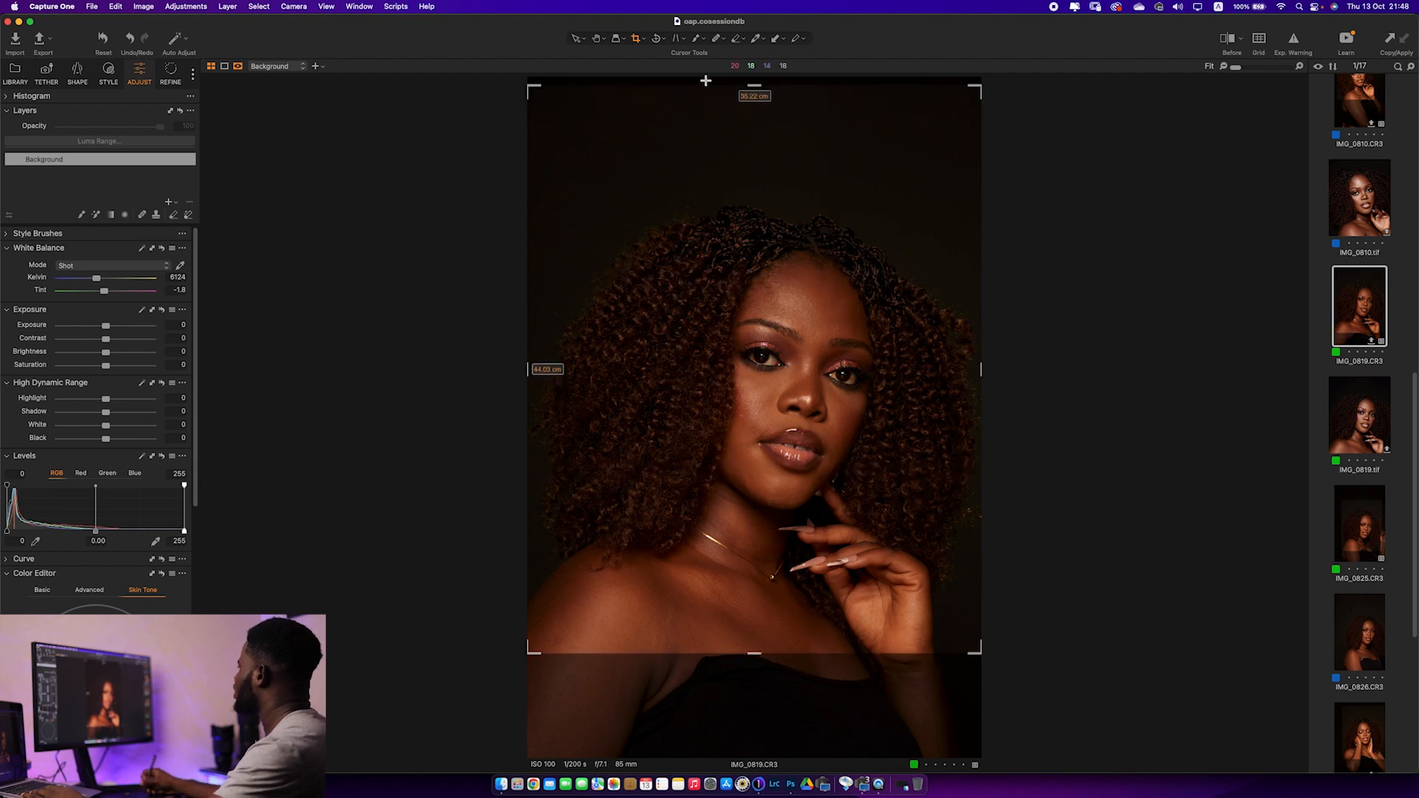
left_click_drag(754, 85, 754, 97)
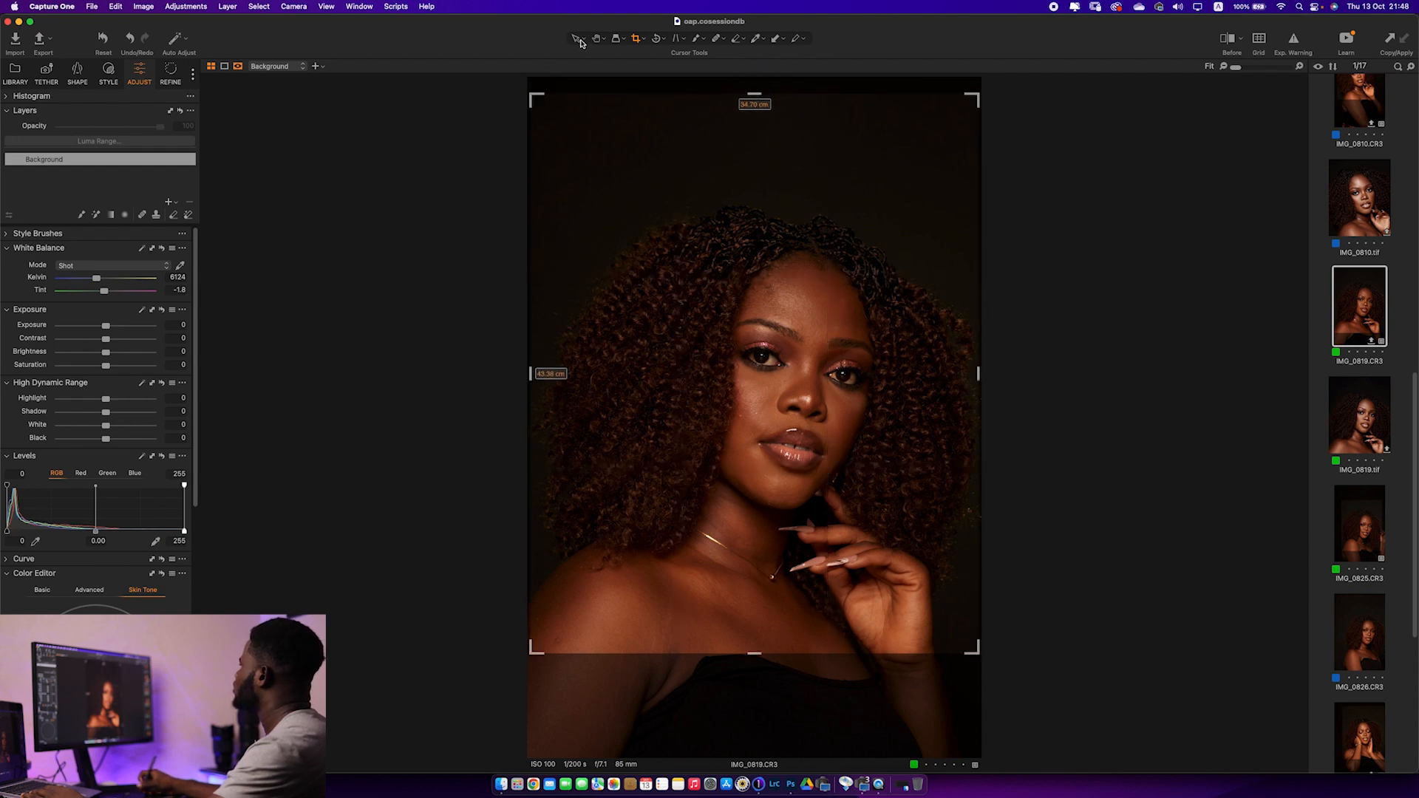
left_click(579, 41)
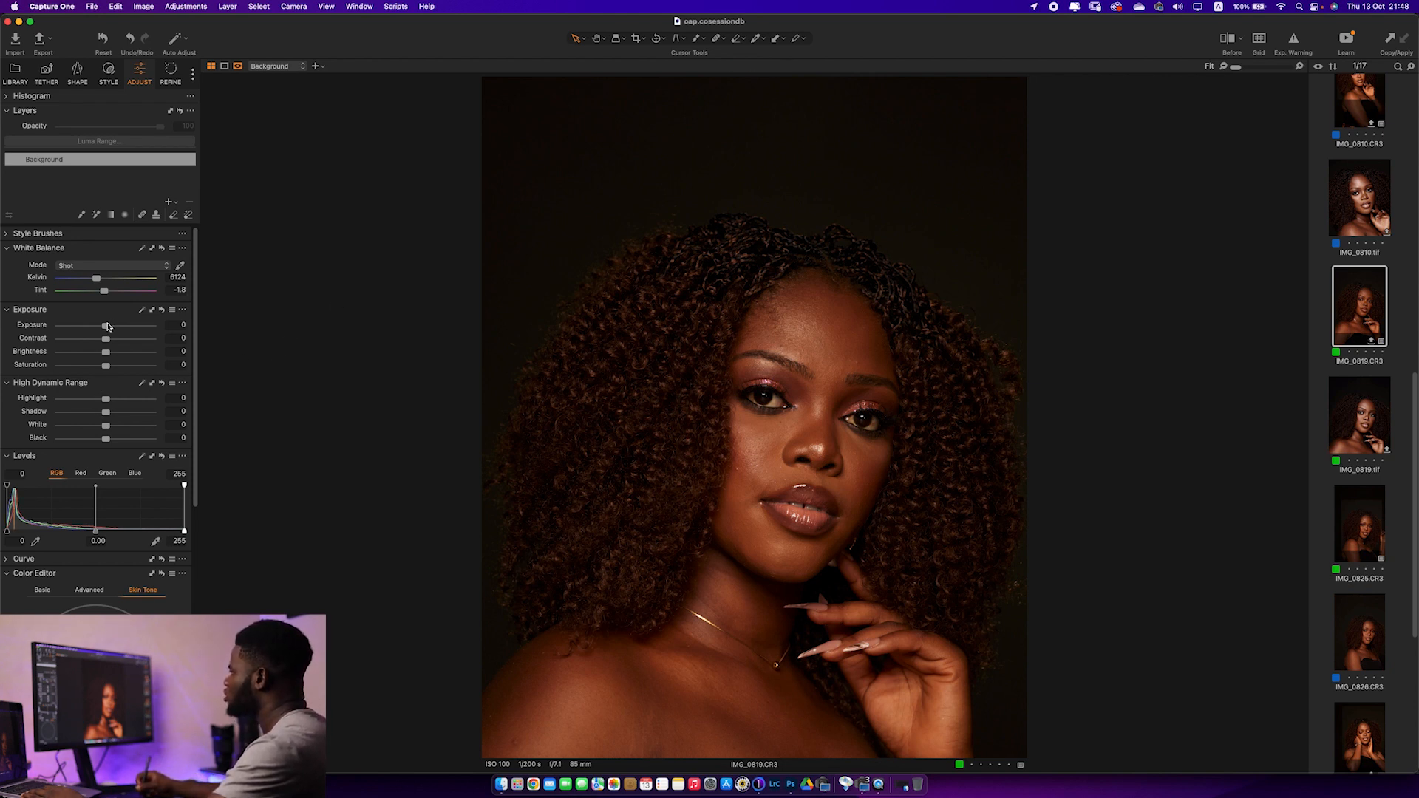
Raise the portrait's exposure to 0.36
left_click_drag(106, 328, 111, 332)
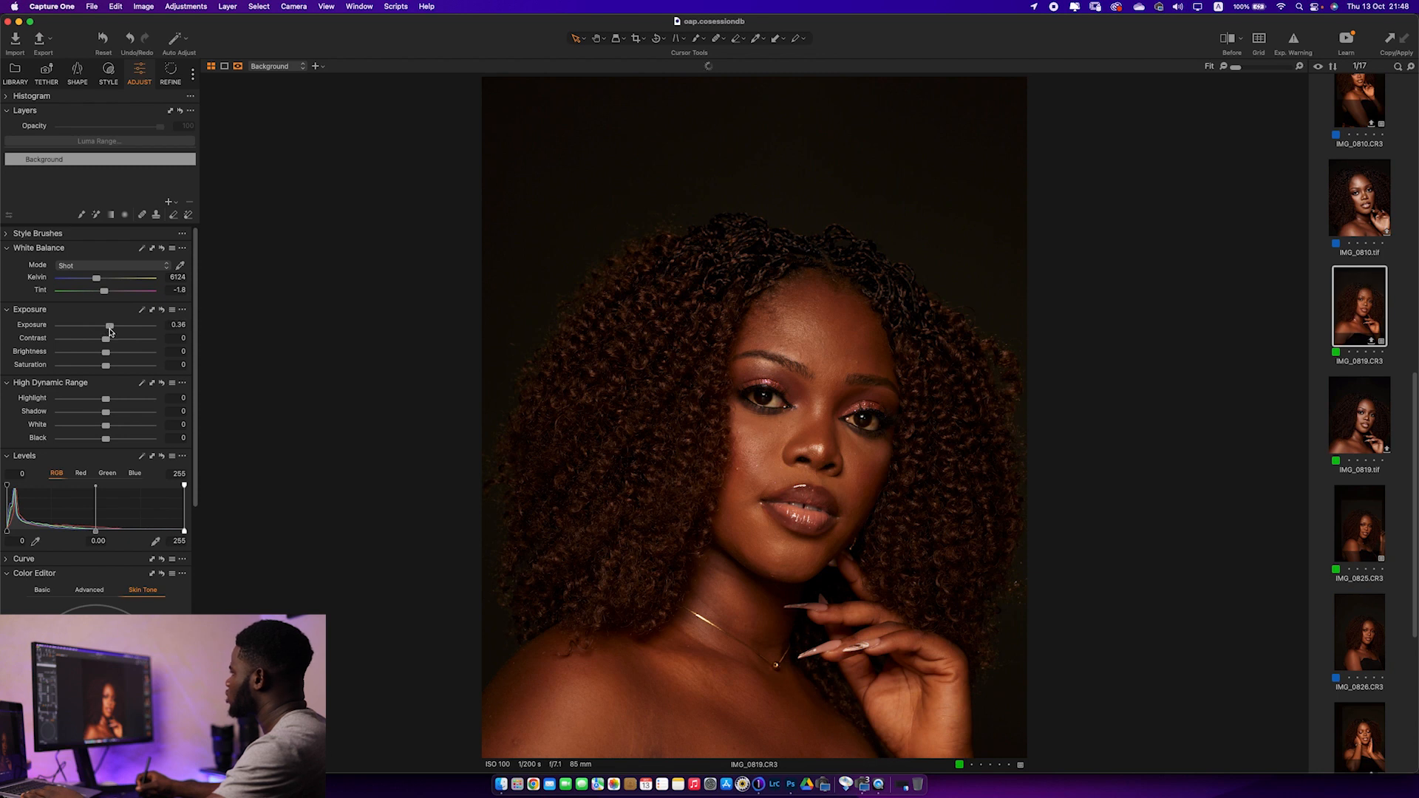
left_click_drag(104, 399, 87, 402)
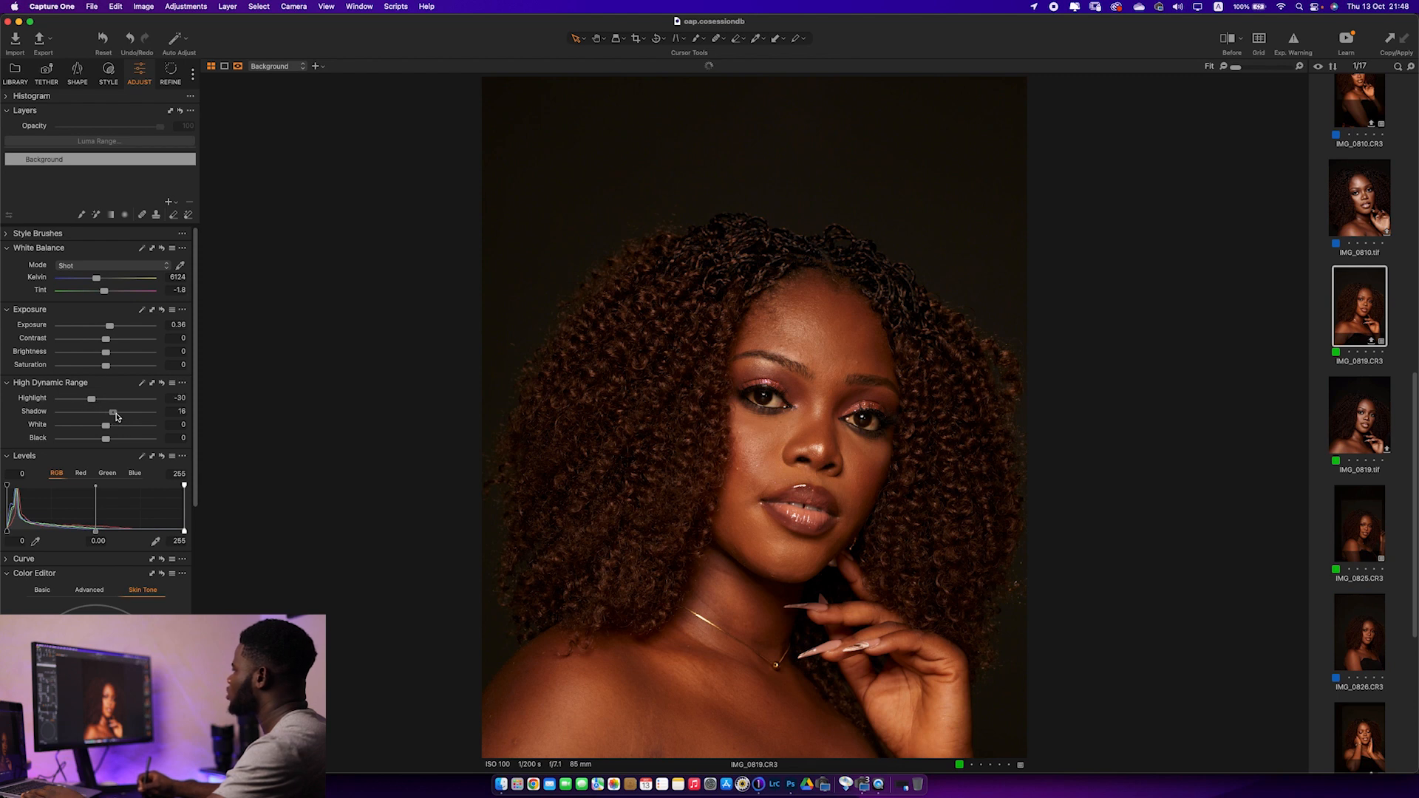
left_click_drag(119, 417, 120, 417)
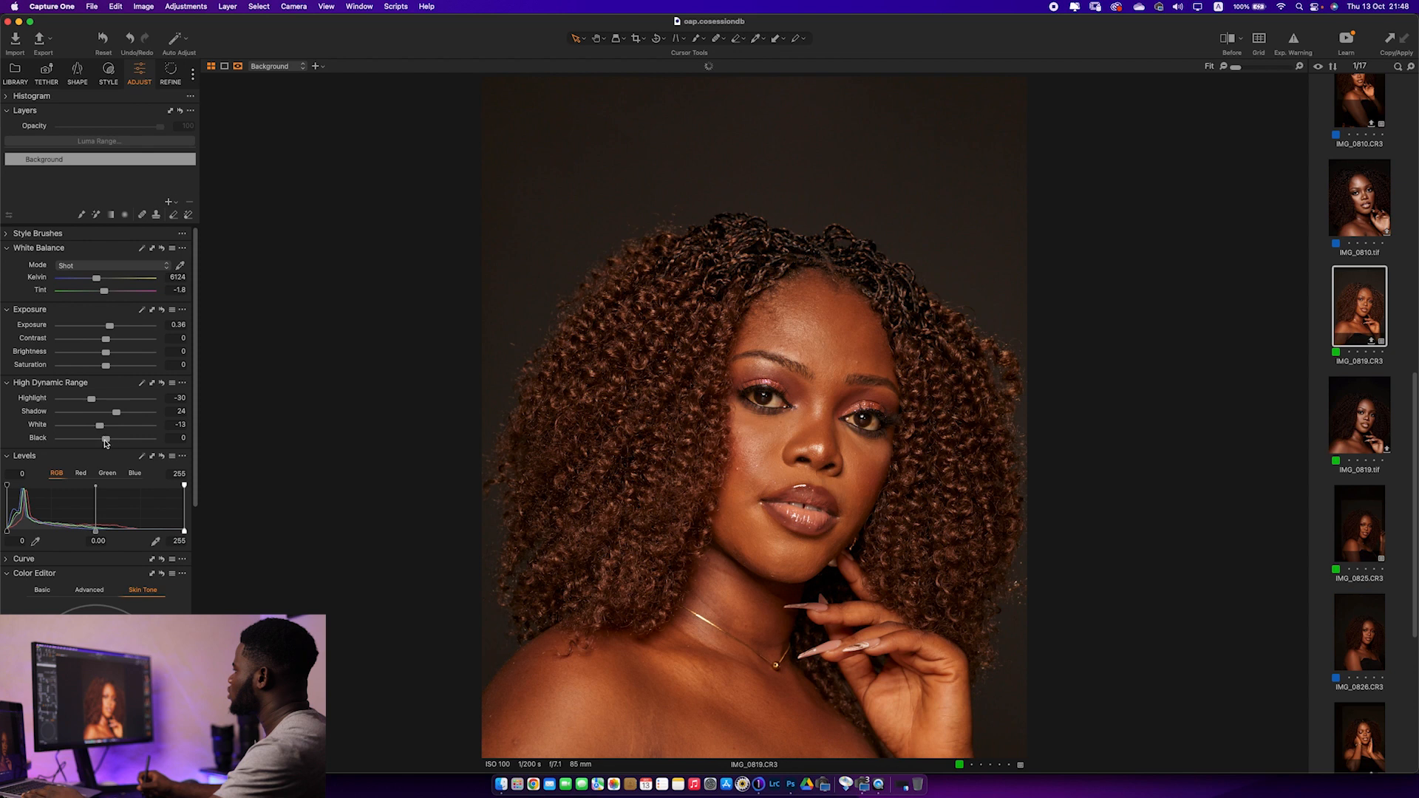
left_click_drag(103, 439, 98, 442)
left_click(162, 384)
Set Highlight to -55, Shadow to 3, White to -23 and Black to -22, and lower the RGB Levels white point to 236
left_click_drag(106, 399, 79, 404)
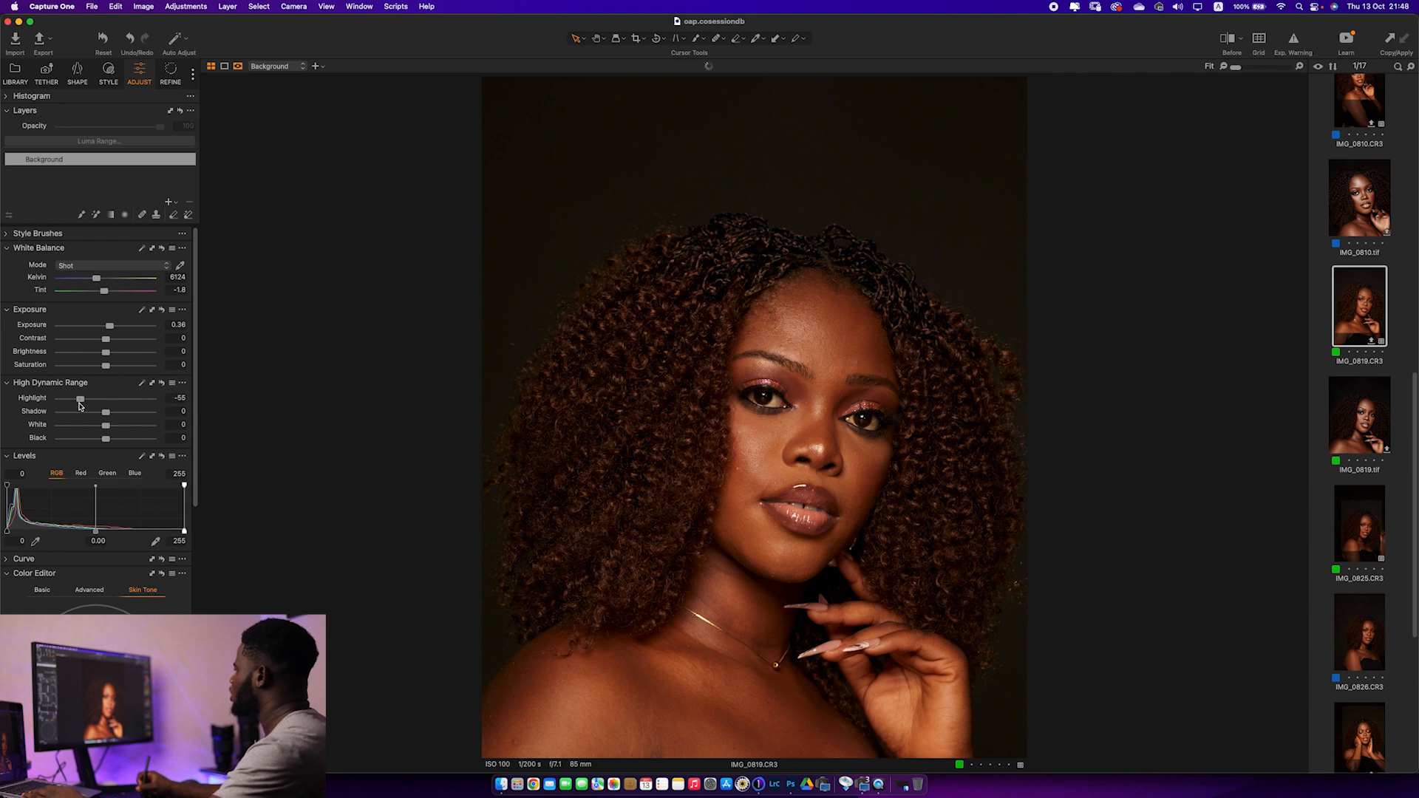
left_click_drag(108, 417, 101, 428)
left_click_drag(106, 439, 95, 441)
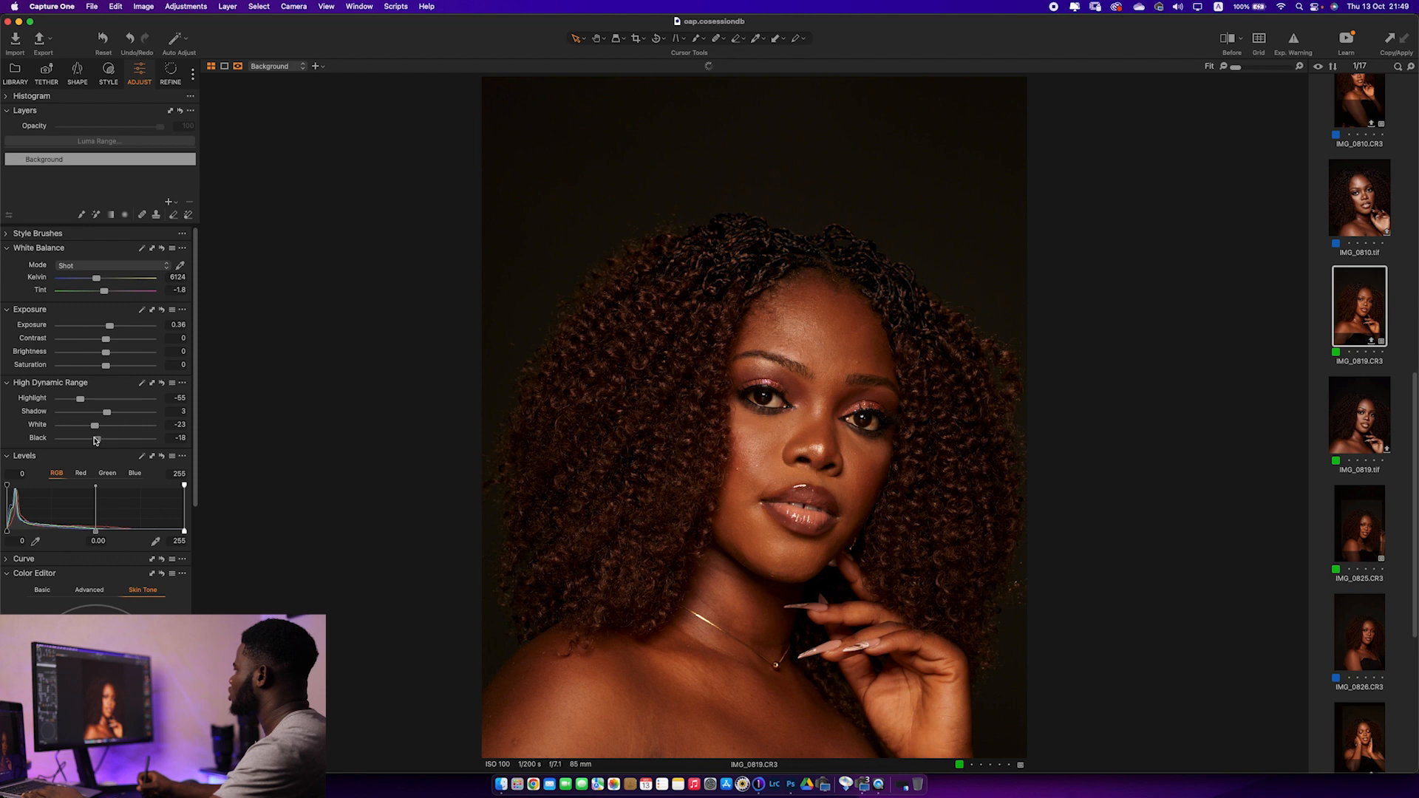
left_click_drag(95, 442, 95, 441)
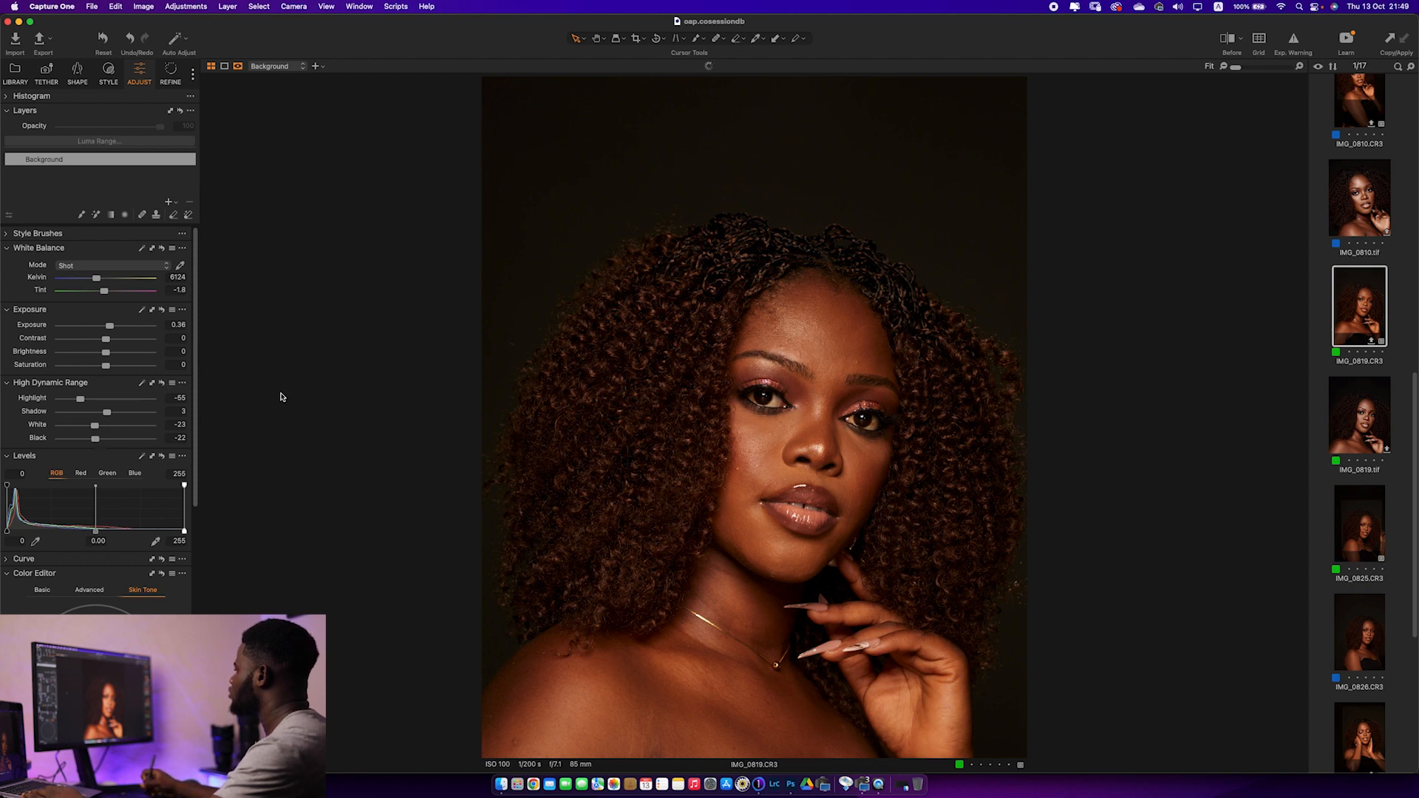
left_click_drag(186, 532, 166, 530)
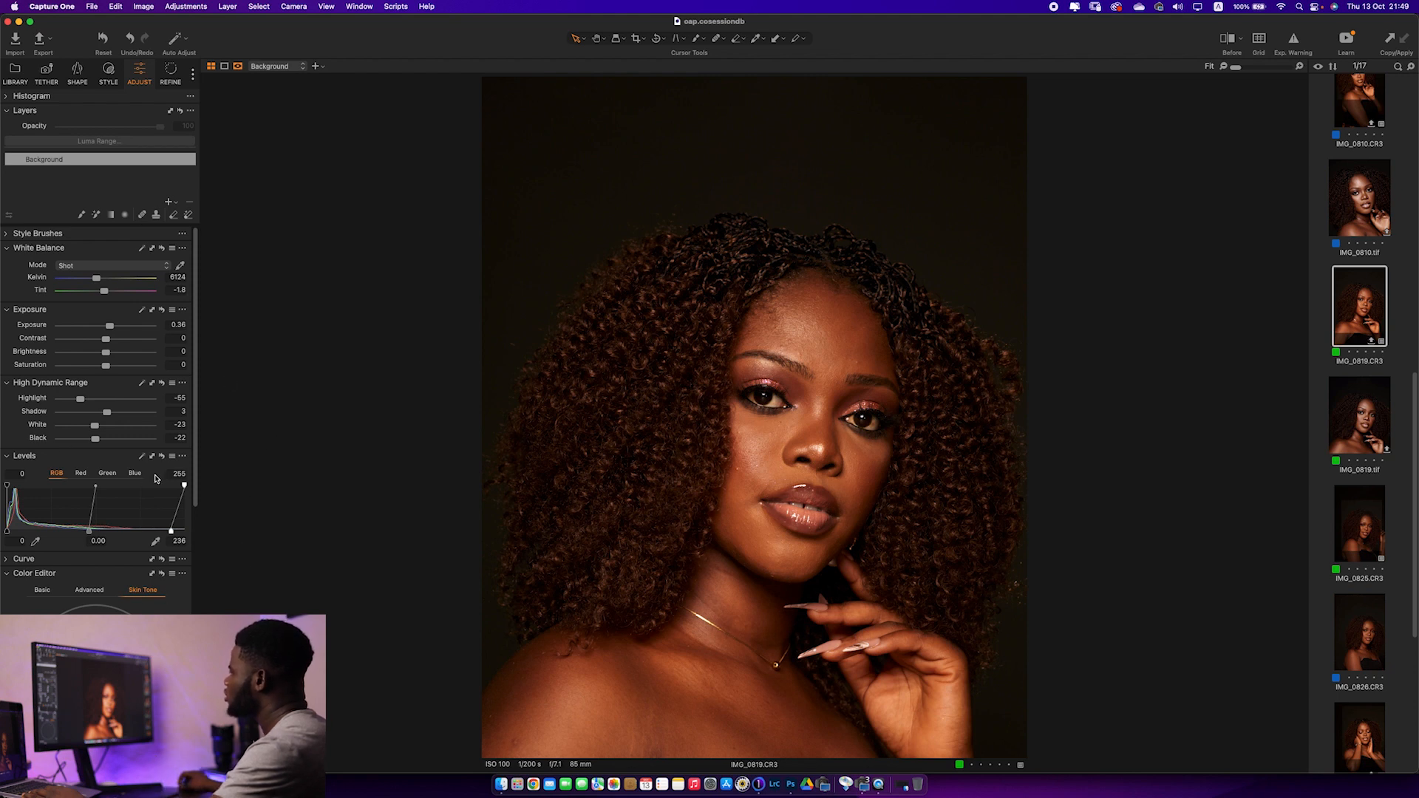
Sample the forehead's skin colour in the Color Editor's Skin Tone mode and set the Hue uniformity amount to 0.7
scroll(191, 480, "down", 6)
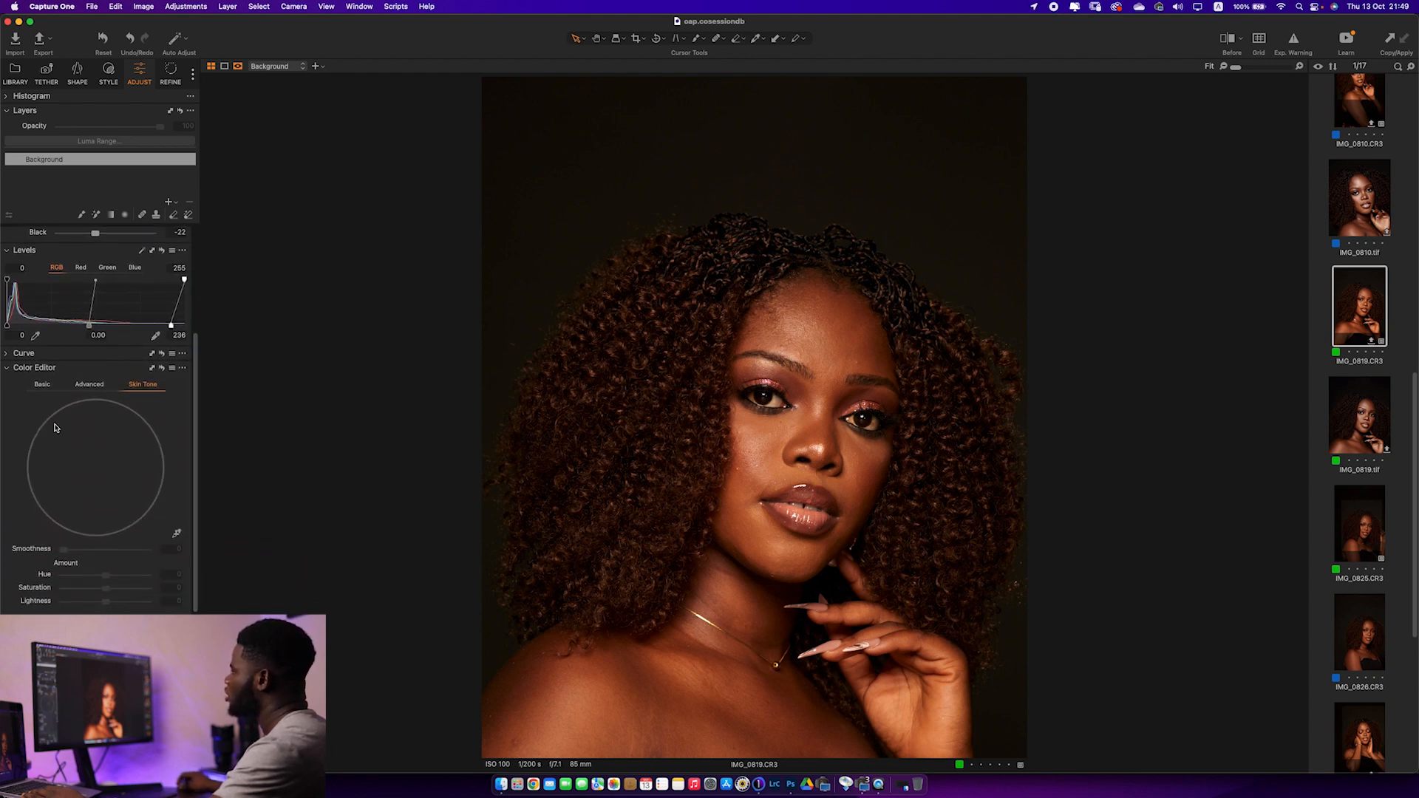
left_click(47, 386)
left_click(143, 386)
left_click(178, 535)
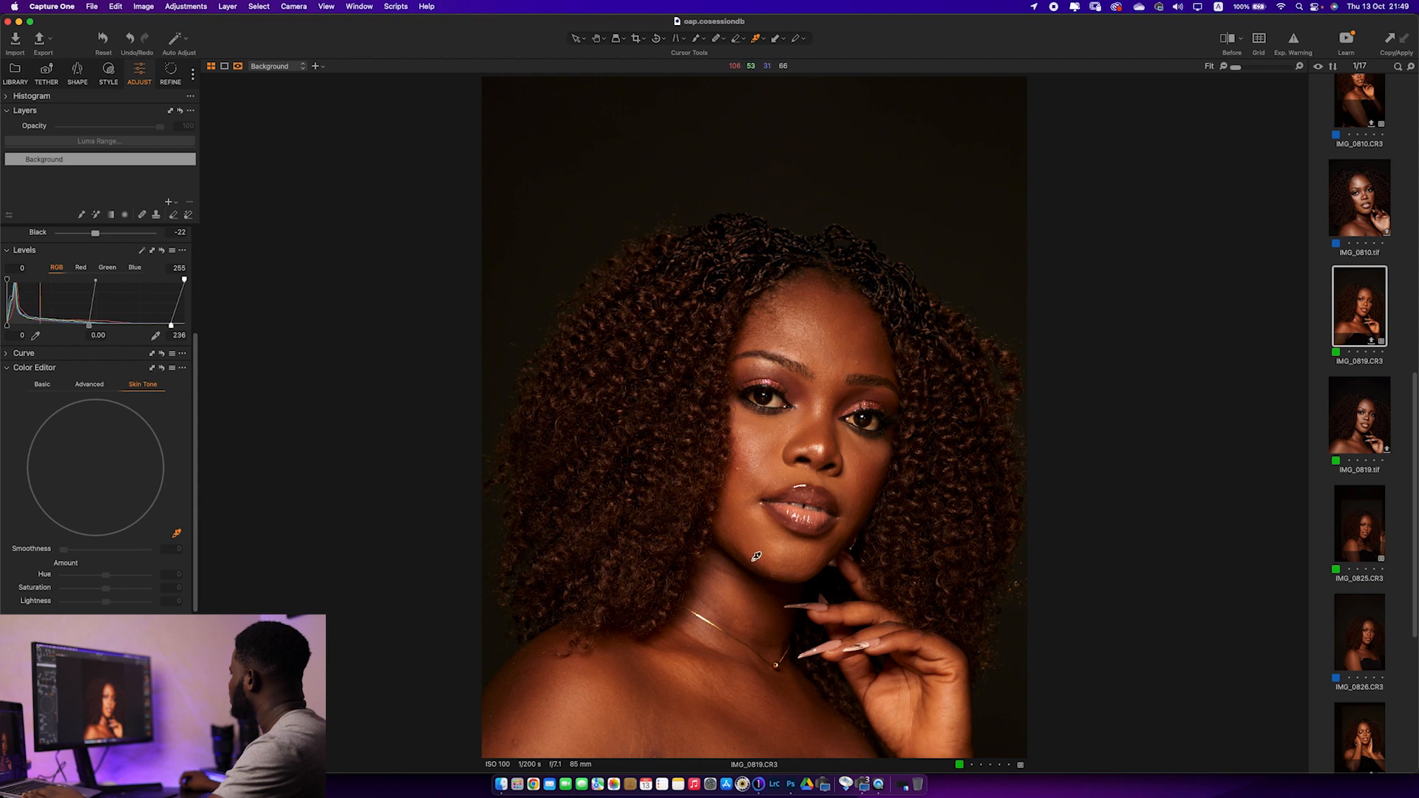
left_click(838, 346)
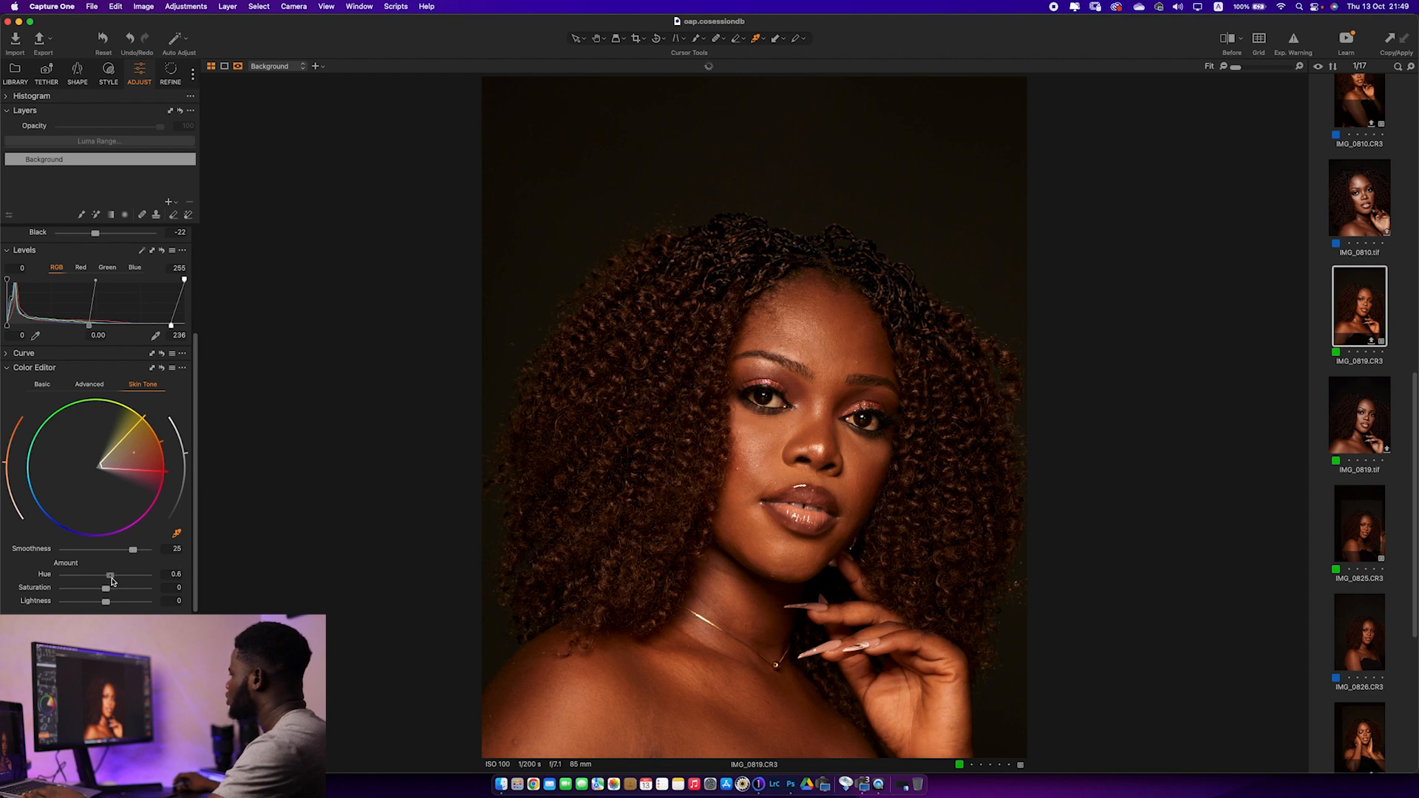
left_click_drag(112, 582, 114, 582)
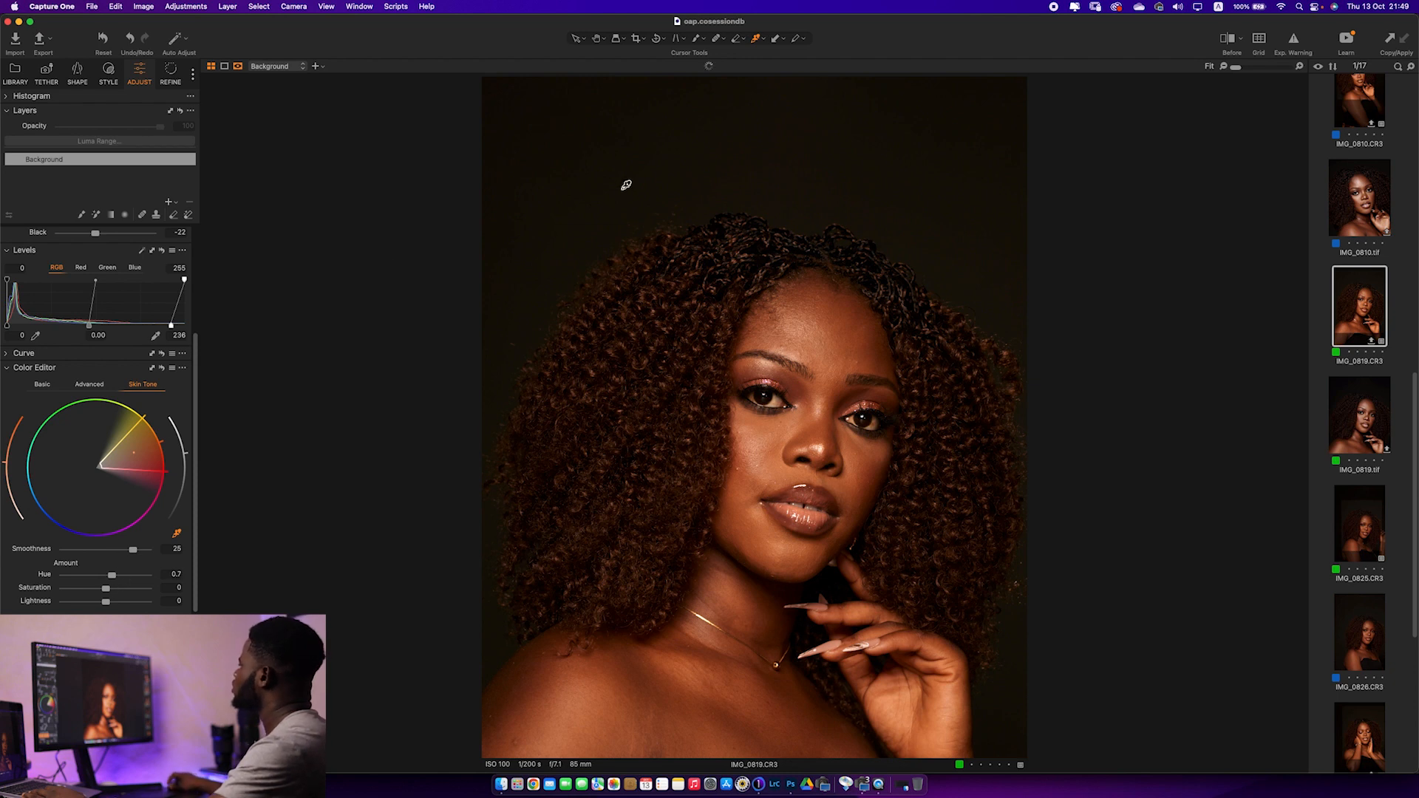
Compare the portrait with its unadjusted version and examine the hairline and face up close
left_click(1227, 40)
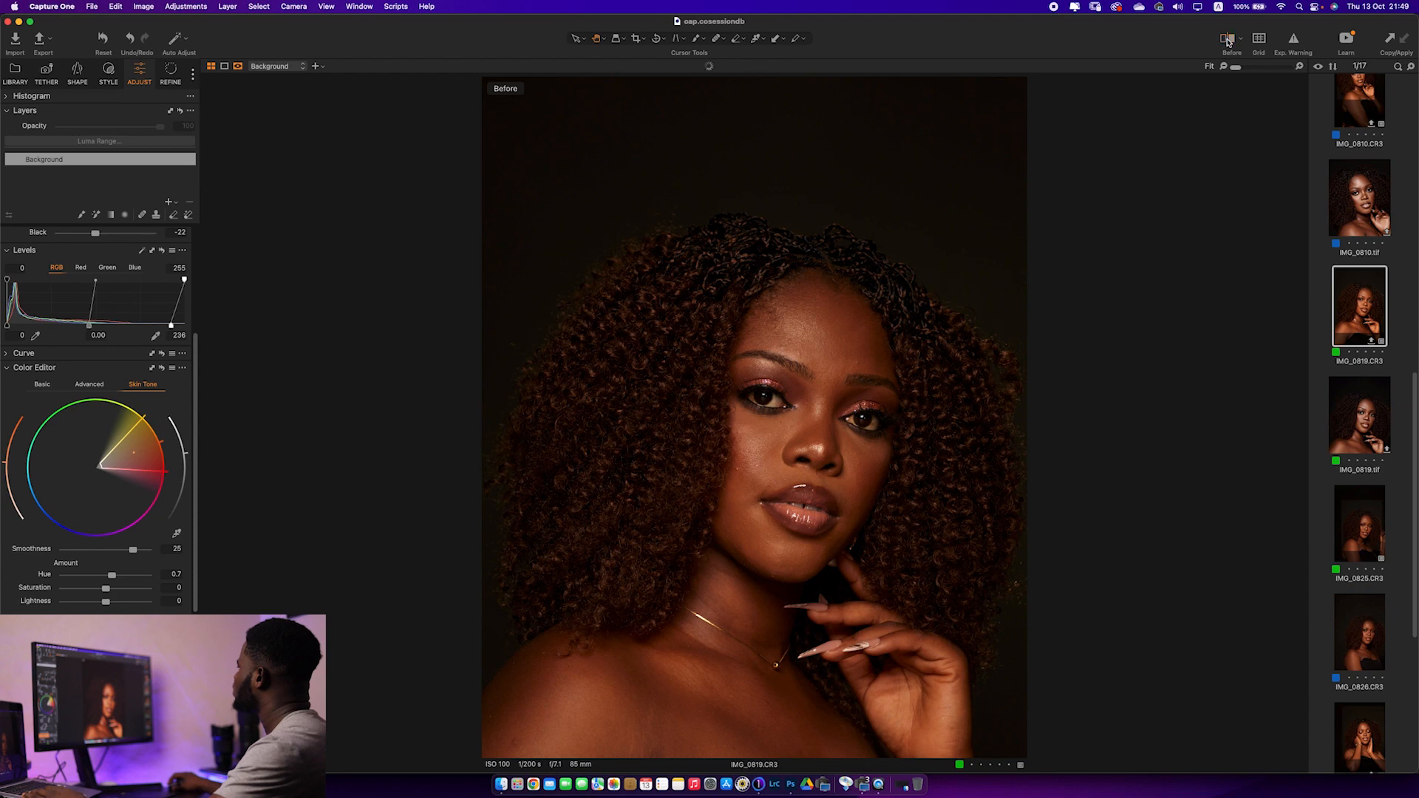
left_click(1228, 40)
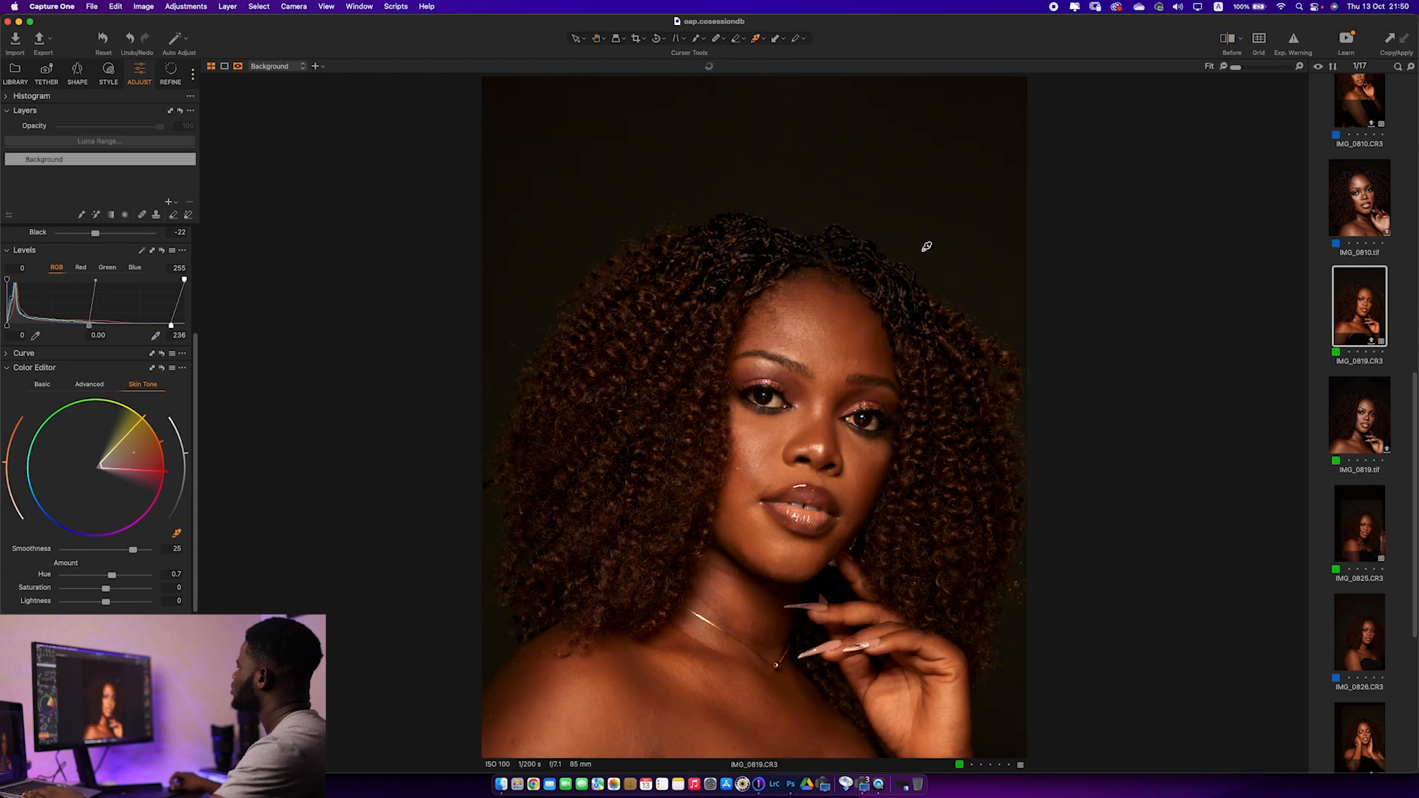
scroll(926, 246, "up", 5)
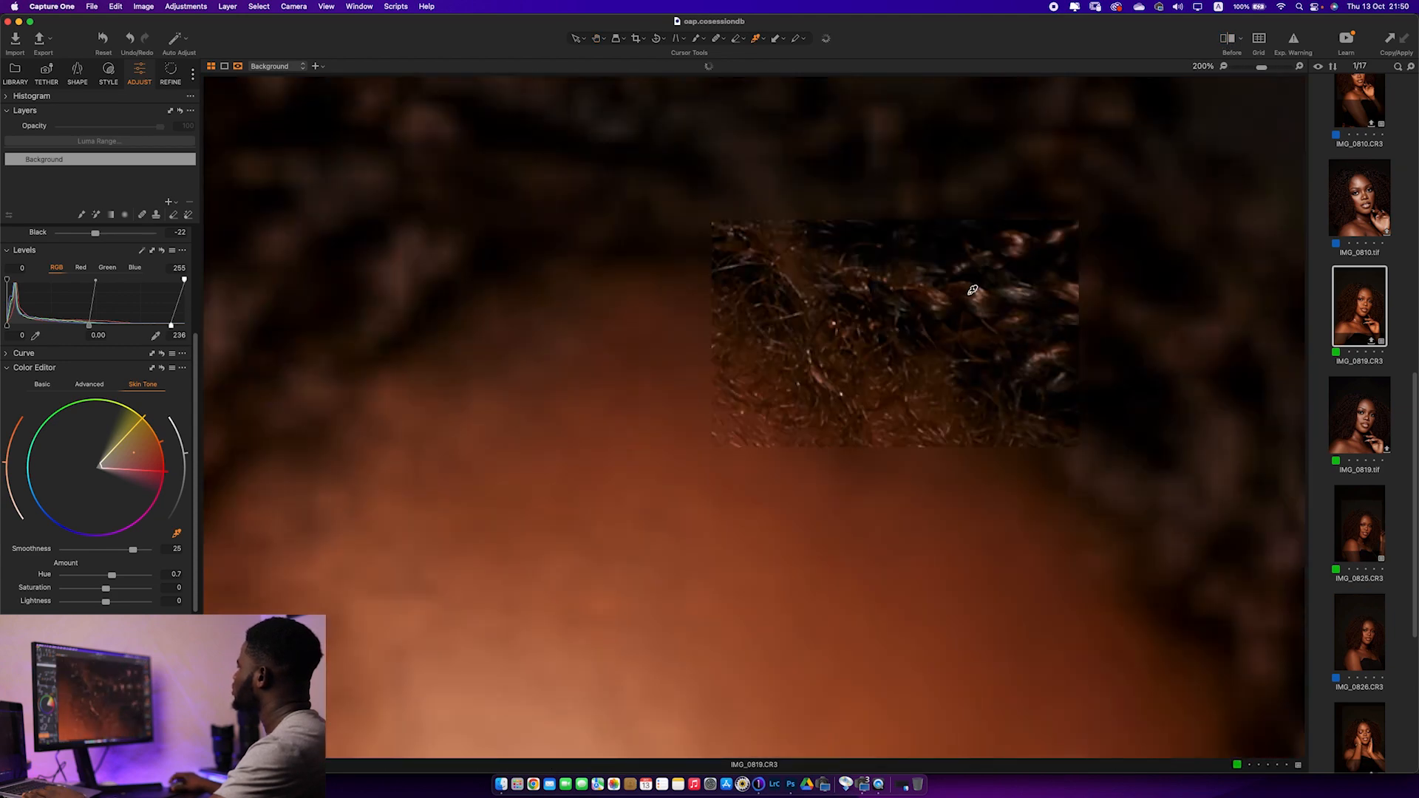
scroll(972, 290, "down", 5)
scroll(812, 405, "up", 2)
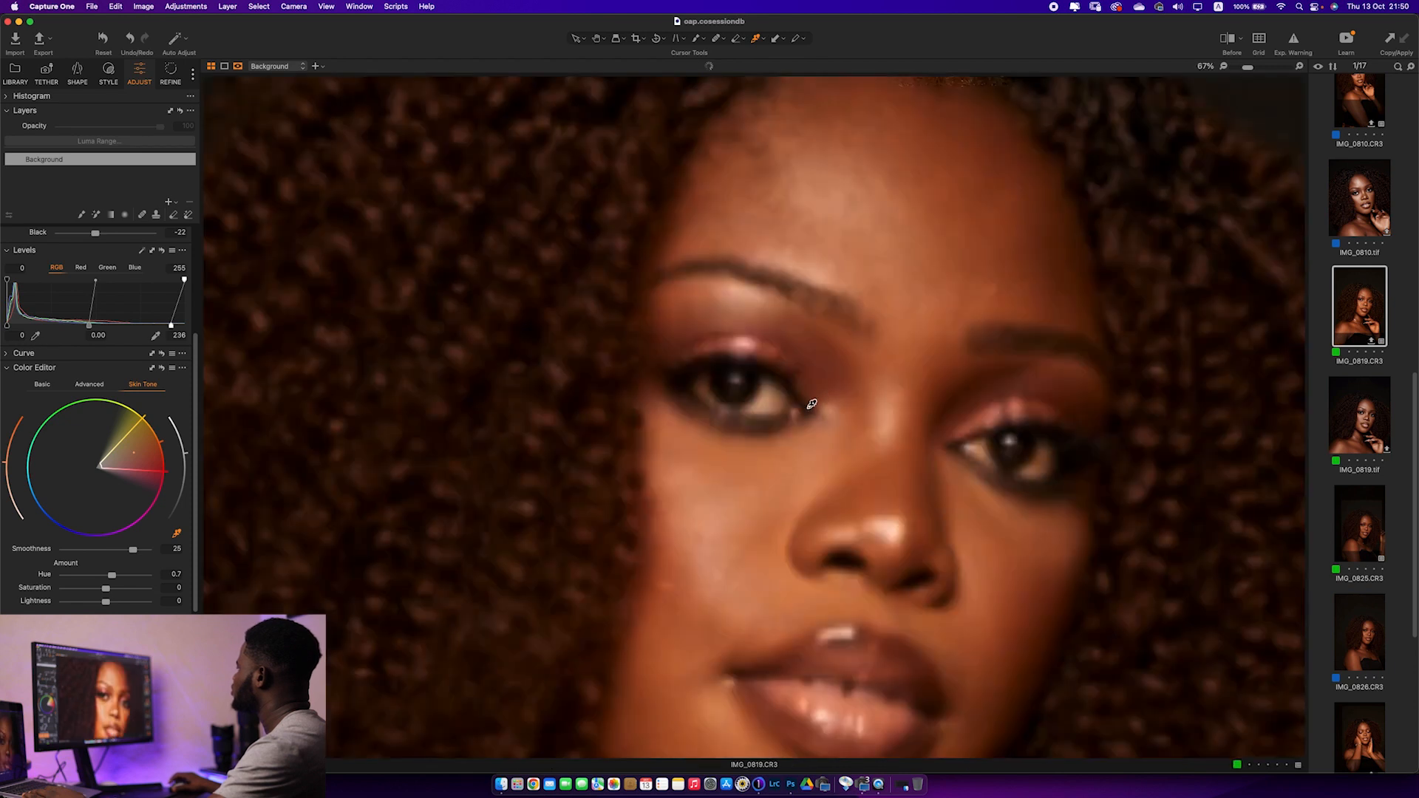
scroll(812, 408, "down", 2)
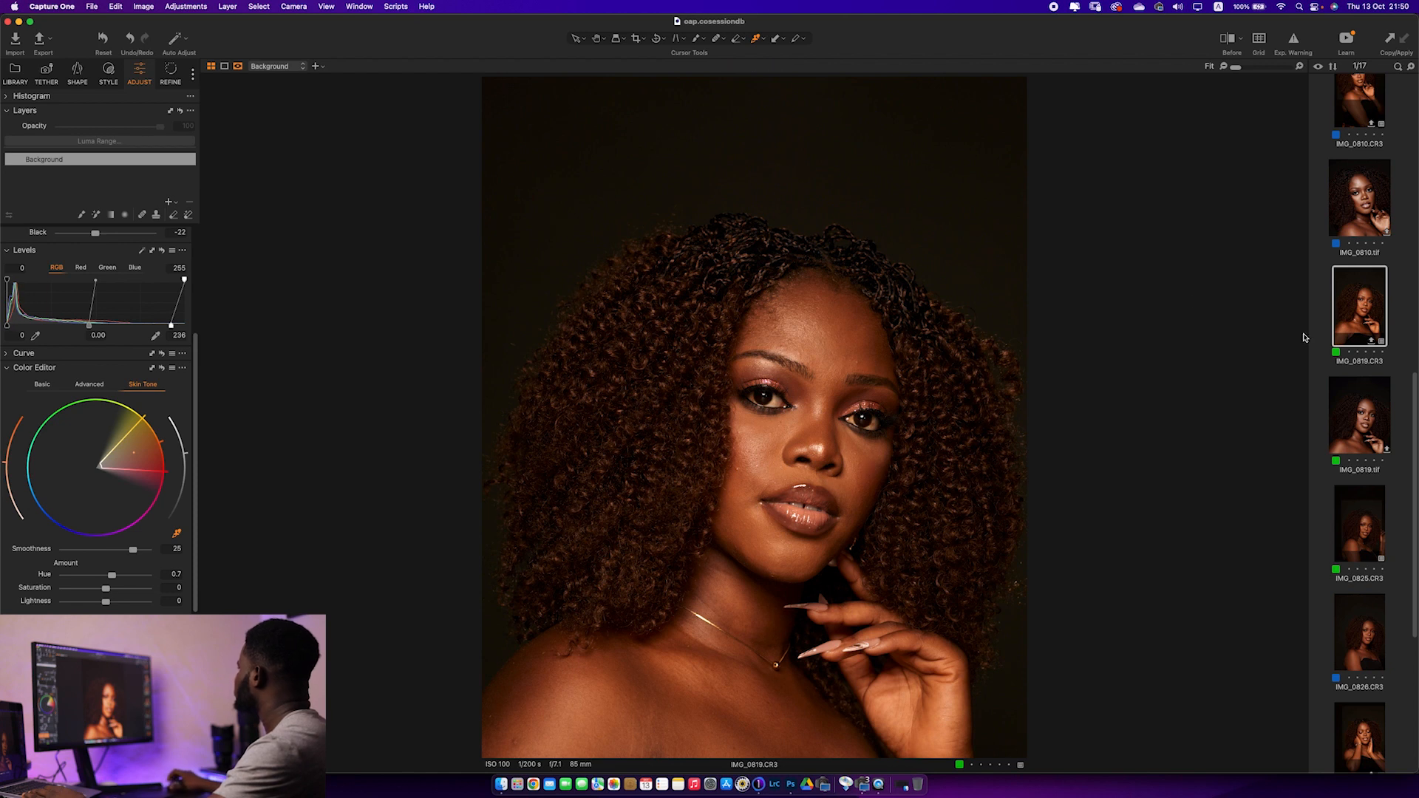
Send the portrait to Adobe Photoshop 2022 for editing as an uncompressed 16-bit TIFF with the sRGB profile at 300 px/in
right_click(751, 275)
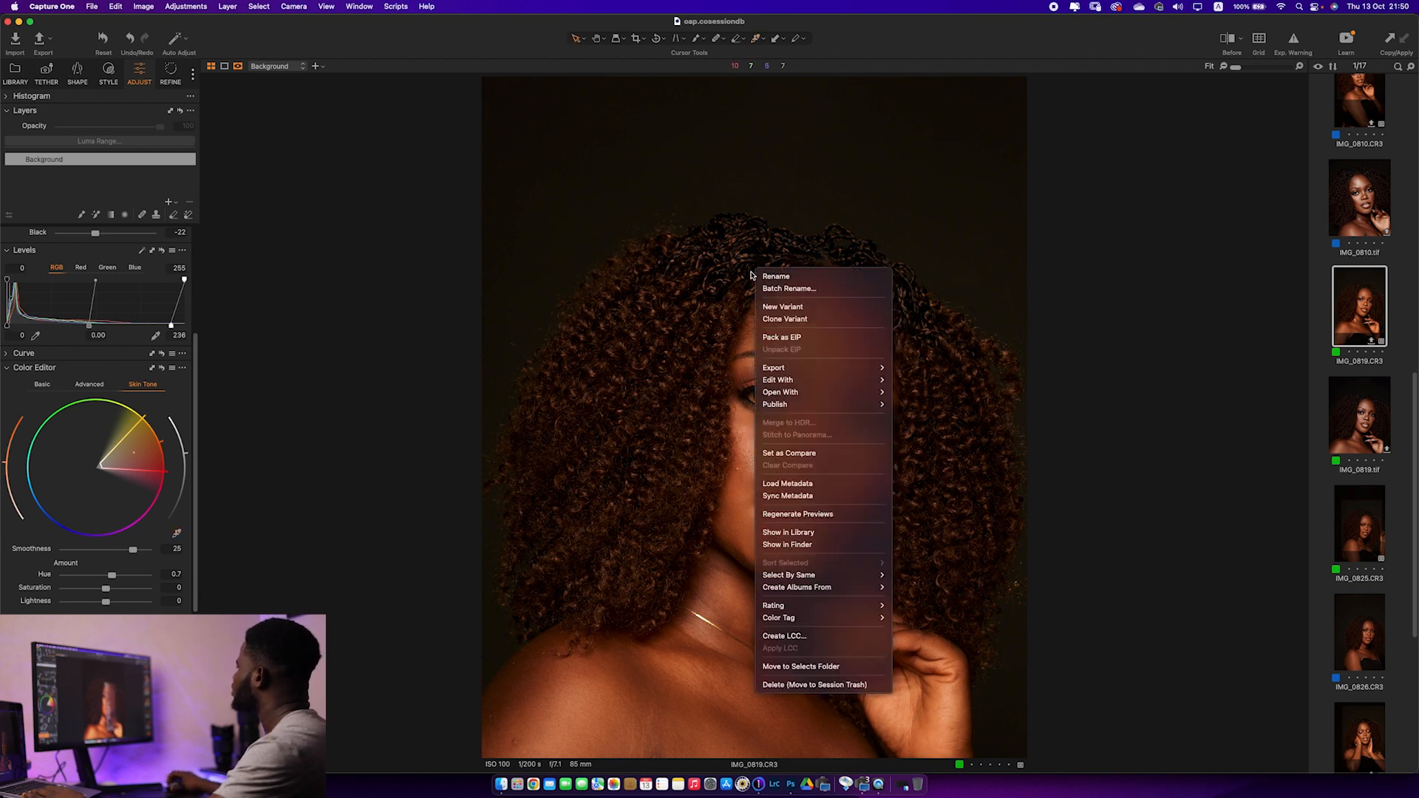
mouse_move(838, 382)
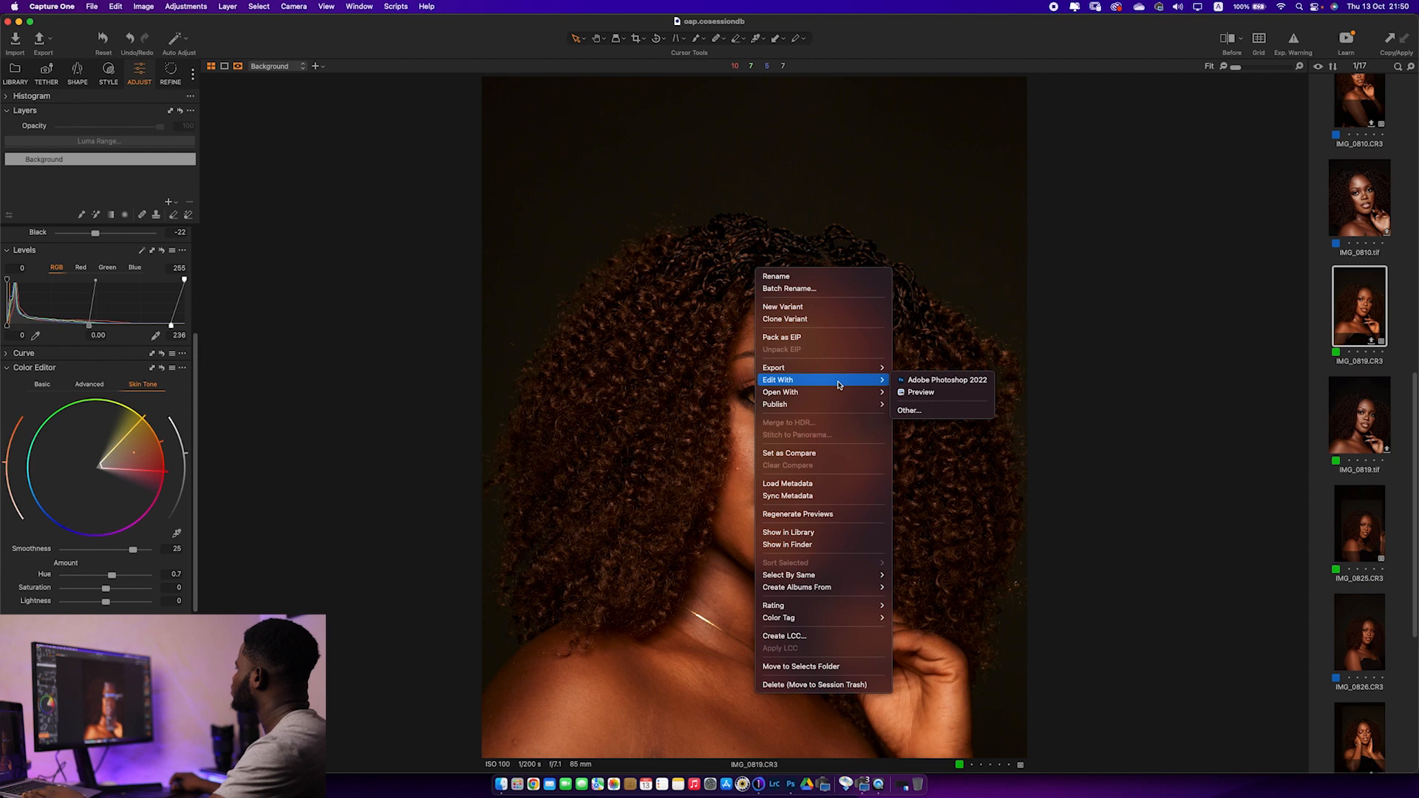
left_click(943, 380)
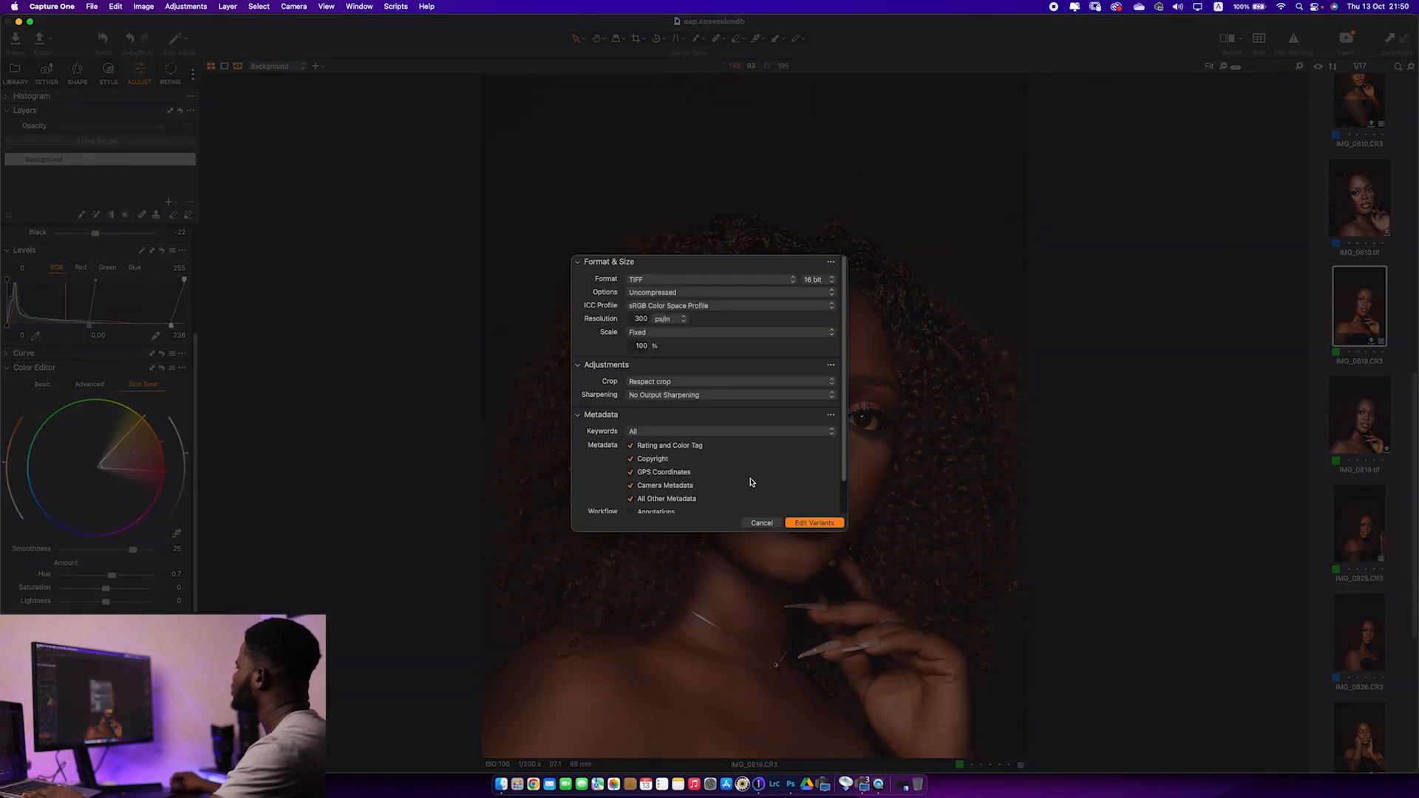
left_click(805, 523)
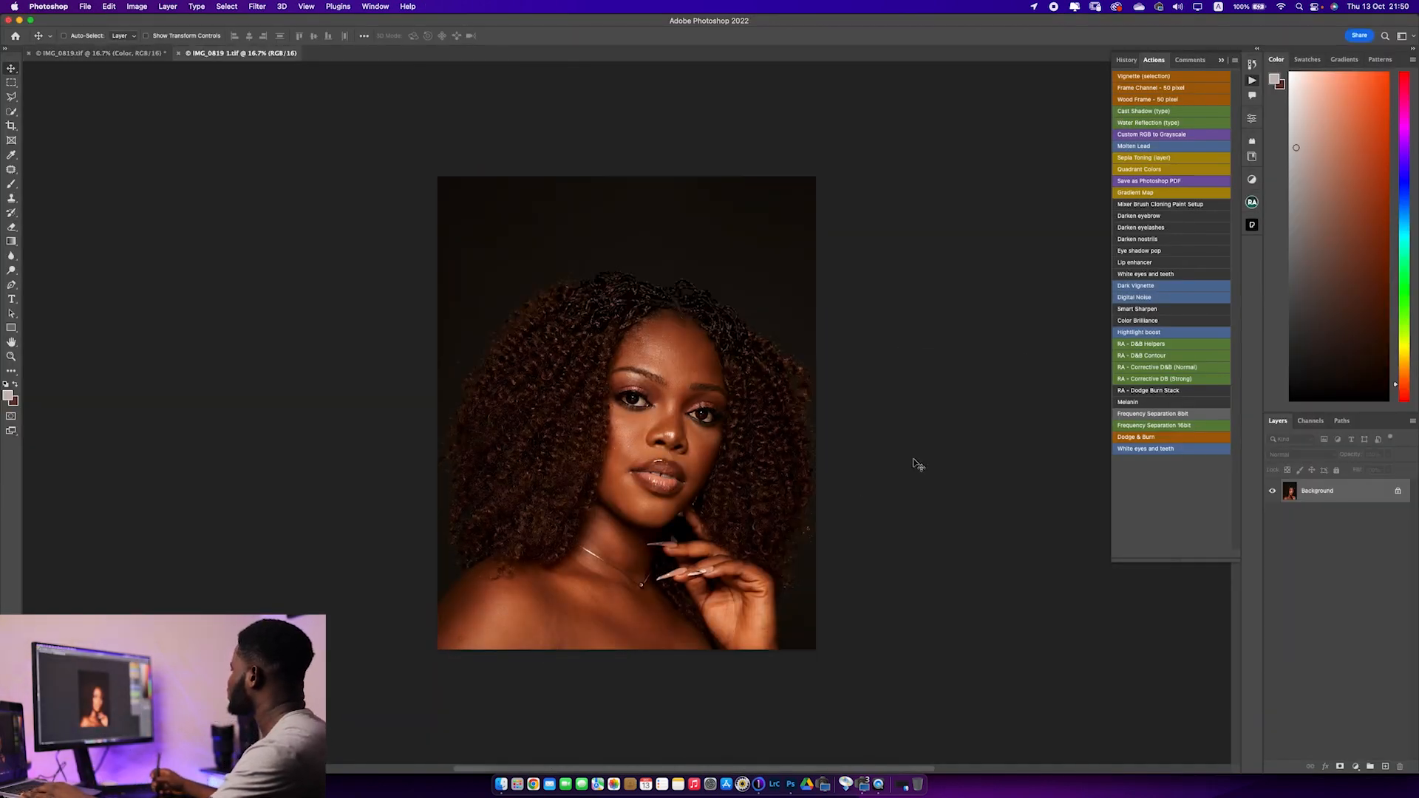
Duplicate the Background layer of the opened portrait
key("super+0")
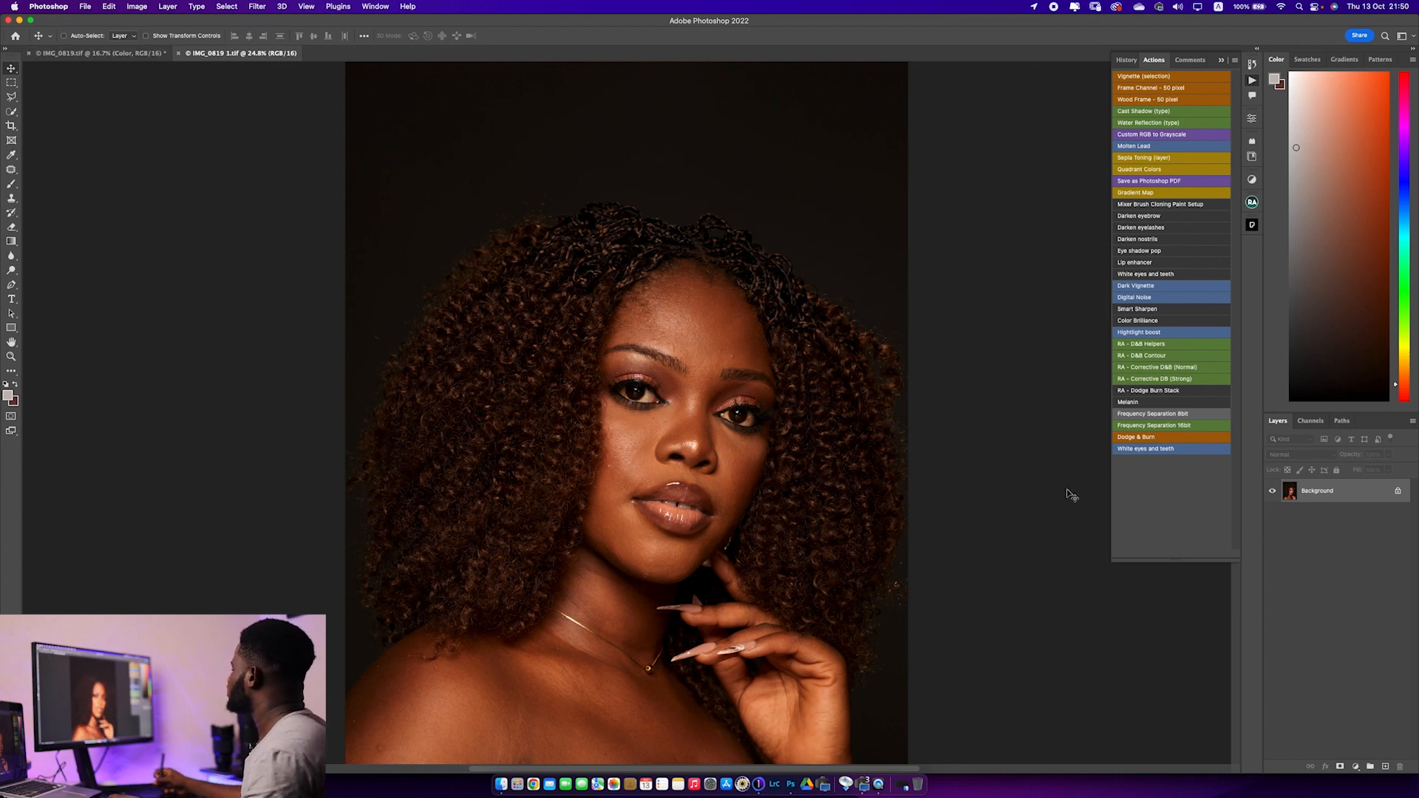
left_click_drag(1358, 497, 1386, 769)
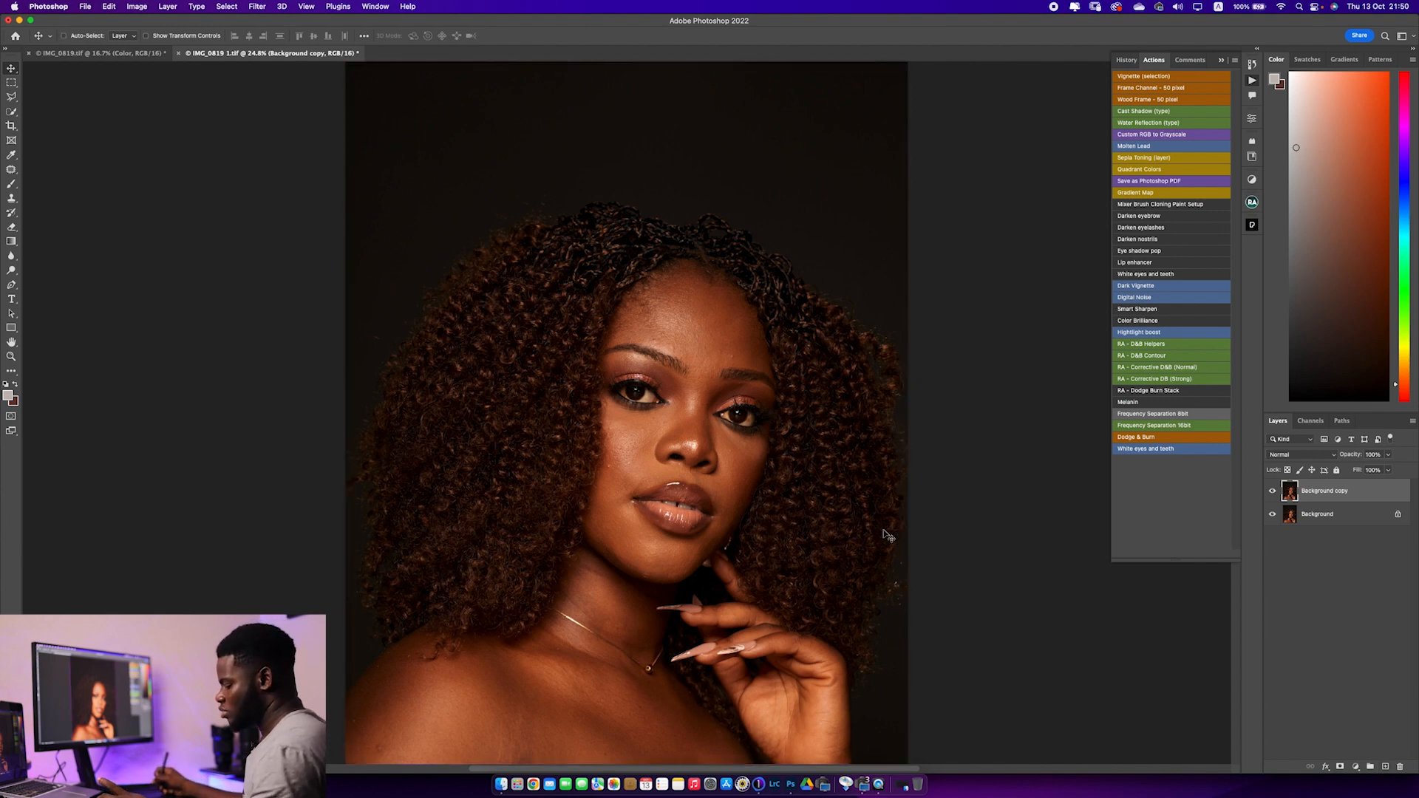
Choose the Healing Brush Tool for the forehead and check its brush settings, keeping Current Layer as the sample source
key("super+1")
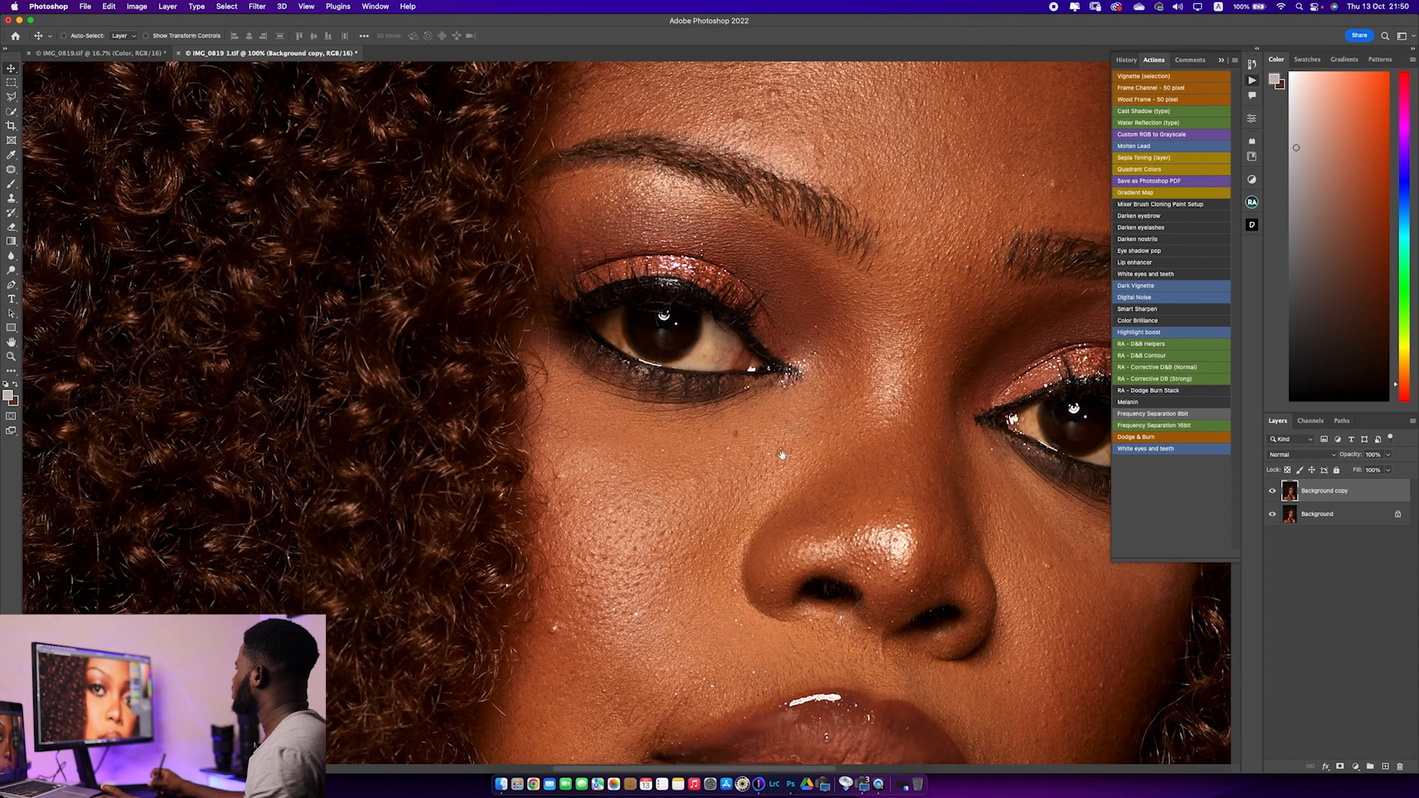
scroll(783, 454, "up", 5)
scroll(783, 455, "right", 5)
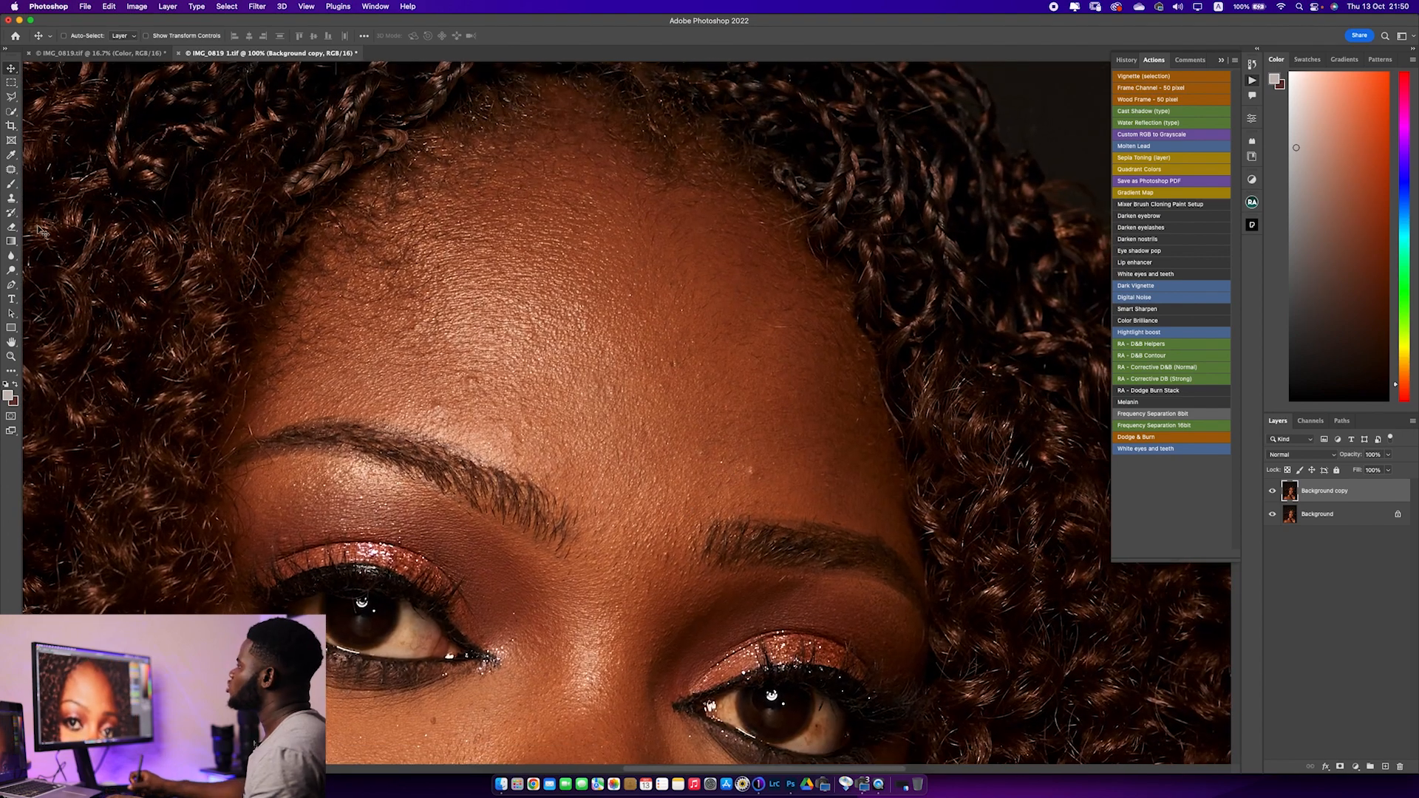
left_click(11, 169)
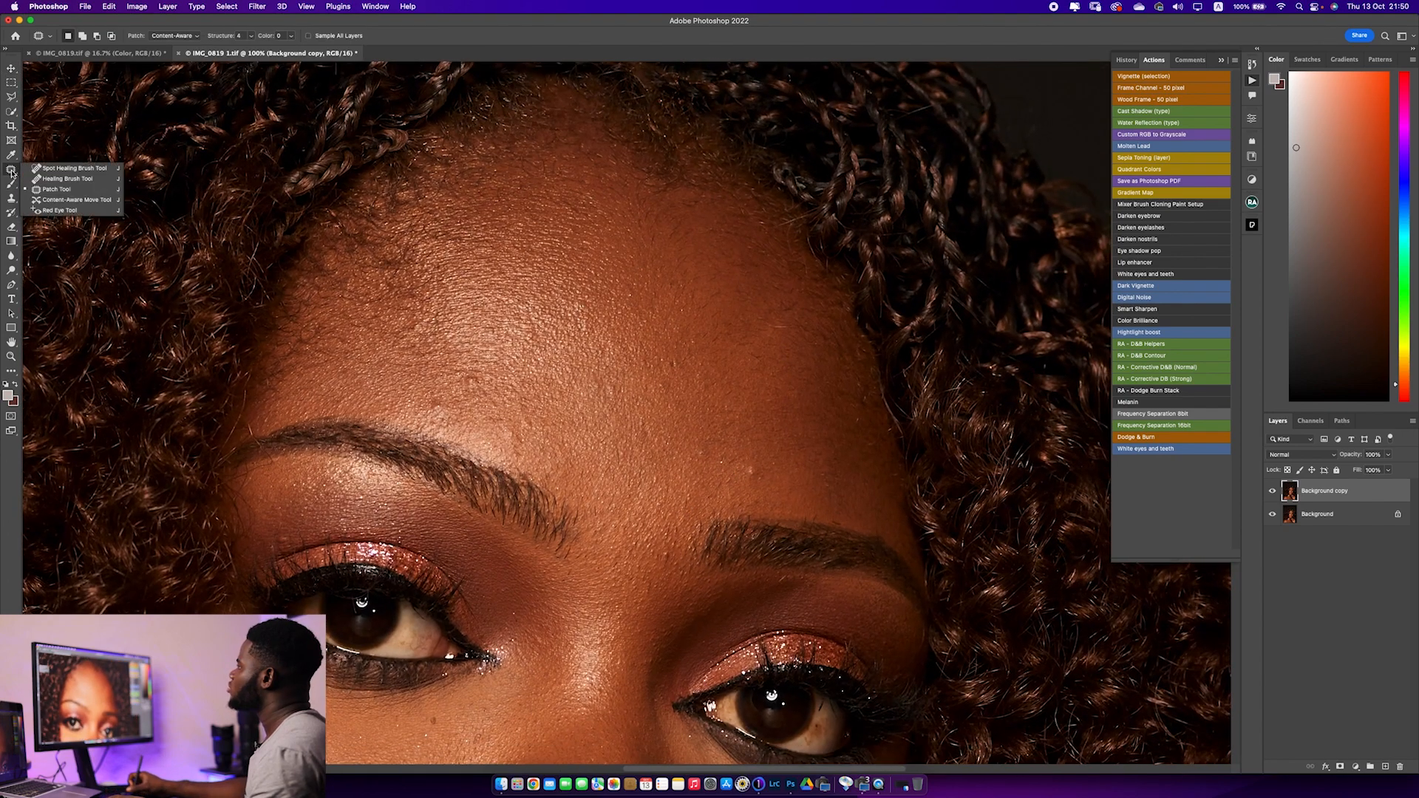
left_click(51, 179)
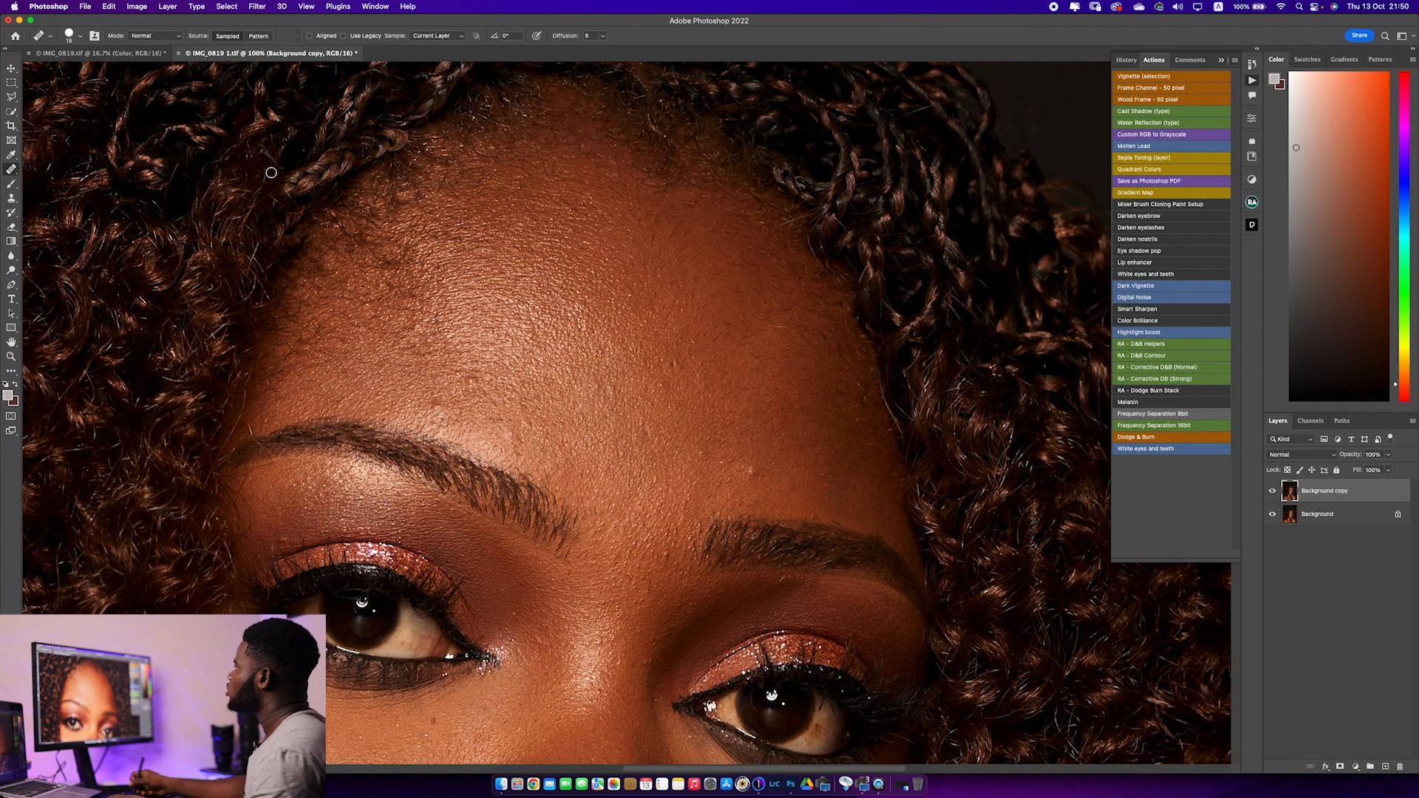
left_click(70, 35)
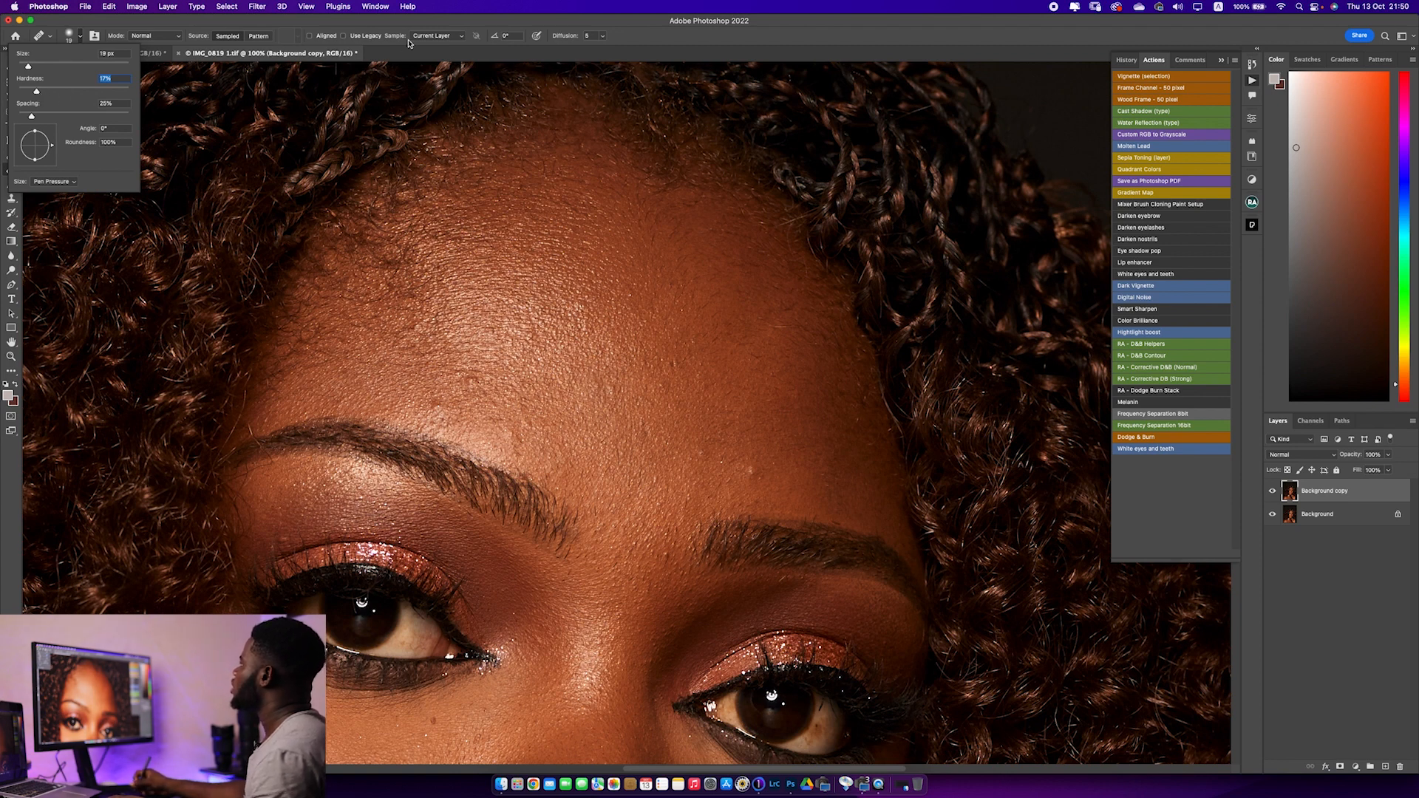
left_click(434, 35)
left_click(427, 39)
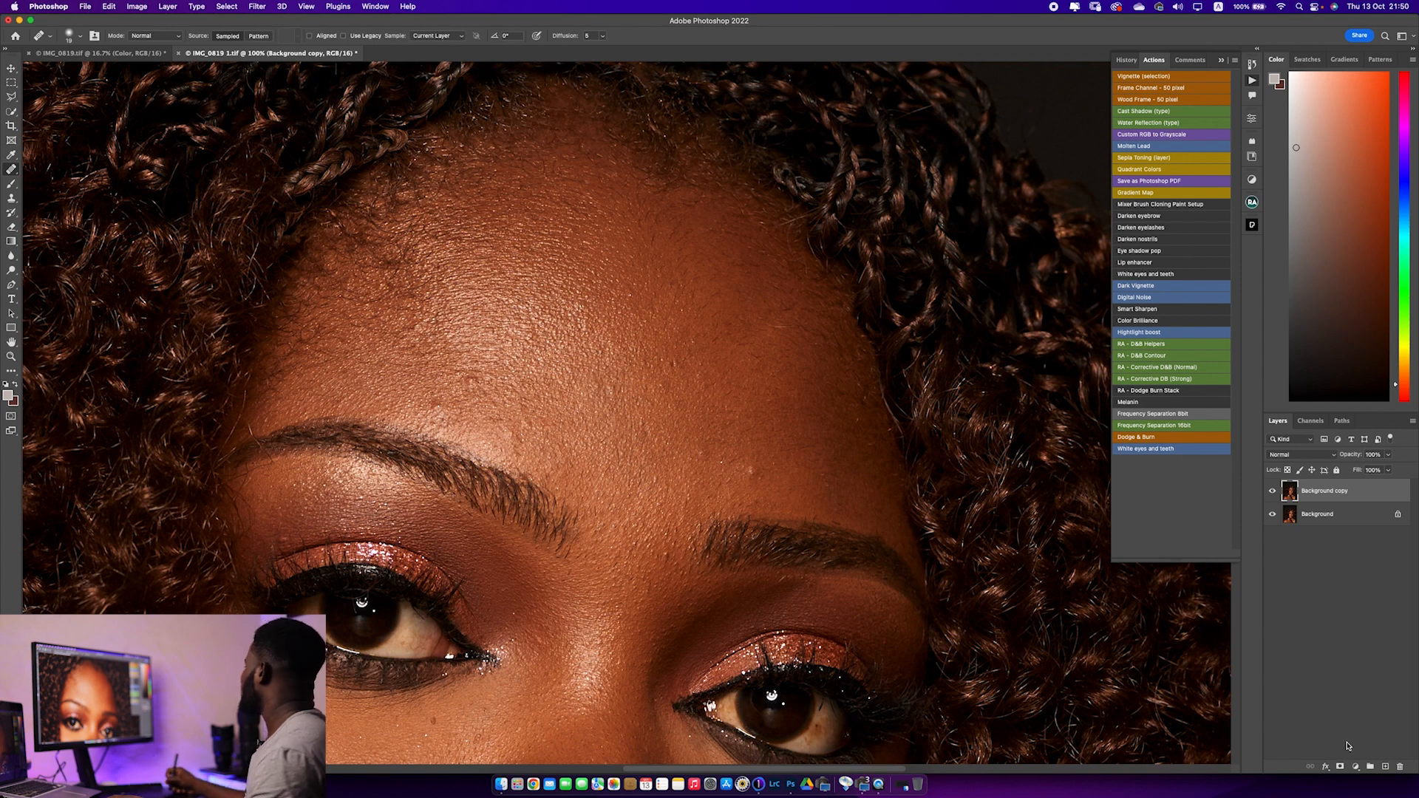
Add a blank layer above Background copy and set the Healing Brush to sample Current & Below
left_click(1387, 766)
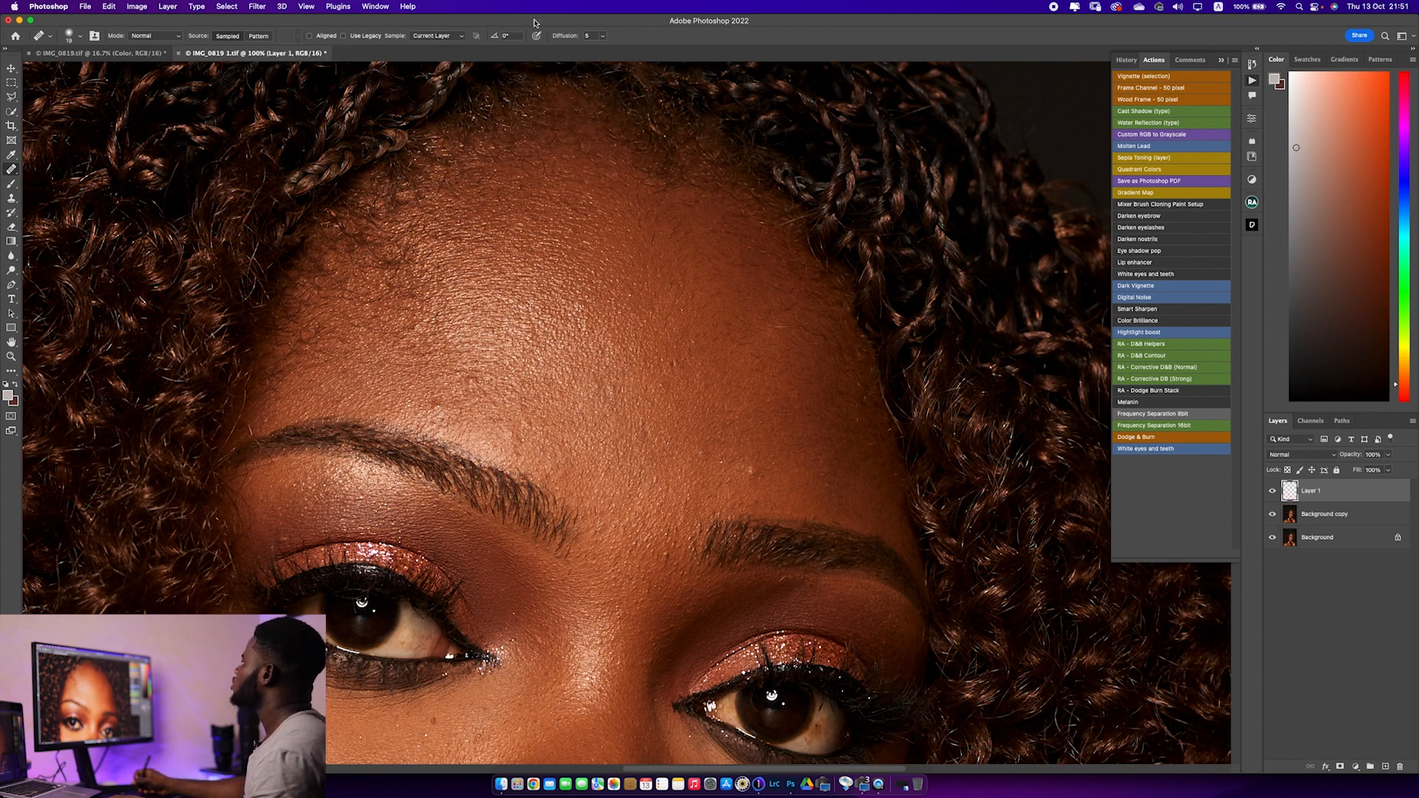
left_click(447, 37)
left_click(437, 47)
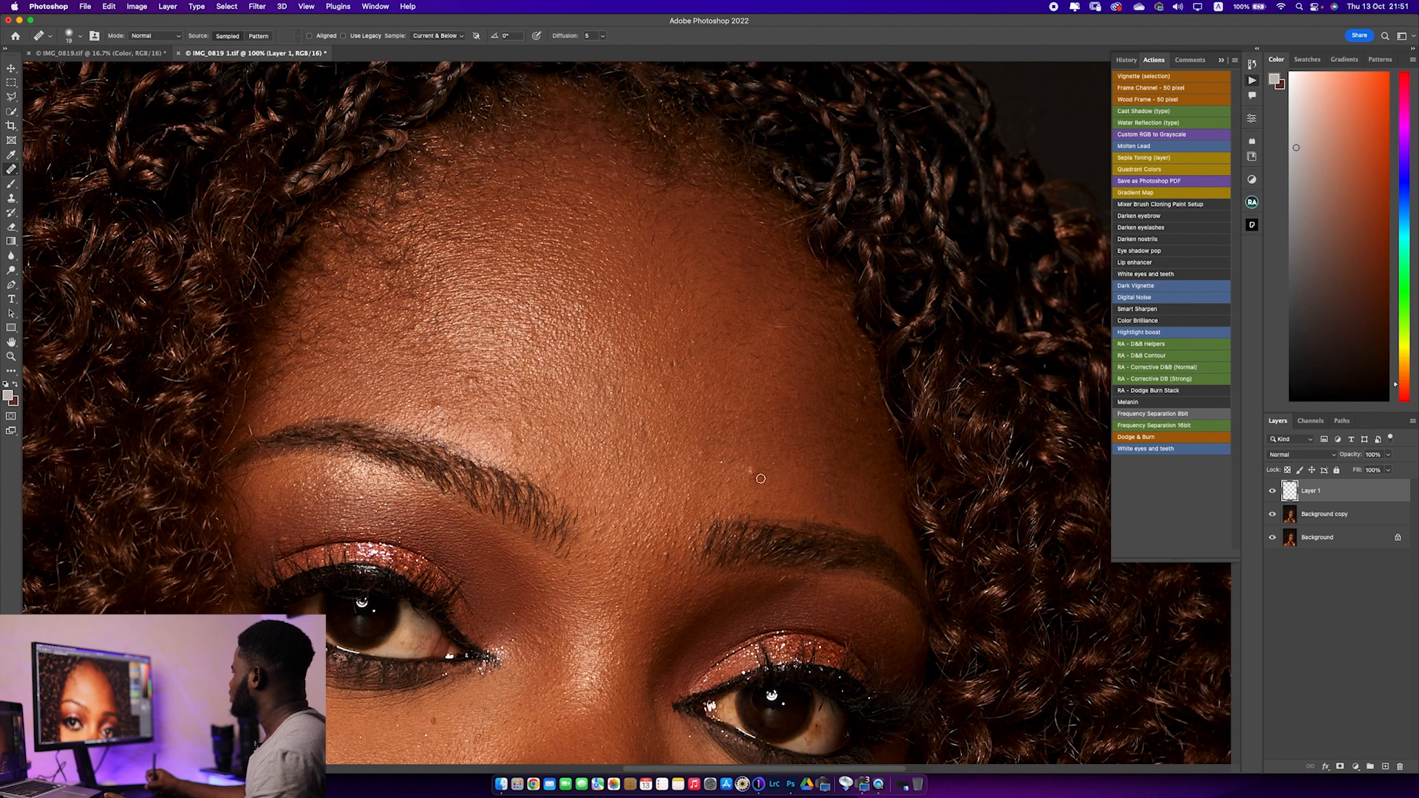
mouse_move(766, 476)
left_mouse_down()
mouse_move(783, 449)
mouse_move(754, 472)
left_mouse_up()
left_click(770, 451, "alt")
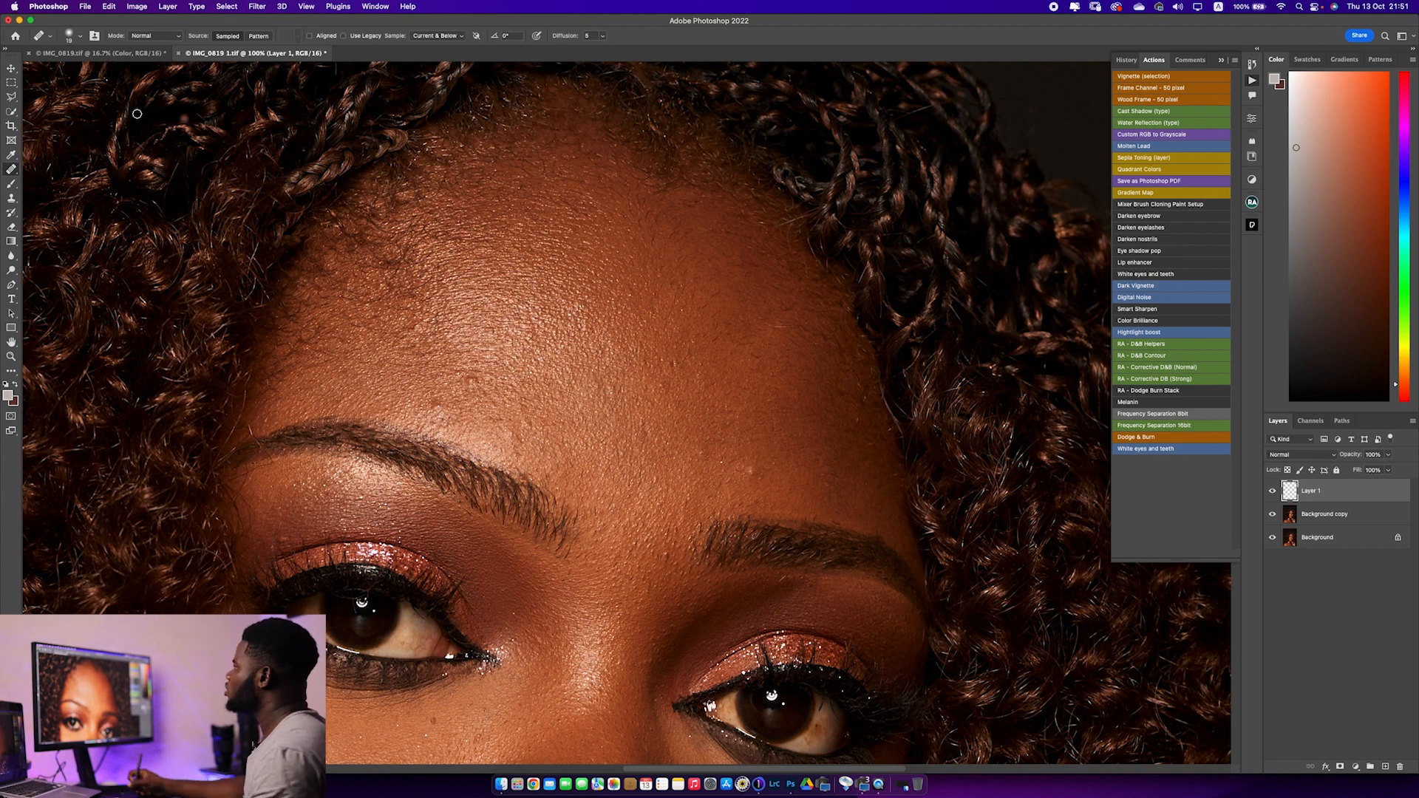
Switch to the Spot Healing Brush Tool, enlarge its tip, and remove the small bump just above the right-hand eyebrow
right_click(11, 171)
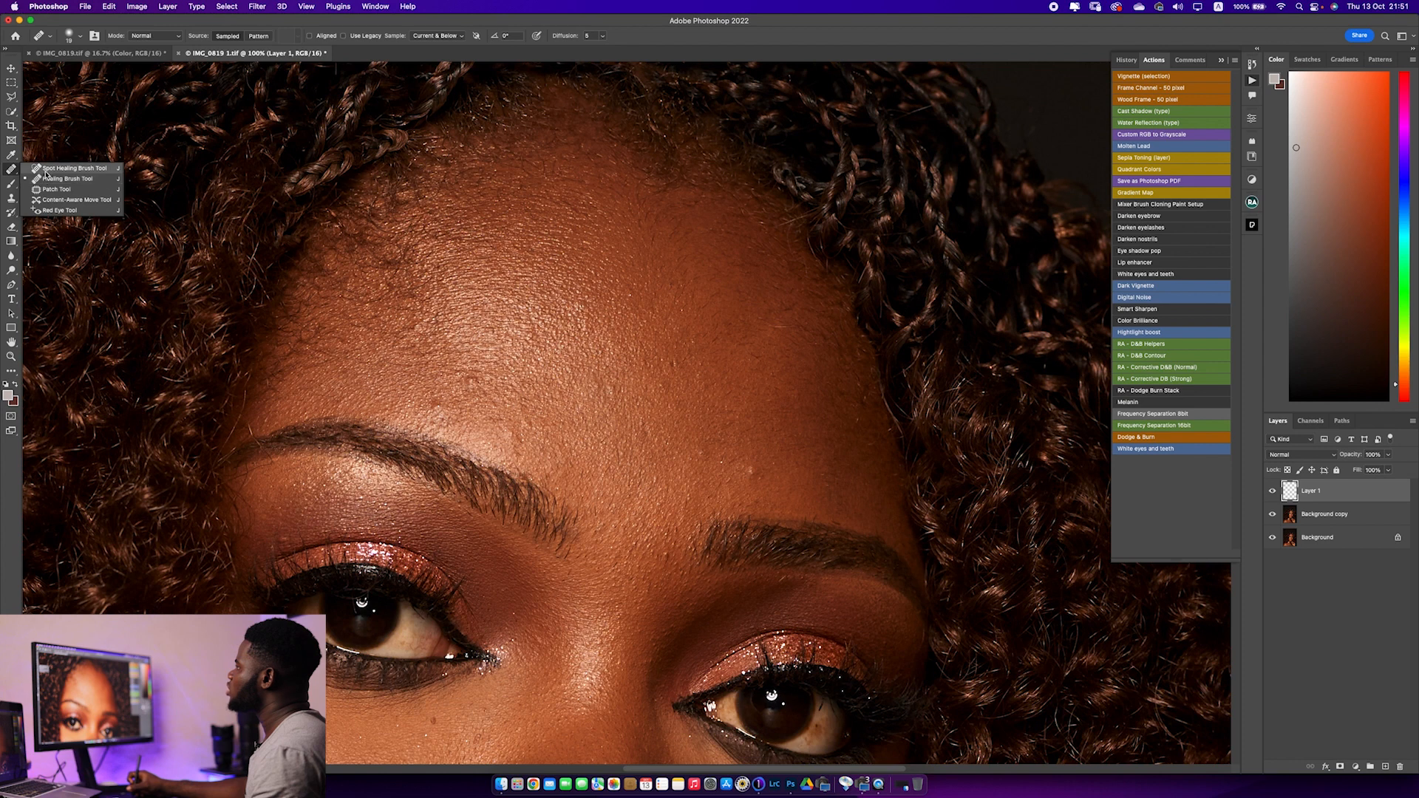
left_click(47, 174)
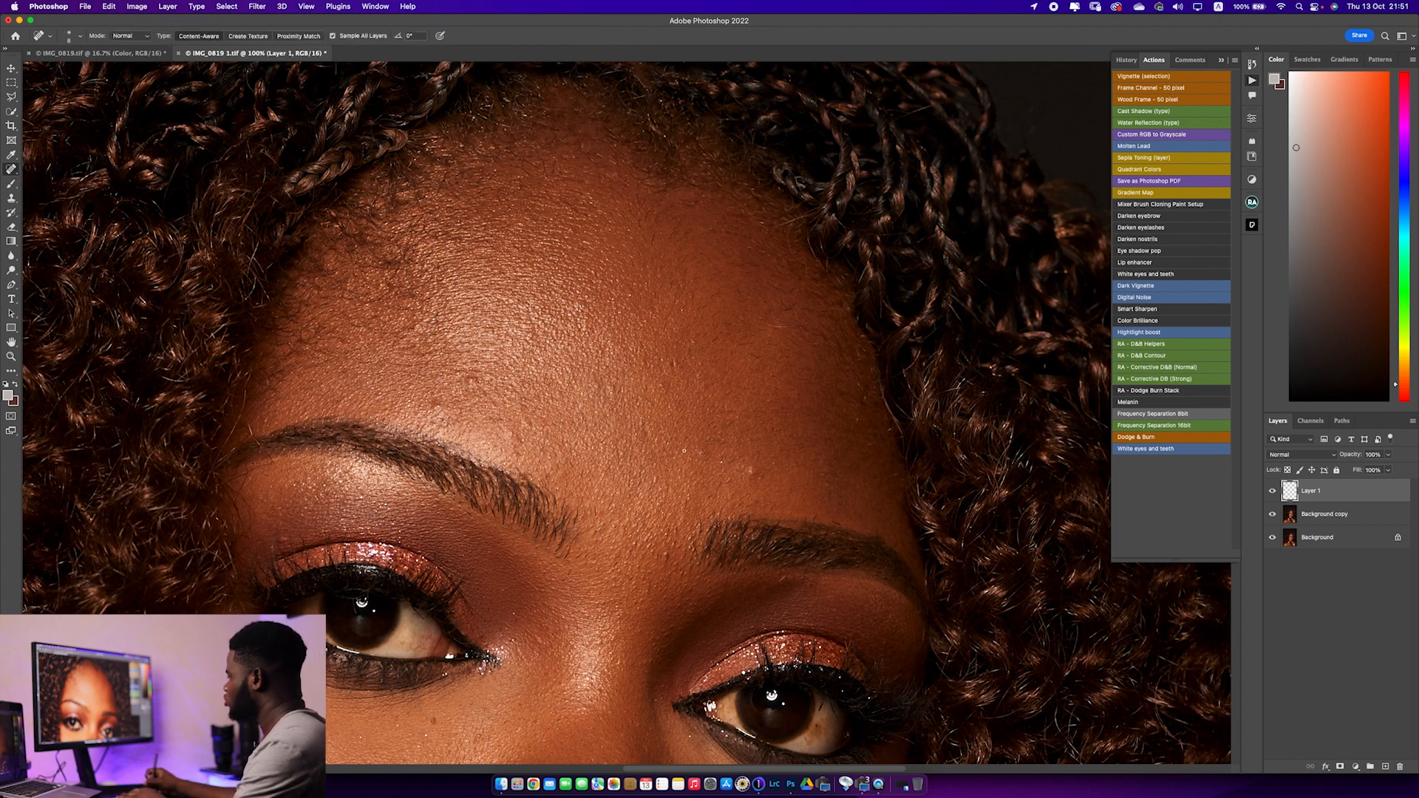
key("bracketright")
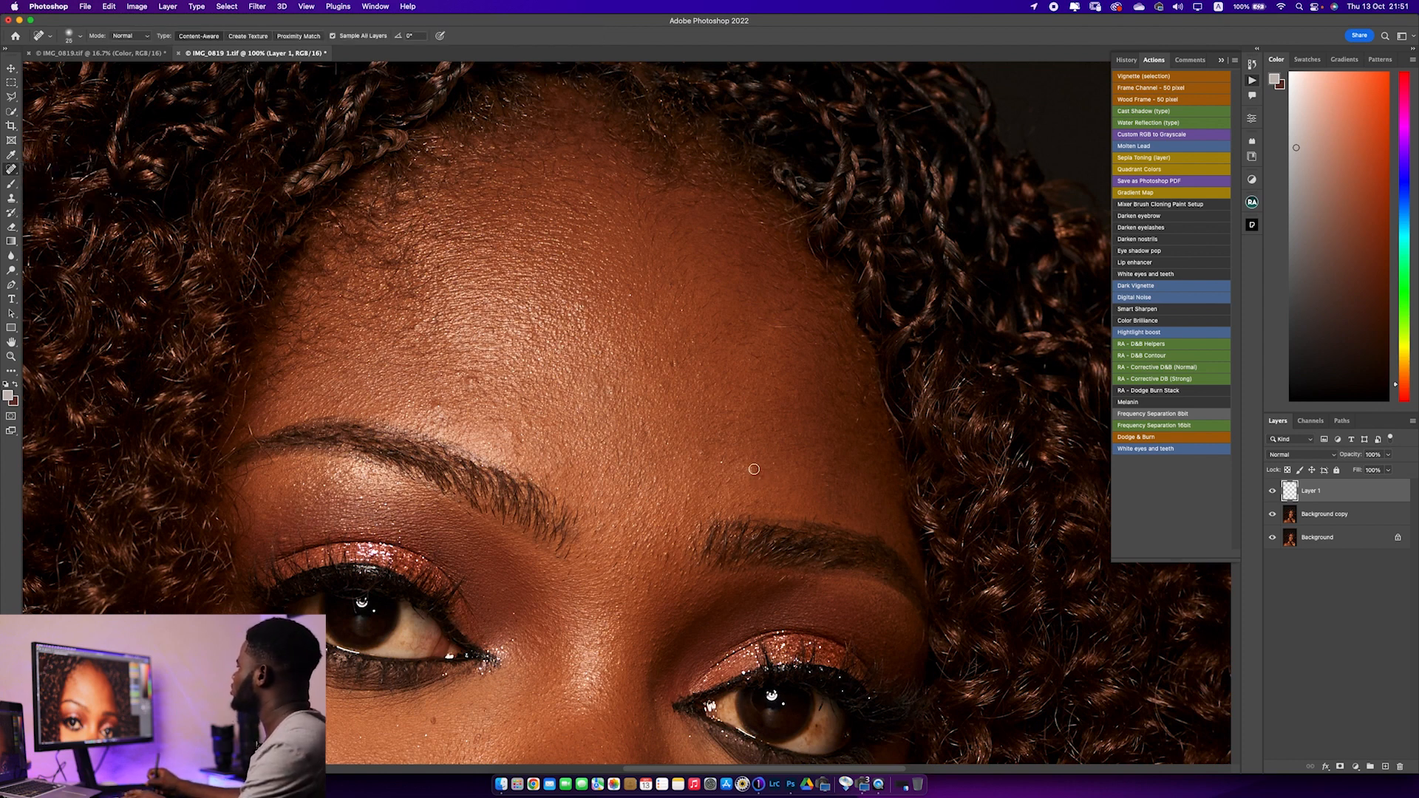
key("bracketright")
left_click(752, 474)
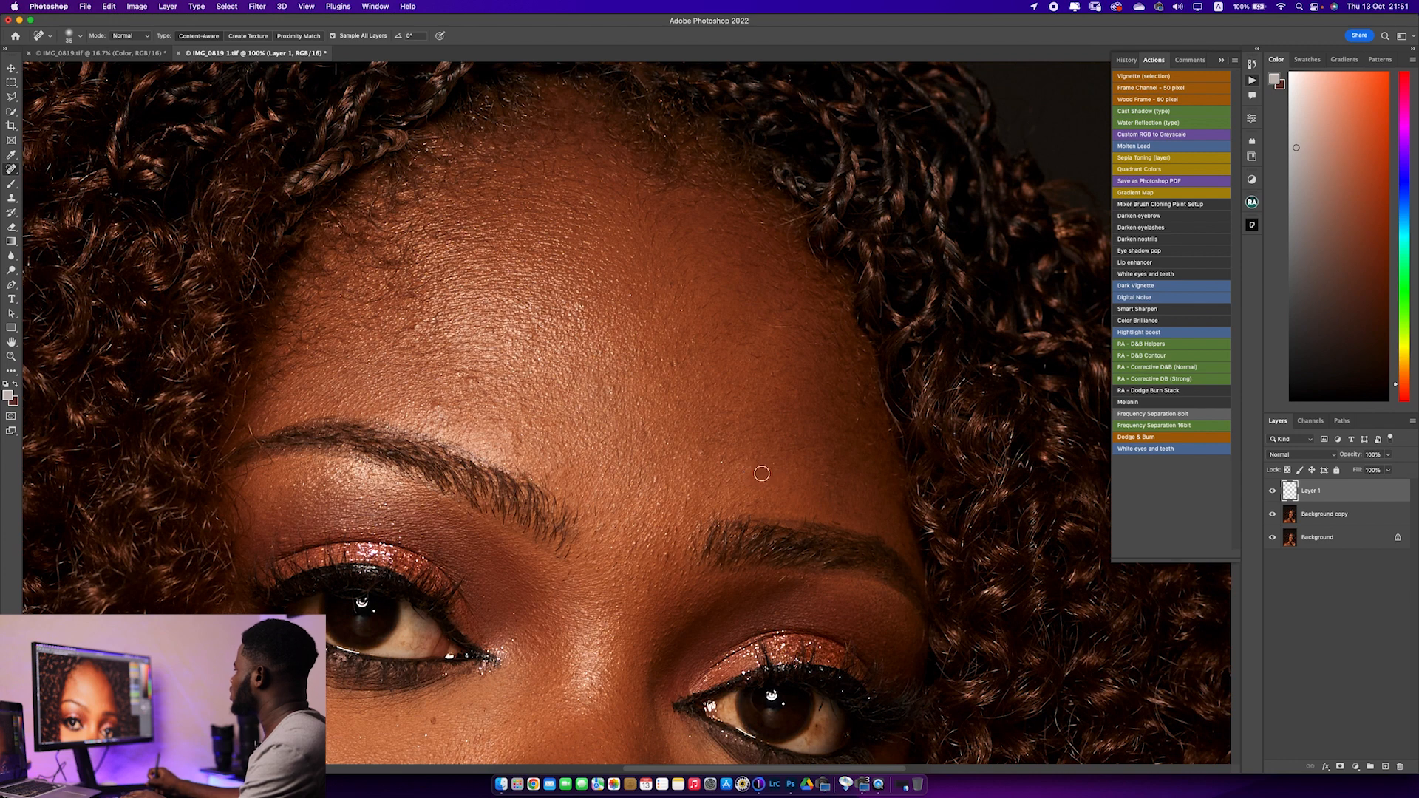
left_click(757, 475)
Remove the remaining blemishes across the forehead with the Spot Healing Brush, adapting the brush size to each spot
key("bracketright")
key("bracketright")
left_click_drag(776, 326, 788, 327)
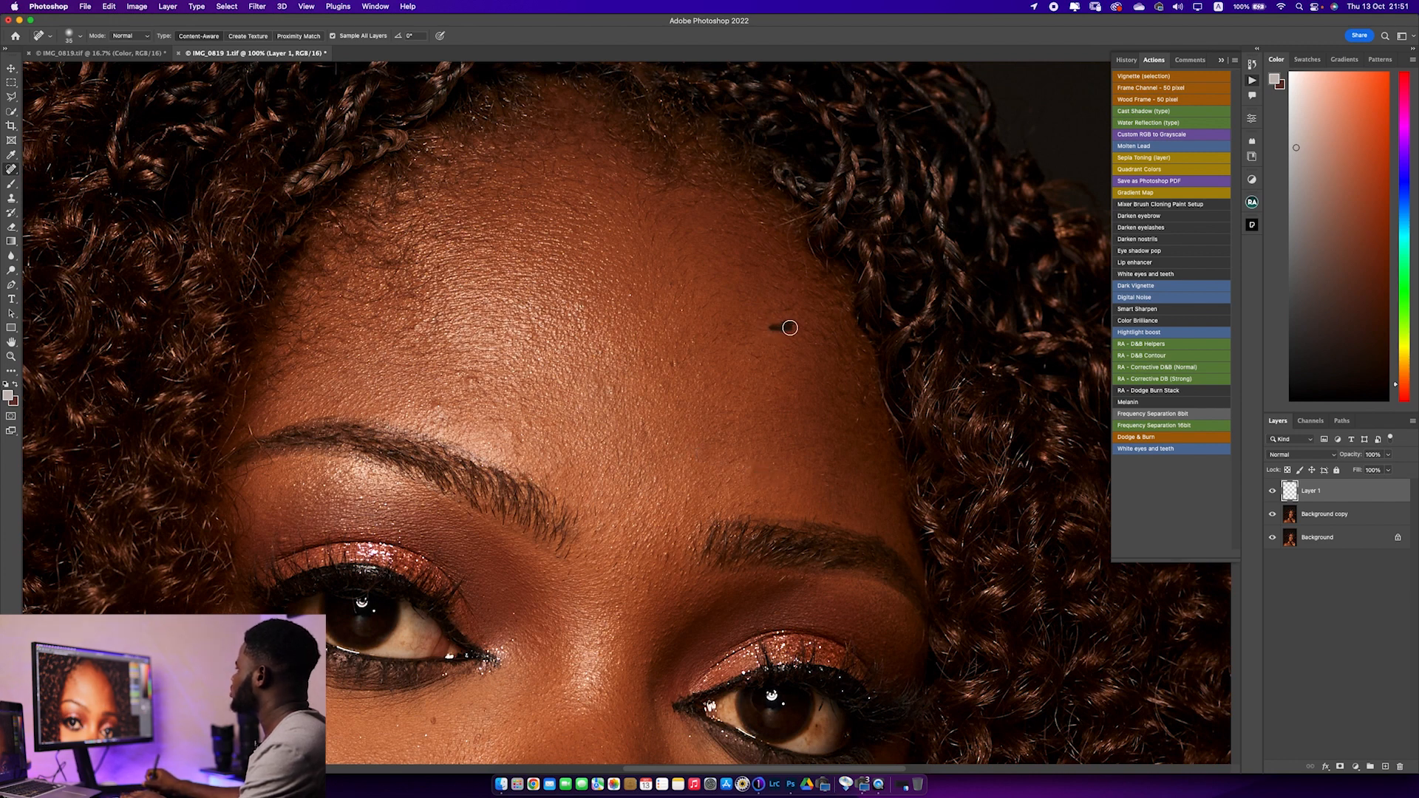
left_click(615, 386)
left_click(615, 386)
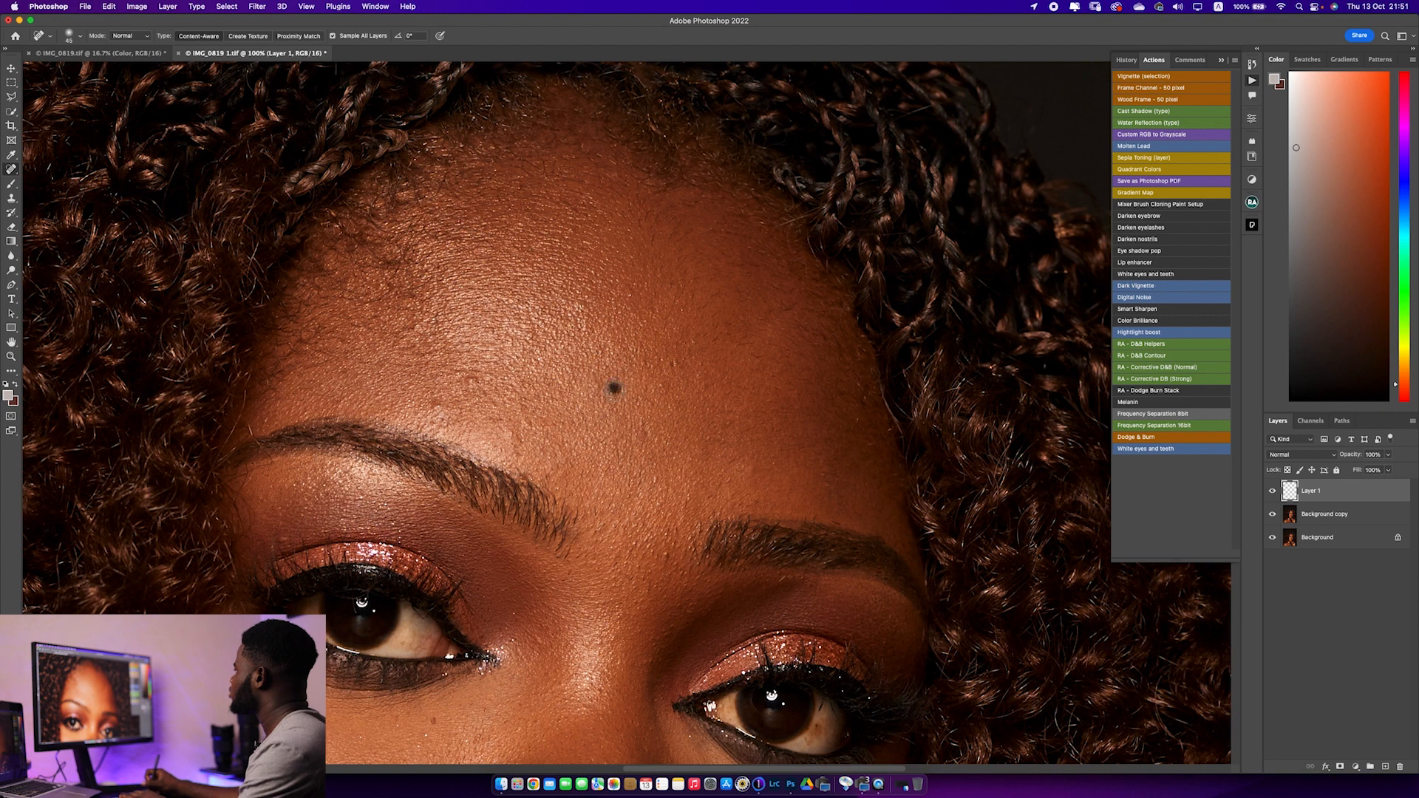
left_click(474, 379)
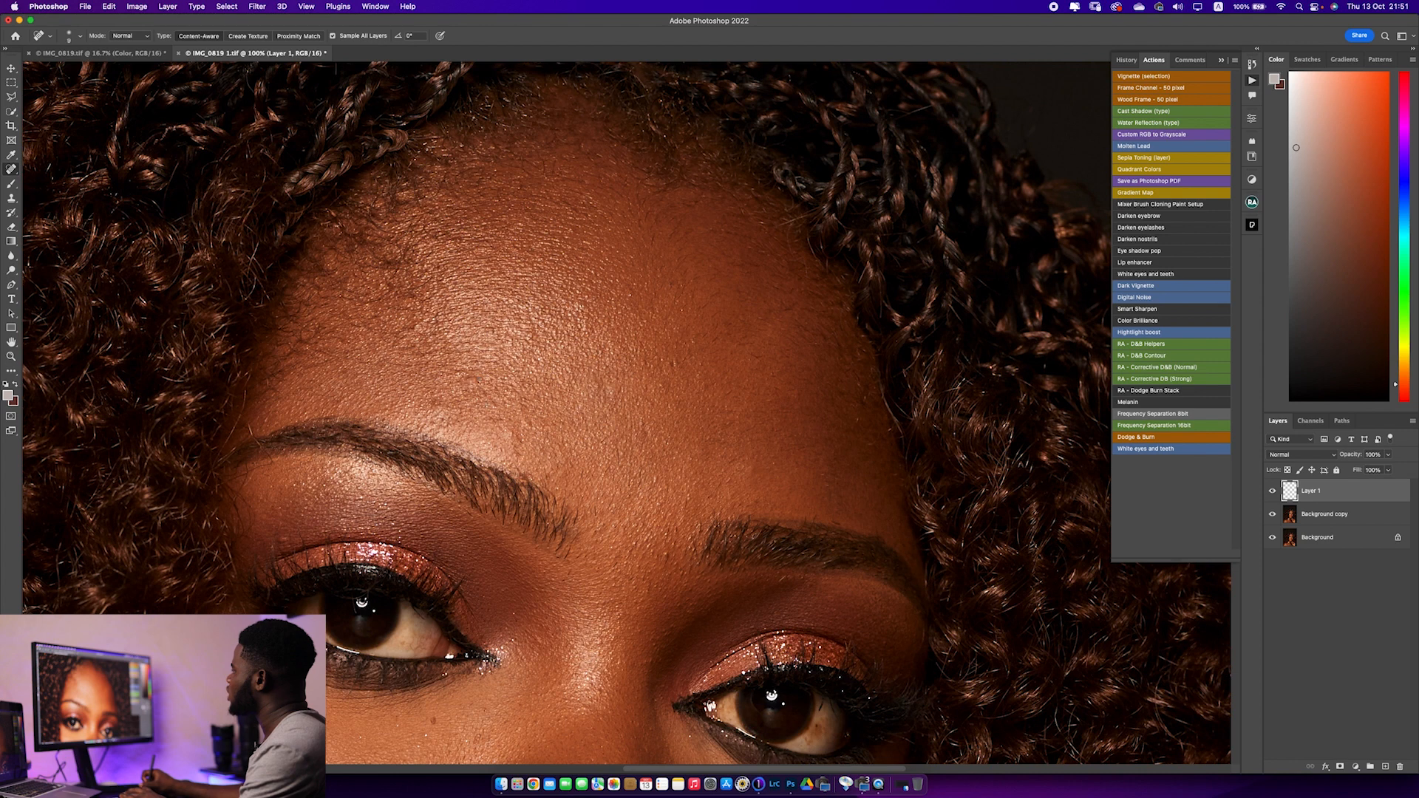
key("bracketright")
left_click(512, 439)
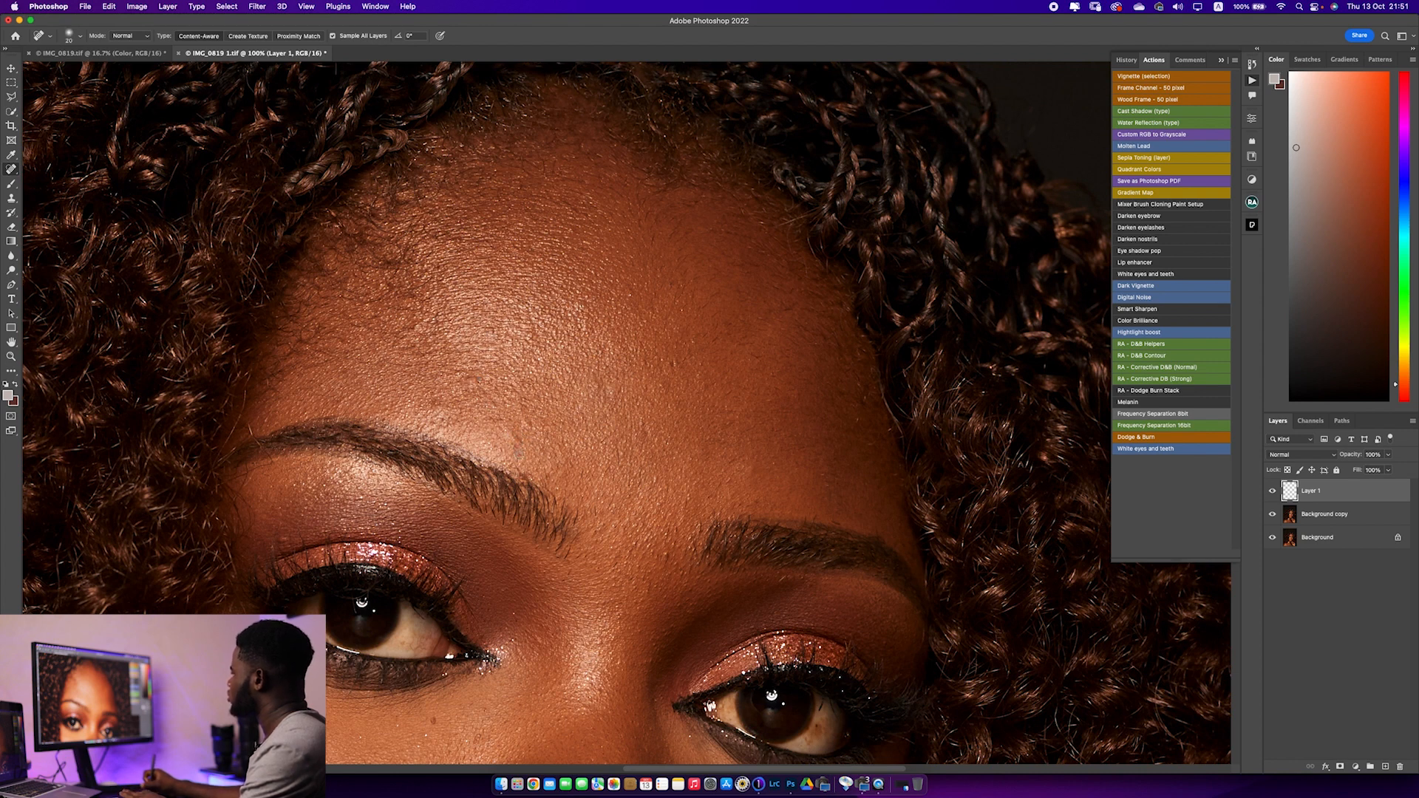
key("bracketright")
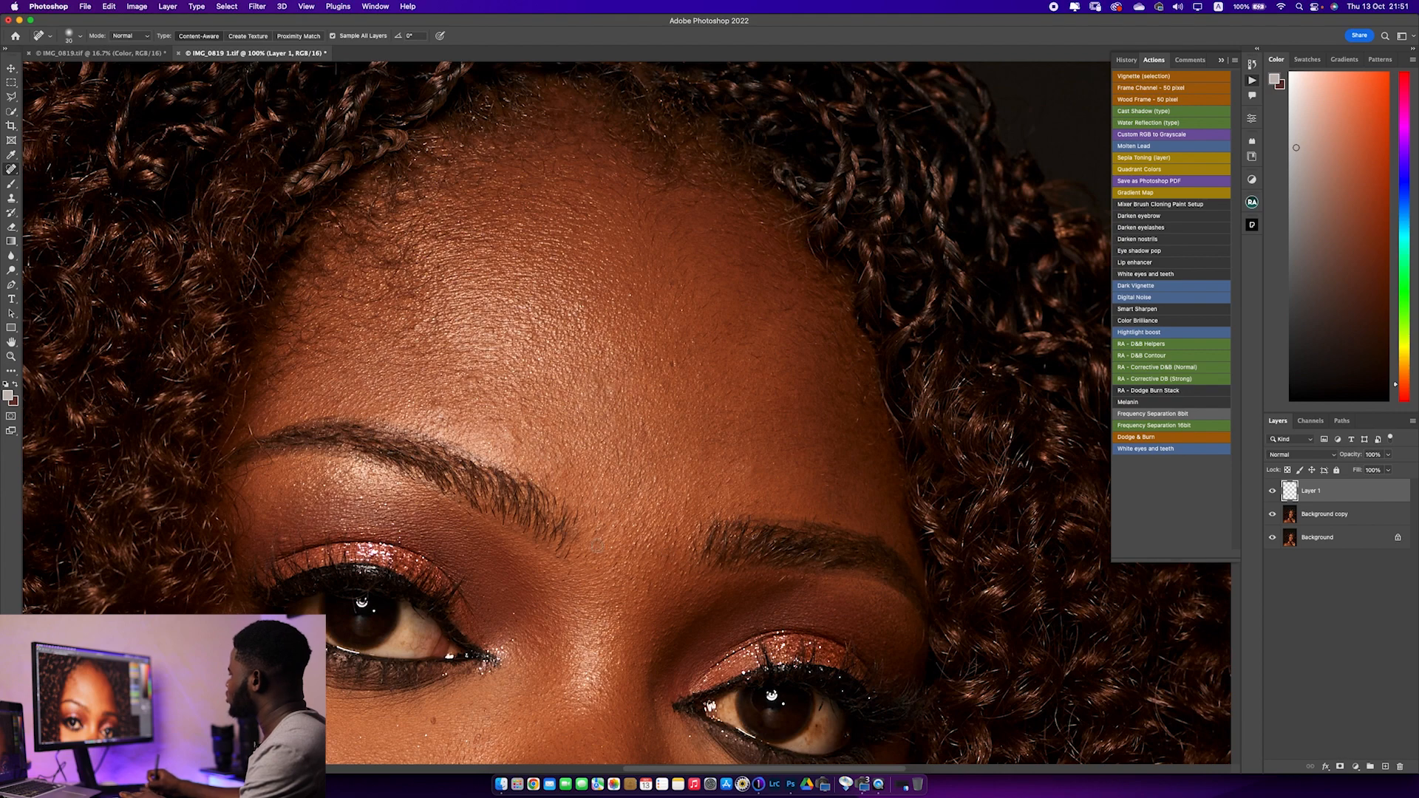
Heal the spots around the inner corner of the left-hand eye, below it and along the outer cheek with a smaller brush
key("bracketleft")
key("bracketleft")
left_click(516, 625)
left_click_drag(578, 557, 636, 333)
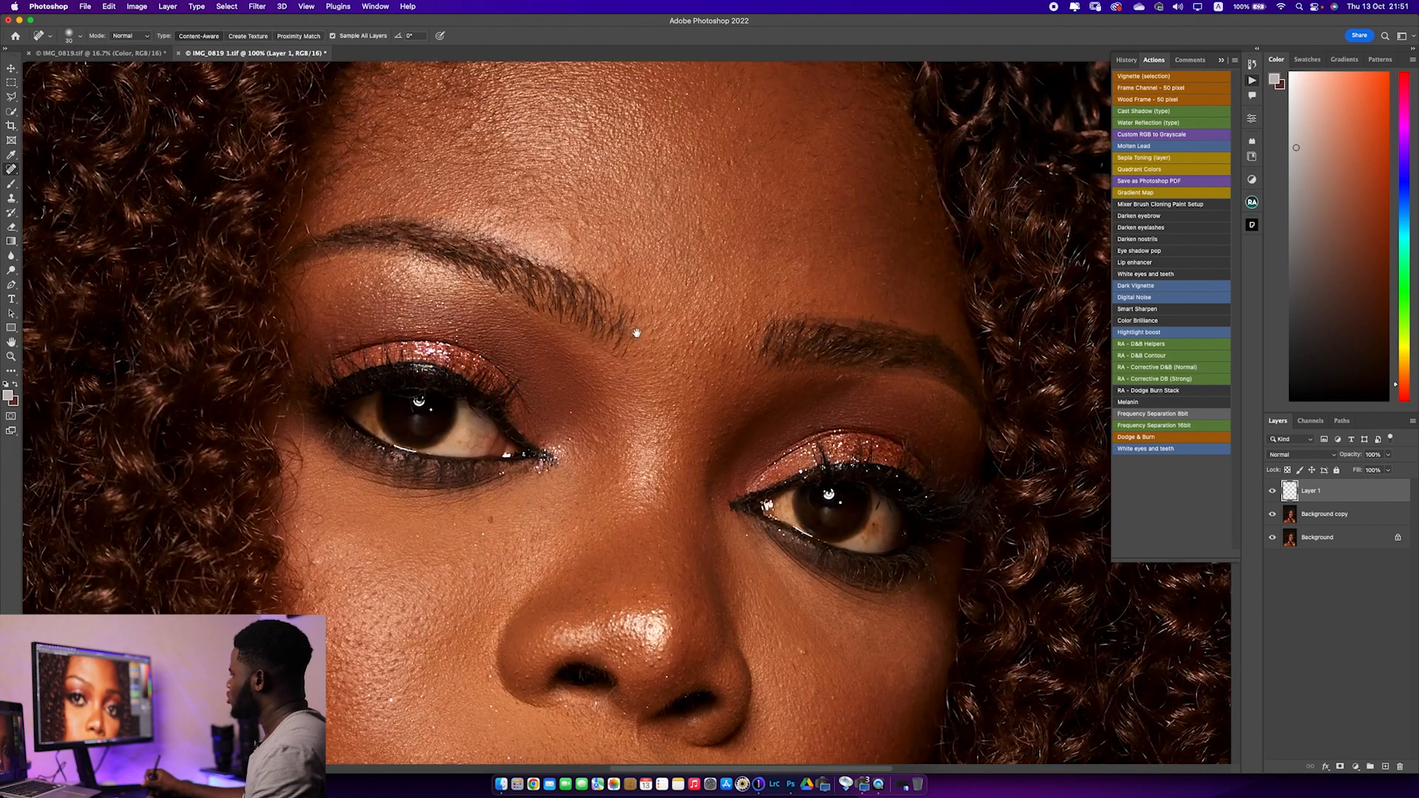
left_click_drag(565, 457, 562, 459)
left_click(495, 484)
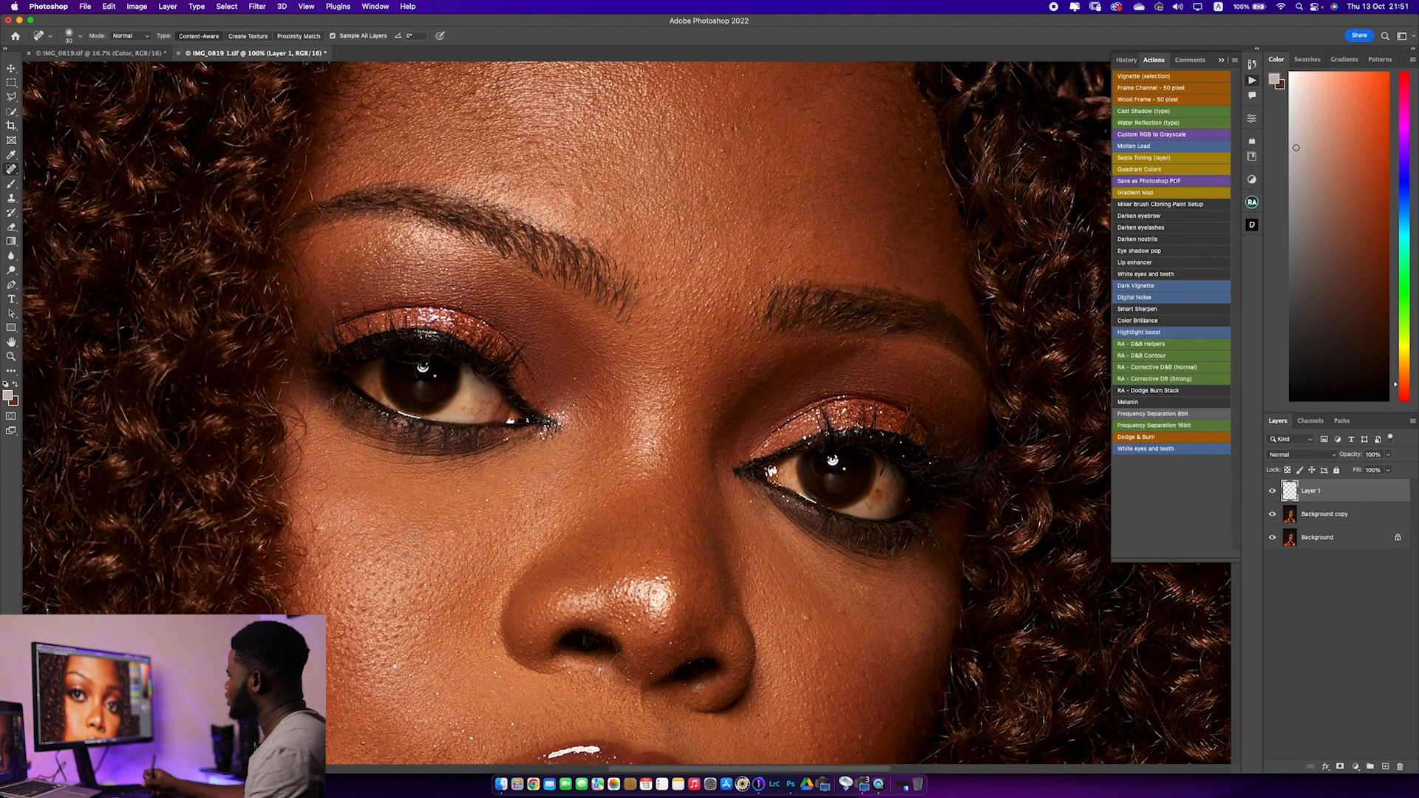
left_click(318, 527)
scroll(325, 562, "down", 3)
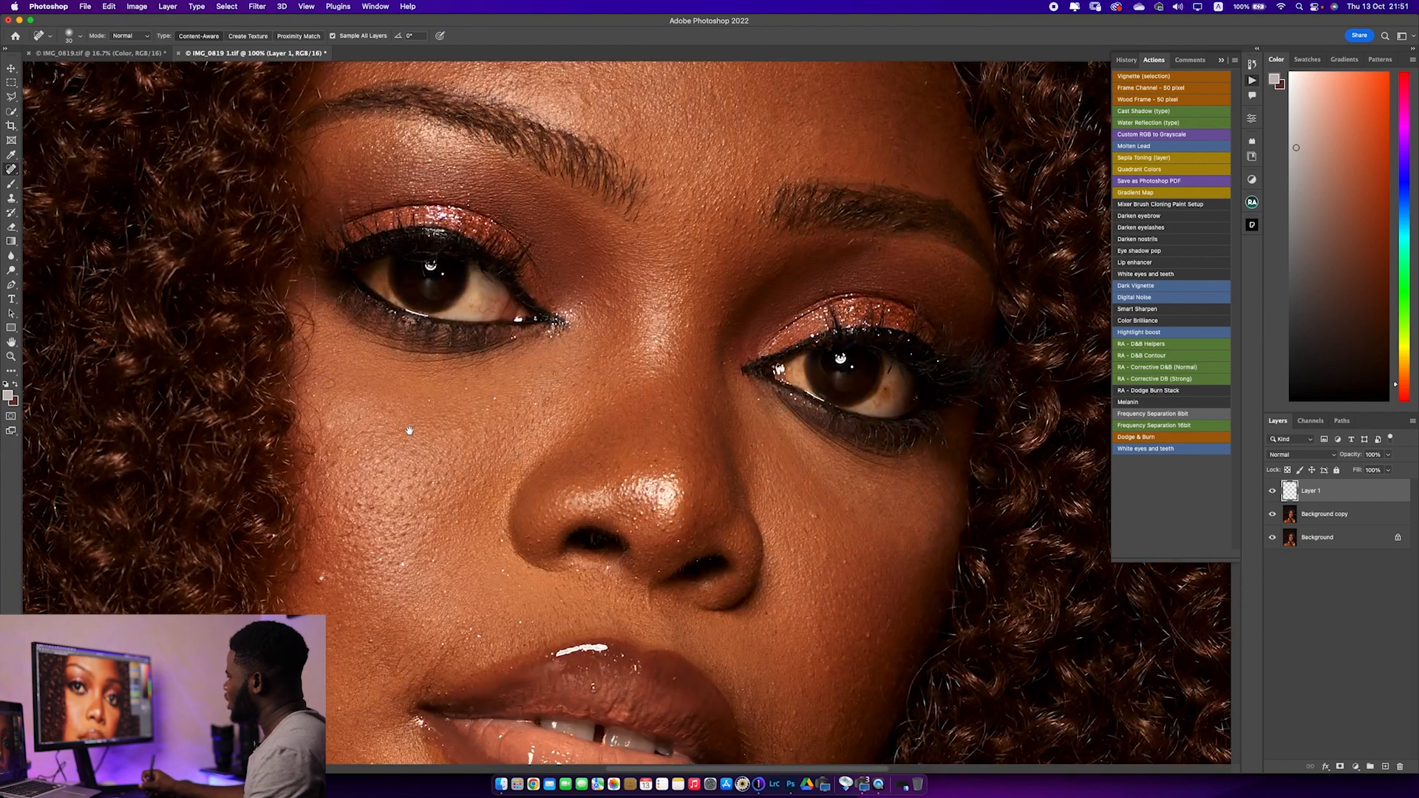
Heal the blemishes on the right-hand cheek, from below the eye down to the corner of the mouth
left_click_drag(512, 534, 481, 402)
mouse_move(671, 492)
left_mouse_down()
mouse_move(522, 476)
mouse_move(510, 491)
left_mouse_up()
left_click(620, 380)
left_click(651, 425)
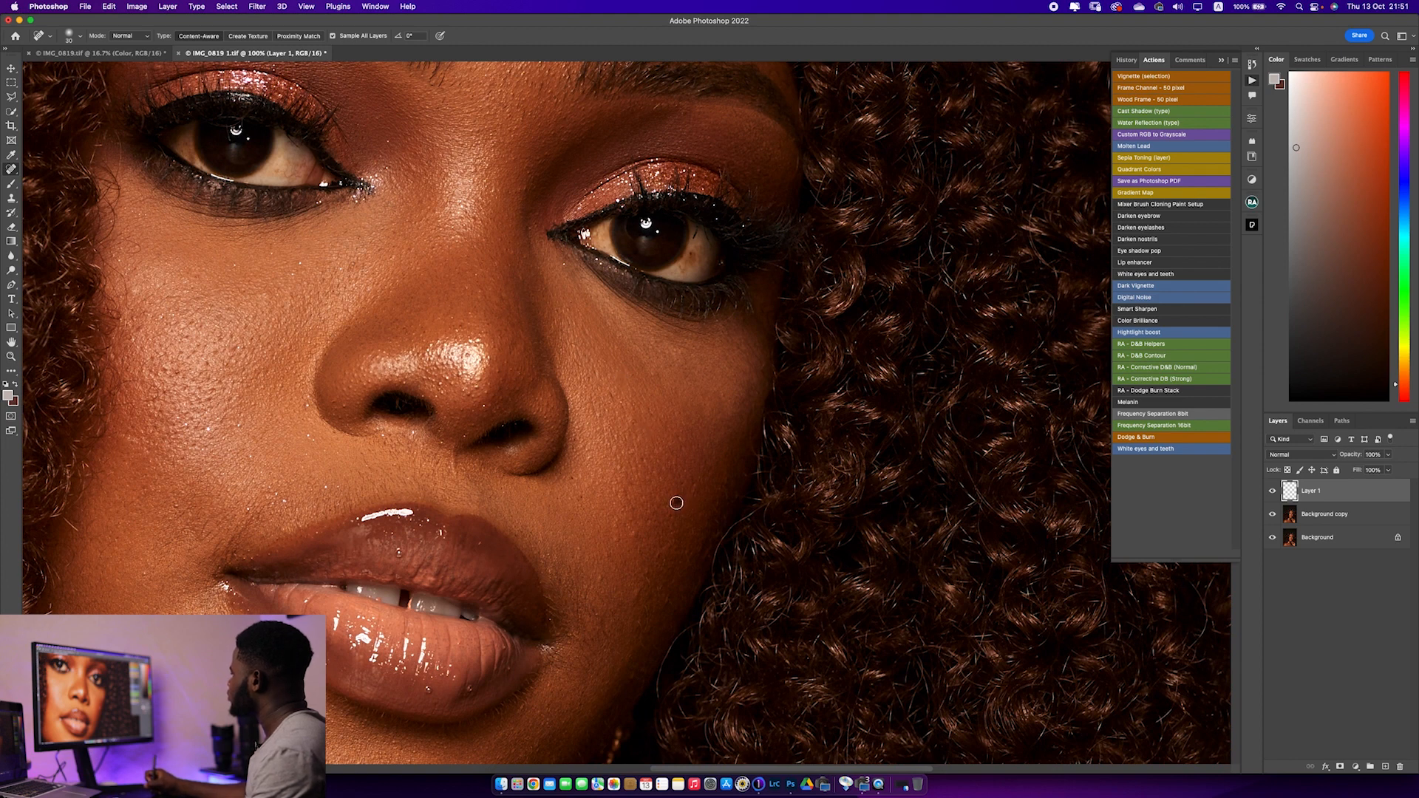
left_click(636, 536)
left_click(617, 541)
mouse_move(633, 618)
left_mouse_down()
mouse_move(623, 436)
mouse_move(631, 539)
left_mouse_up()
left_click(568, 619)
left_click(585, 589)
Heal the blemishes on the chin, jawline, neck and collarbone area
left_click(384, 584)
left_click(423, 555)
left_click(334, 493)
left_click_drag(444, 567, 491, 384)
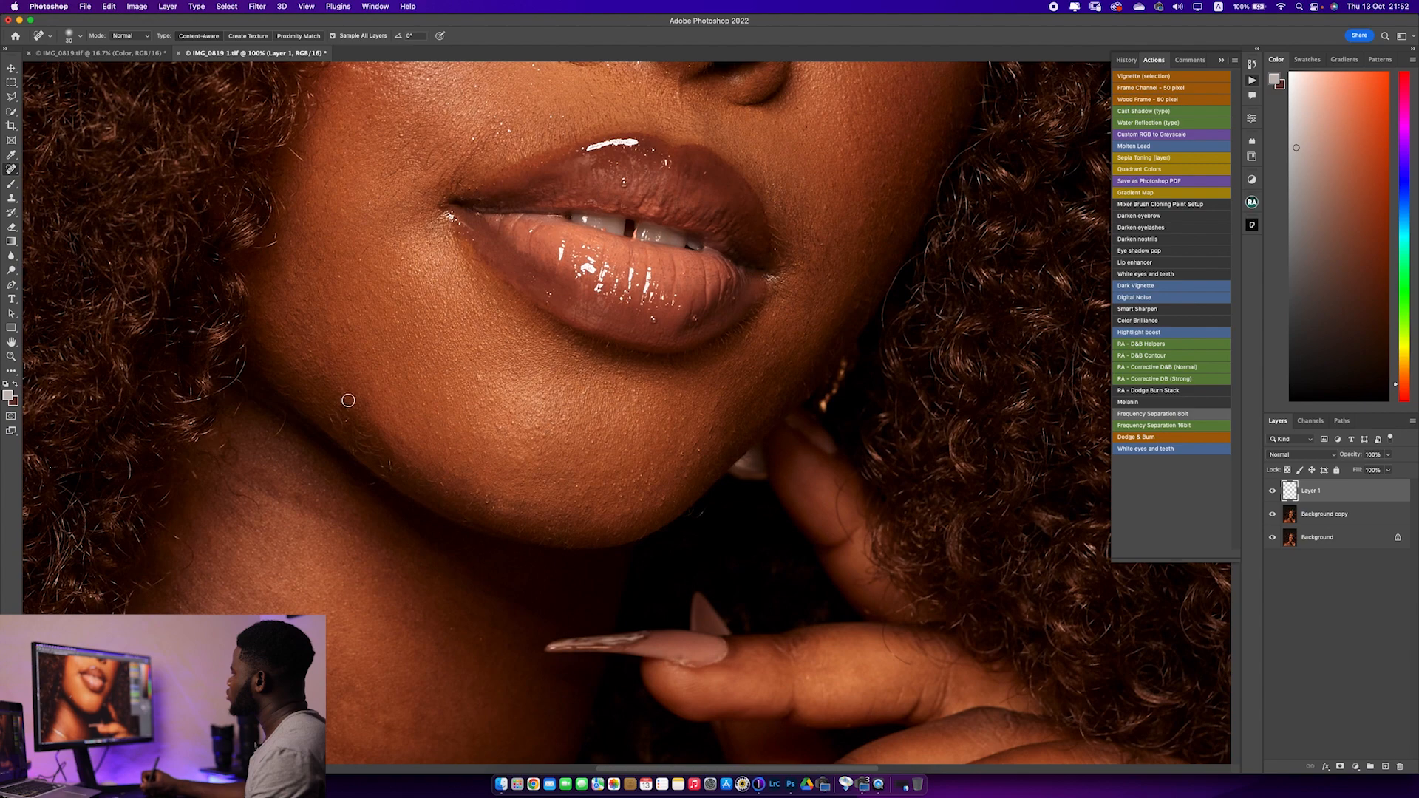
left_click_drag(412, 409, 506, 263)
left_click(385, 517)
left_click_drag(414, 622, 456, 453)
mouse_move(352, 491)
left_mouse_down()
mouse_move(529, 419)
mouse_move(548, 495)
left_mouse_up()
left_click(559, 627)
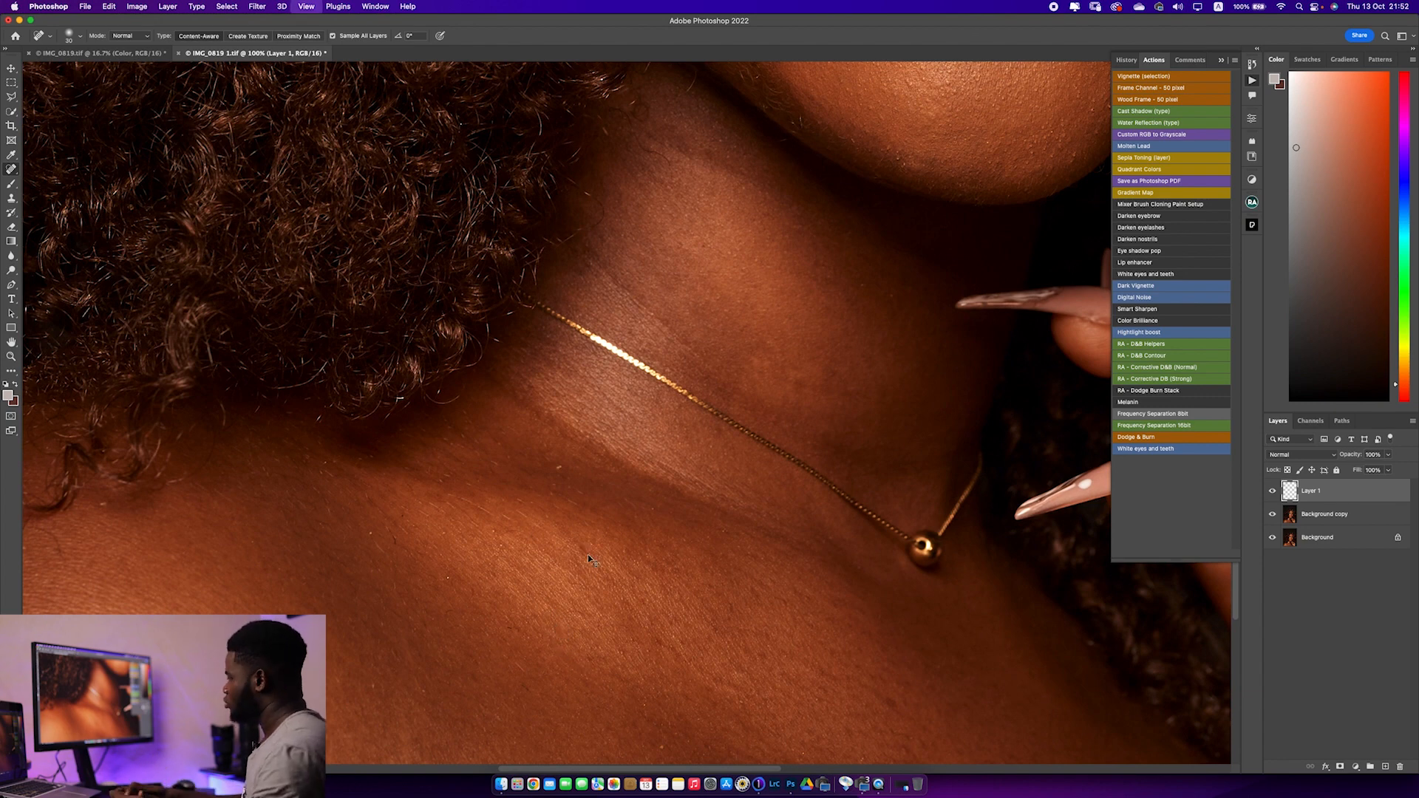
Compare the whole portrait with and without the healing on Layer 1
key("super+0")
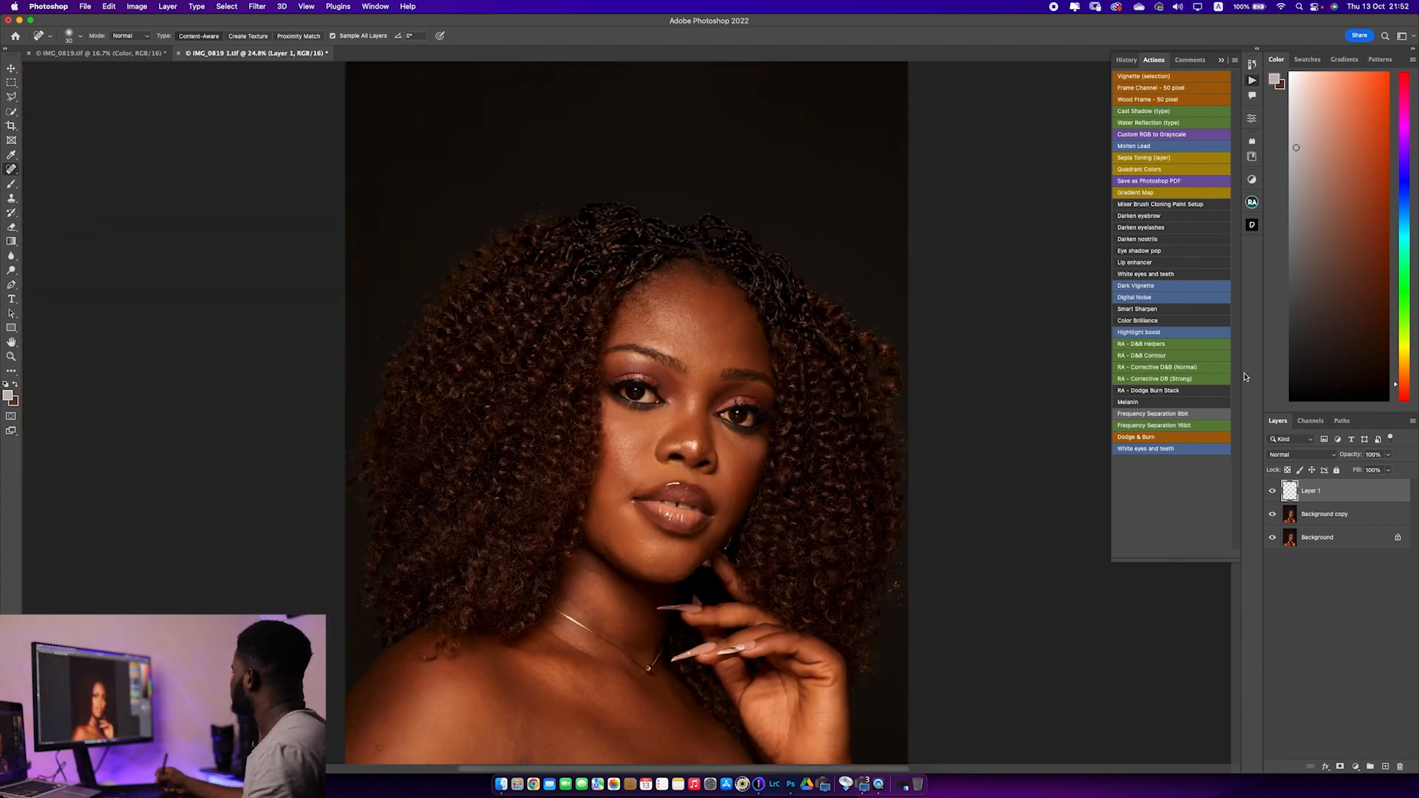
left_click(1272, 491)
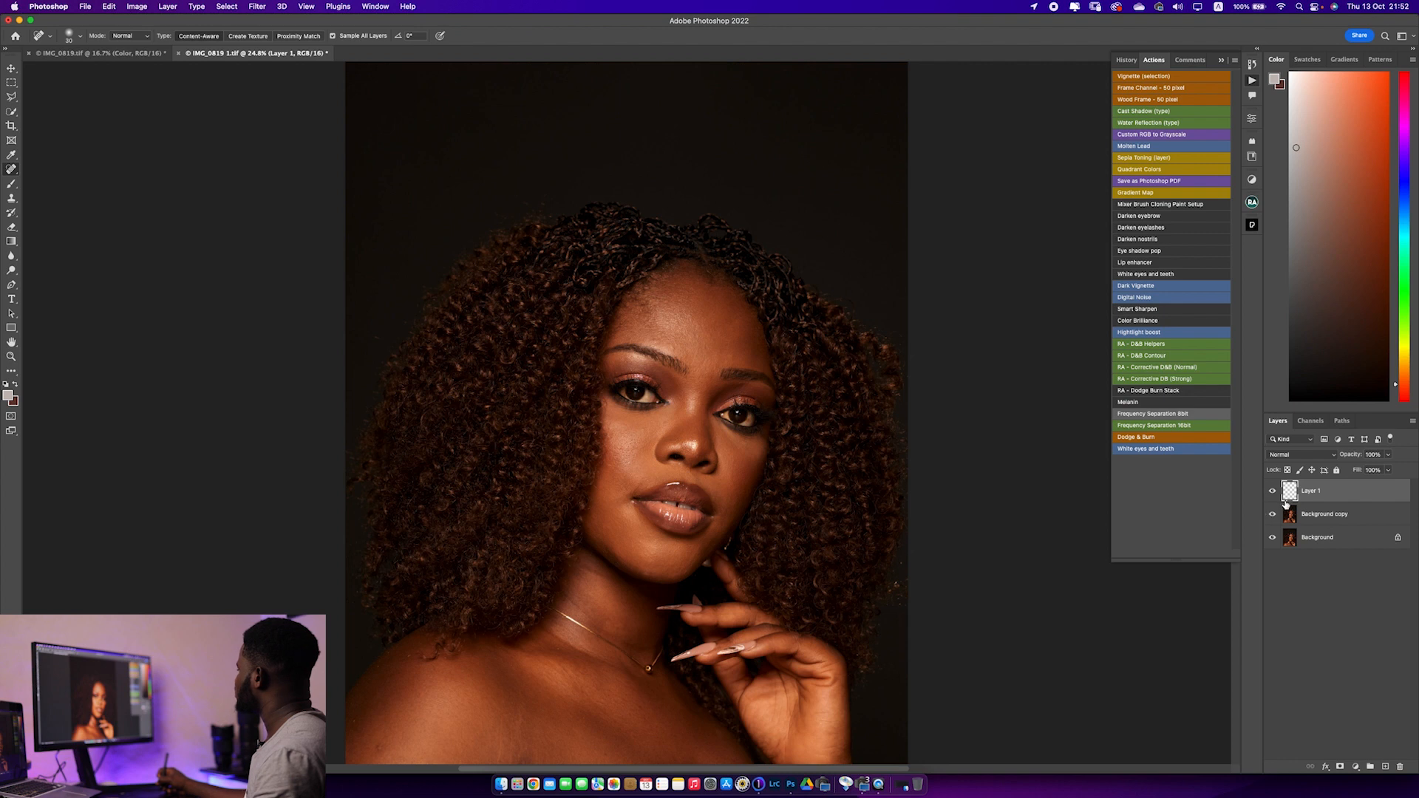
left_click(1273, 492)
left_click(1273, 492)
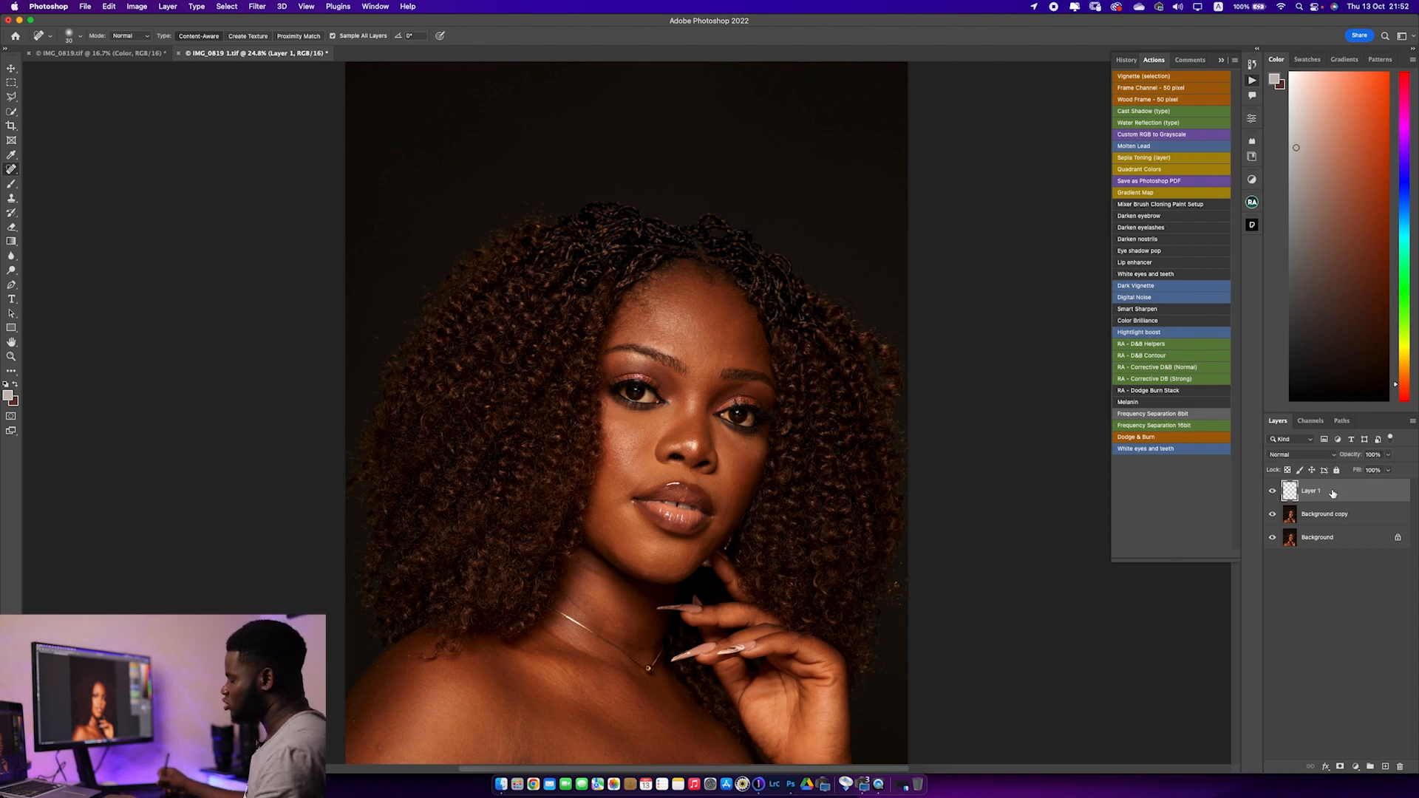
Run the Beauty Retouch frequency separation via Gaussian Blur with a radius of 5 pixels
left_click(1252, 201)
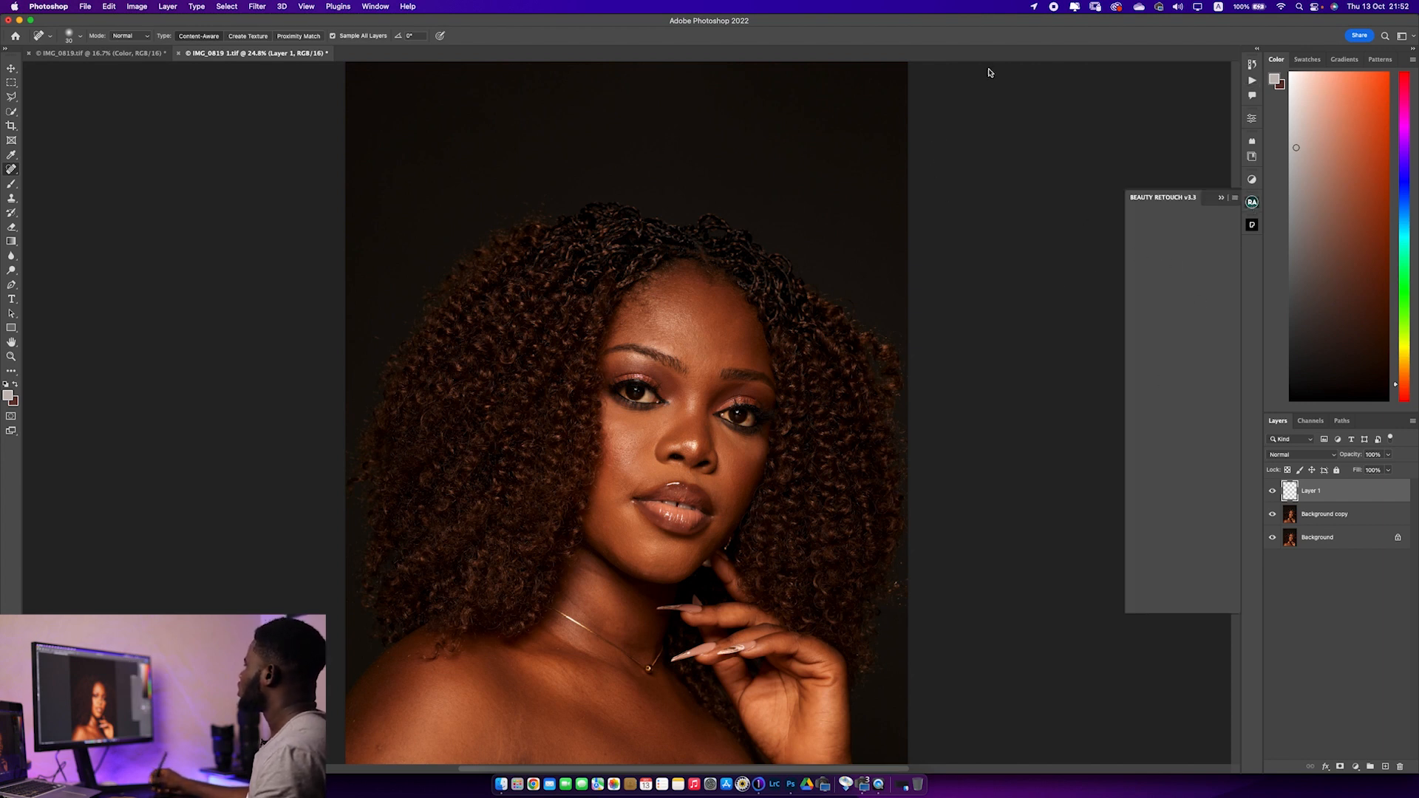
left_click(1166, 315)
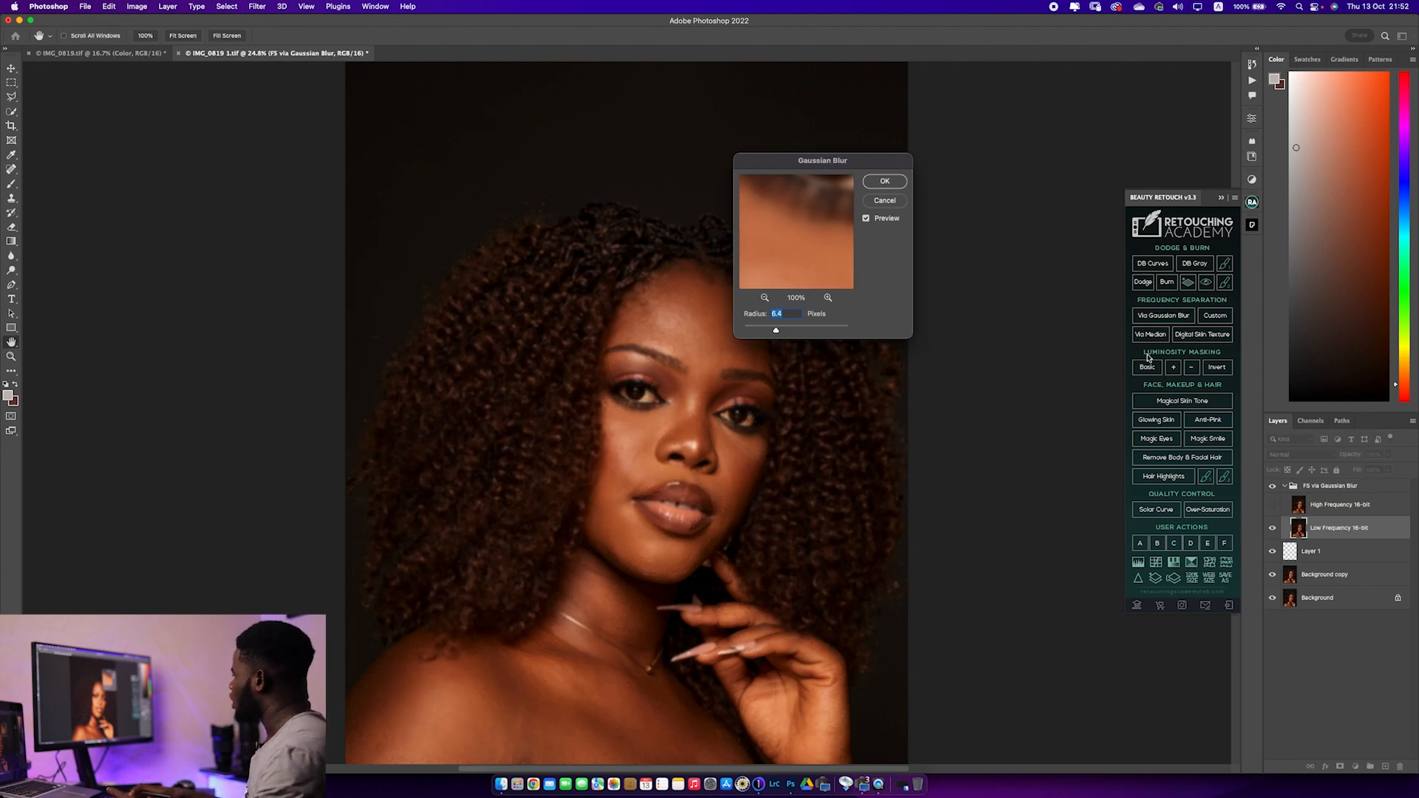
type("5")
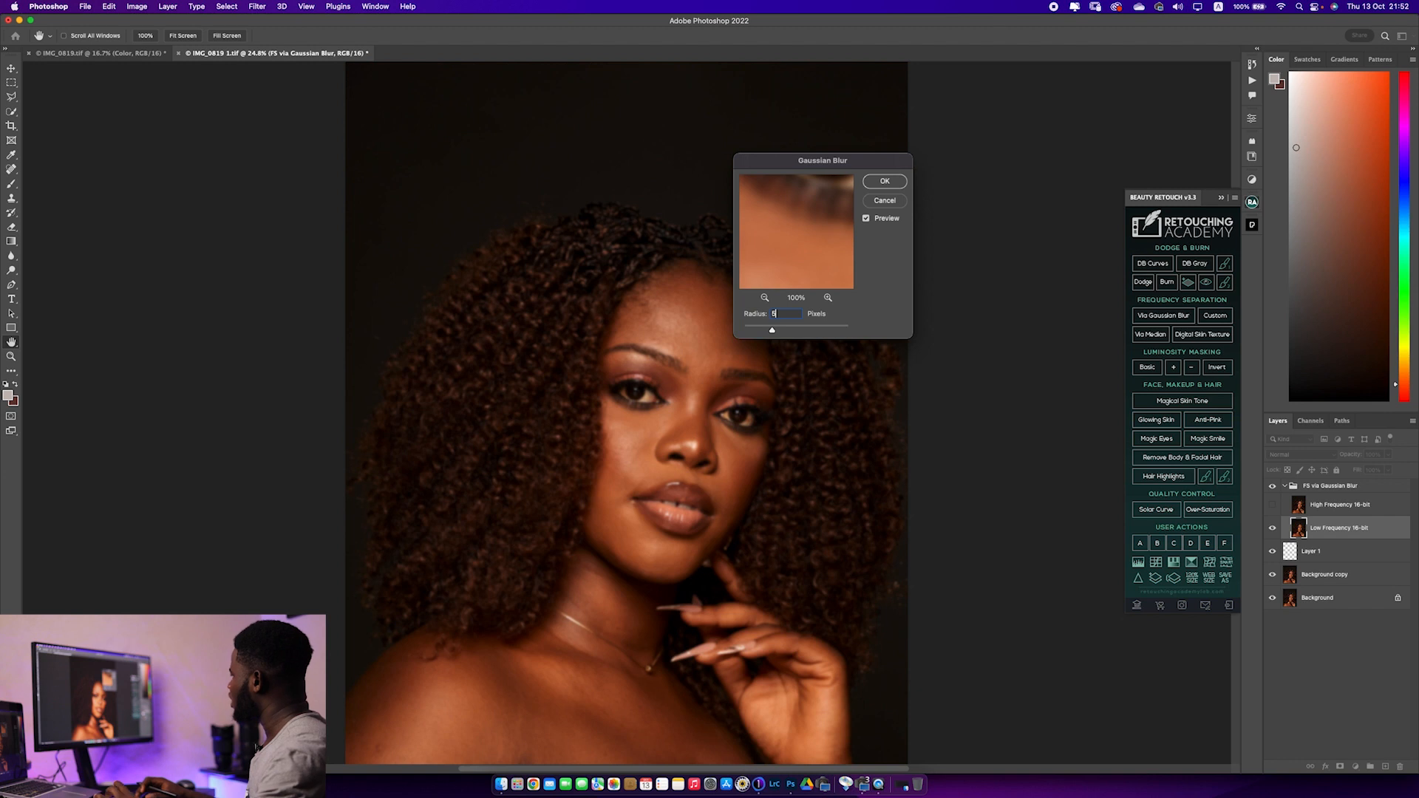
key("Return")
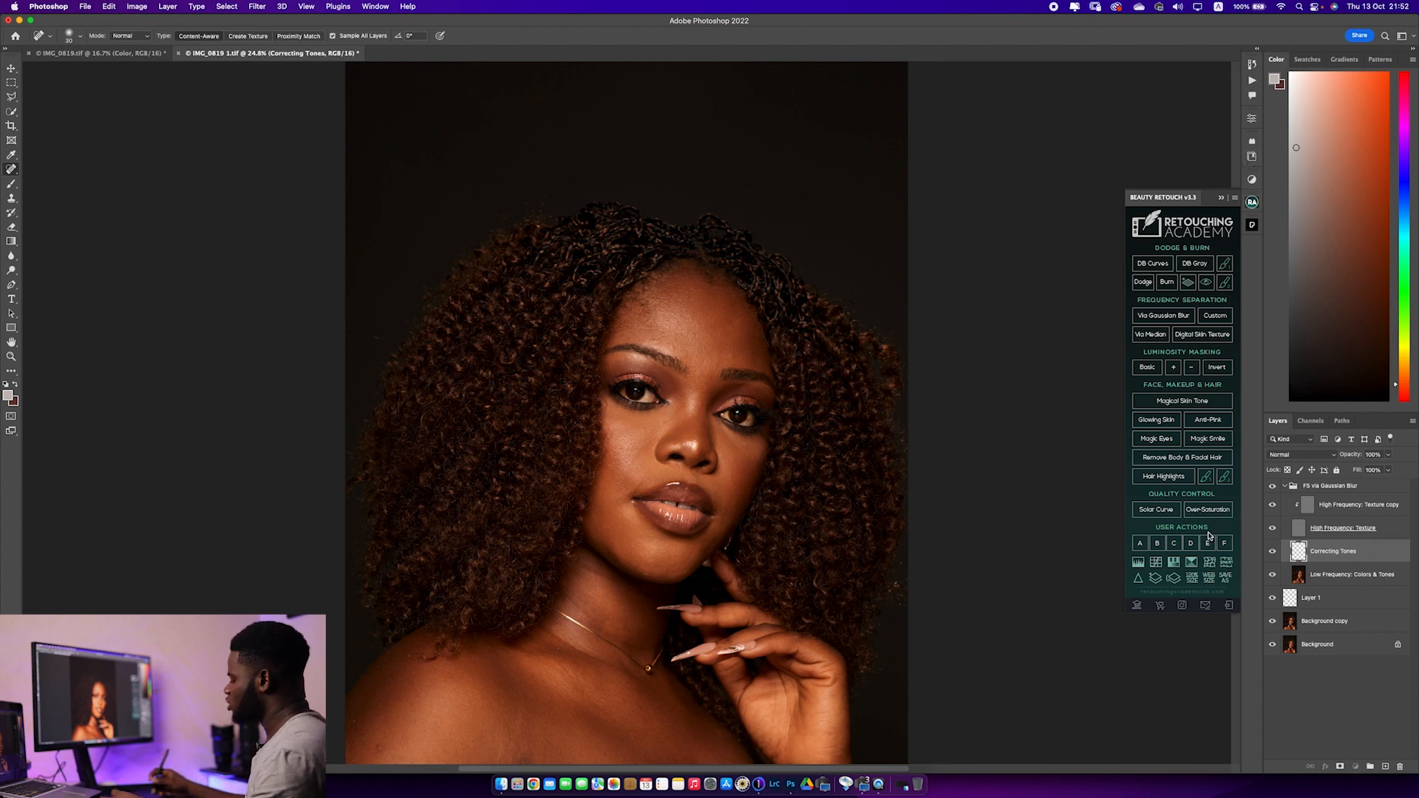
Delete the Correcting Tones layer and duplicate the Low Frequency: Colors & Tones layer
key("Delete")
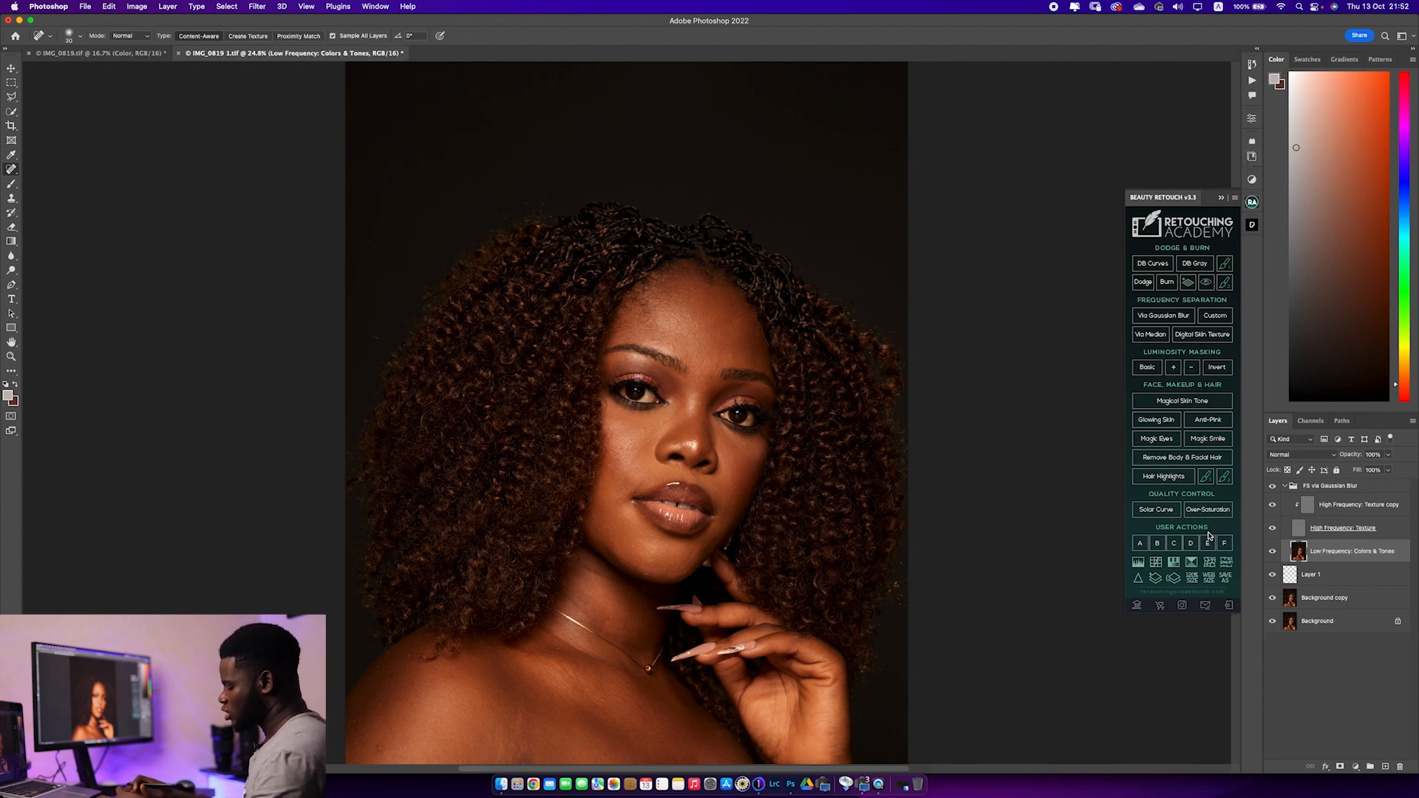
key("super+j")
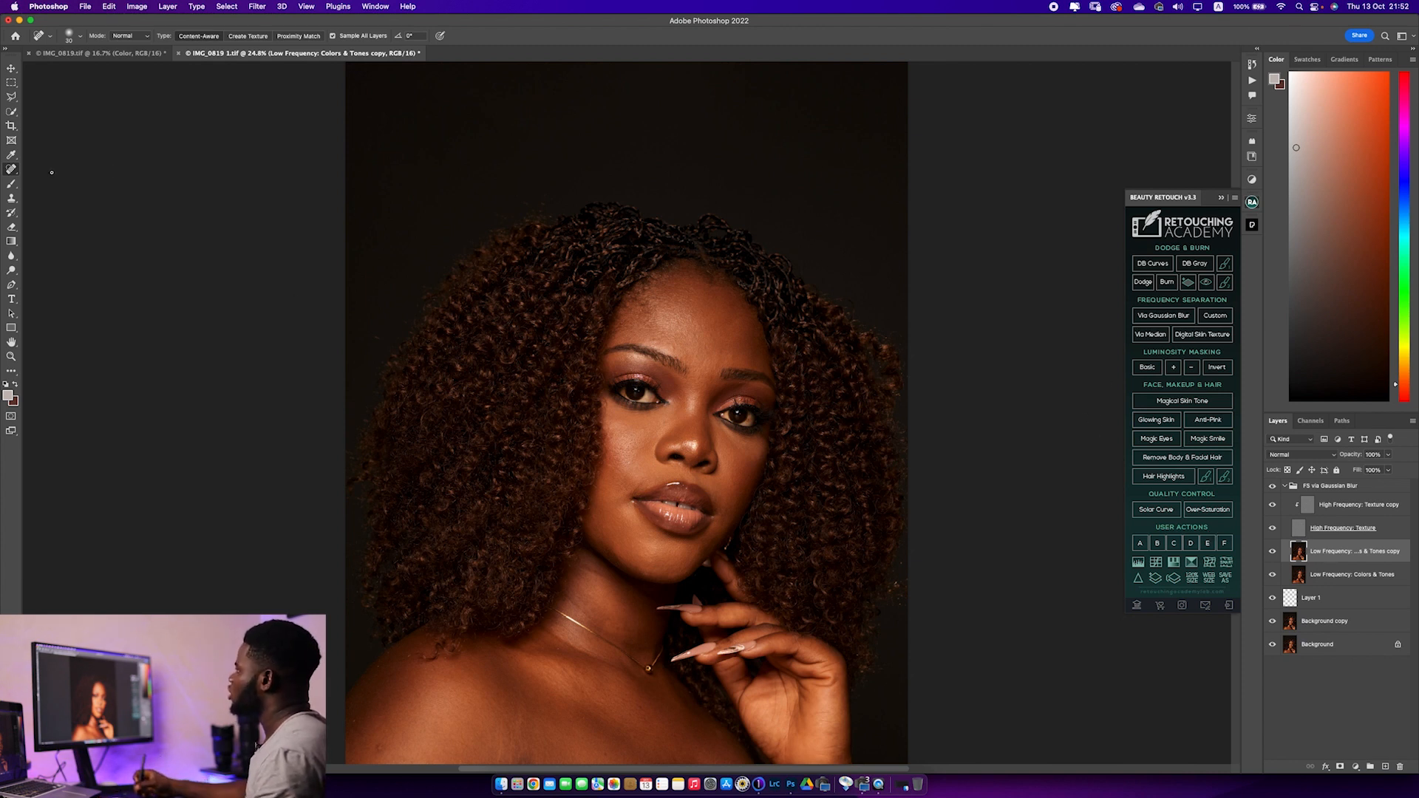
Switch to the Mixer Brush for the duplicated low-frequency layer and reduce the brush size to 150 px over the forehead
right_click(9, 186)
left_click(52, 211)
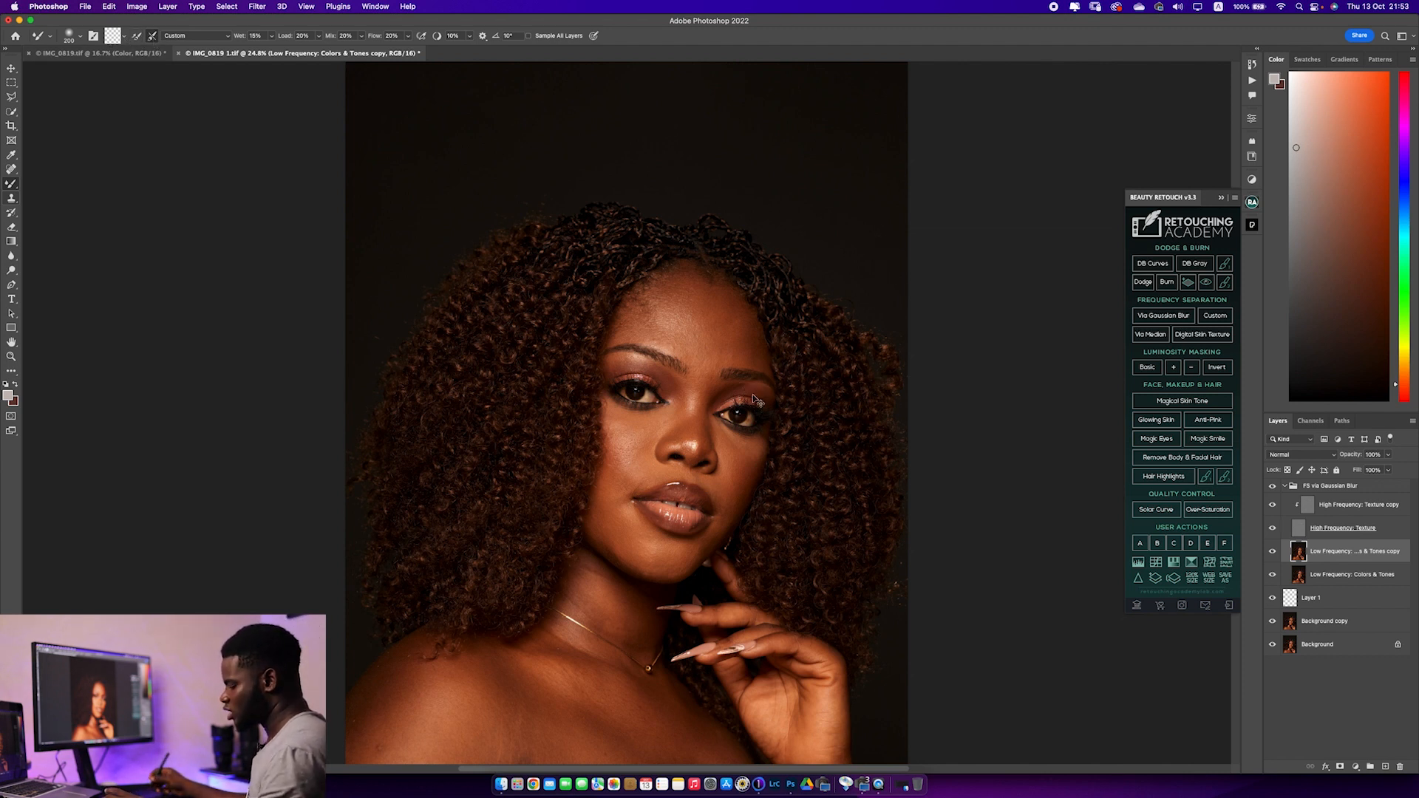
key("super+plus")
key("super+plus")
key("super+plus")
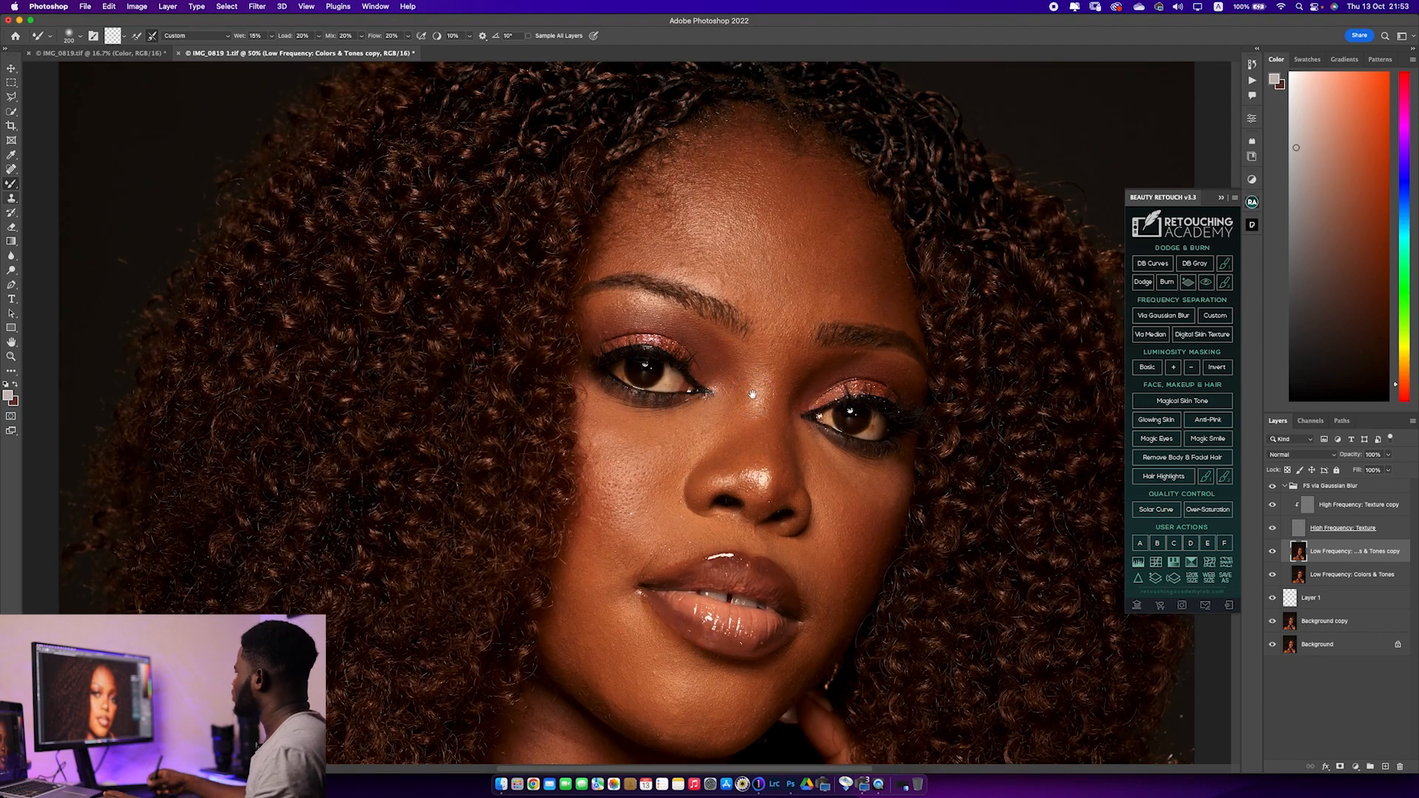
key("super+minus")
left_click_drag(706, 308, 620, 404)
key("bracketleft")
key("bracketleft")
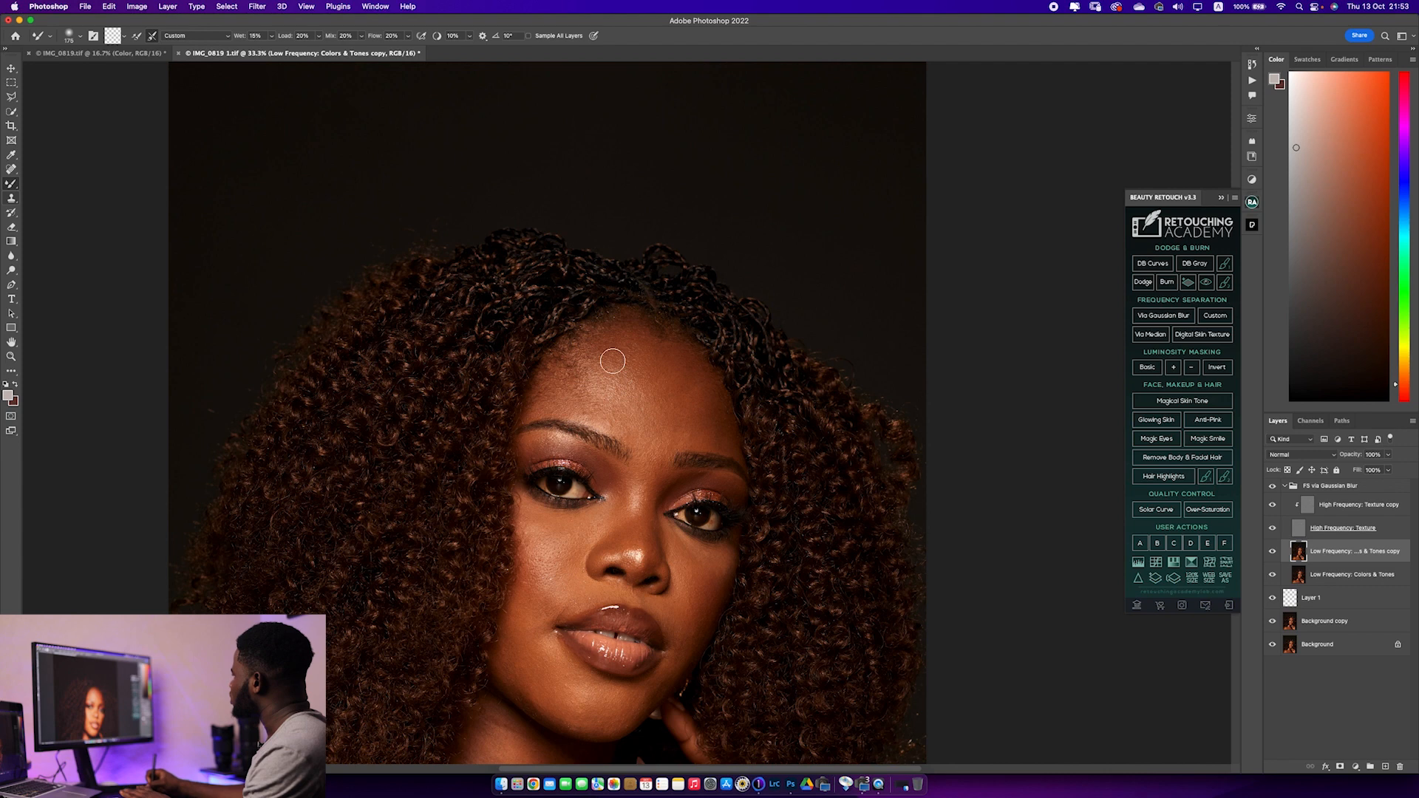
key("bracketleft")
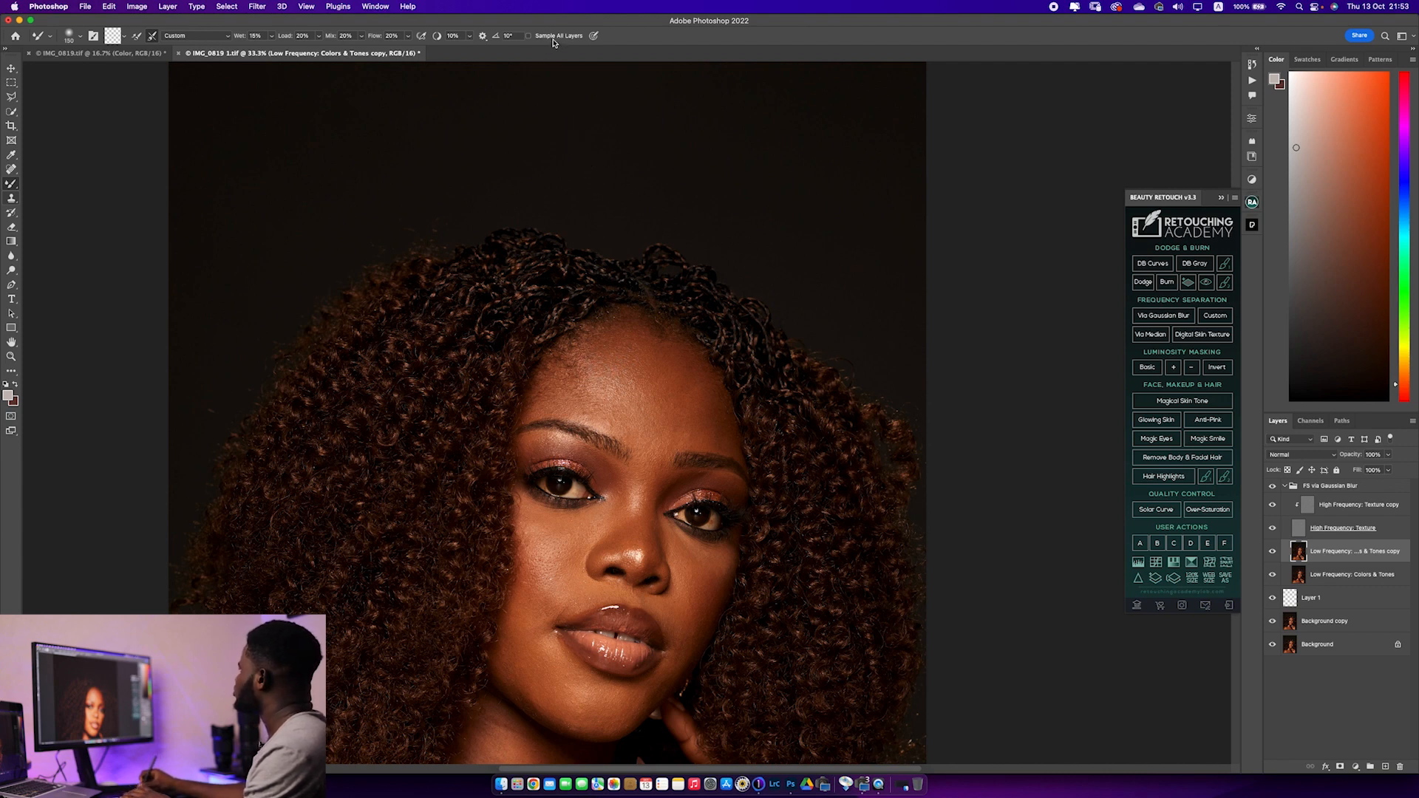
Blend the skin tones across the centre of the forehead with the Mixer Brush, adjusting the brush size to the area
key("bracketright")
key("bracketright")
key("bracketright")
key("bracketright")
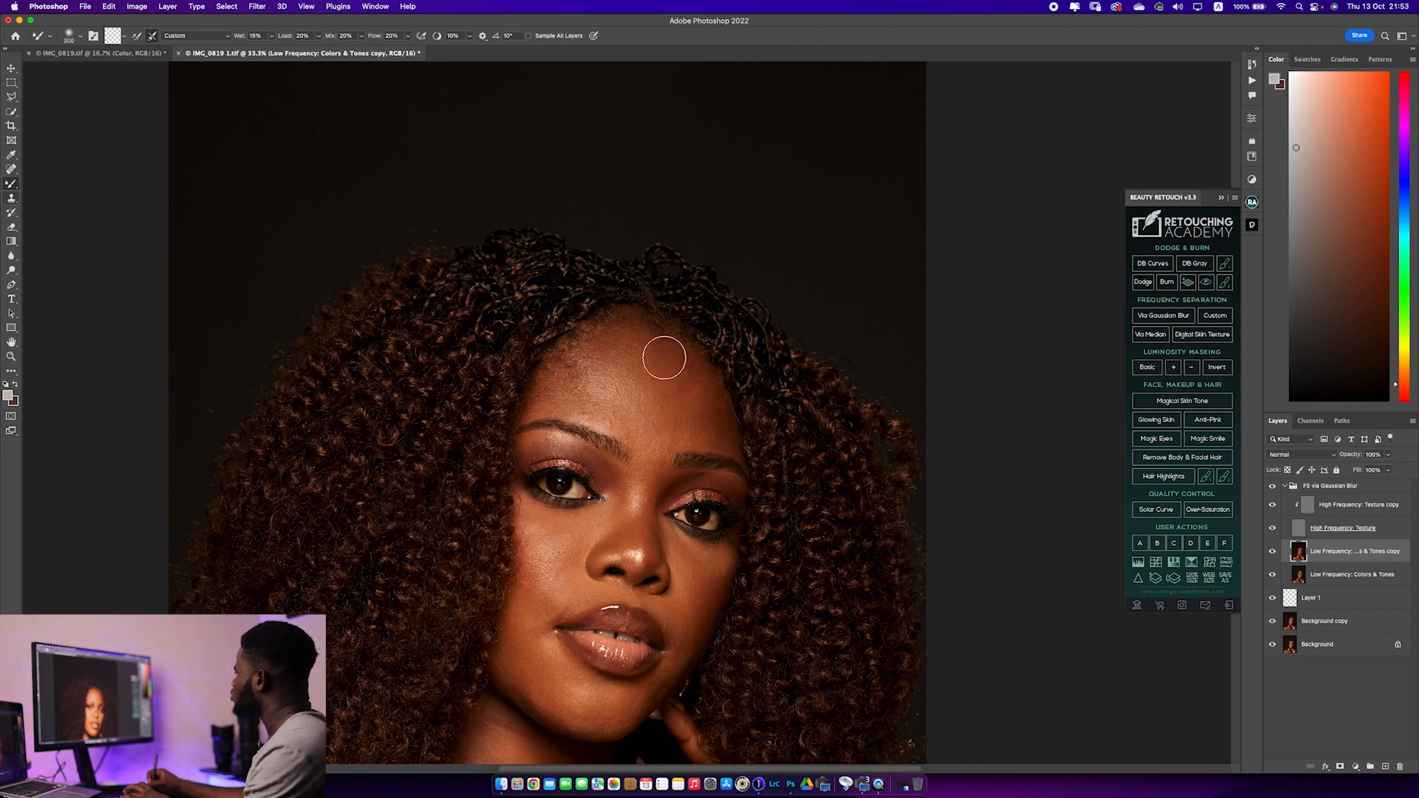
key("bracketleft")
key("bracketleft")
key("bracketleft")
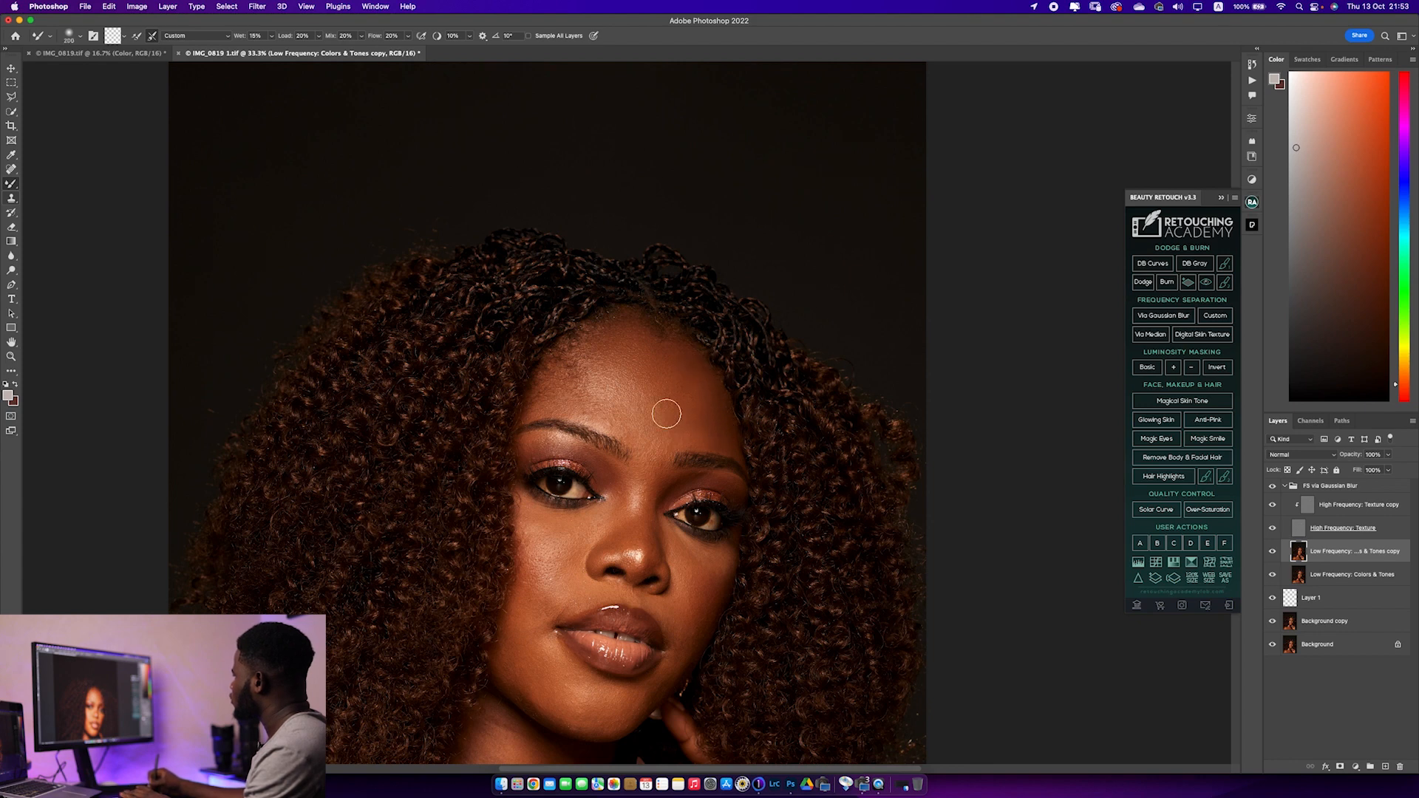
Smooth the tones from above the brows to the forehead hairline, reducing the Mixer Brush to 125 px for the edge
key("bracketright")
key("bracketright")
key("bracketright")
key("bracketleft")
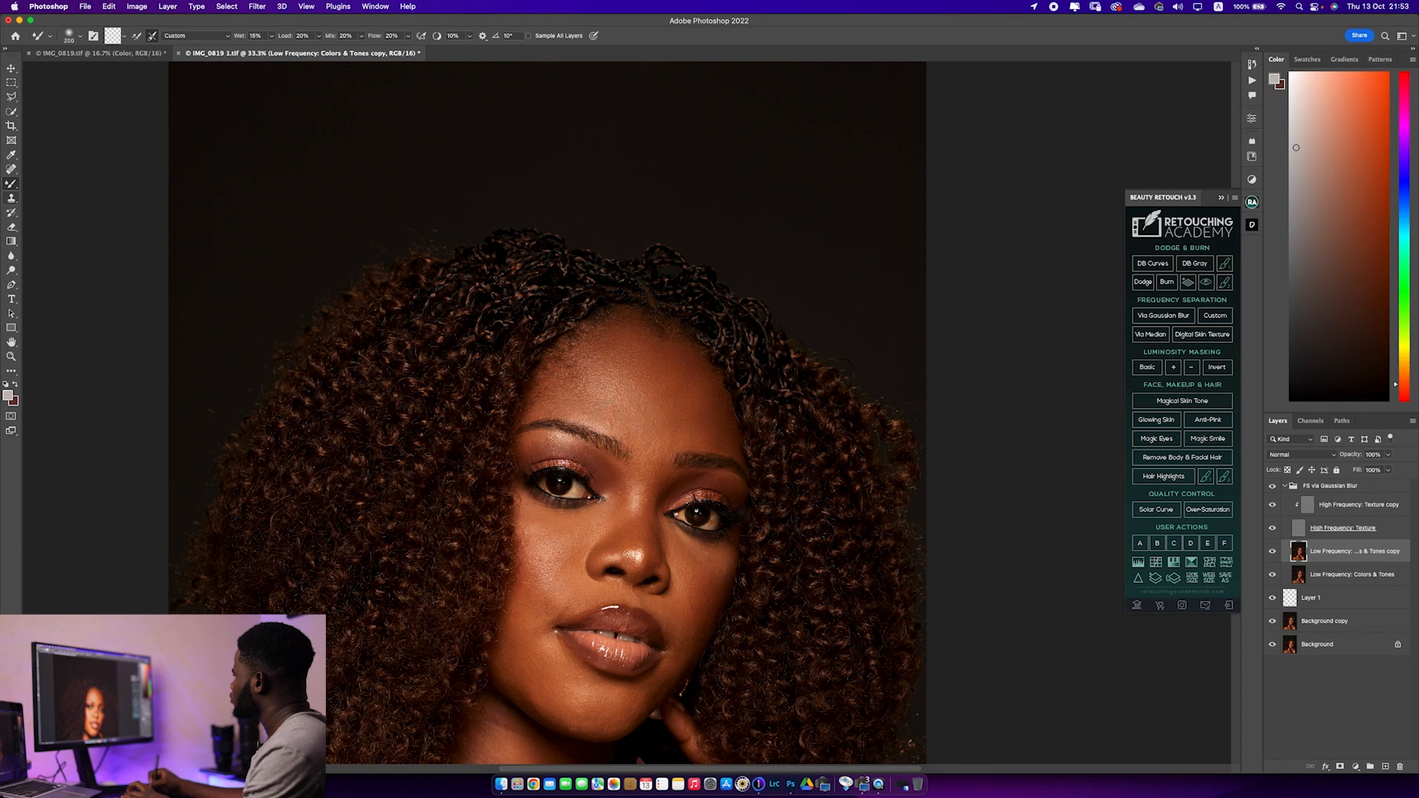
key("bracketleft")
key("bracketleft")
key("bracketleft")
key("bracketleft")
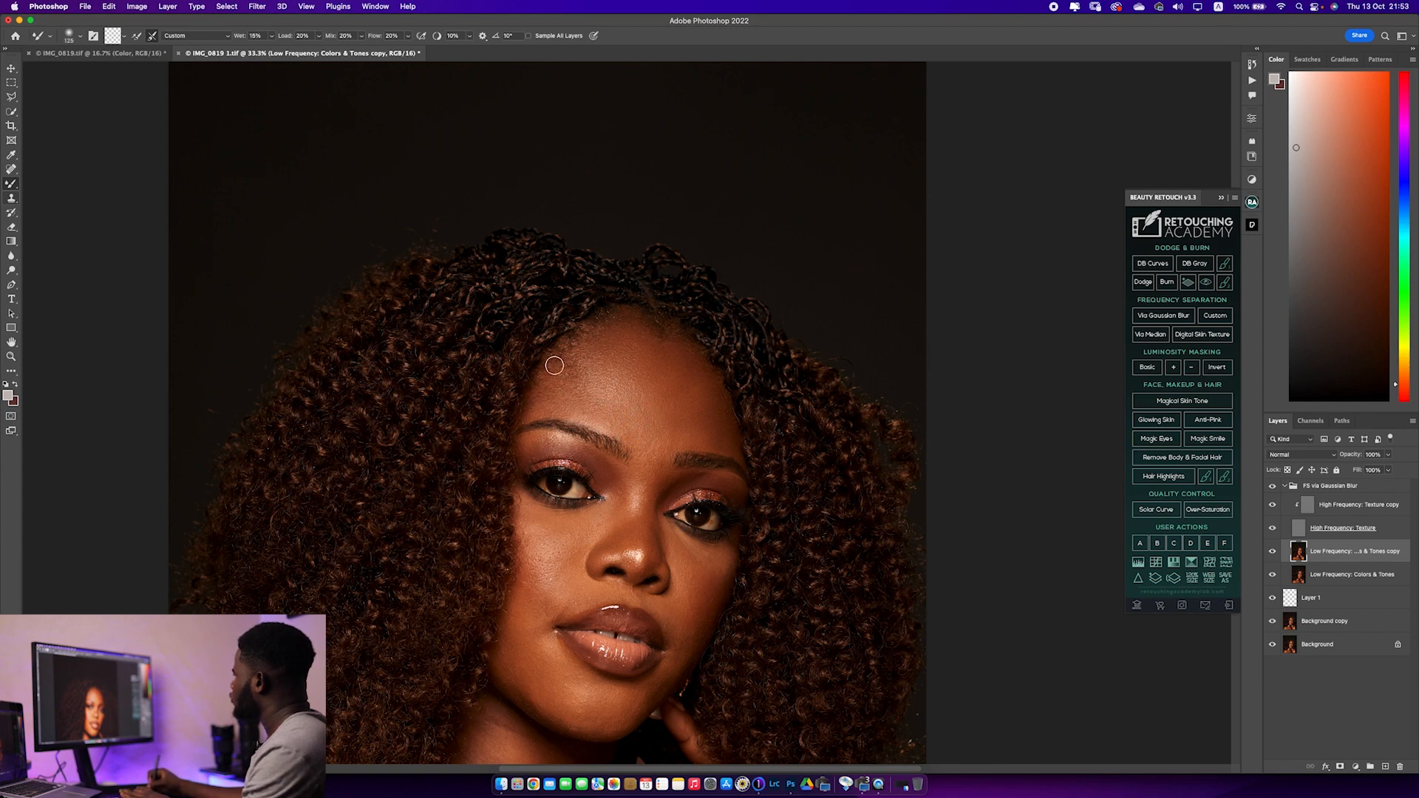
Even out the tones at the subject's right temple and cheek with a larger Mixer Brush
key("bracketright")
key("bracketright")
key("bracketright")
key("bracketright")
key("bracketleft")
key("bracketright")
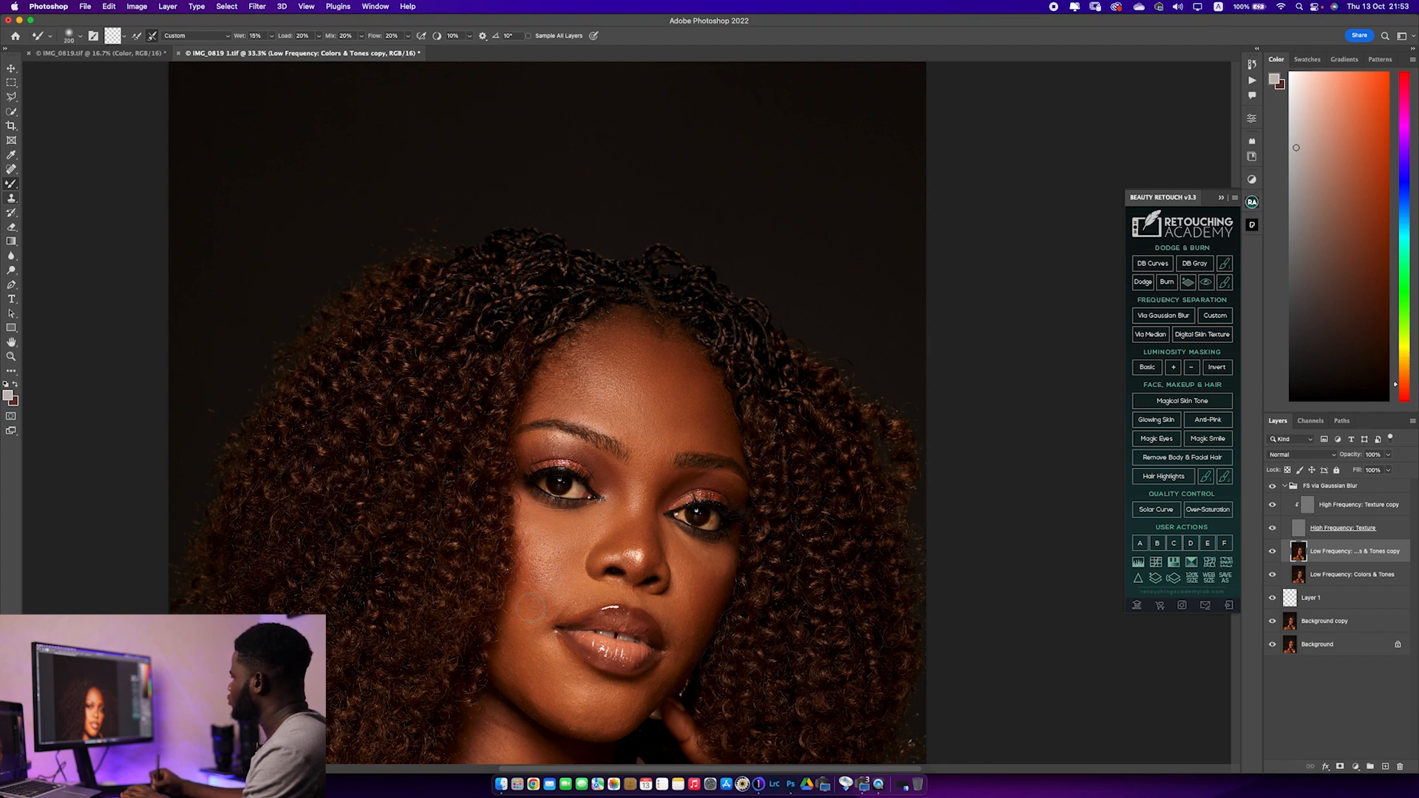
Blend the uneven tones on the subject's lower right cheek and beside the mouth with the Mixer Brush
key("bracketleft")
key("bracketleft")
key("bracketright")
left_click_drag(547, 662, 477, 534)
key("bracketright")
key("bracketright")
key("bracketleft")
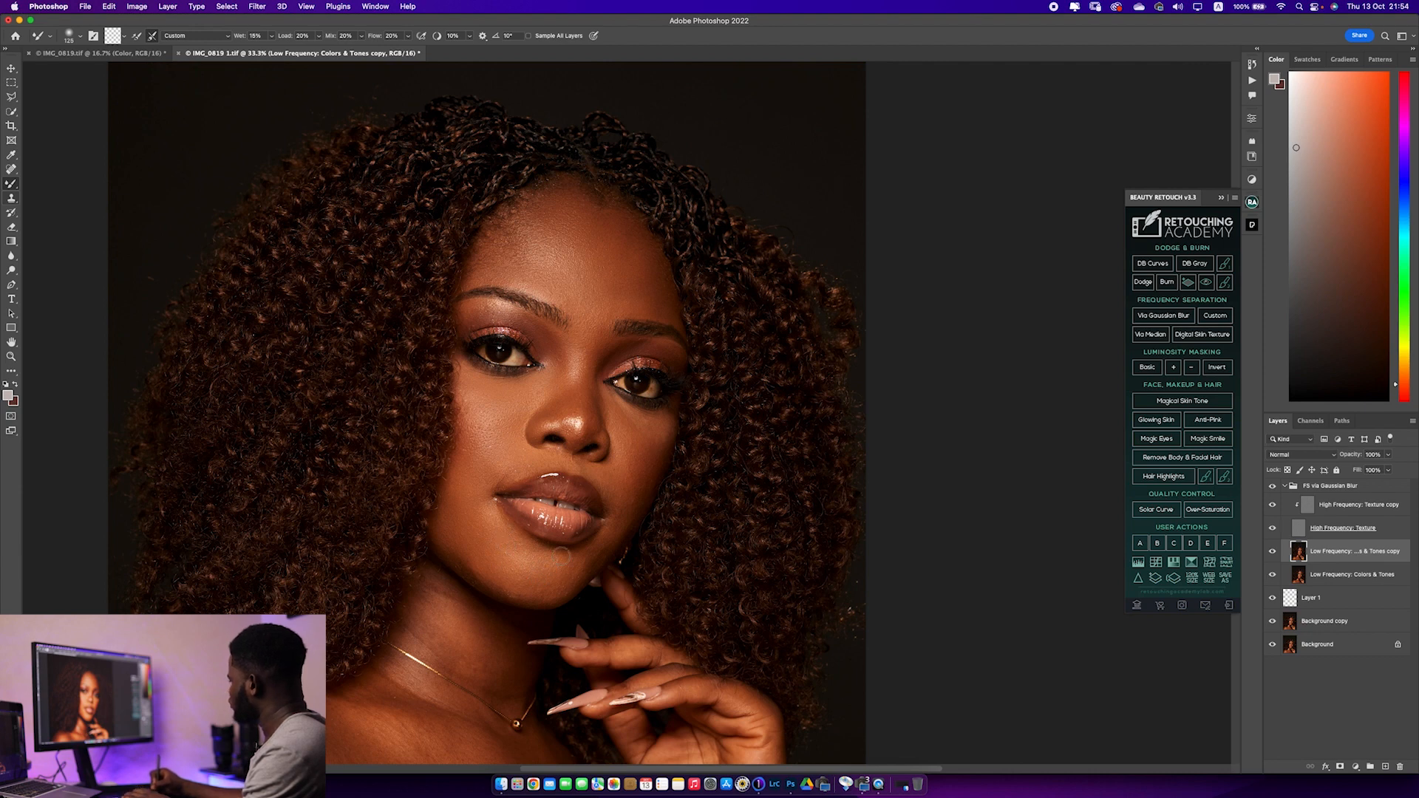
Smooth the tone transitions on the chin and touch up the forehead, matching the Mixer Brush size to each area
key("bracketright")
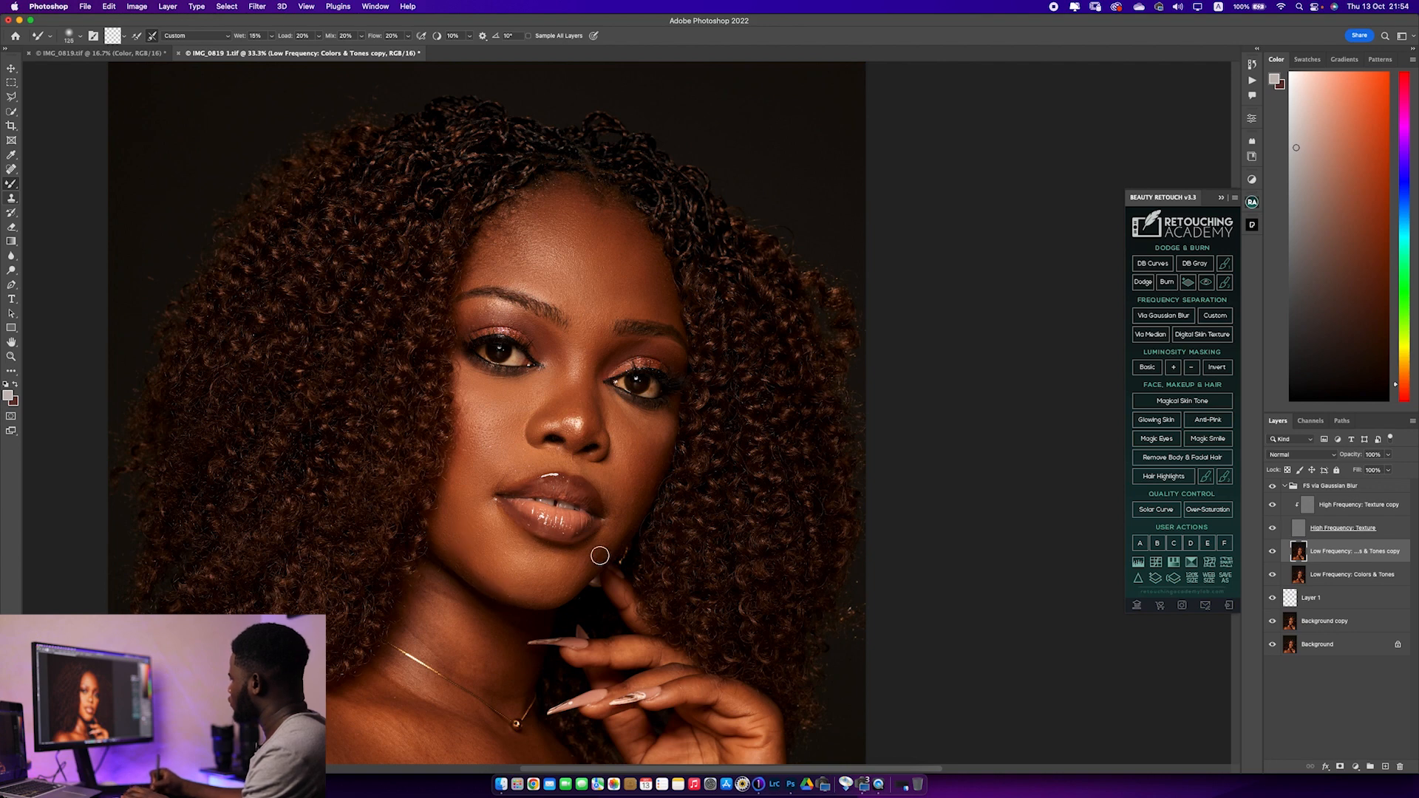
key("bracketright")
key("bracketright")
key("bracketright")
key("bracketright")
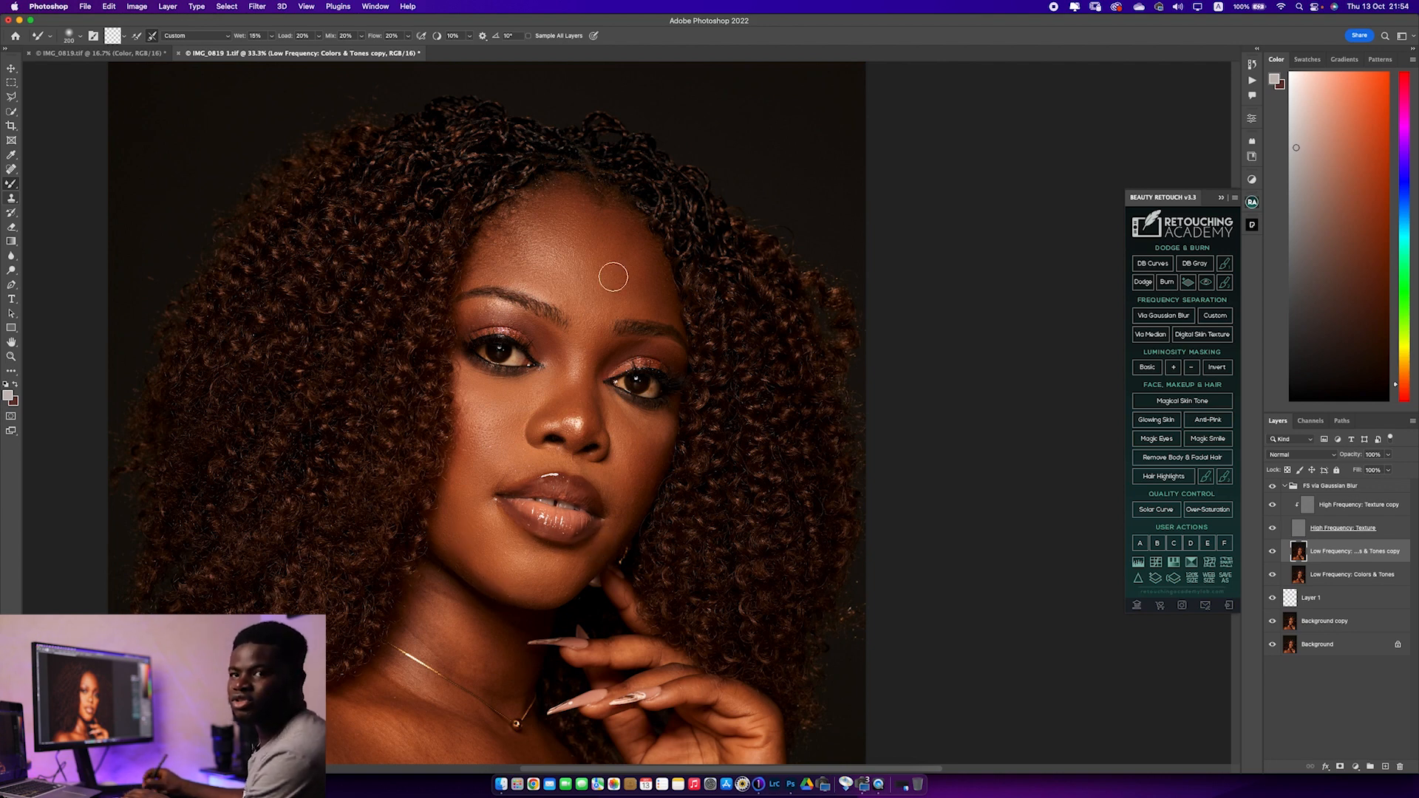
key("bracketleft")
key("bracketleft")
key("bracketleft")
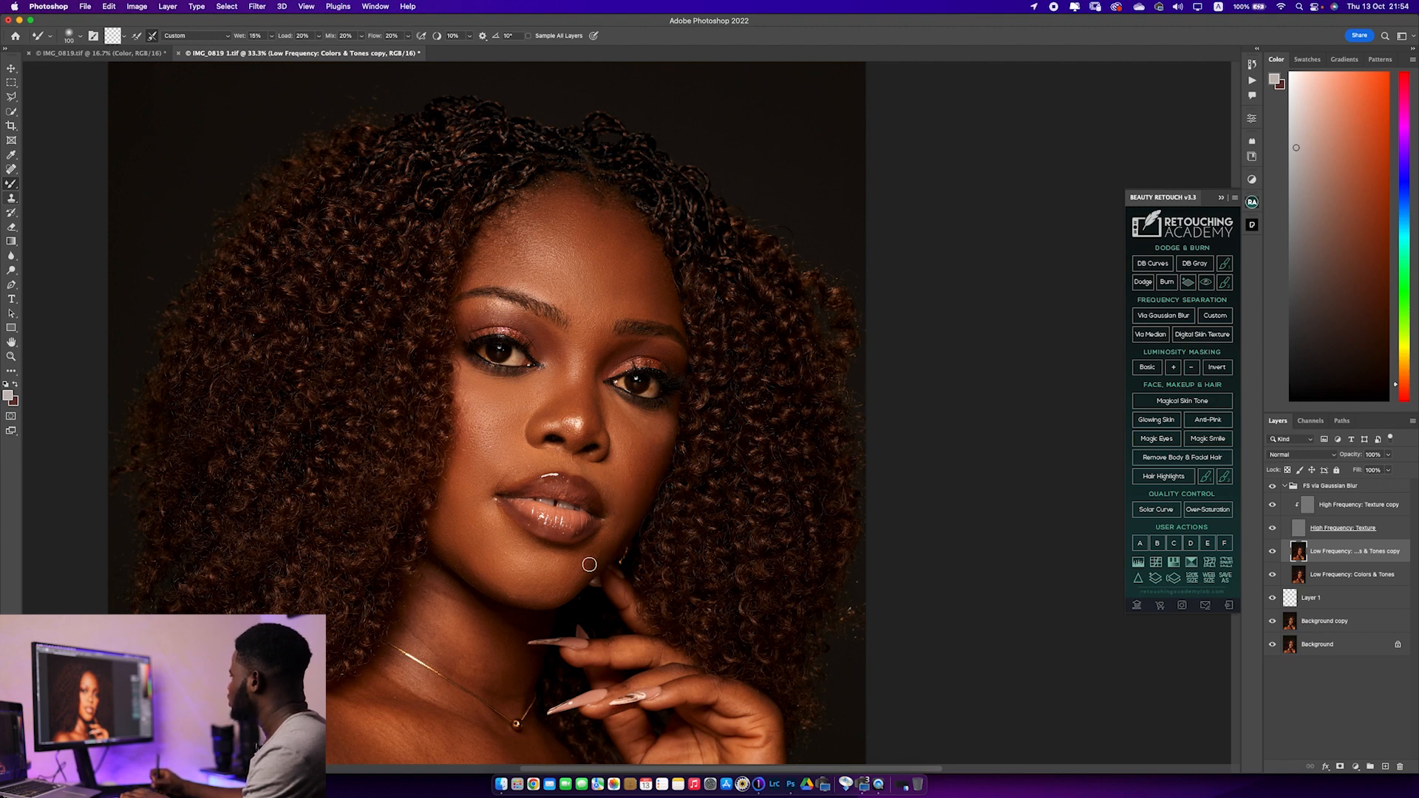
Smooth the subject's left cheek from under the eye down to the corner of the mouth with the Mixer Brush
key("bracketright")
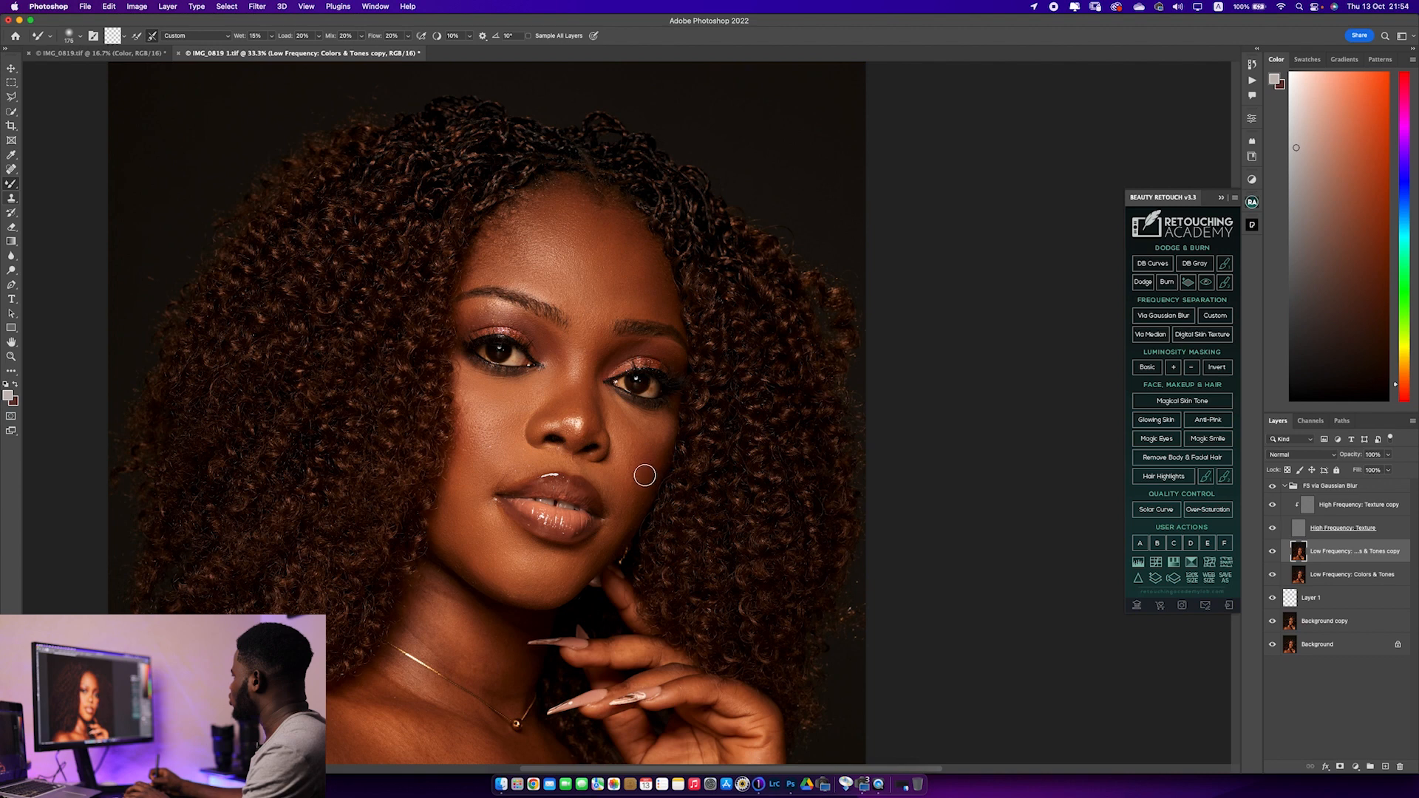
key("bracketright")
key("bracketright")
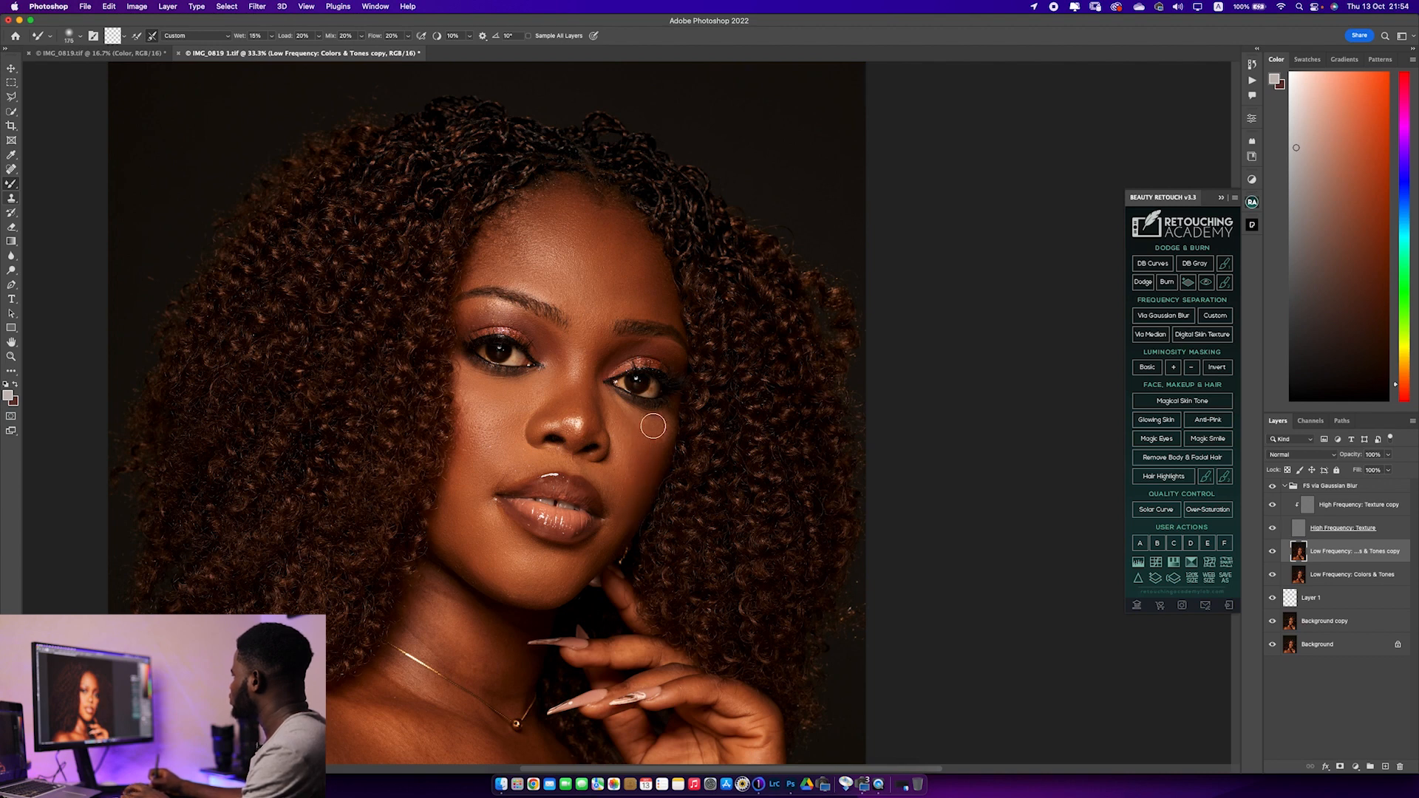
key("bracketleft")
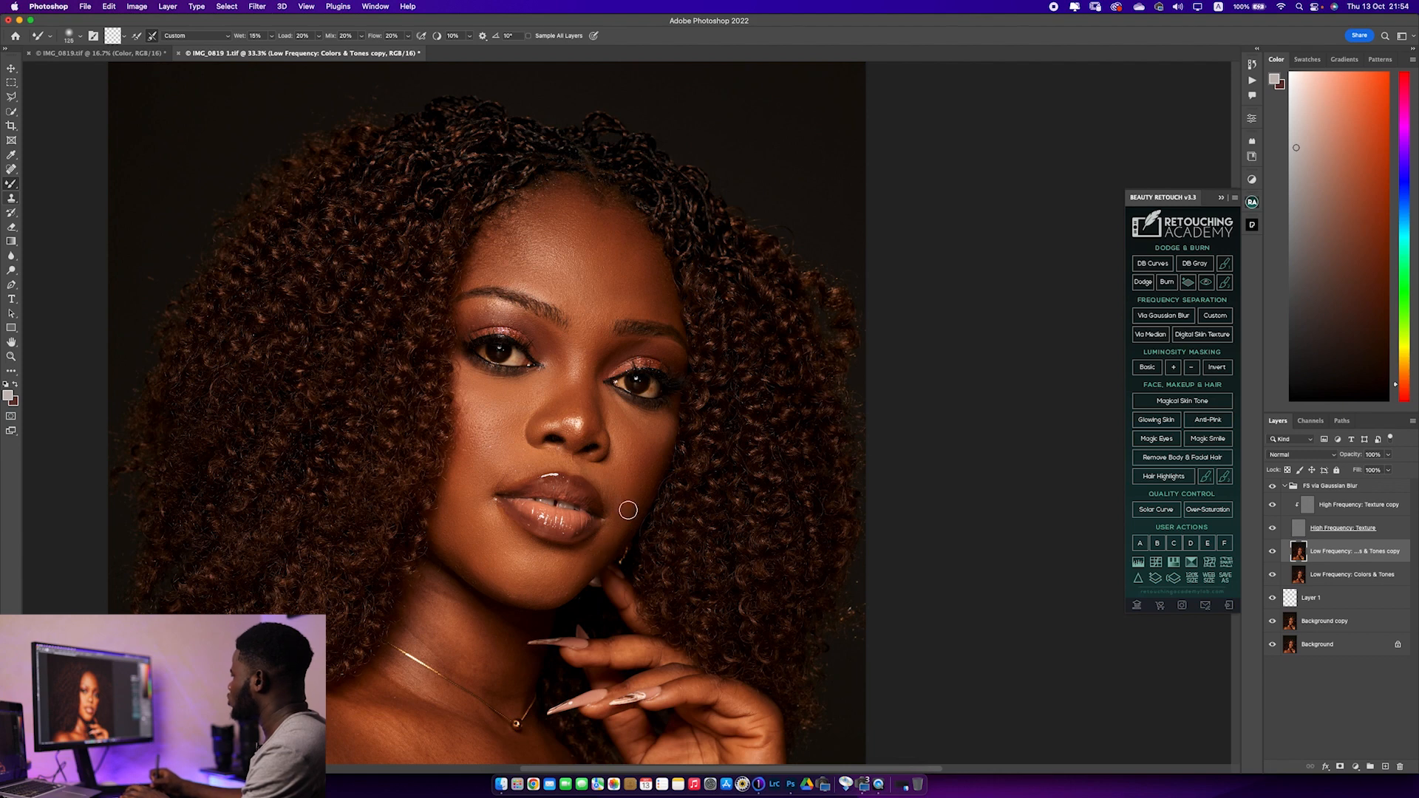
key("bracketleft")
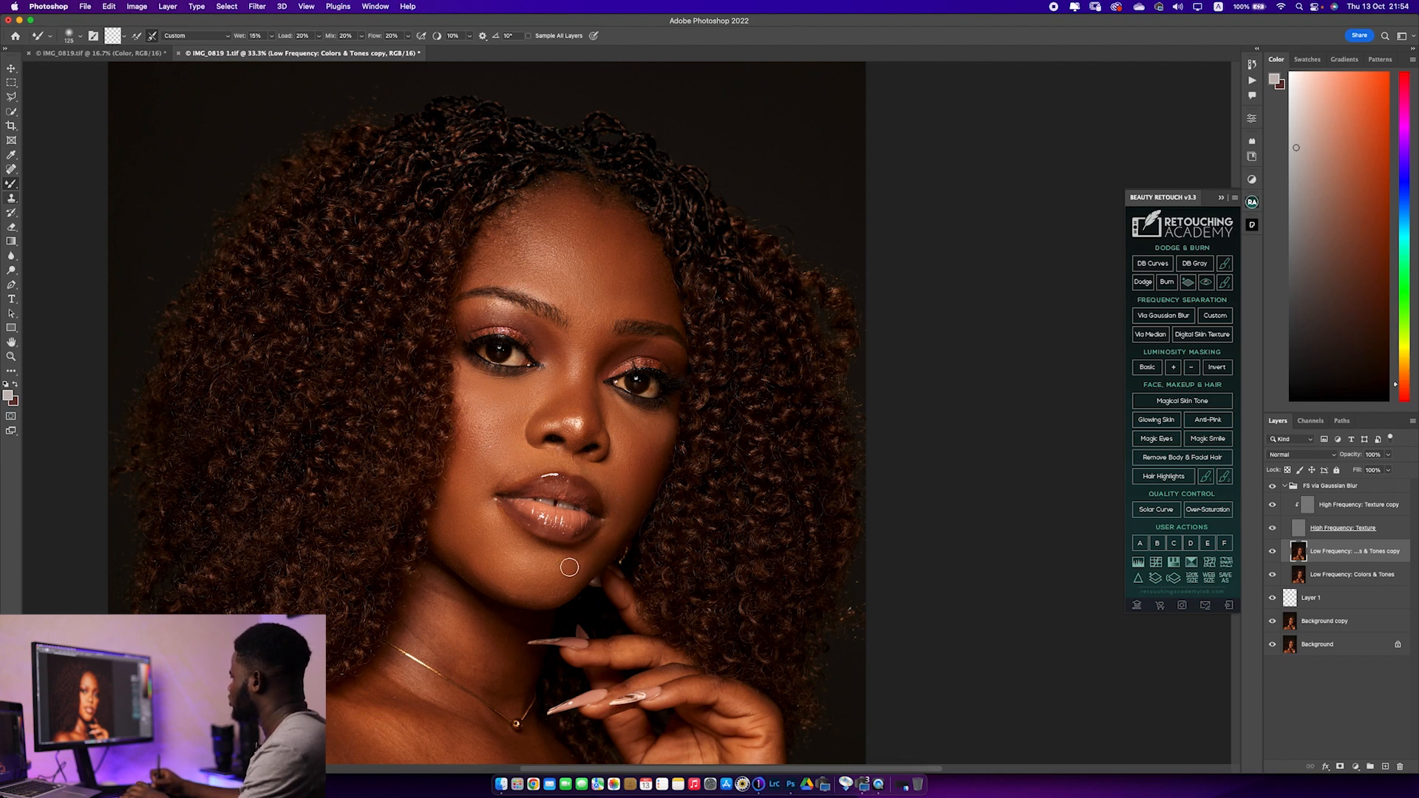
Blend the tones along the chin and jawline with the Mixer Brush, enlarging it for the broader areas
key("bracketright")
key("bracketright")
key("bracketleft")
key("bracketleft")
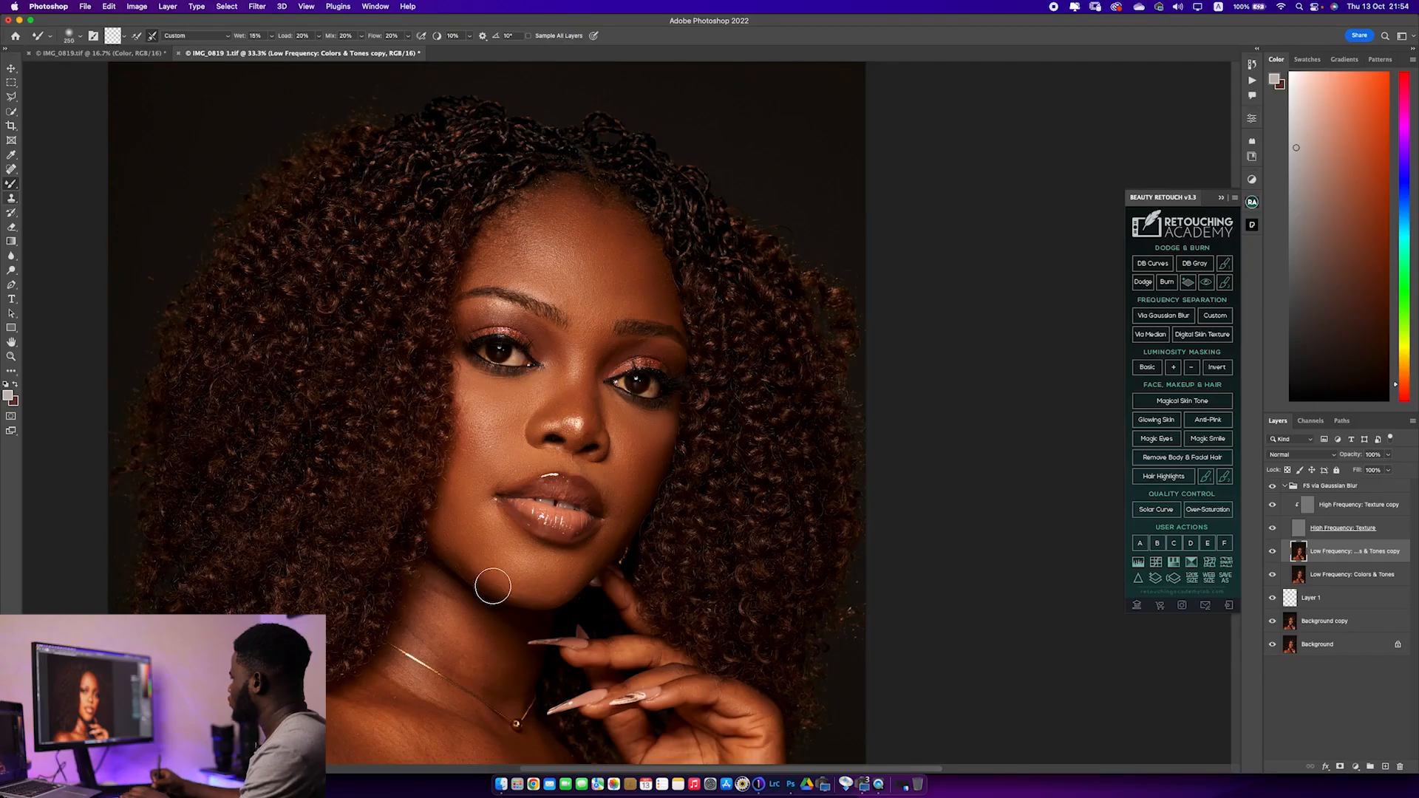
Smooth the tones on the side of the neck down to the necklace with a smaller Mixer Brush
key("bracketleft")
key("bracketleft")
left_click_drag(517, 522, 490, 364)
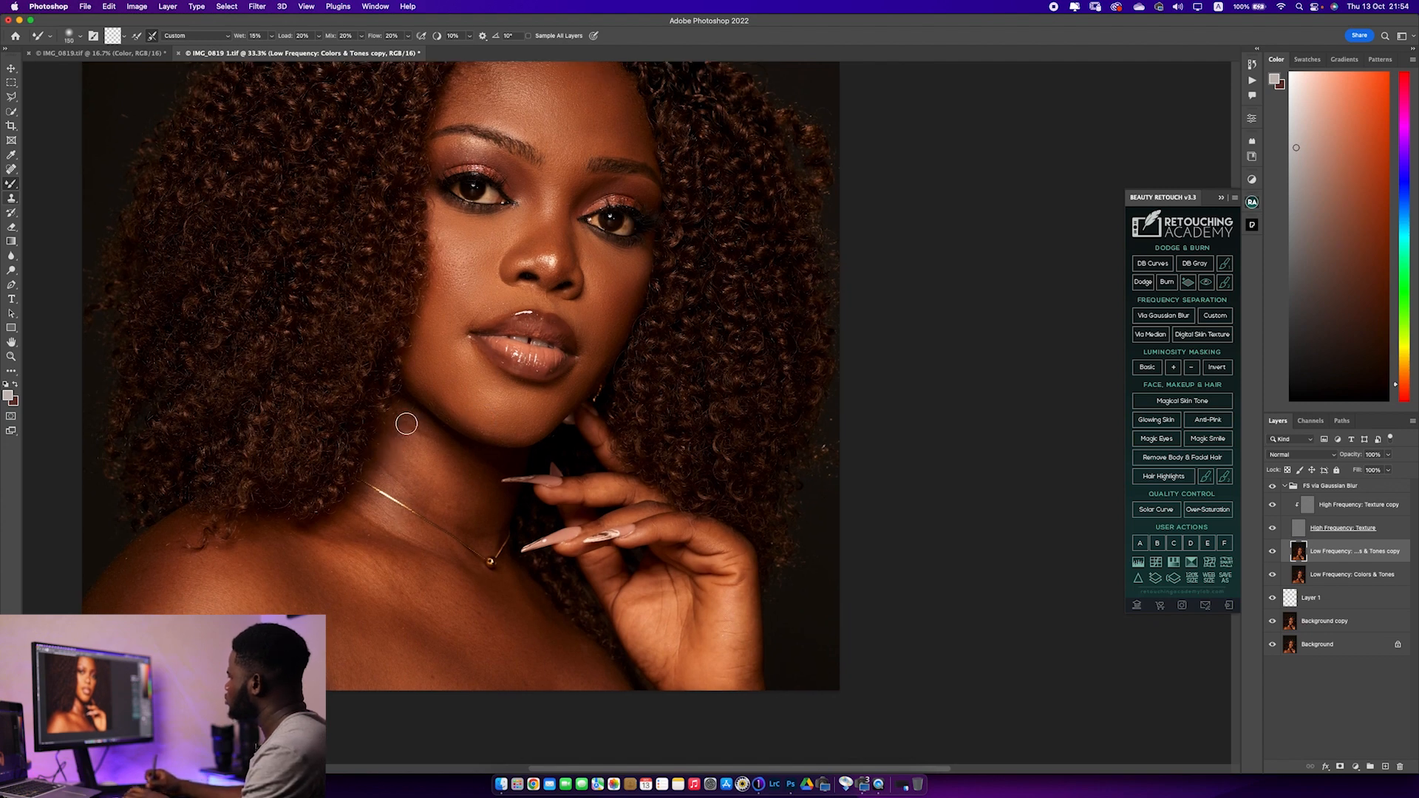
key("bracketleft")
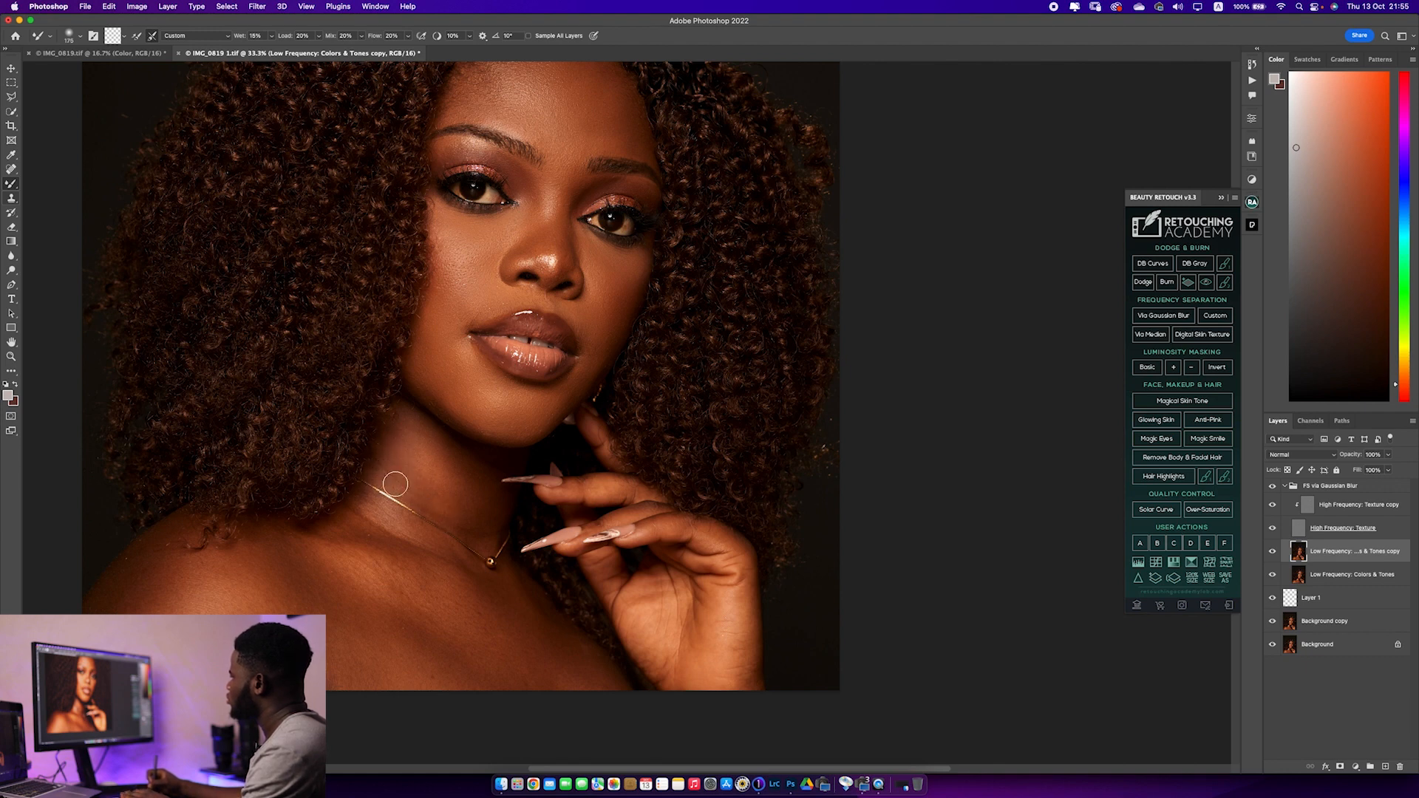
key("bracketright")
key("bracketleft")
key("bracketleft")
key("bracketright")
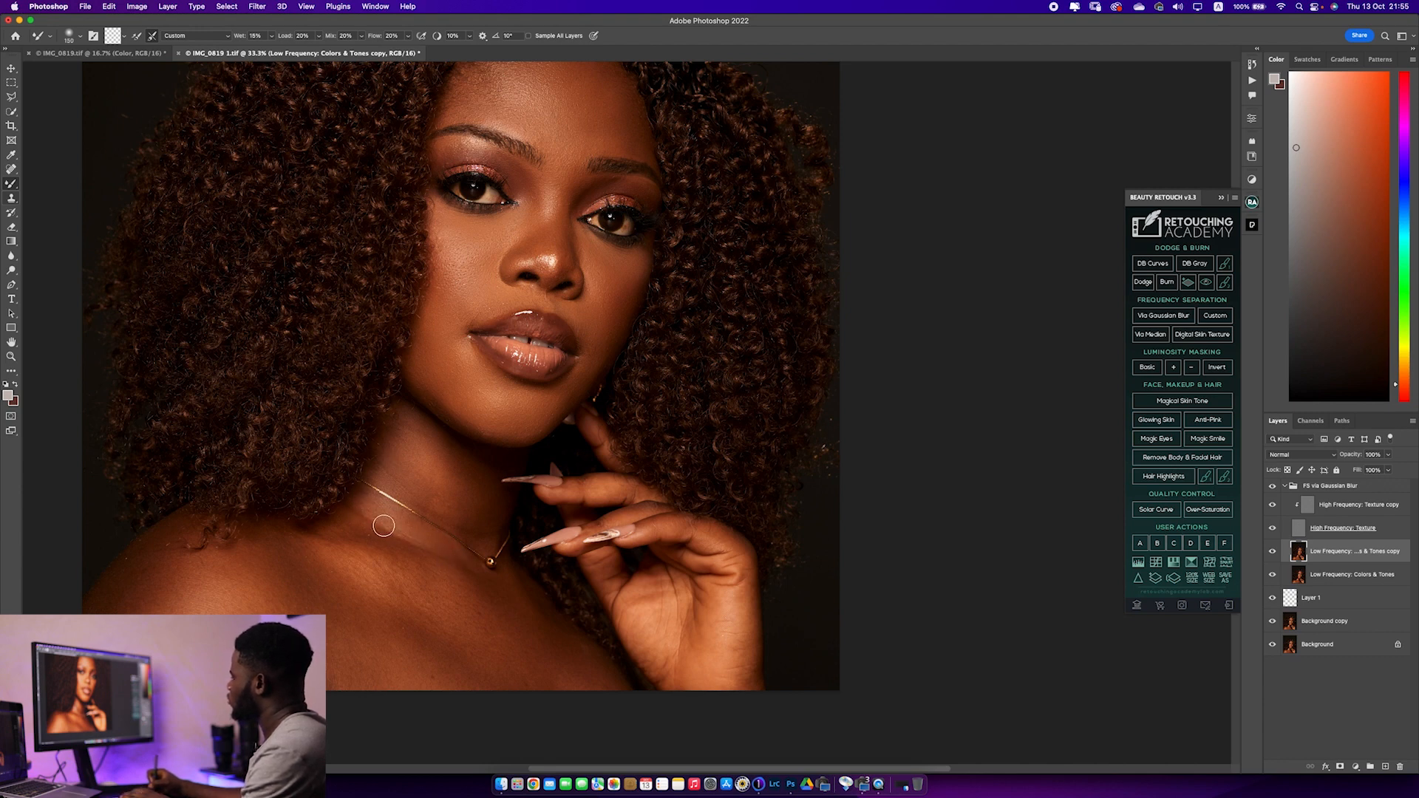
Blend the skin around the necklace and the shadow under the chin with the Mixer Brush
key("bracketright")
key("bracketright")
key("bracketright")
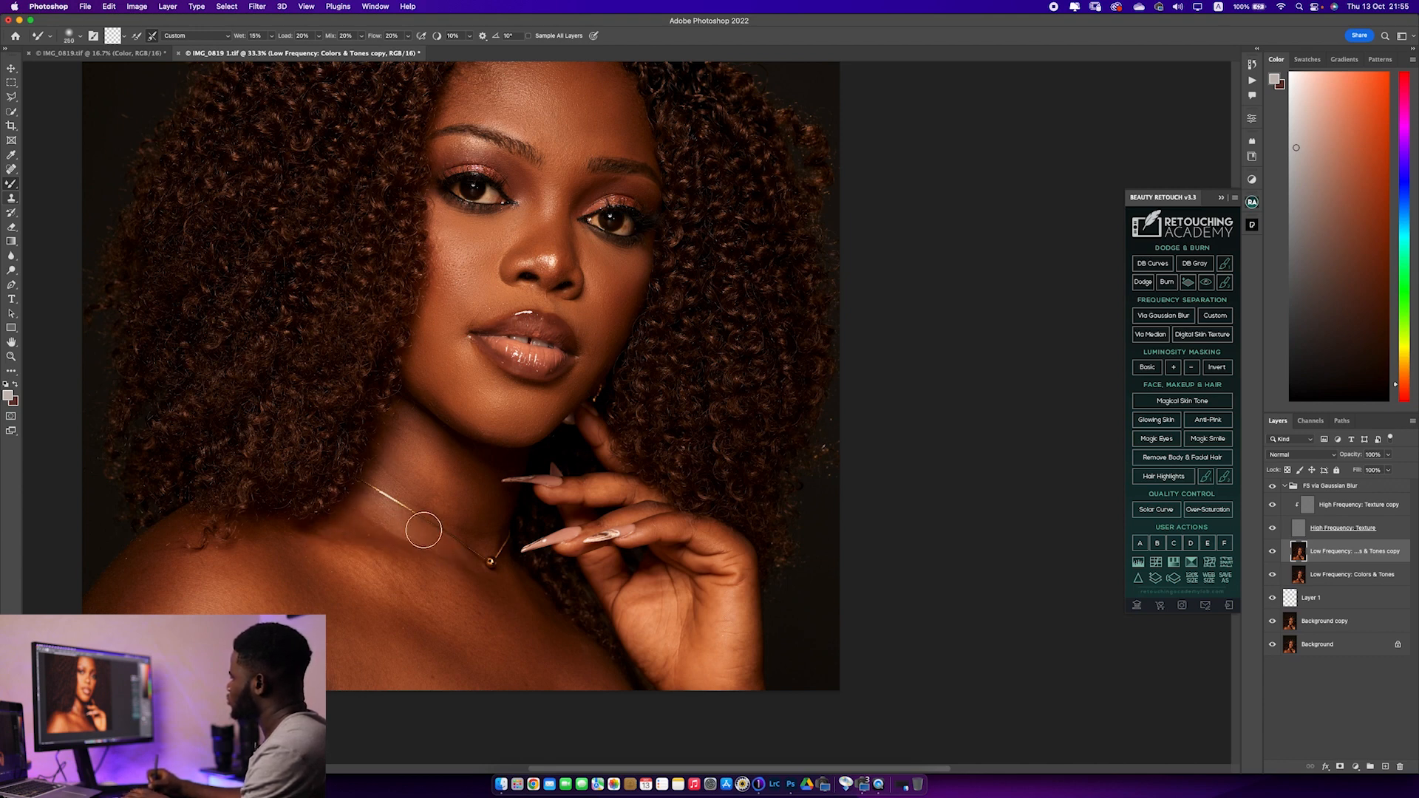
key("bracketleft")
key("bracketleft")
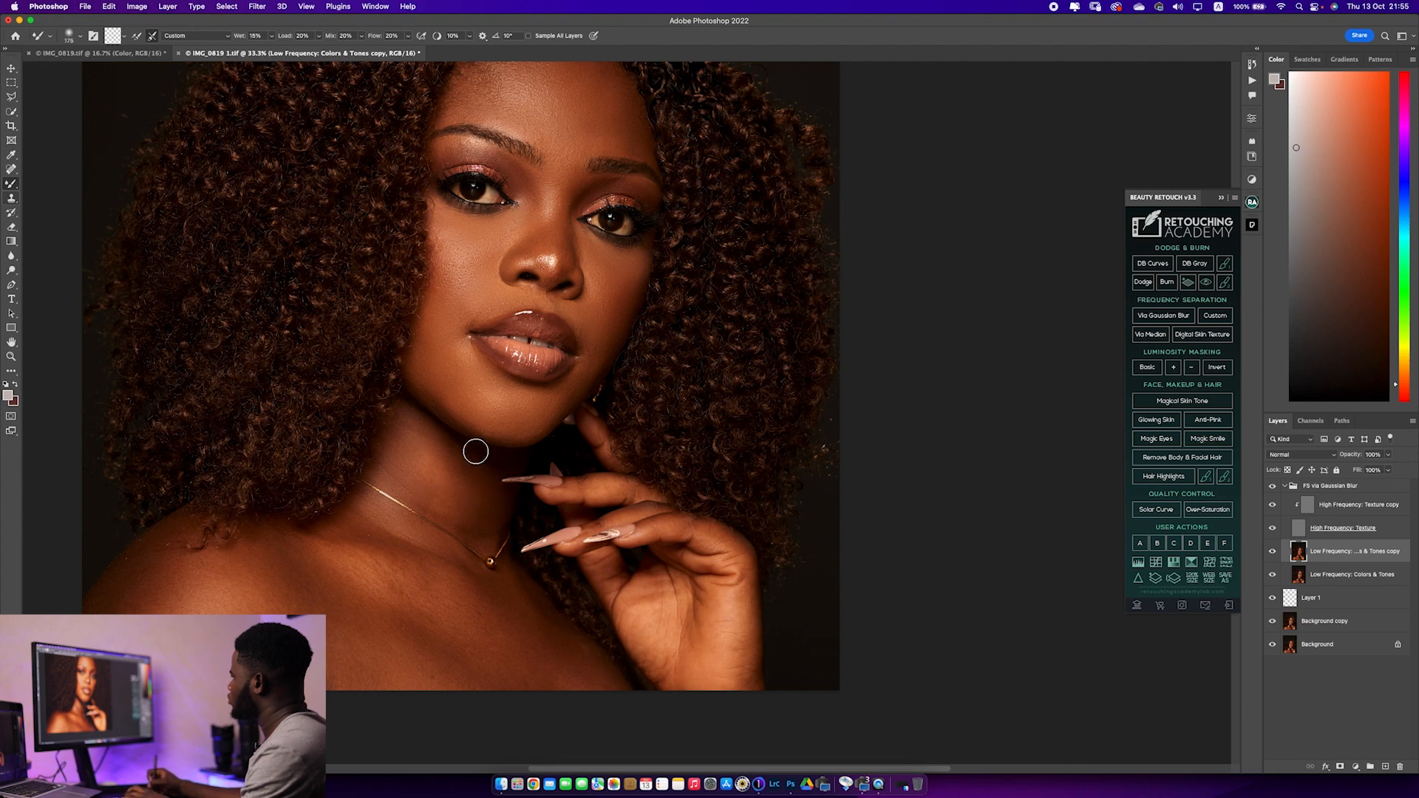
Even out the tones on the subject's right shoulder with a much larger Mixer Brush
key("bracketright")
key("bracketright")
key("bracketright")
key("bracketright")
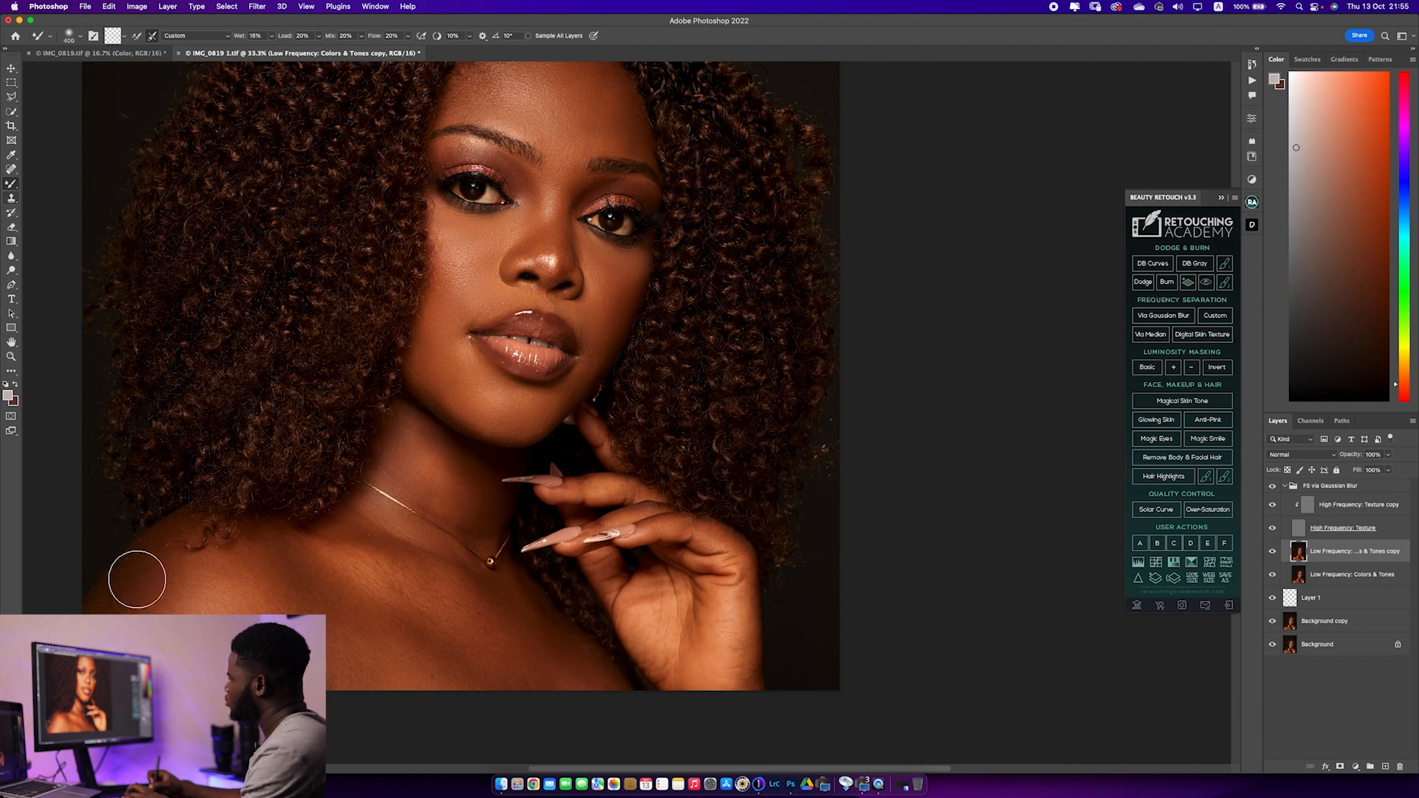
key("bracketleft")
key("bracketleft")
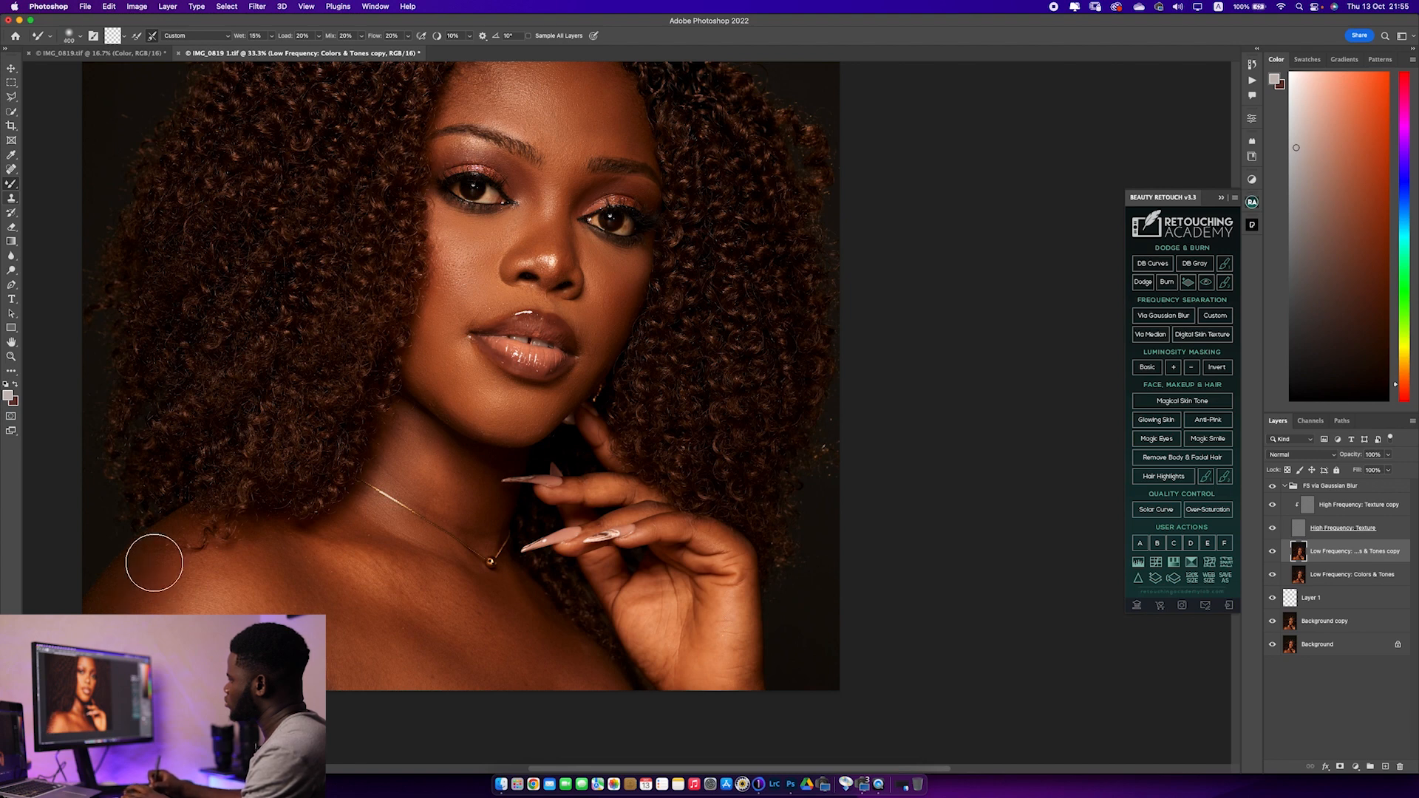
key("bracketright")
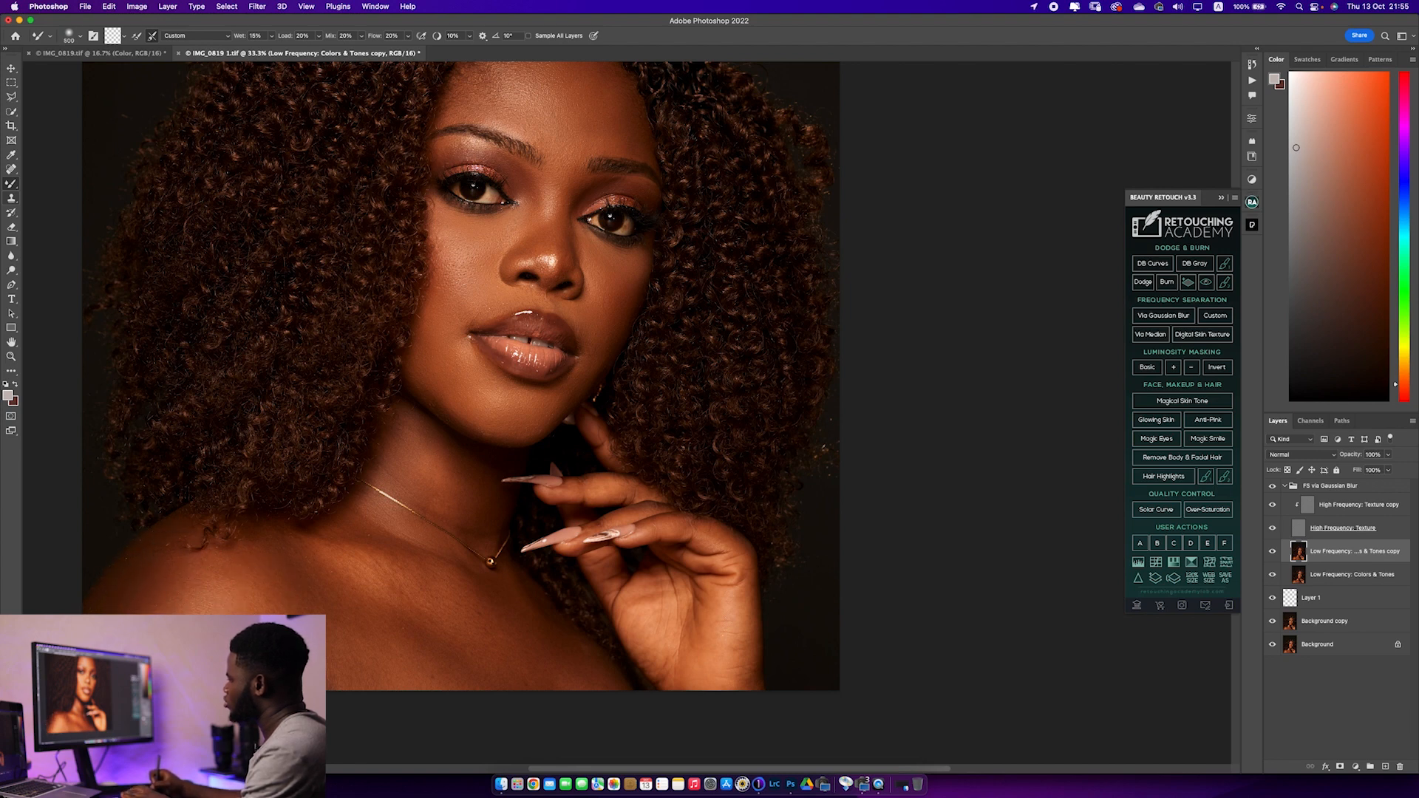
Smooth the tones across the upper chest down to the image's lower edge with a large Mixer Brush
key("bracketleft")
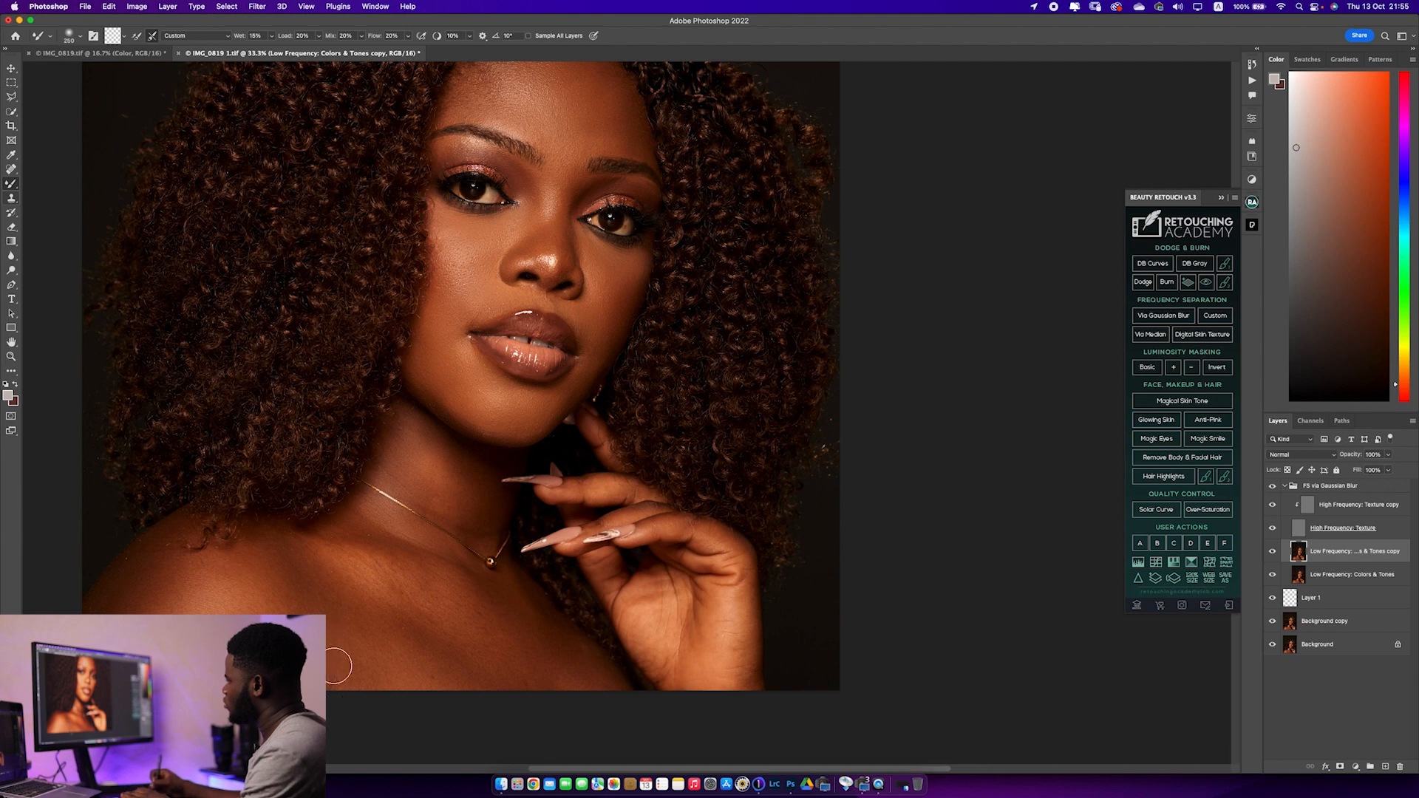
key("bracketright")
key("bracketright")
key("bracketright")
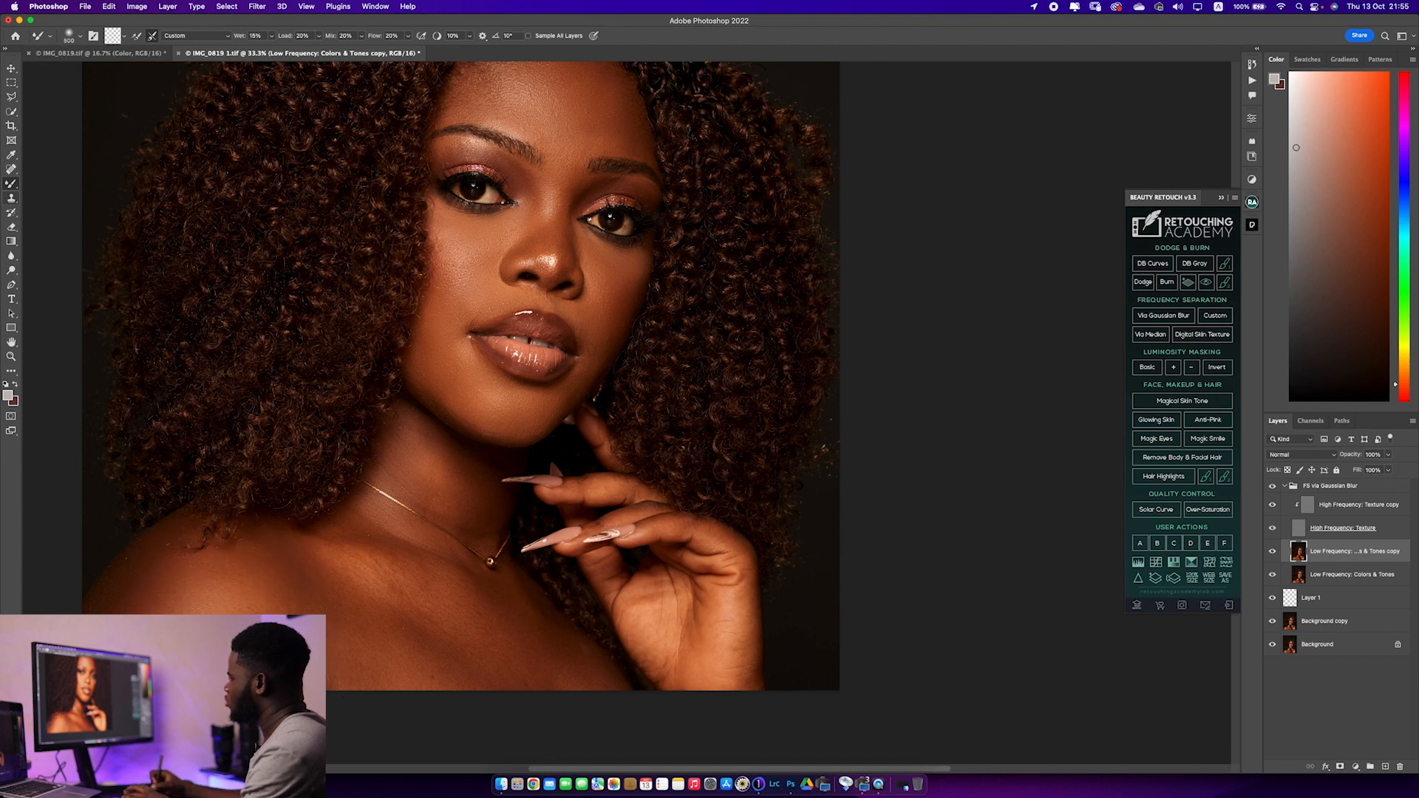
key("bracketleft")
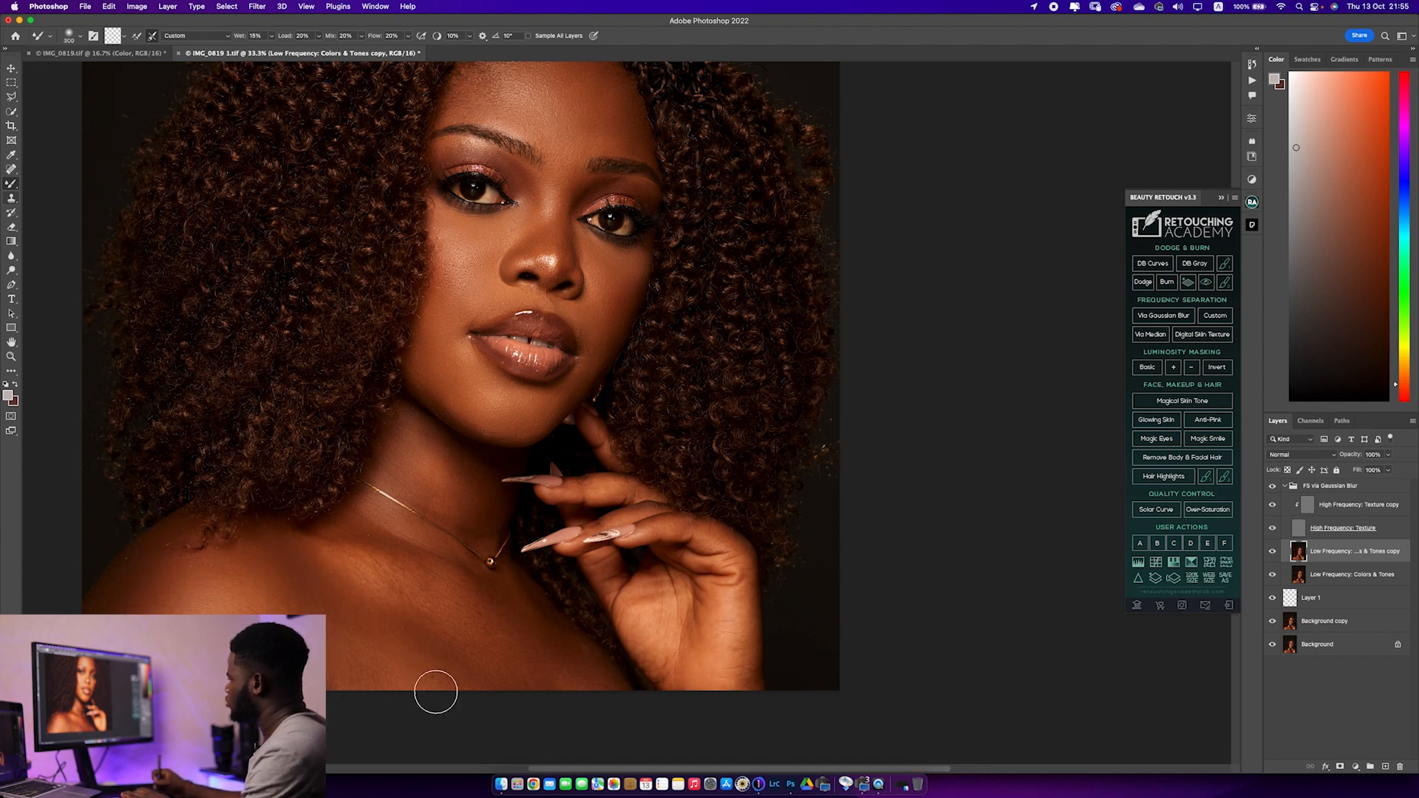
key("bracketright")
key("bracketright")
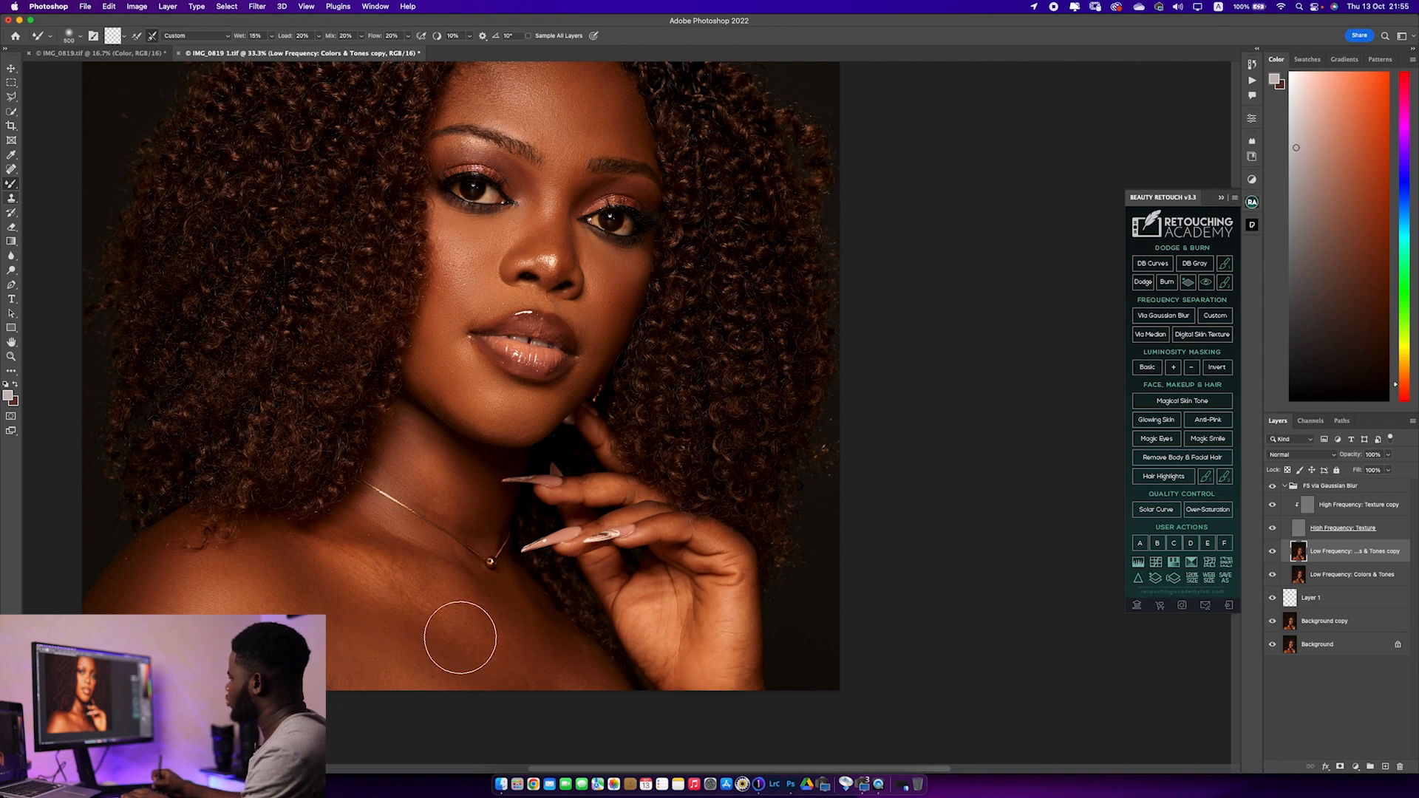
Blend the collarbone below the necklace and the chest beside the hand with a smaller Mixer Brush
key("bracketleft")
key("bracketleft")
key("bracketleft")
key("bracketleft")
key("bracketleft")
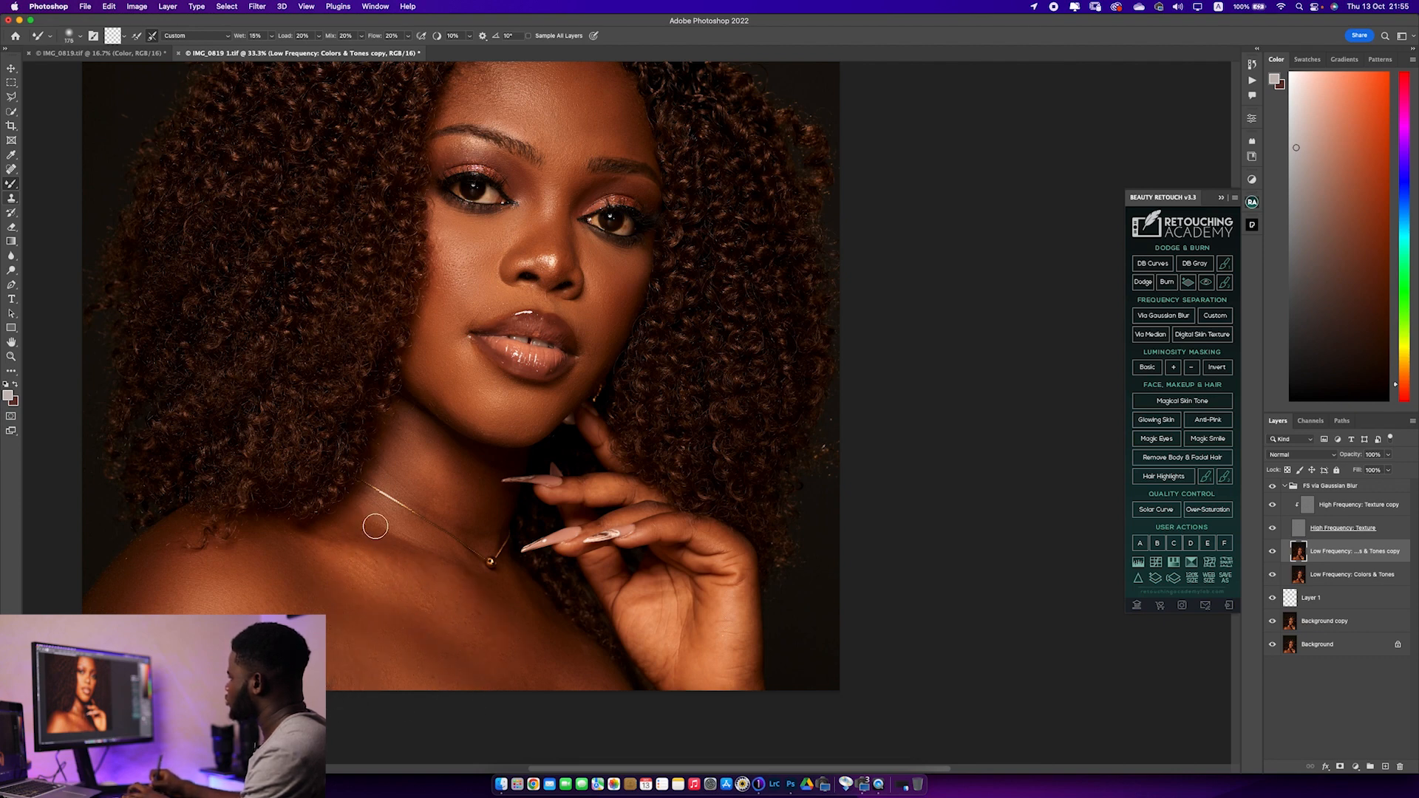
key("bracketright")
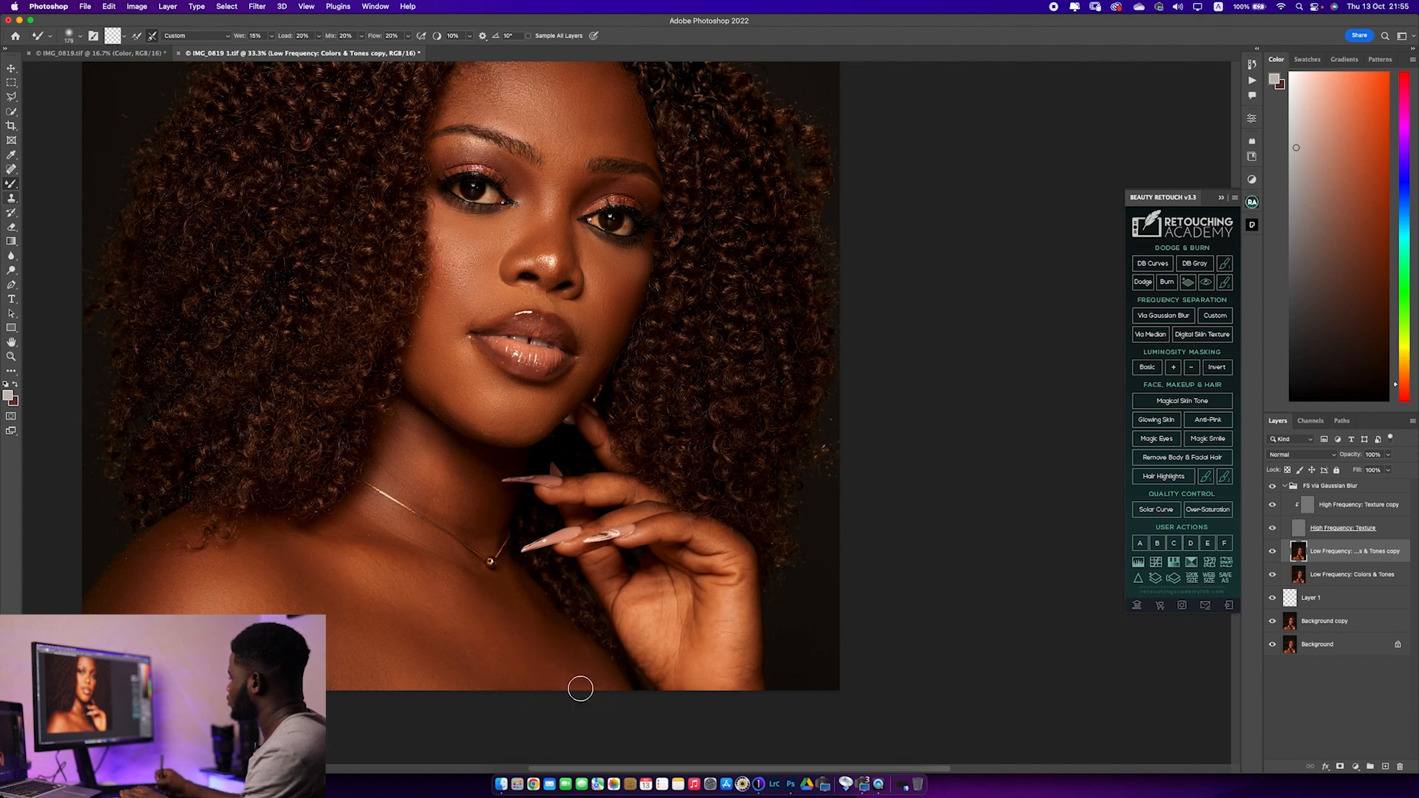
key("bracketright")
key("bracketright")
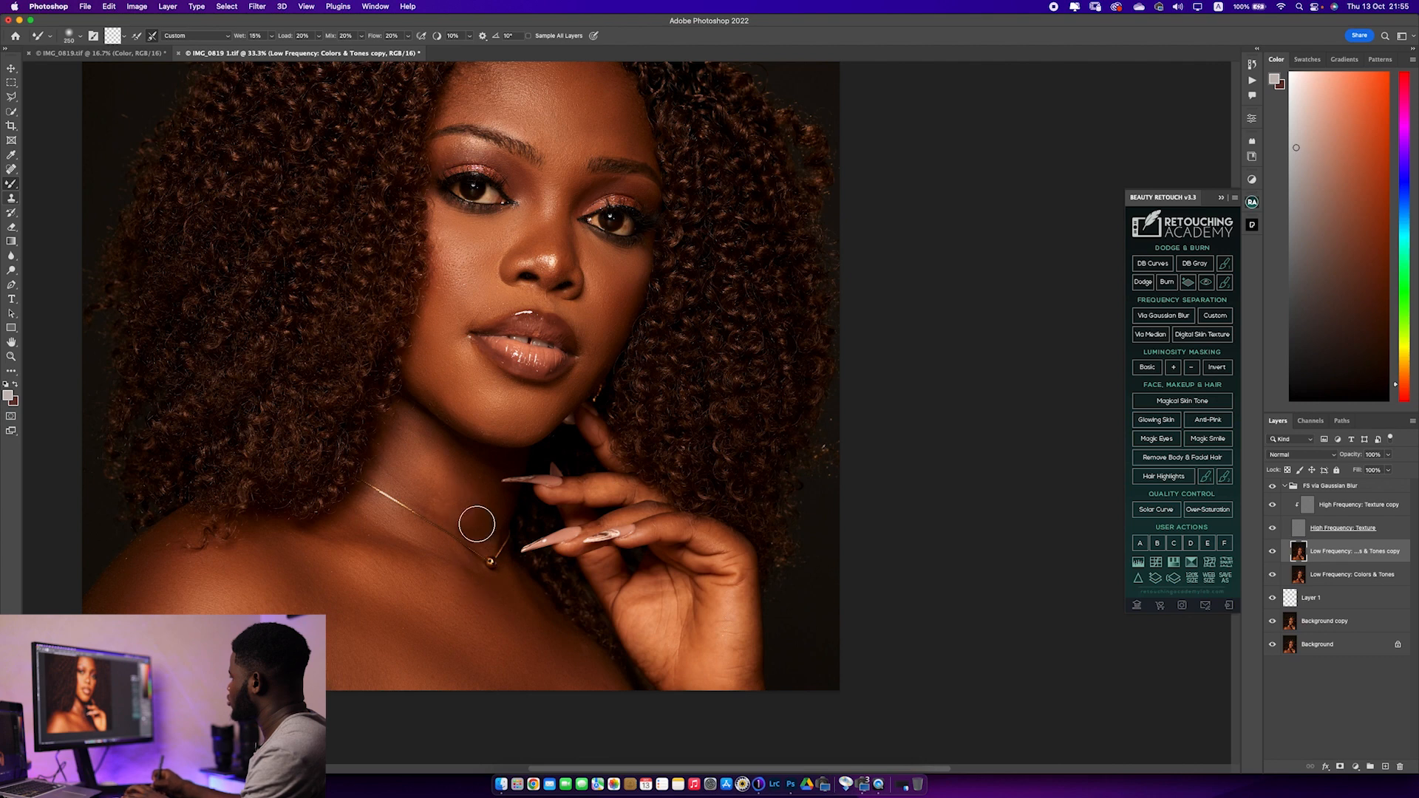
Refine the remaining tone transitions on the neck and around the mouth, reducing the Mixer Brush size
key("bracketleft")
key("bracketleft")
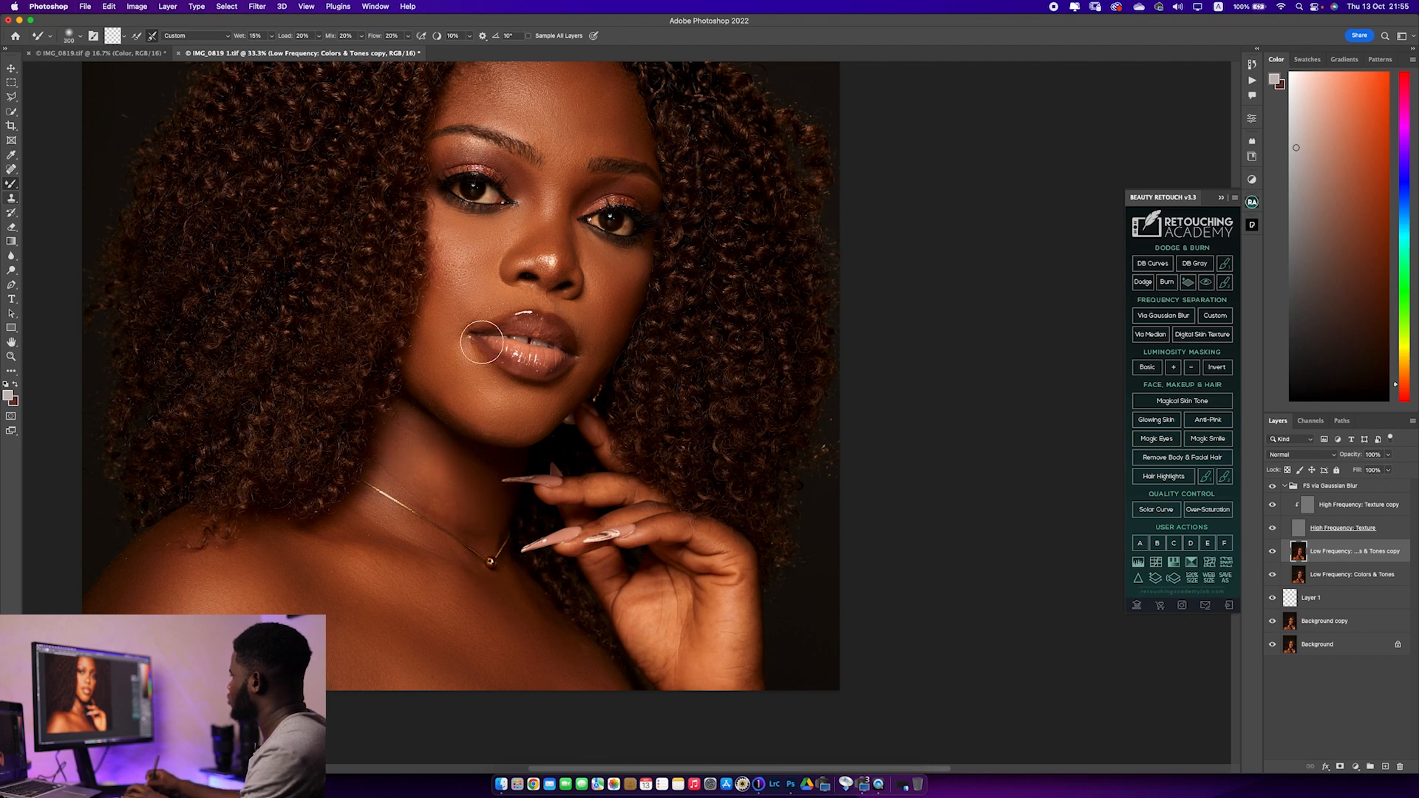
key("bracketleft")
key("bracketleft")
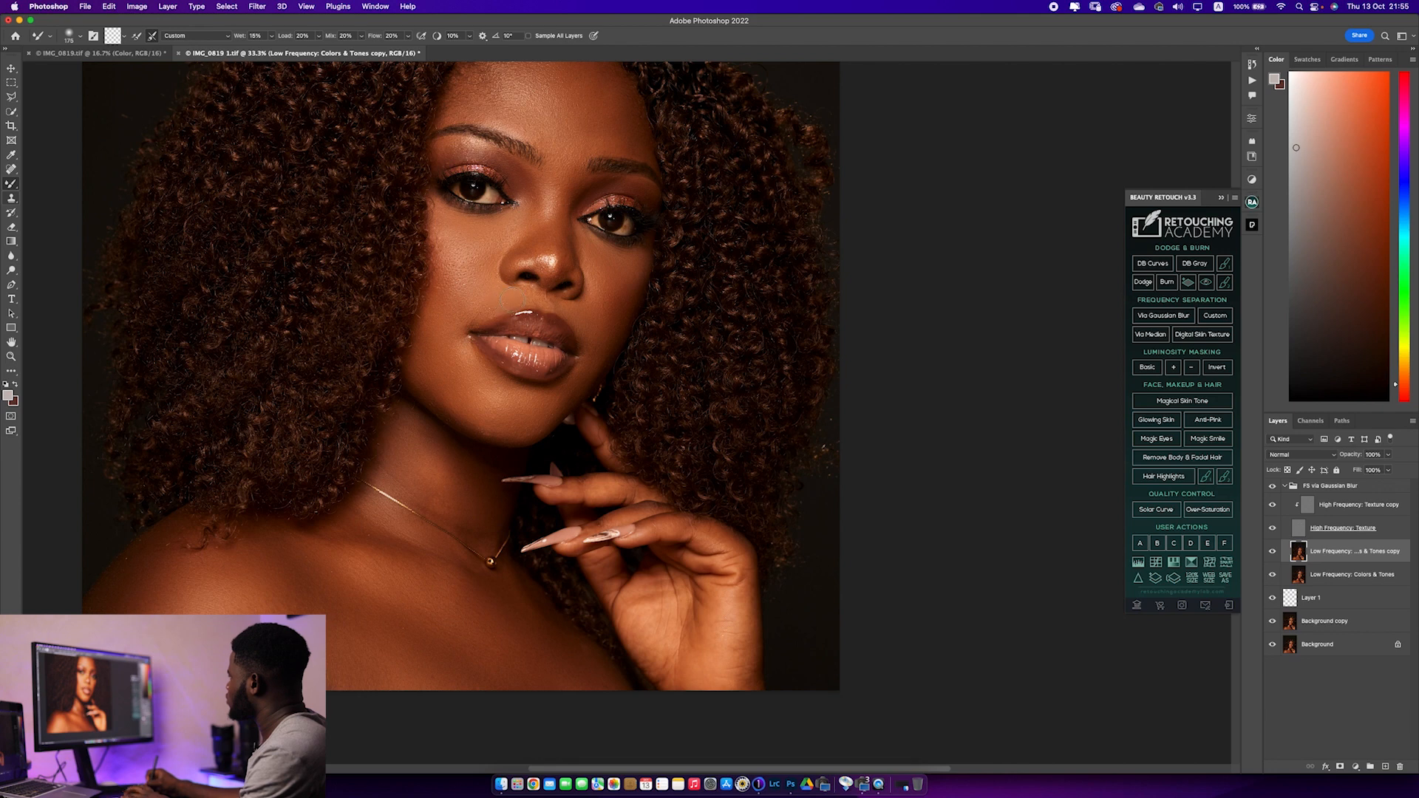
Compare the portrait with and without the tone smoothing by toggling the visibility of the Low Frequency: Colors & Tones copy layer
key("bracketright")
key("bracketright")
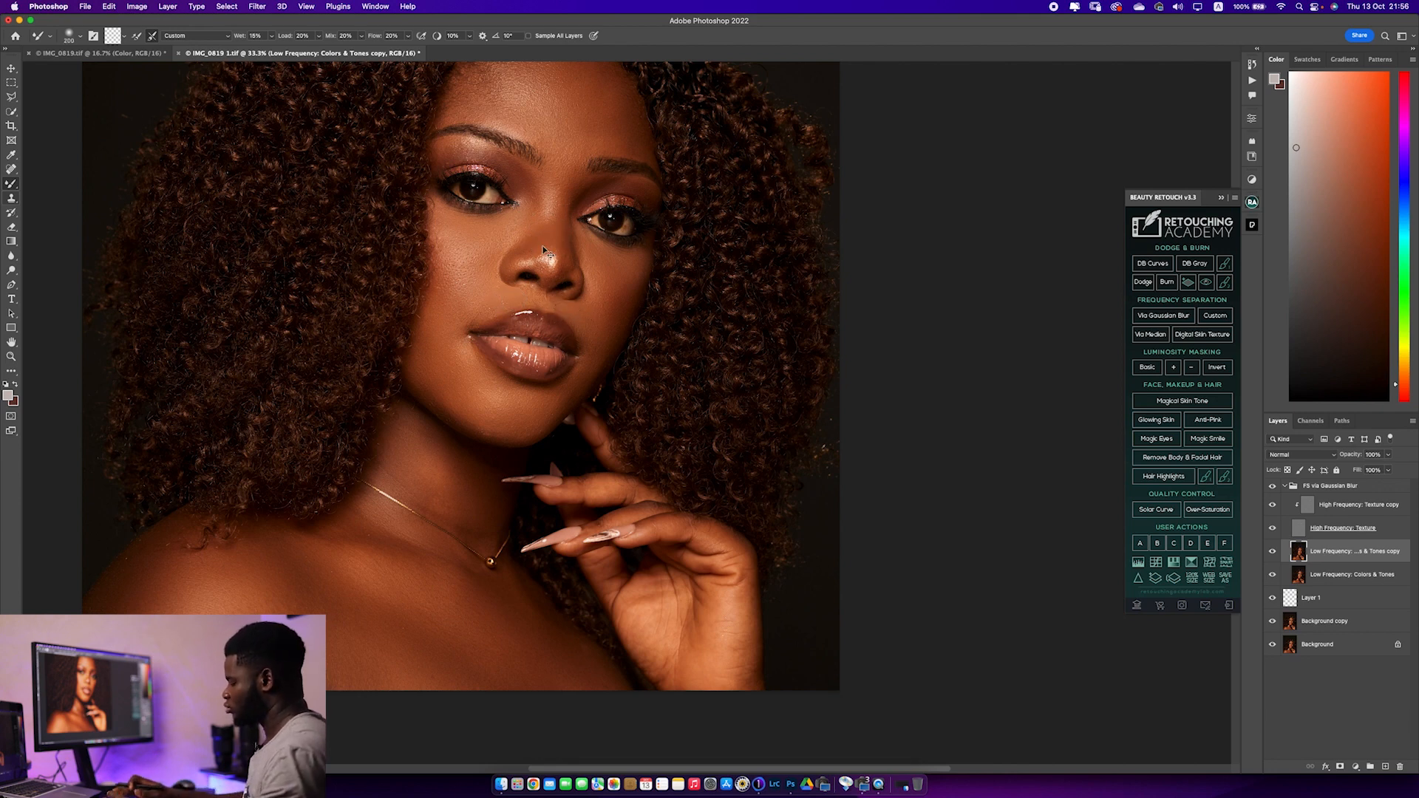
scroll(544, 250, "down", 2)
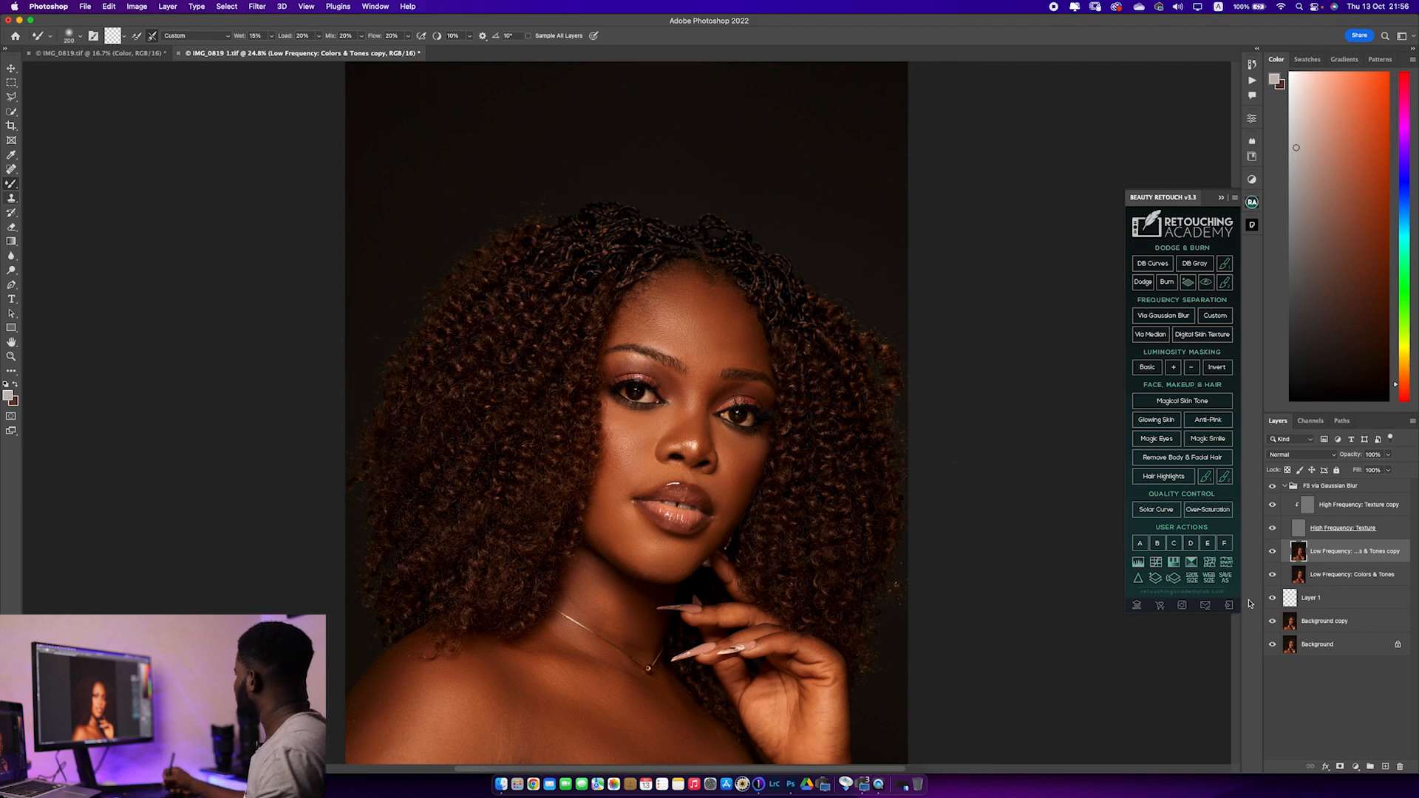
left_click(1273, 552)
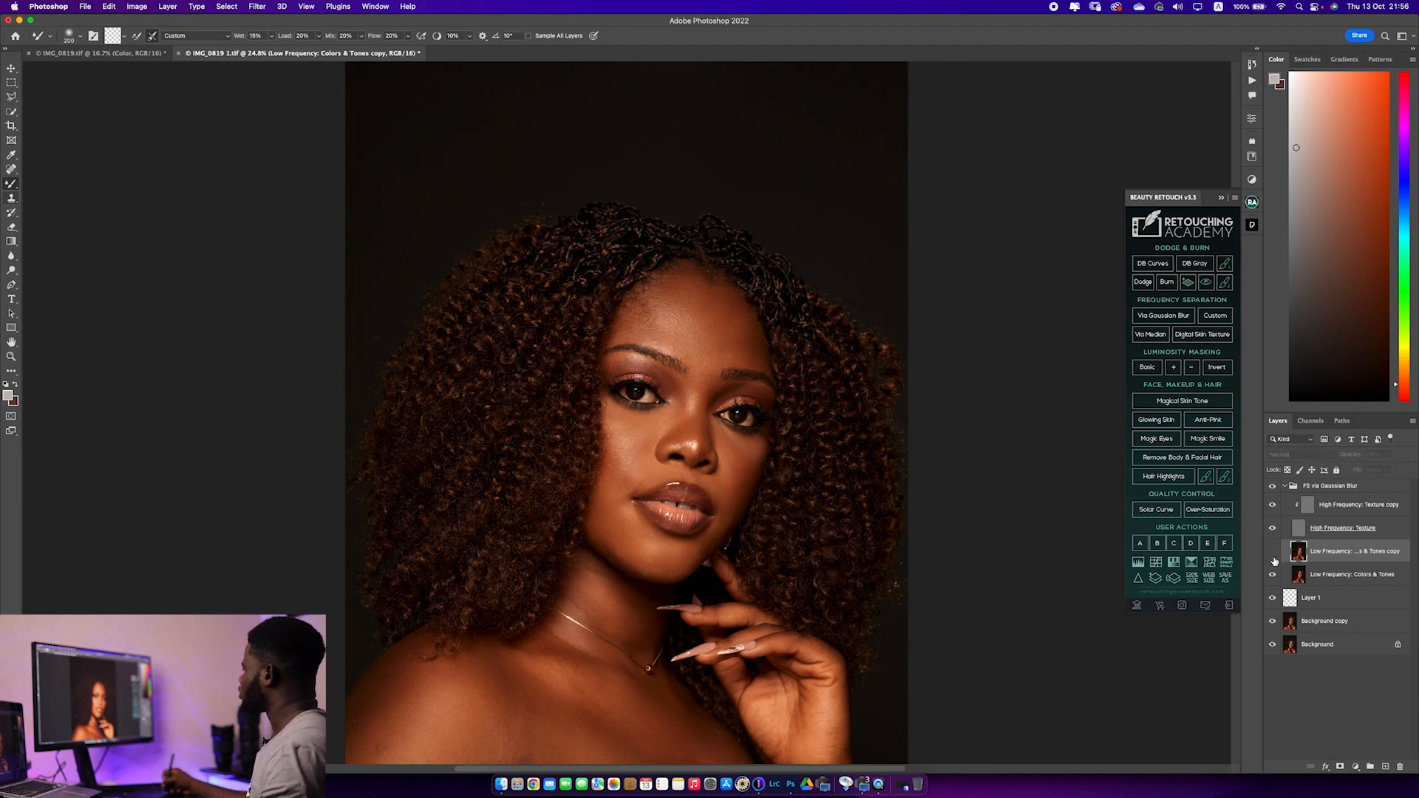
left_click(1272, 552)
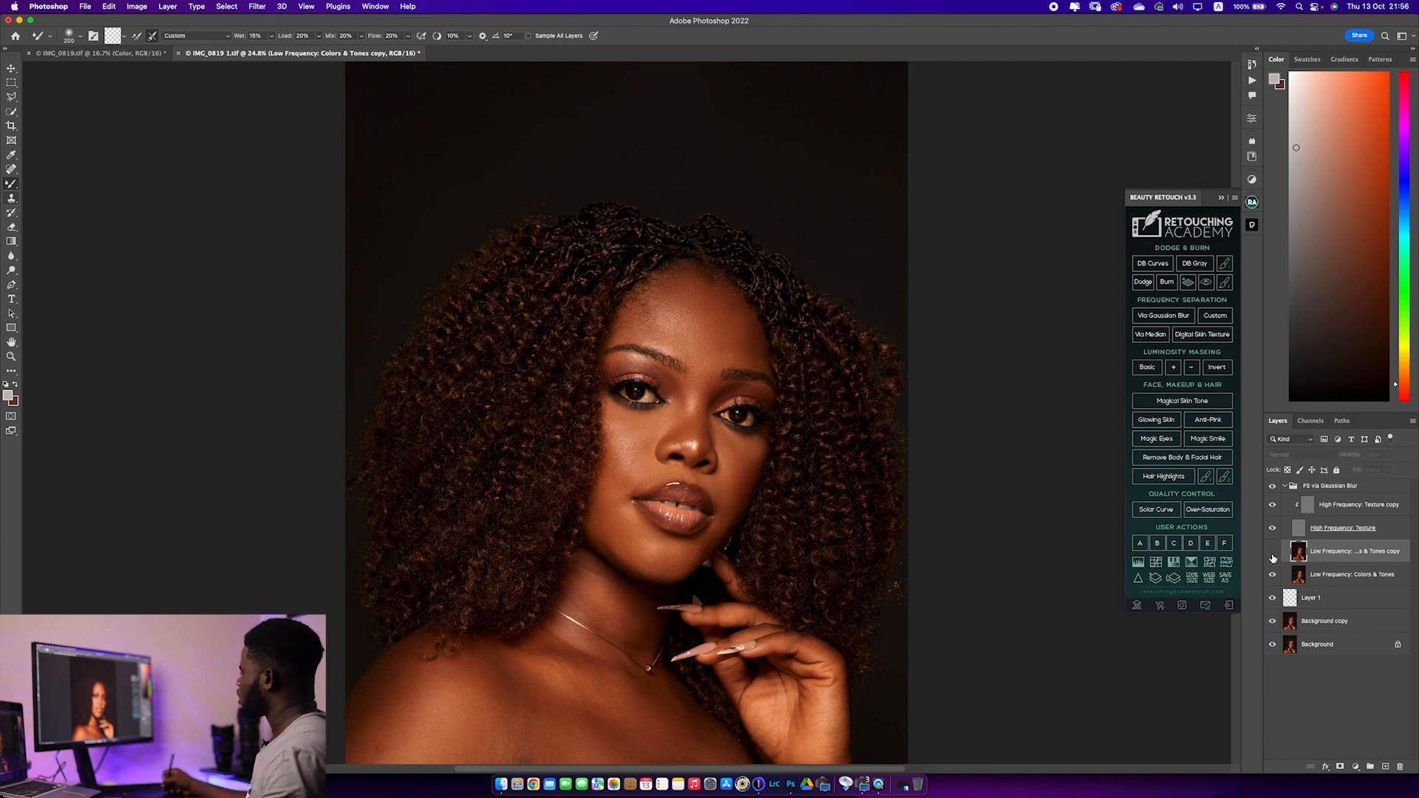
left_click(1273, 555)
Blend the tones along the chin, jaw and upper chest on the low-frequency copy, progressively enlarging the Mixer Brush
key("bracketright")
key("bracketright")
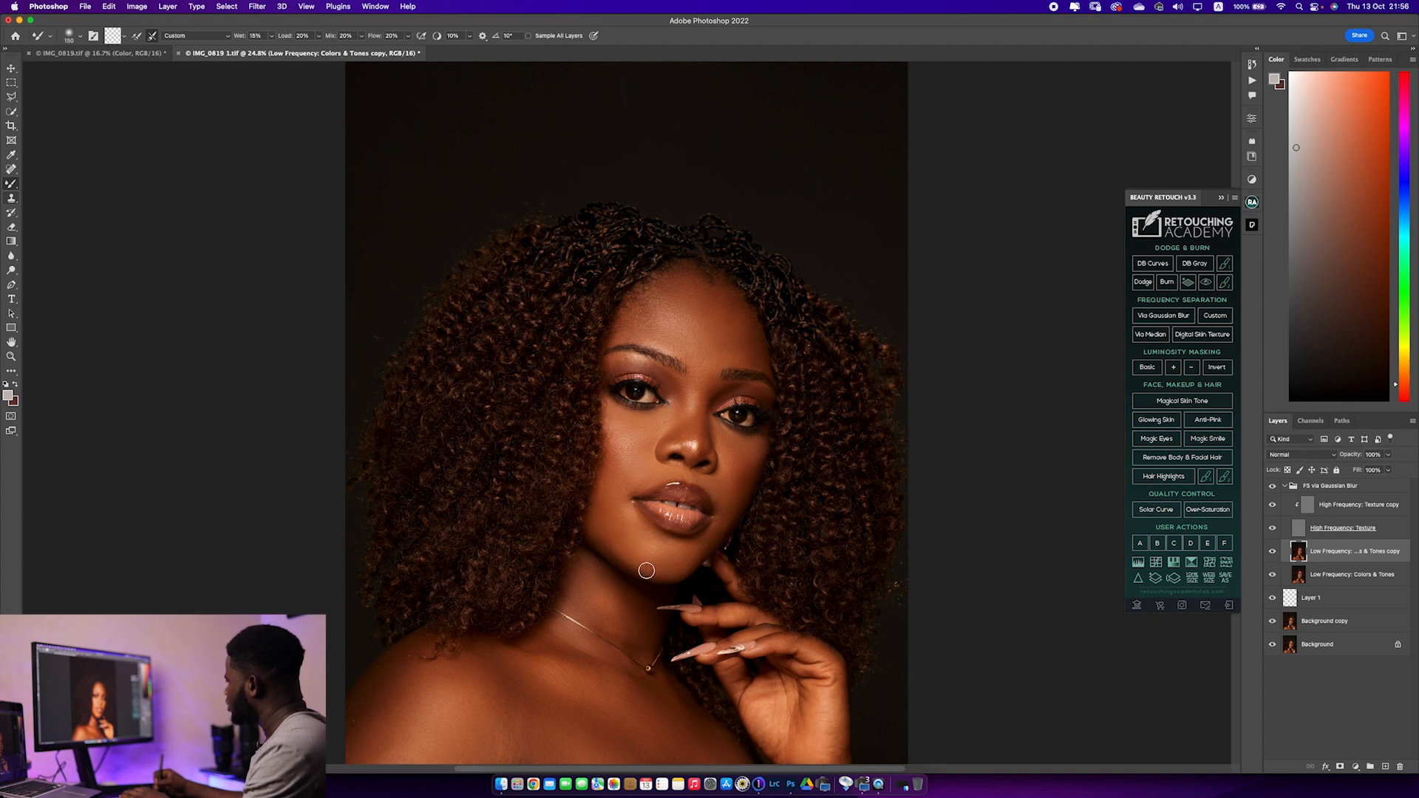
key("bracketright")
key("bracketright")
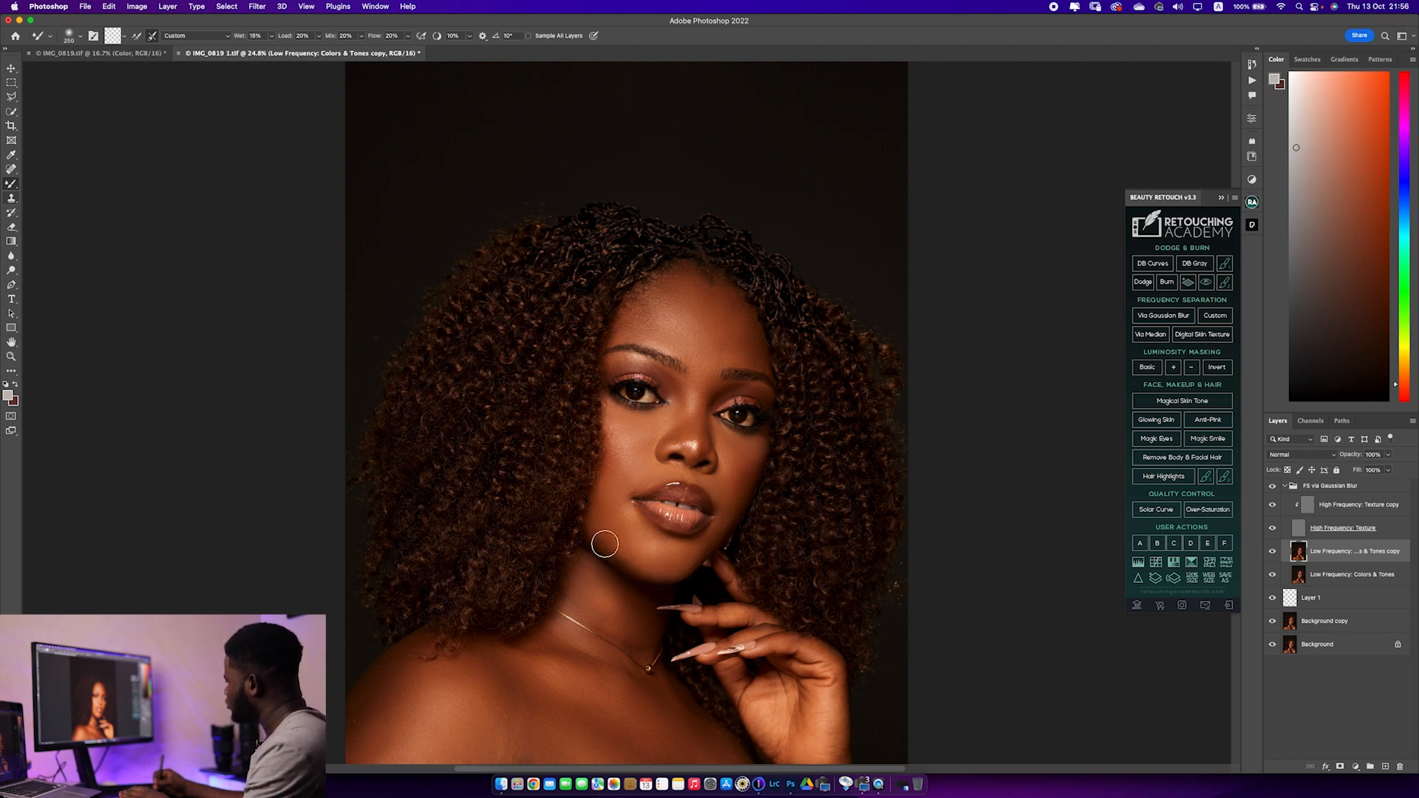
key("bracketright")
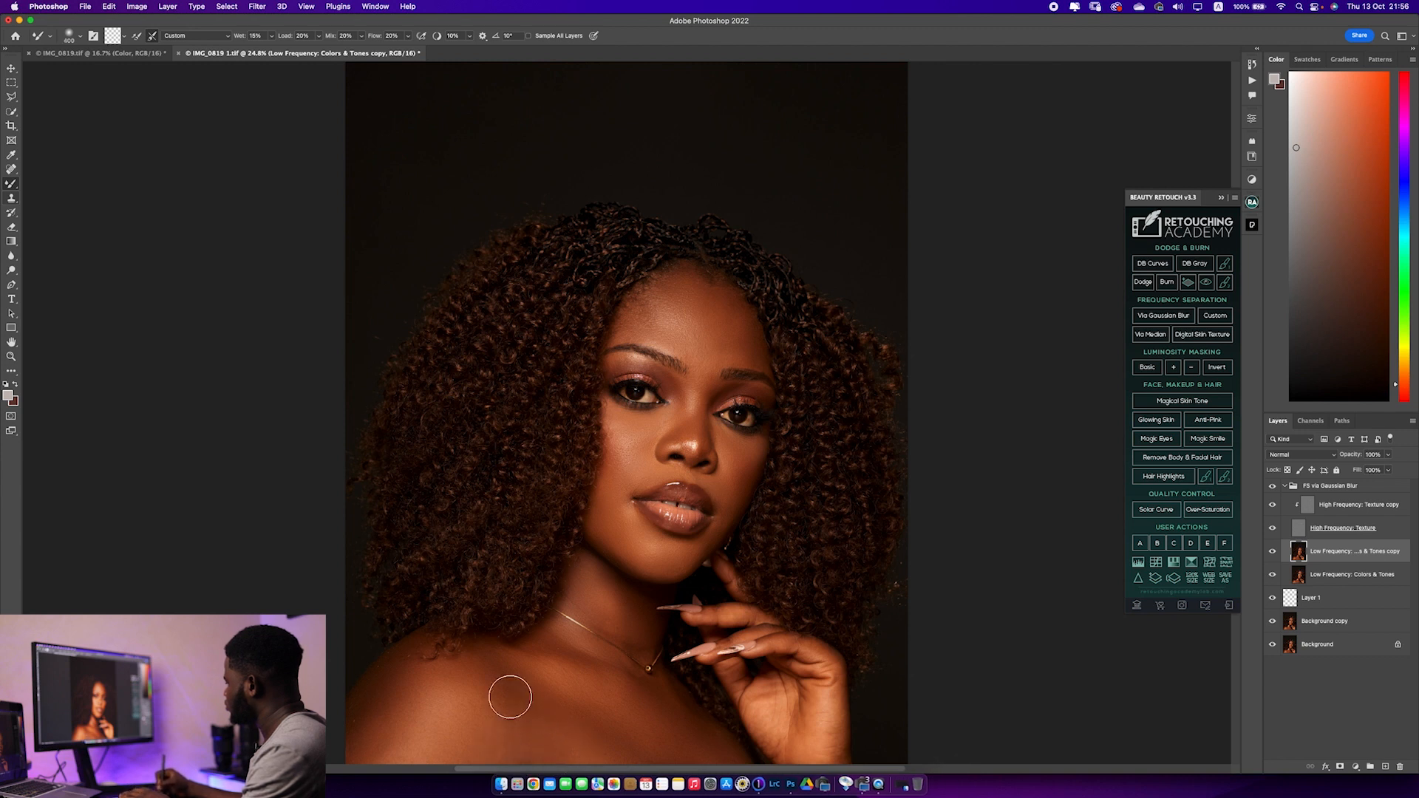
Smooth the subject's right shoulder and forehead with a smaller Mixer Brush, and compare with the FS Via Gaussian Blur group hidden
key("bracketright")
key("bracketleft")
key("bracketleft")
key("bracketleft")
key("bracketleft")
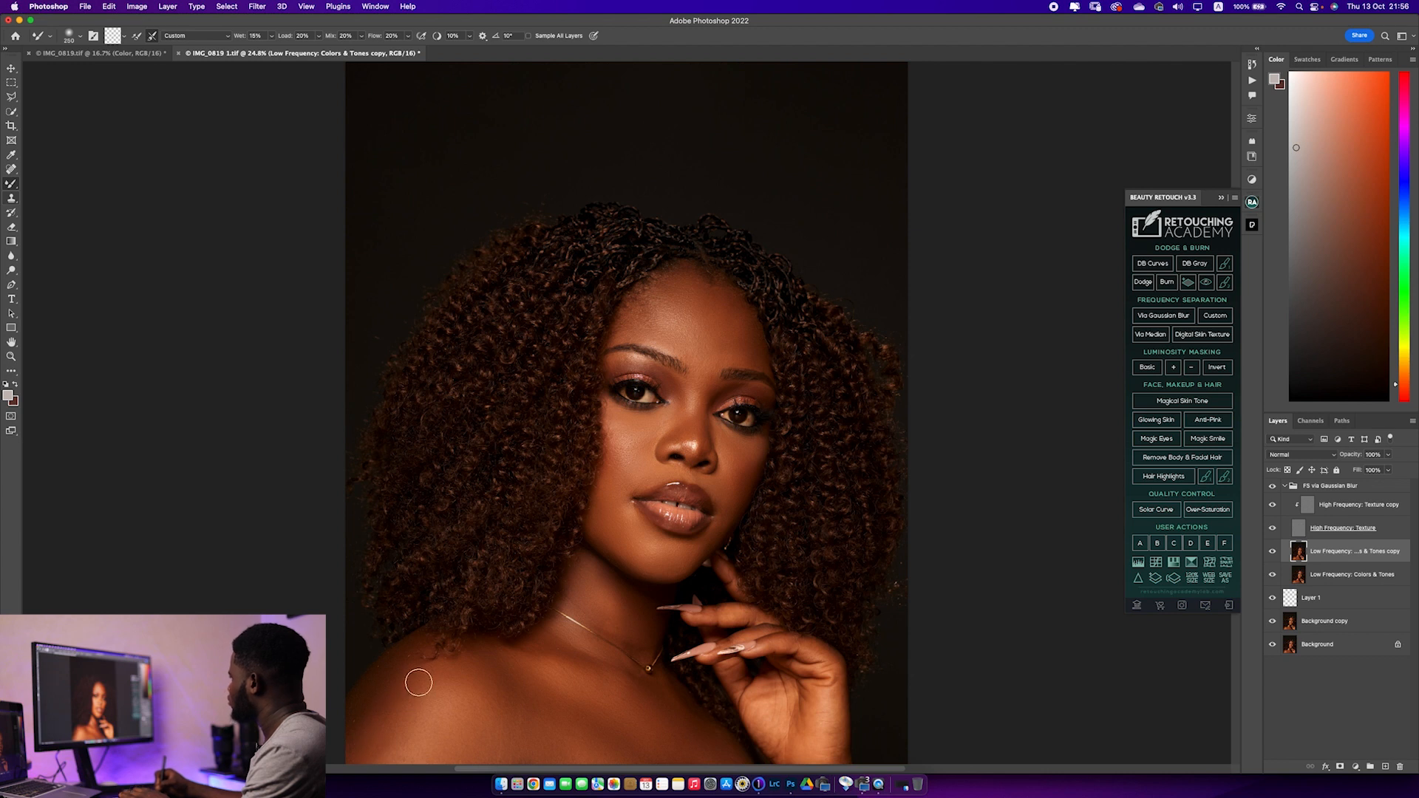
key("bracketleft")
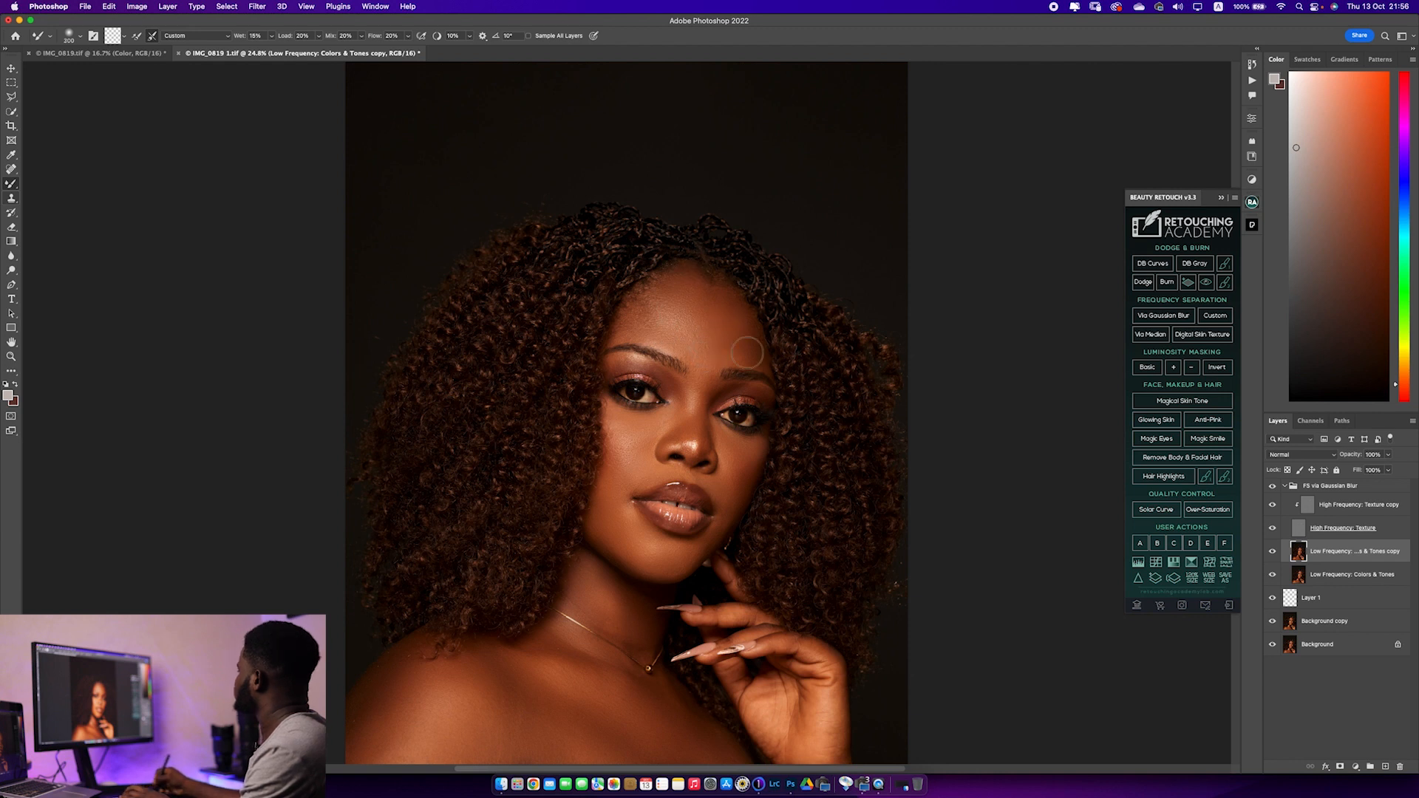
left_click(1272, 487)
left_click(1272, 487)
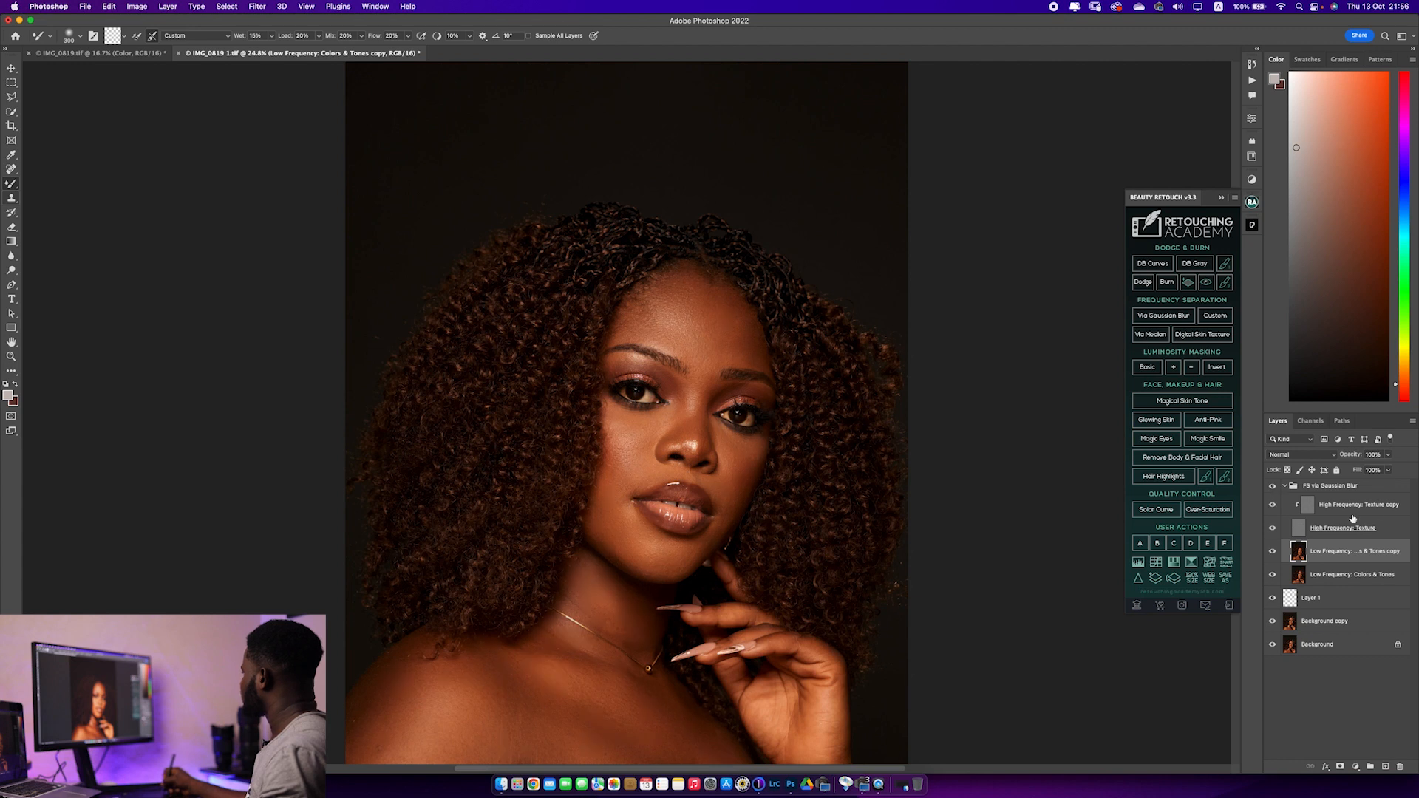
Activate the Clone Stamp on the High Frequency: Texture copy layer and inspect the facial skin at 100% magnification
left_click(1323, 504)
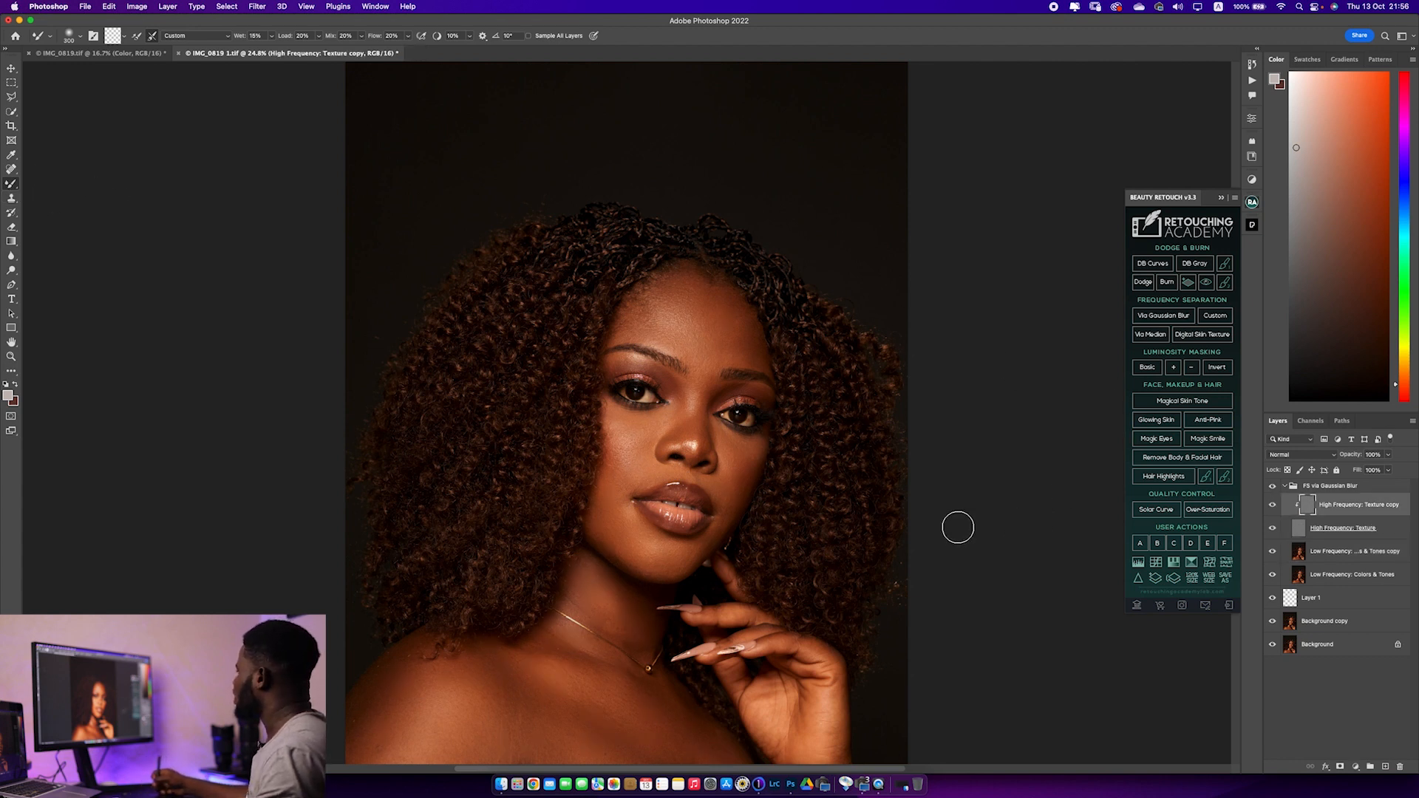
left_click(13, 199)
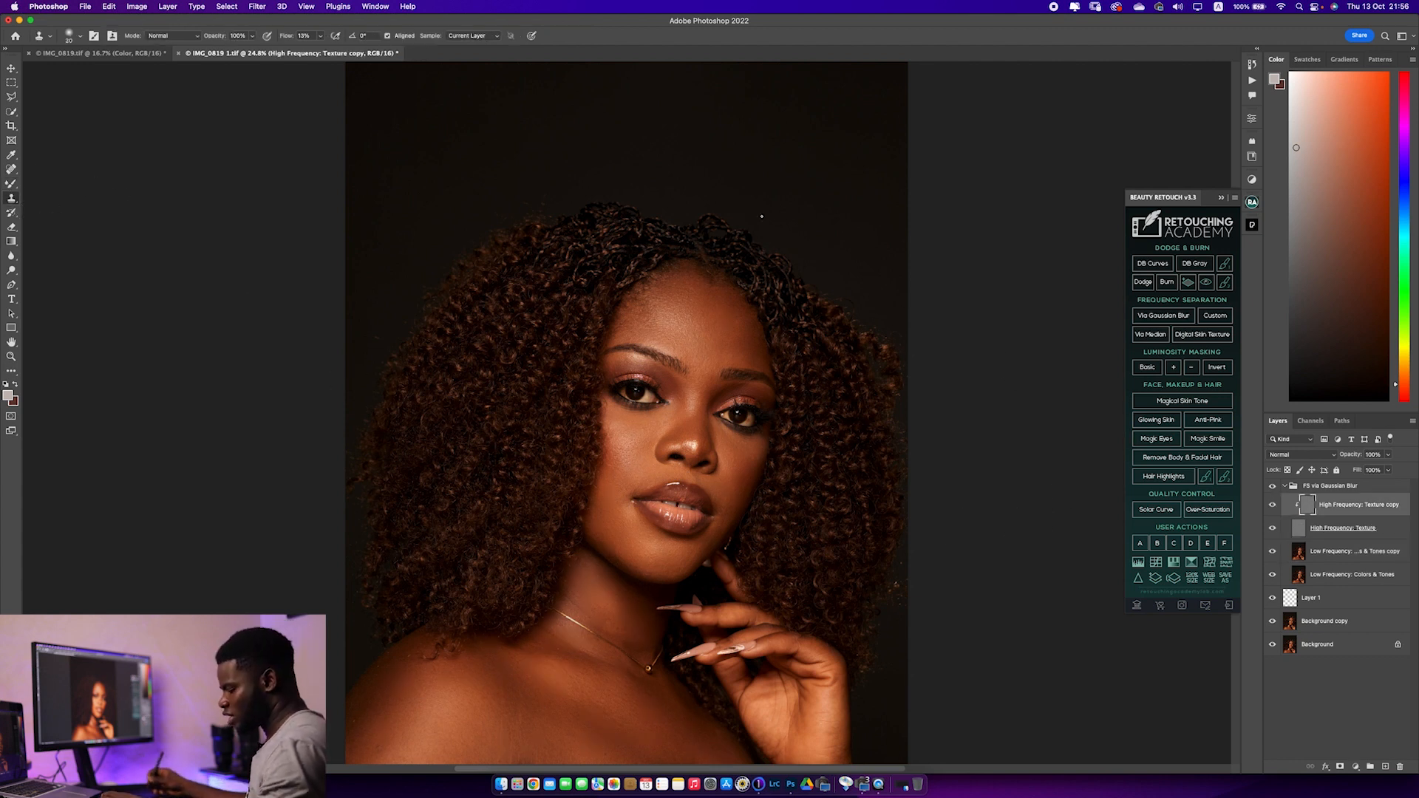
key("super+equal")
key("super+equal")
key("super+equal")
key("super+equal")
key("super+equal")
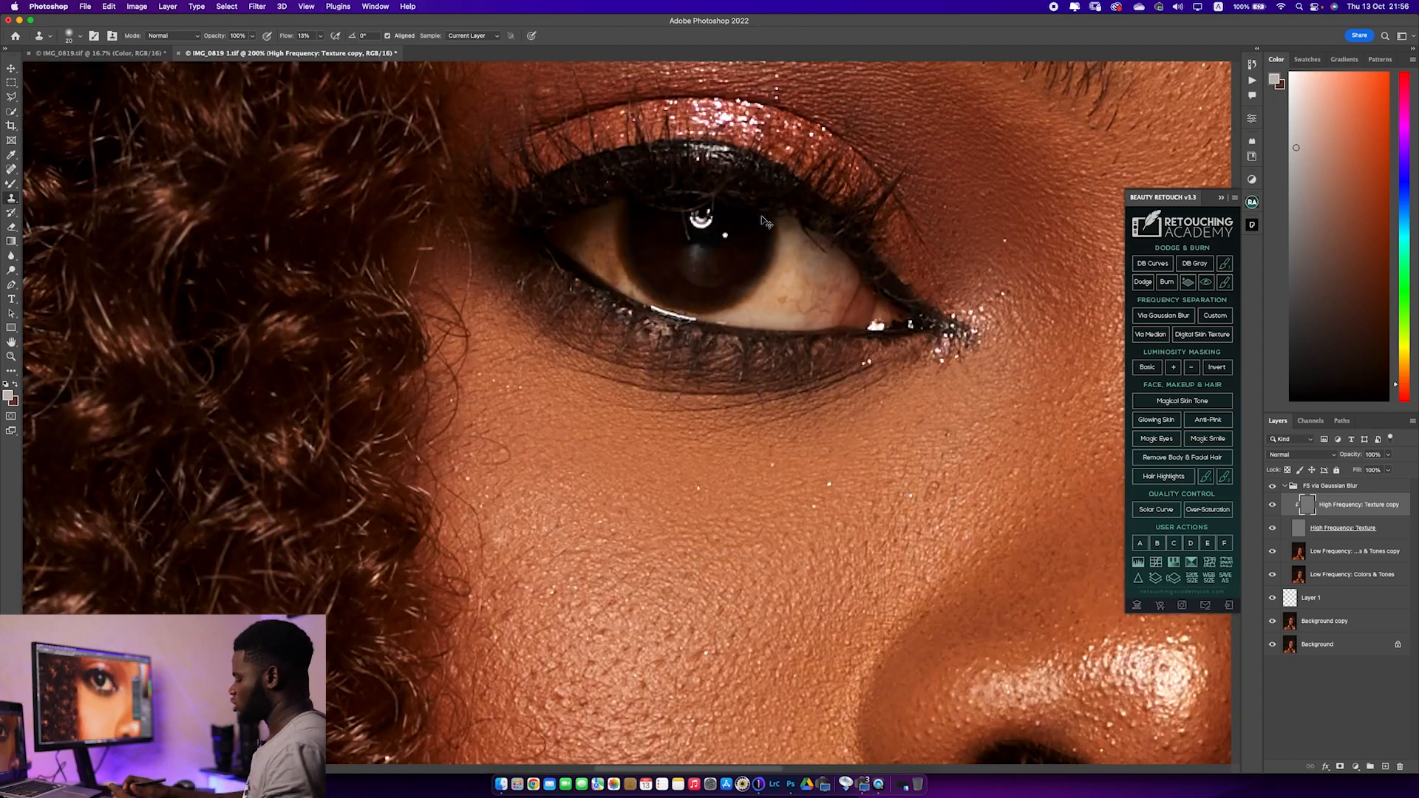
key("super+minus")
key("super+minus")
key("super+minus")
key("super+minus")
key("super+equal")
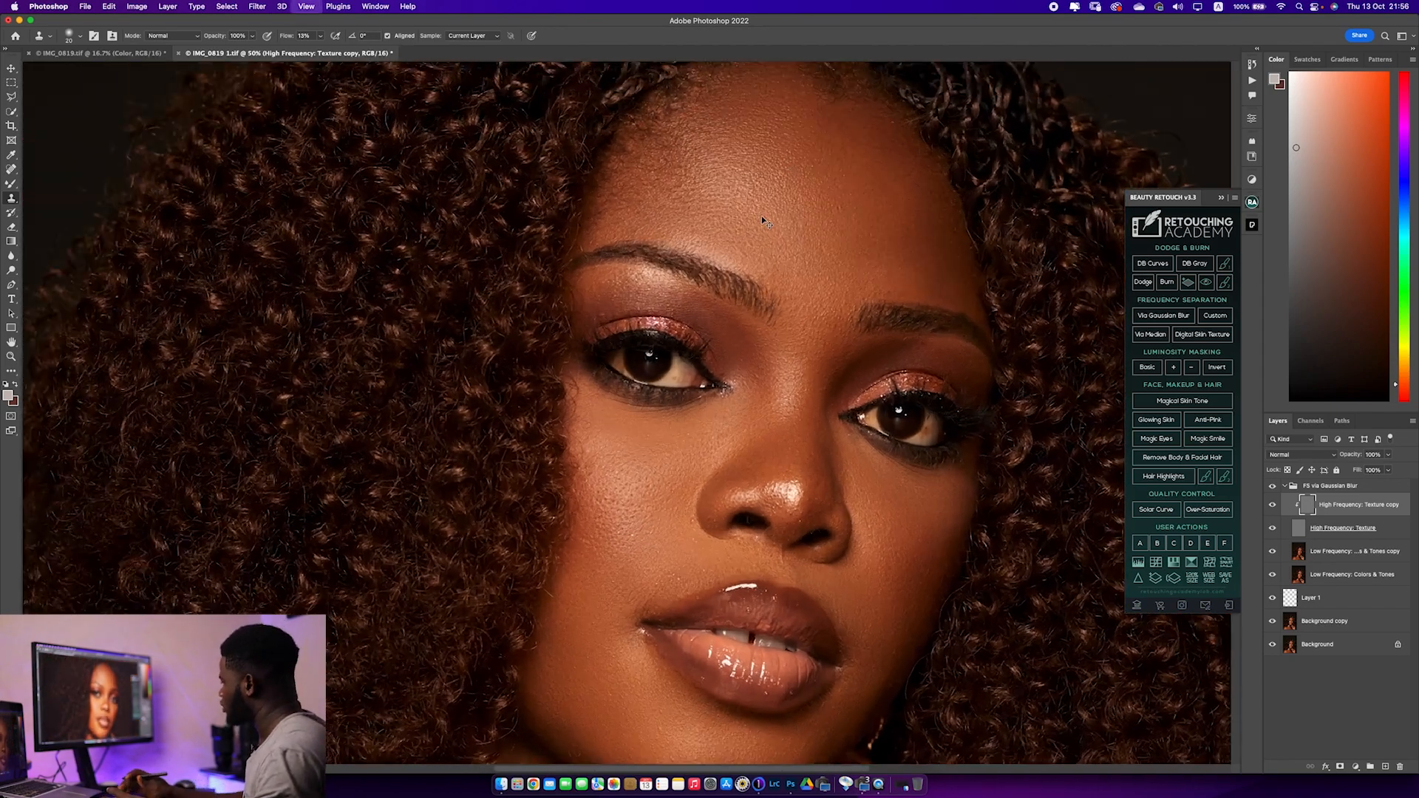
key("super+equal")
key("super+equal")
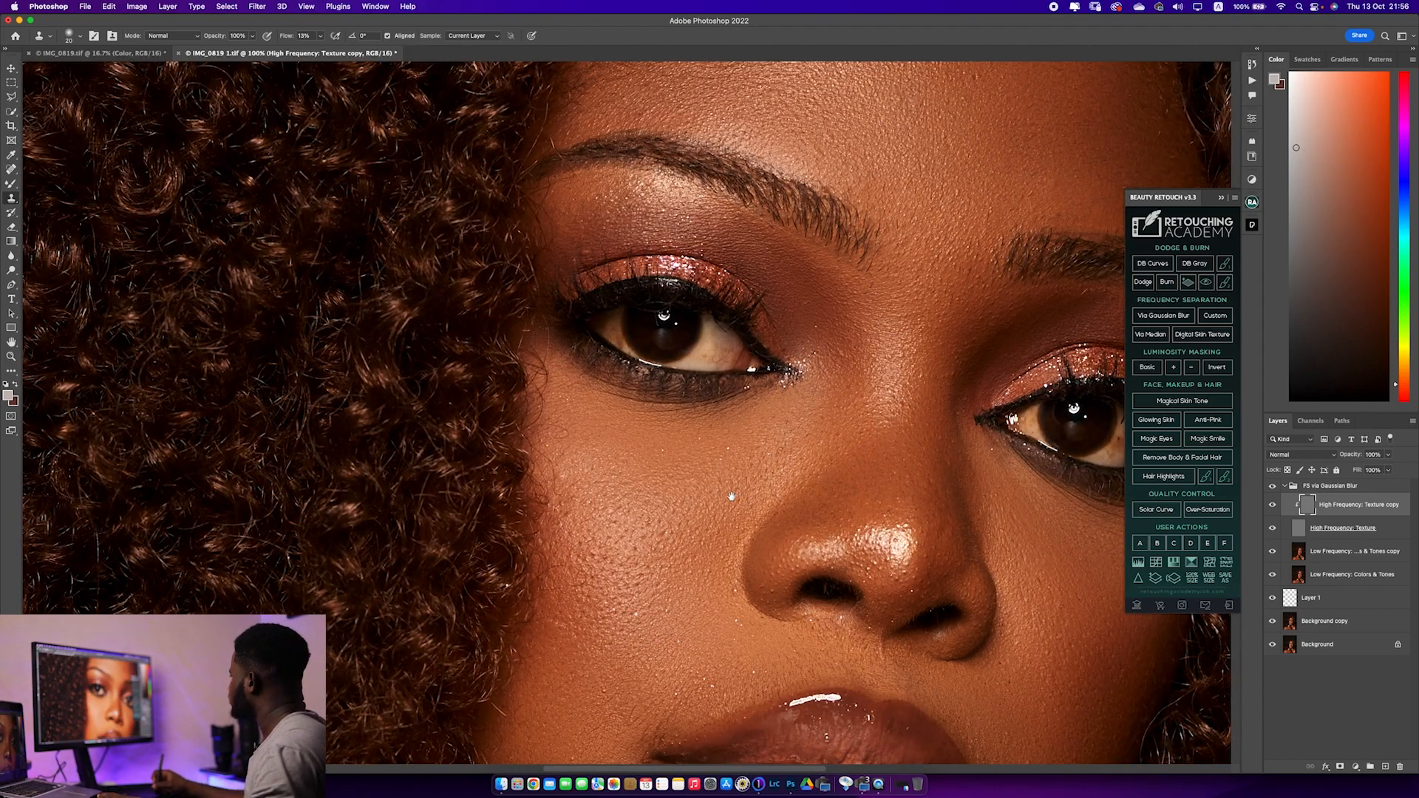
Clone clean skin texture over the fine lines and spots beneath the subject's right eye
left_click_drag(732, 496, 586, 601)
left_click_drag(662, 485, 607, 422)
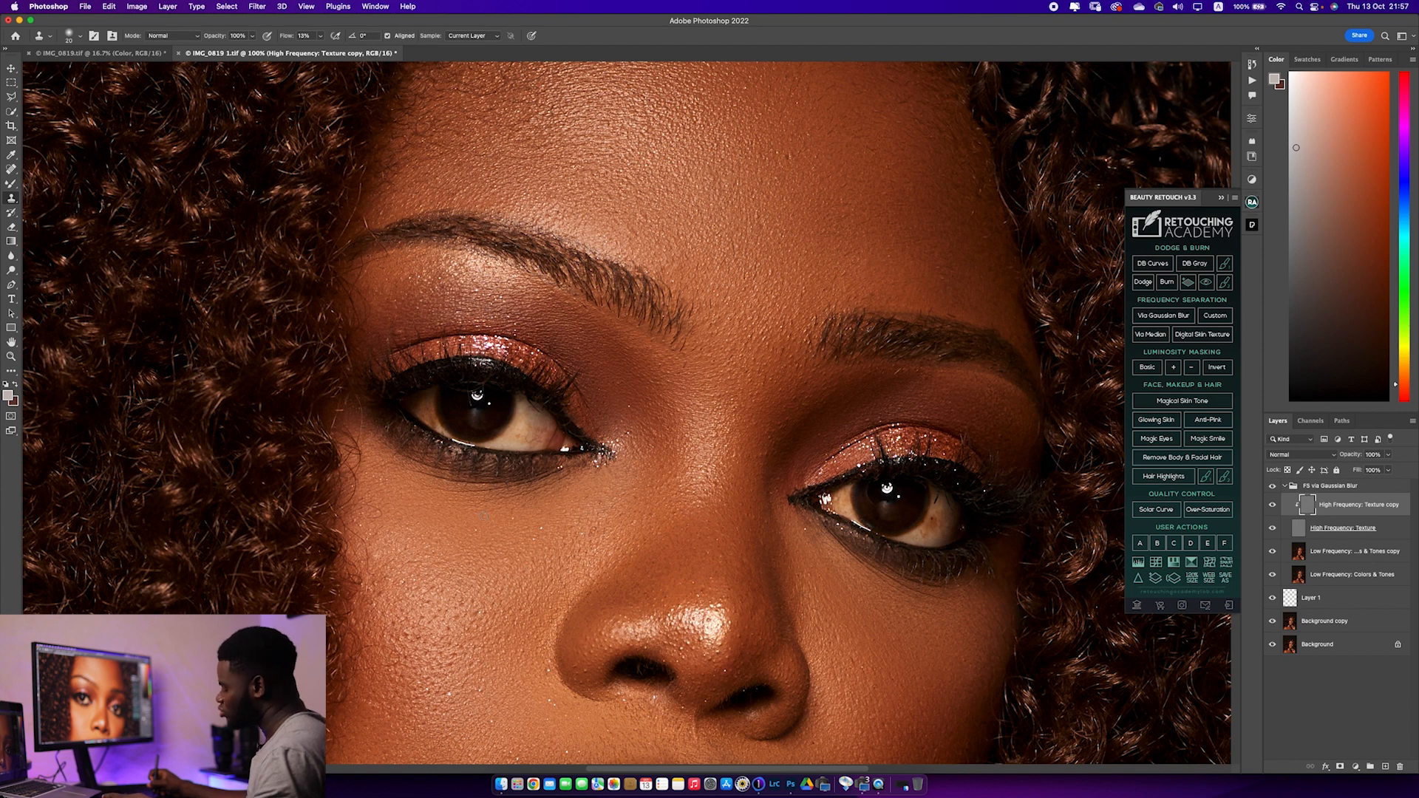
left_click(480, 520, "alt")
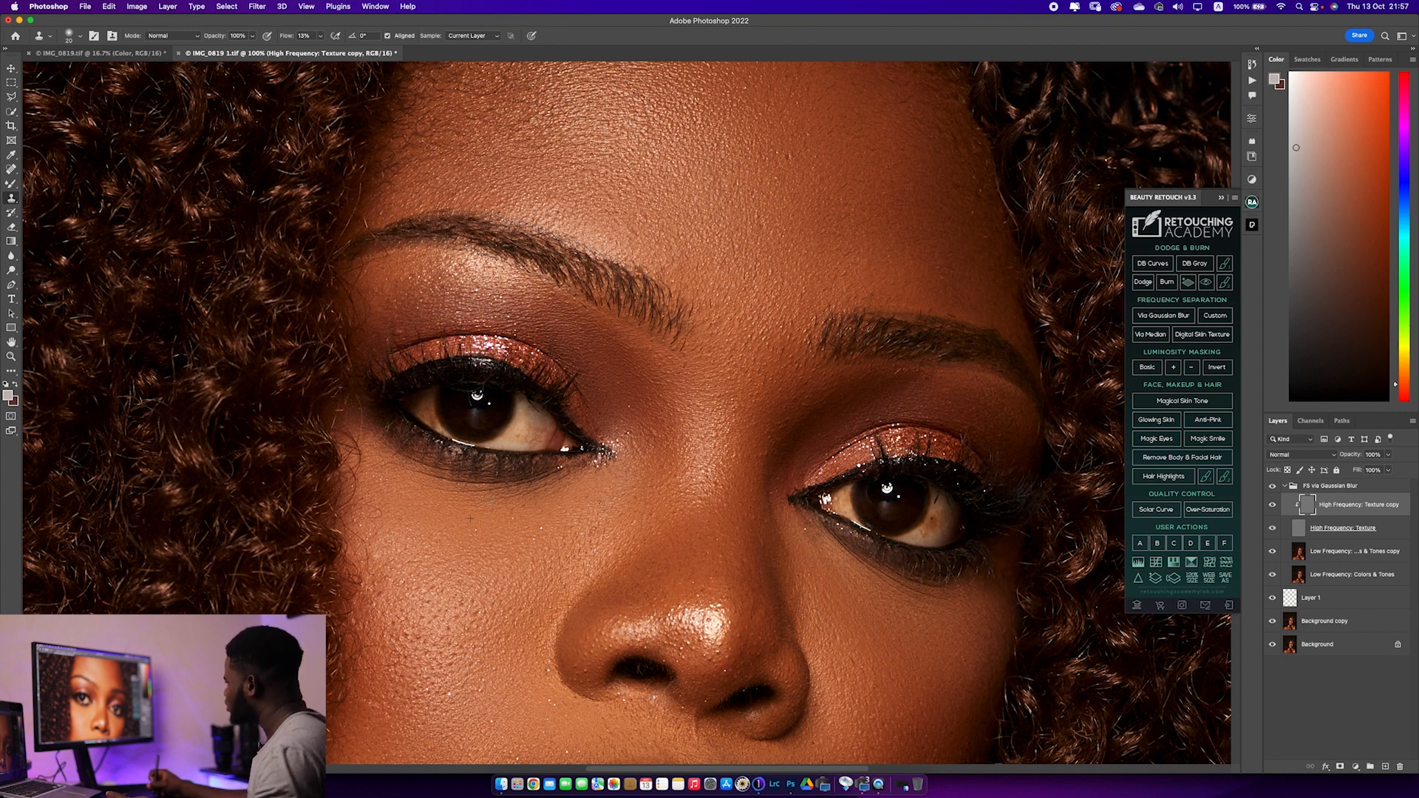
left_click_drag(527, 498, 517, 521)
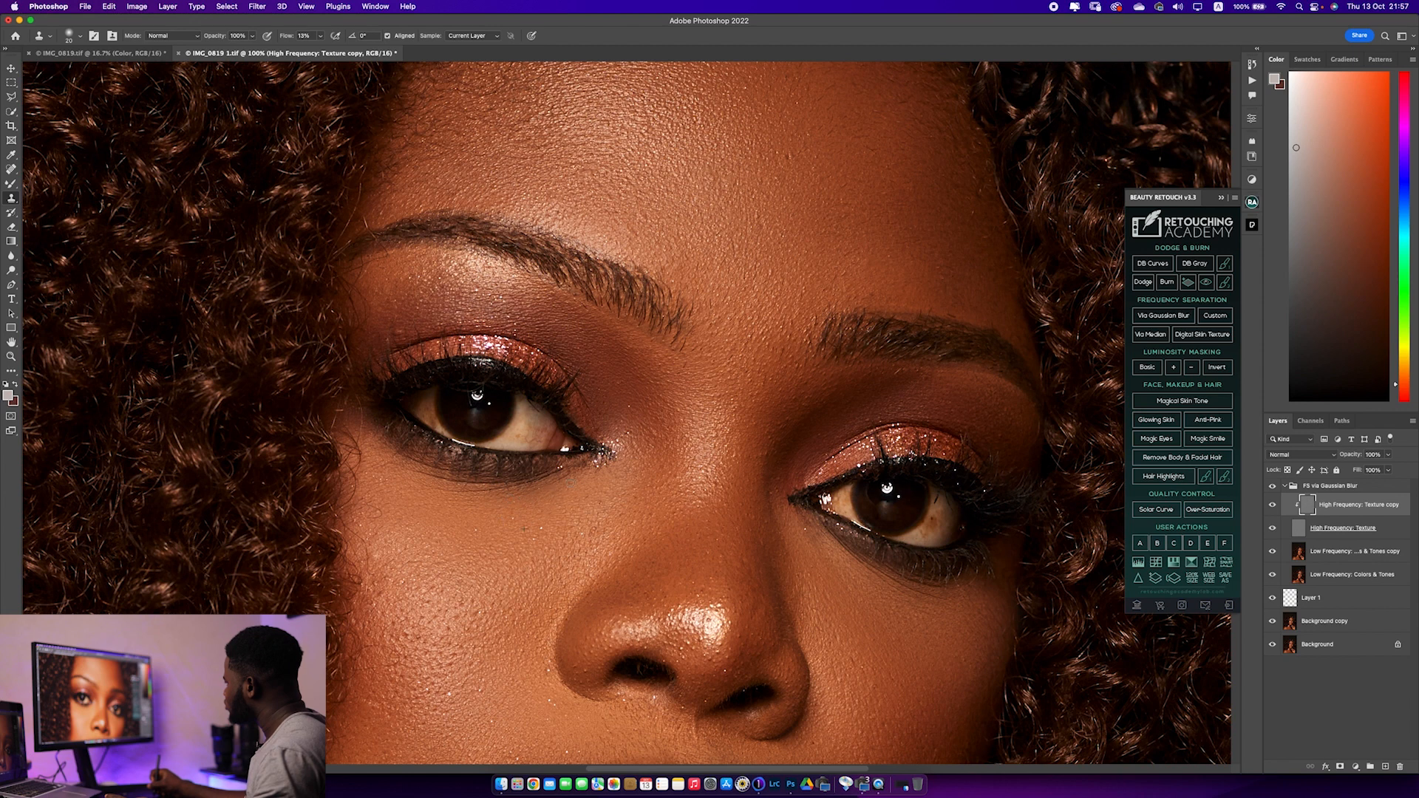
mouse_move(537, 499)
left_mouse_down()
mouse_move(533, 513)
mouse_move(518, 493)
mouse_move(464, 494)
left_mouse_up()
left_click(484, 513, "alt")
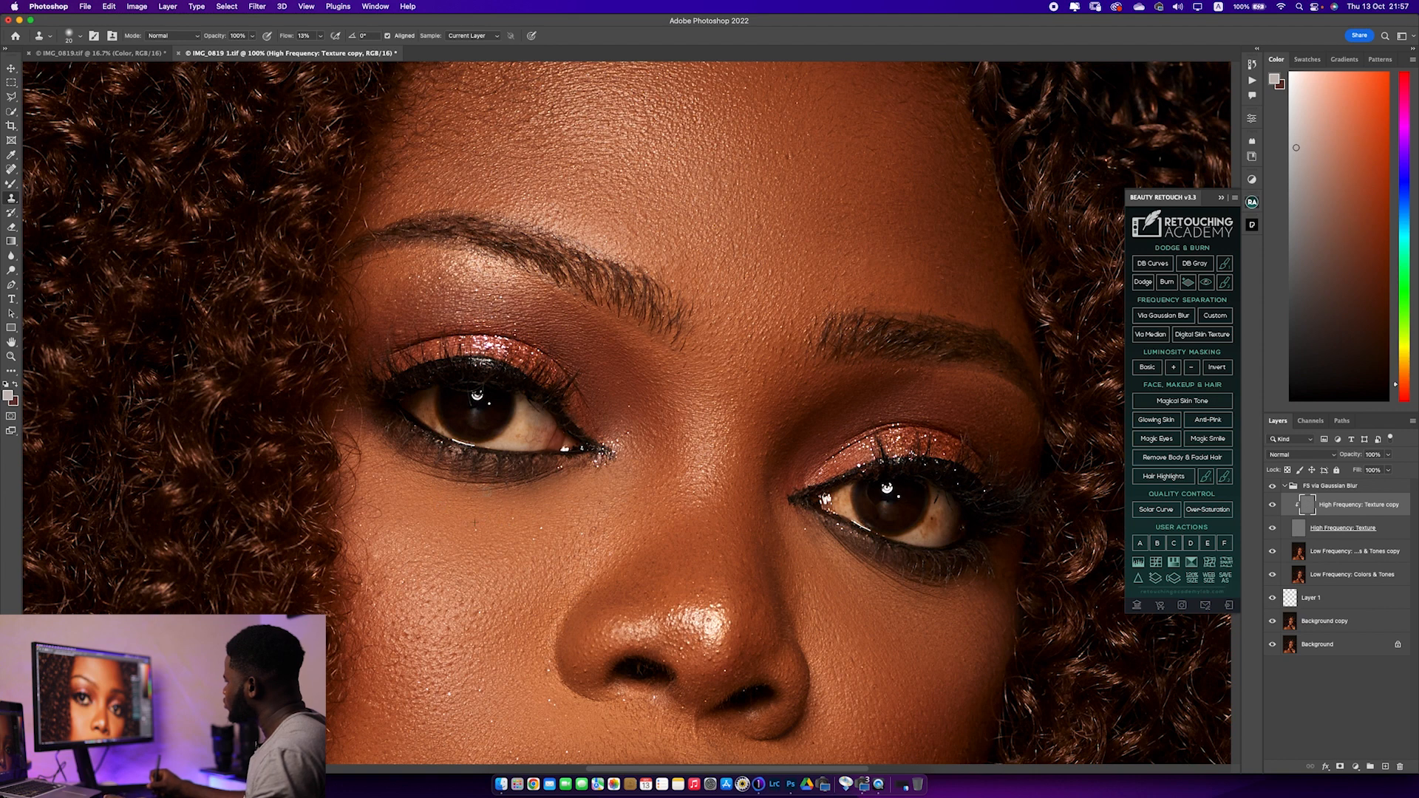
mouse_move(456, 513)
left_mouse_down()
mouse_move(459, 533)
mouse_move(424, 503)
left_mouse_up()
left_click(418, 512, "alt")
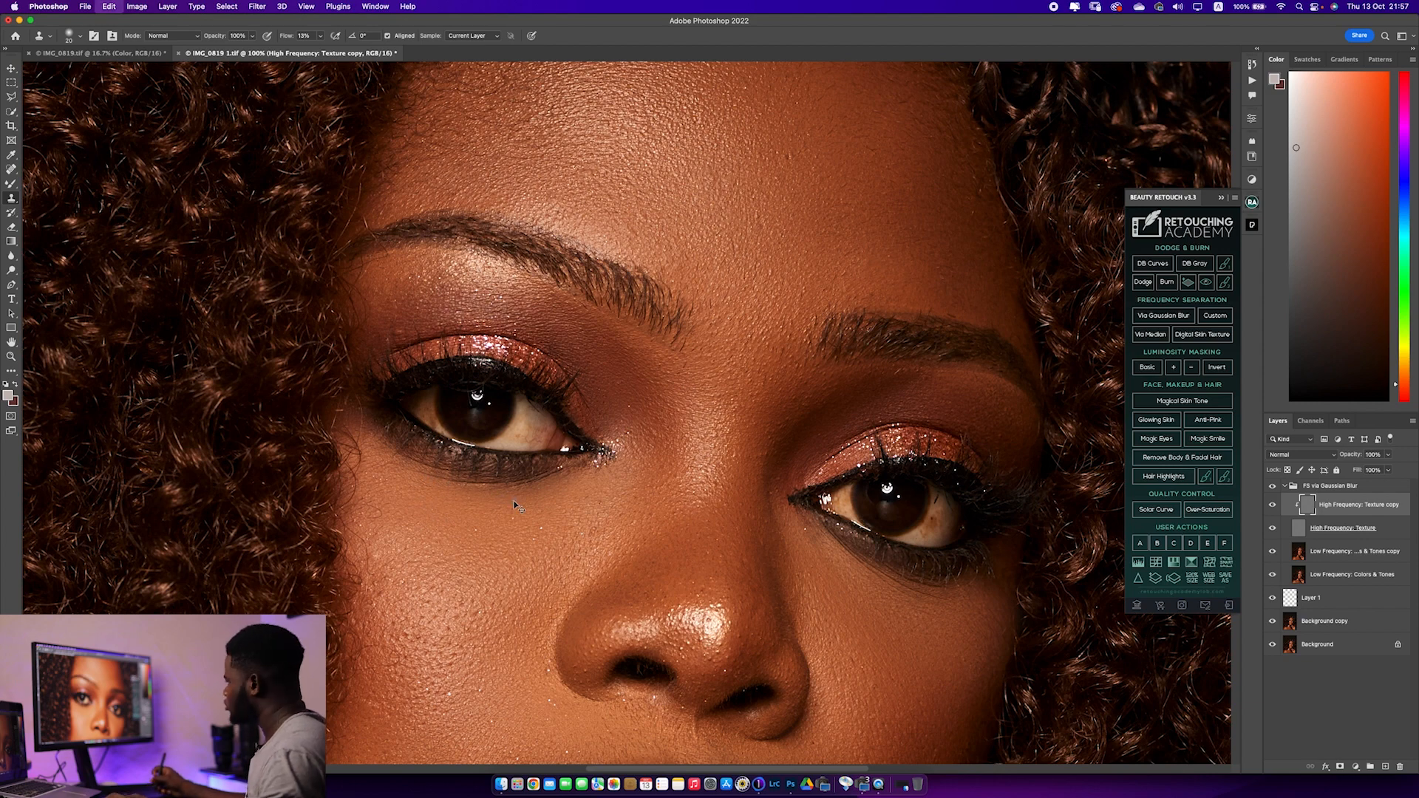
Clone clean skin texture over the uneven spots beneath the subject's left eye and on the adjoining cheek
left_click_drag(708, 530, 487, 496)
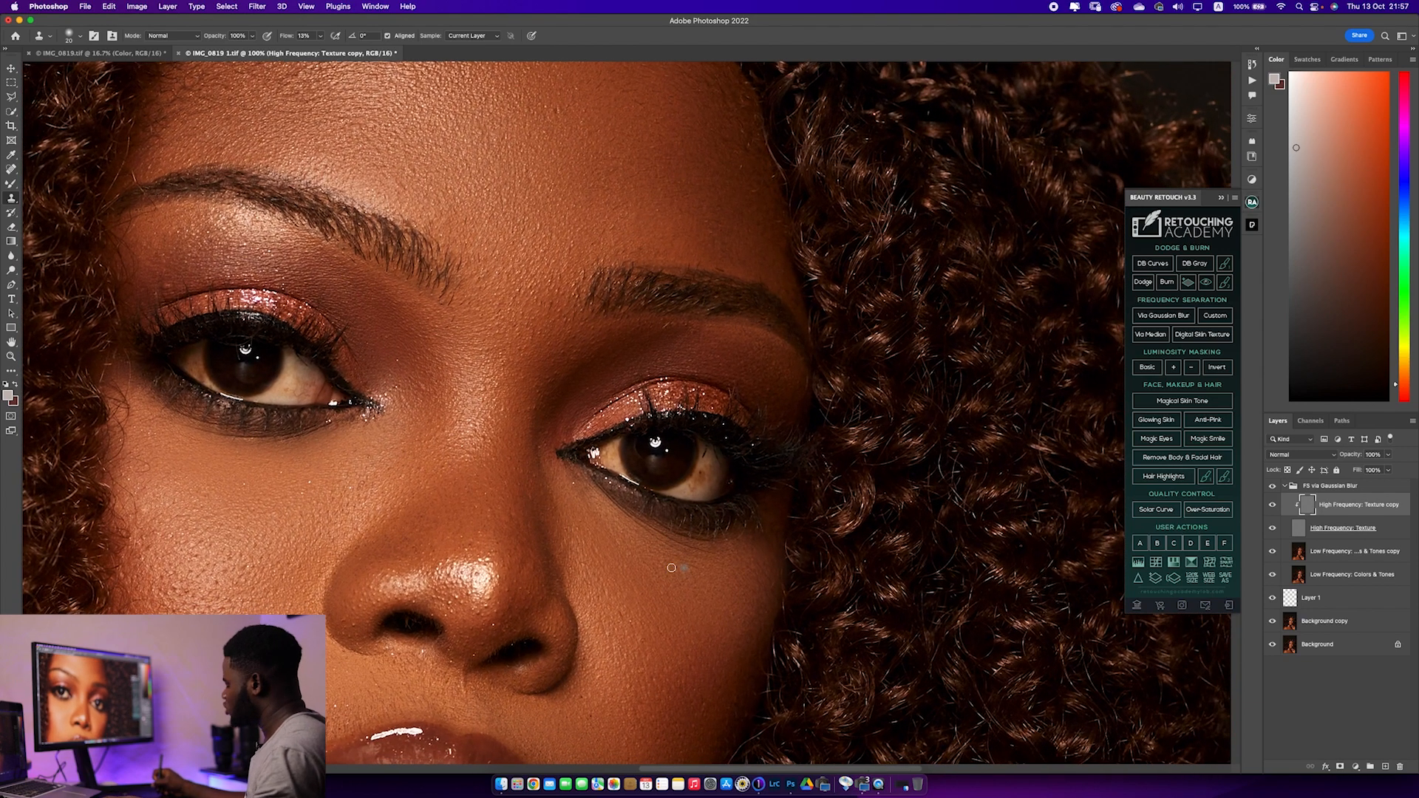
left_click(668, 561, "alt")
mouse_move(697, 564)
left_mouse_down()
mouse_move(613, 496)
mouse_move(660, 555)
left_mouse_up()
left_click(659, 560, "alt")
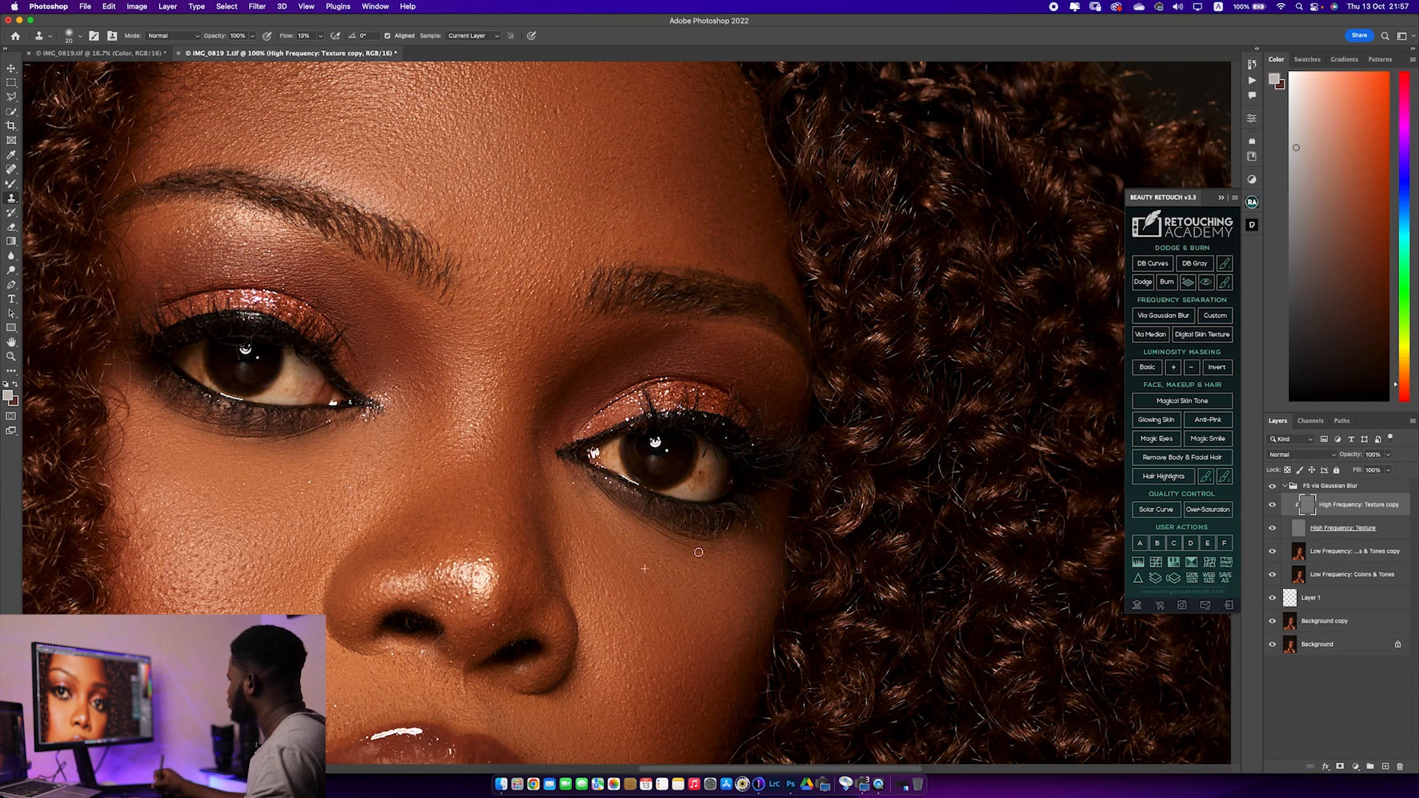
mouse_move(702, 553)
left_mouse_down()
mouse_move(657, 530)
mouse_move(699, 548)
mouse_move(675, 596)
mouse_move(708, 546)
mouse_move(710, 584)
mouse_move(667, 563)
mouse_move(655, 573)
mouse_move(696, 666)
left_mouse_up()
left_click(715, 569, "alt")
left_click(688, 597, "alt")
Clean up small texture flaws on the middle of the forehead with the Clone Stamp
mouse_move(596, 518)
left_mouse_down()
mouse_move(632, 636)
mouse_move(584, 616)
left_mouse_up()
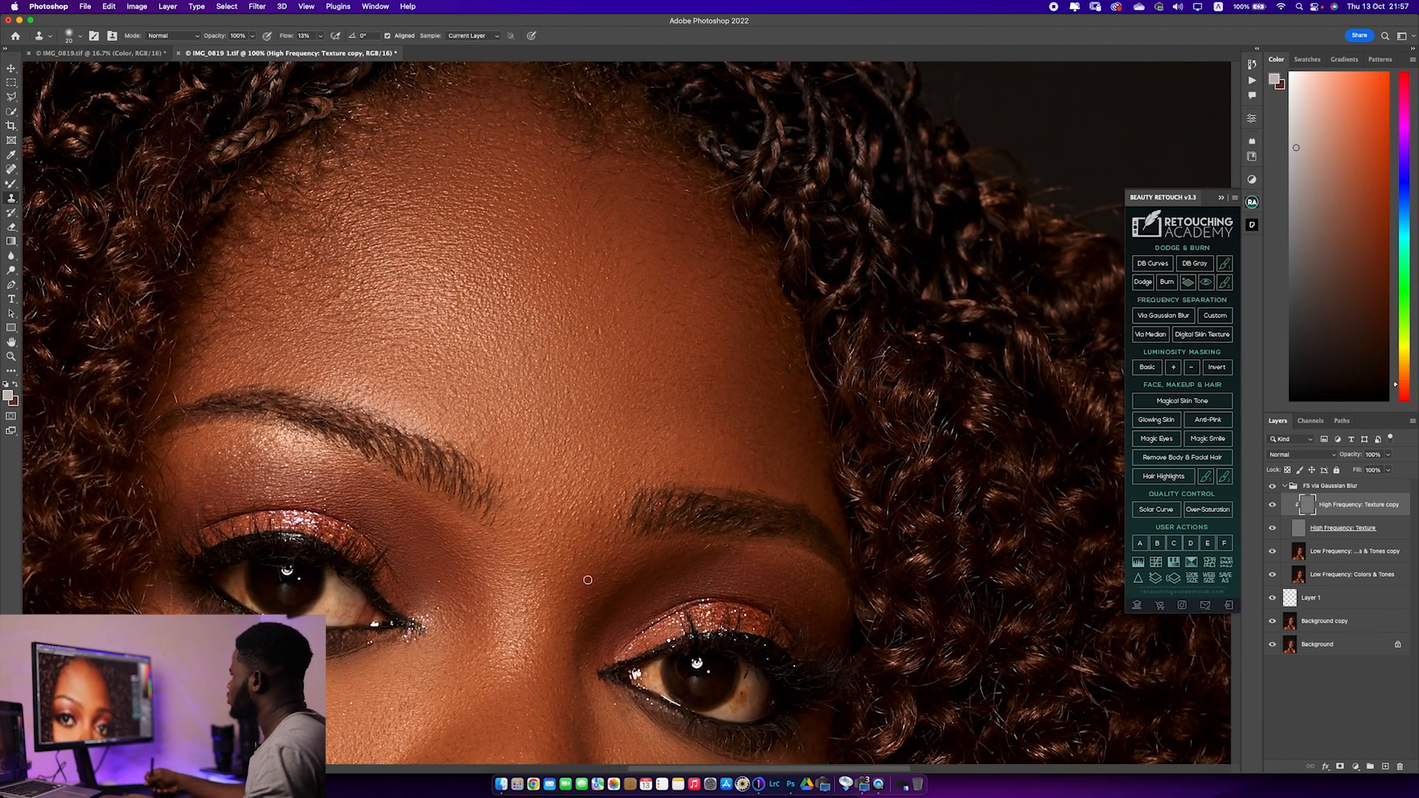
left_click(614, 351, "alt")
left_click_drag(596, 327, 630, 221)
mouse_move(569, 406)
left_mouse_down()
mouse_move(618, 367)
mouse_move(610, 285)
mouse_move(668, 82)
left_mouse_up()
left_click_drag(591, 369, 652, 299)
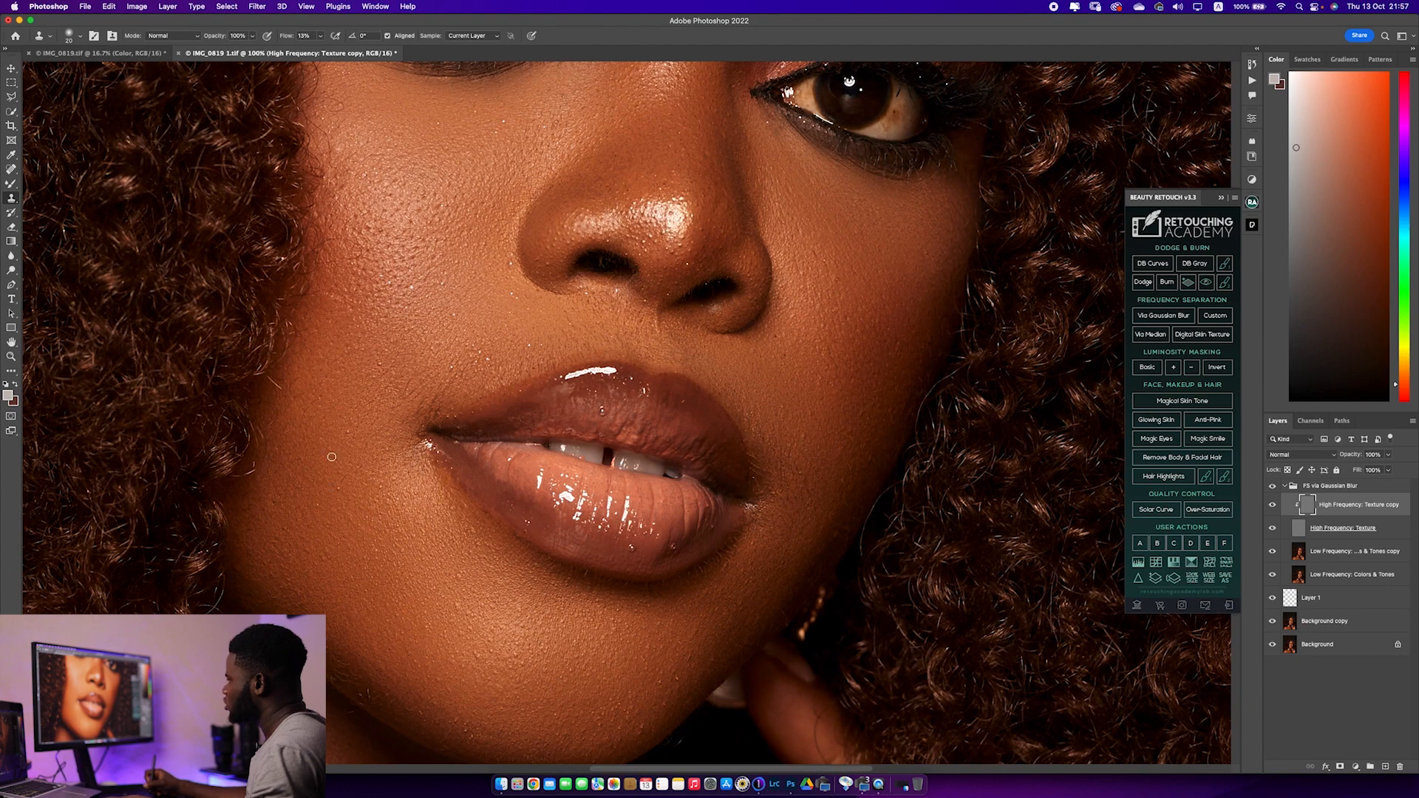
Repair the skin texture on the subject's right lower cheek and jaw beside the mouth with the Clone Stamp
left_click_drag(354, 428, 351, 435)
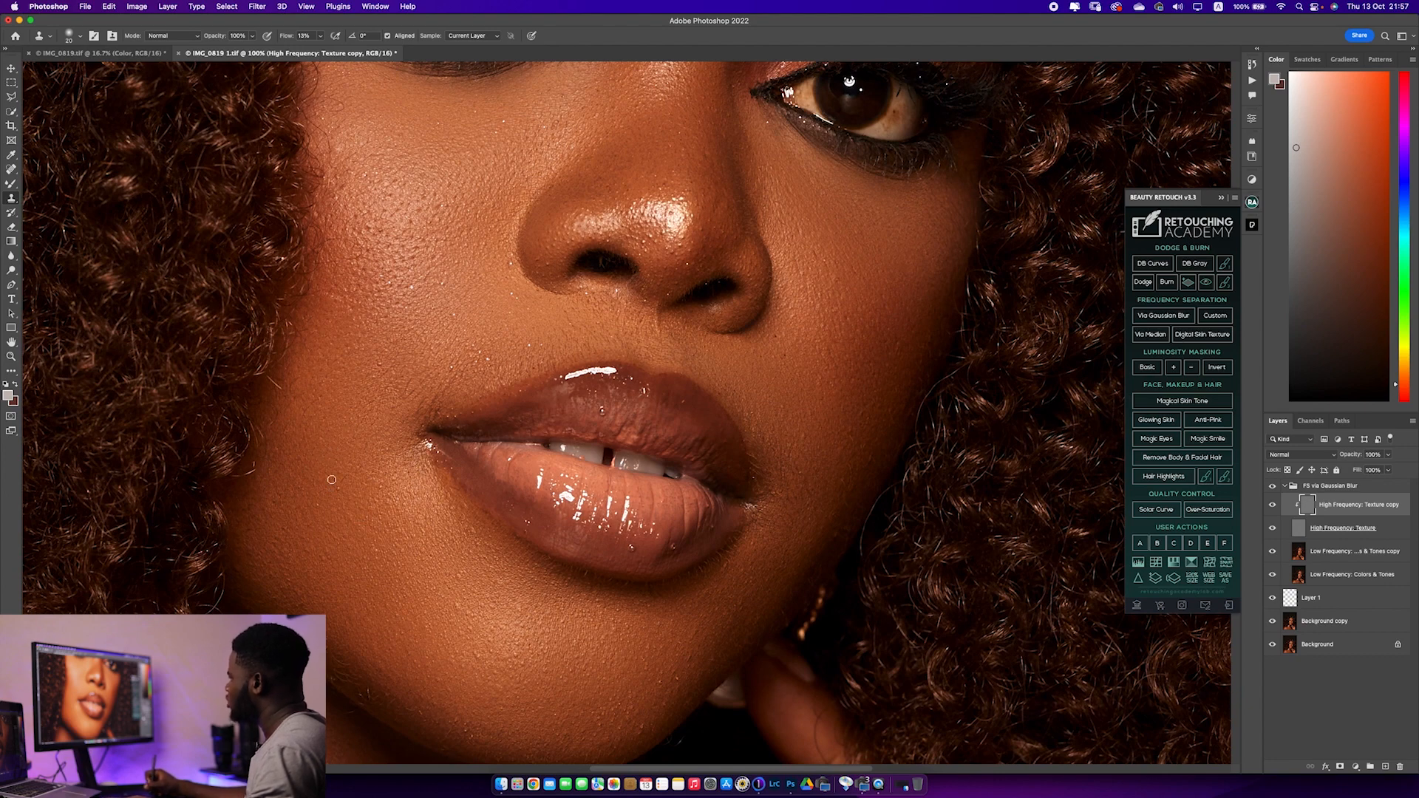
left_click_drag(354, 537, 333, 421)
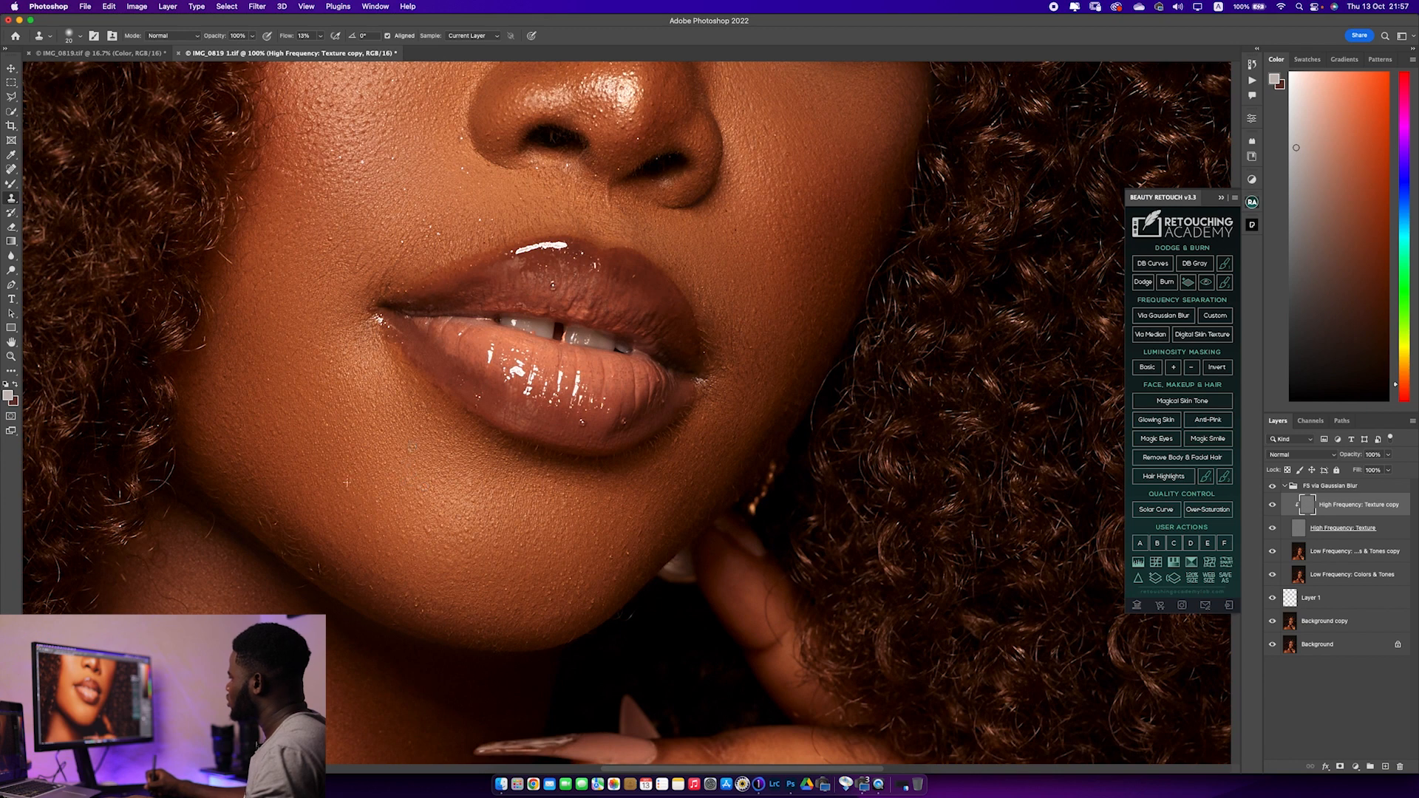
left_click(281, 449, "alt")
left_click_drag(274, 417, 296, 606)
Clone over texture flaws on the subject's left cheek beside the mouth, and check the chin and chest for others
mouse_move(554, 423)
left_mouse_down()
mouse_move(418, 415)
mouse_move(469, 430)
left_mouse_up()
left_click(494, 460, "alt")
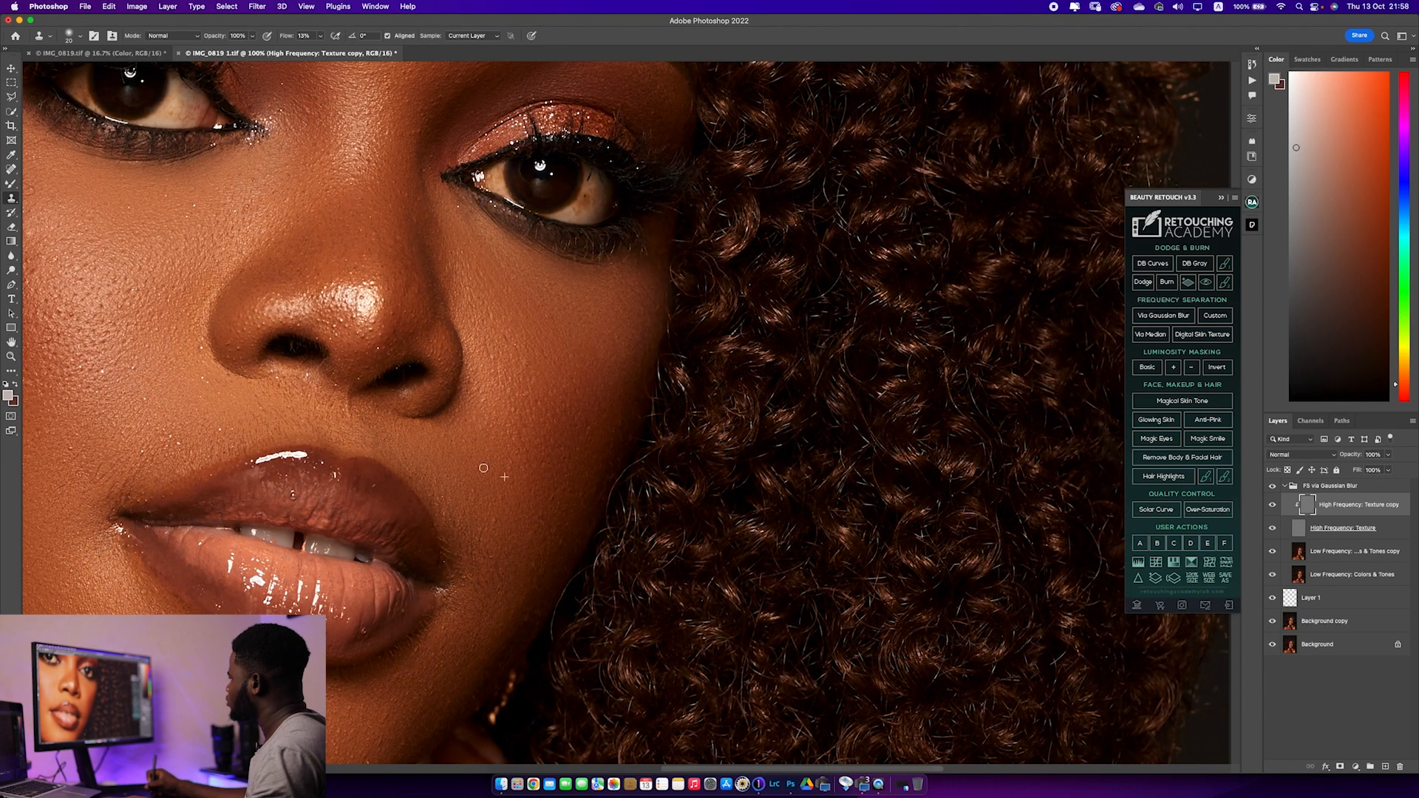
scroll(517, 583, "down", 5)
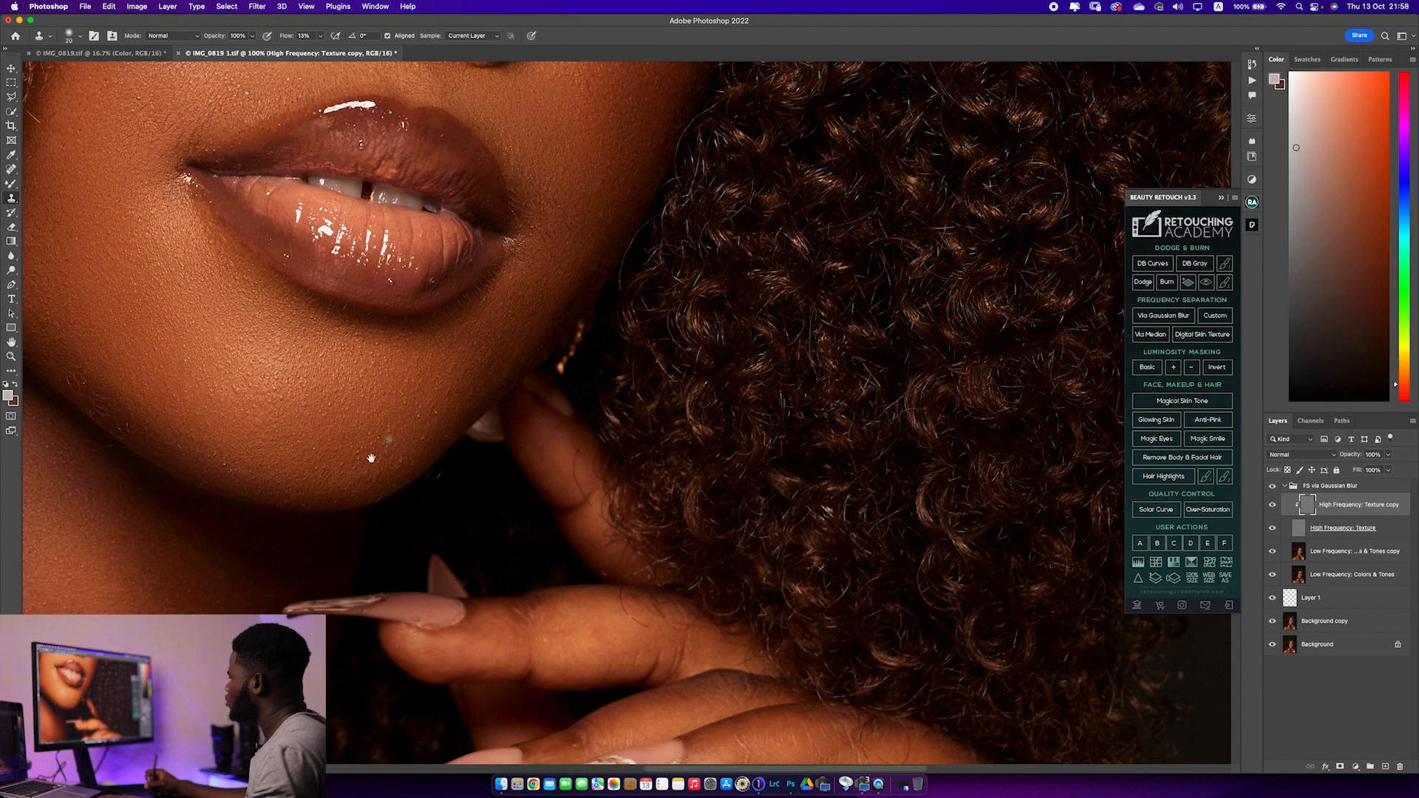
scroll(371, 458, "down", 10)
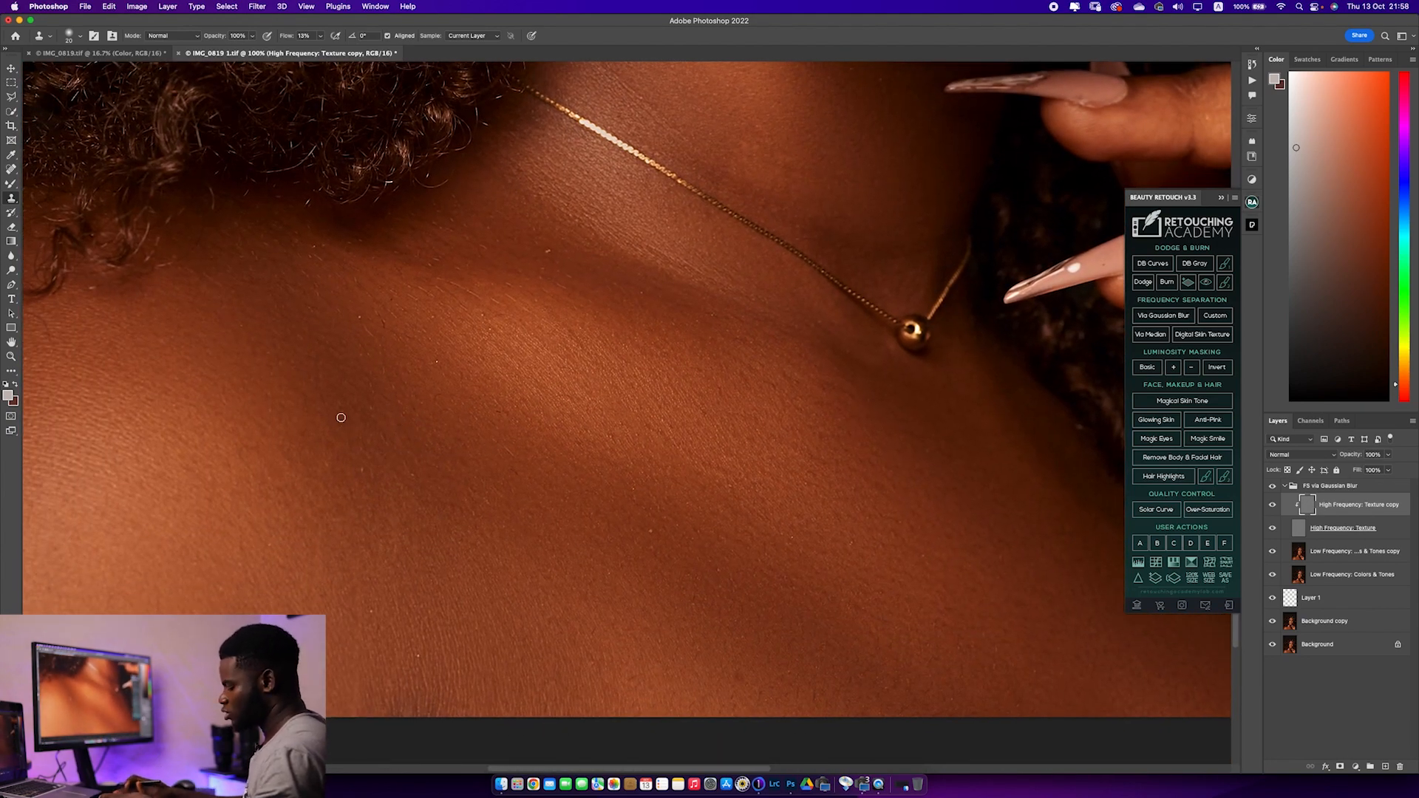
Return to the Mixer Brush on the Low Frequency: Colors & Tones copy layer and reduce its size to 200 px
key("super+0")
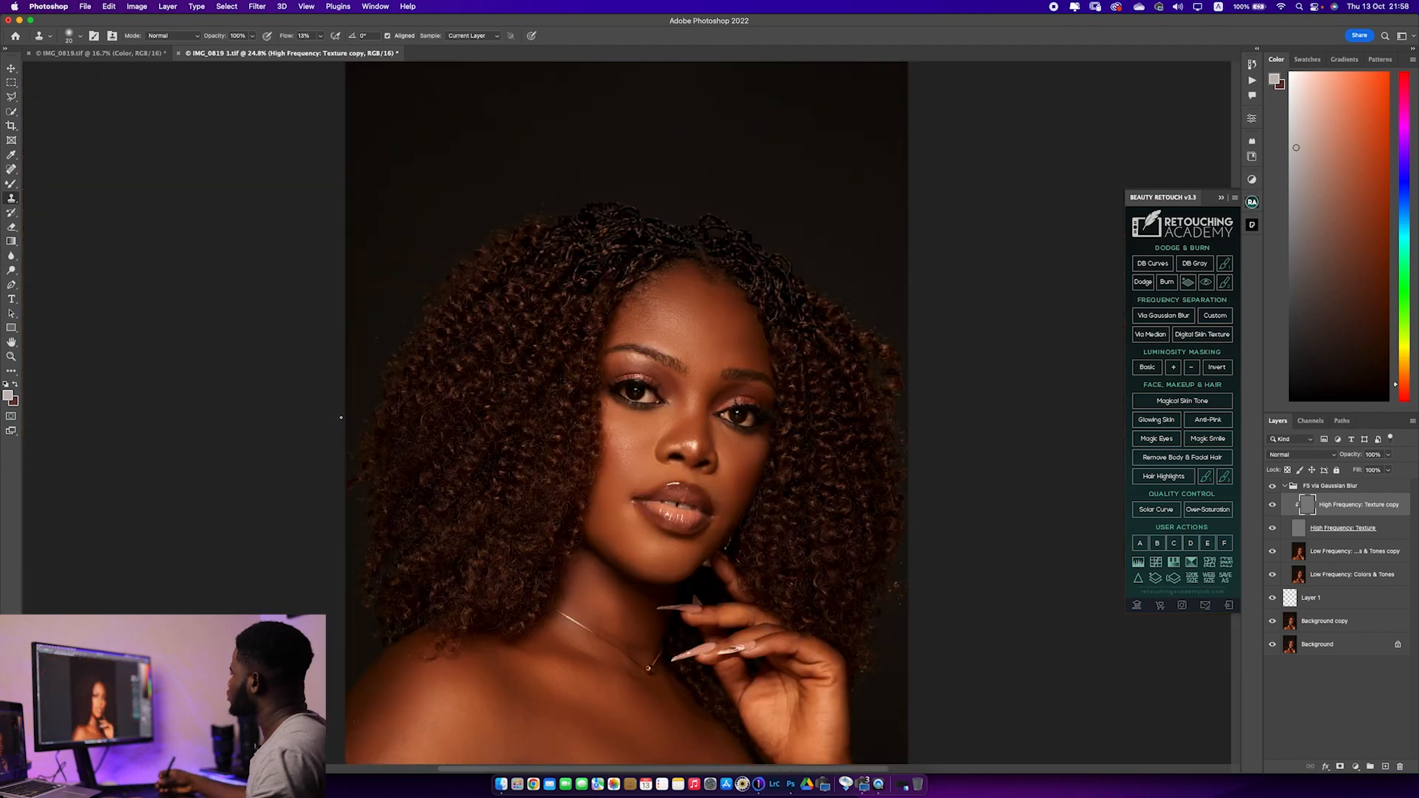
left_click(1339, 556)
left_click(11, 184)
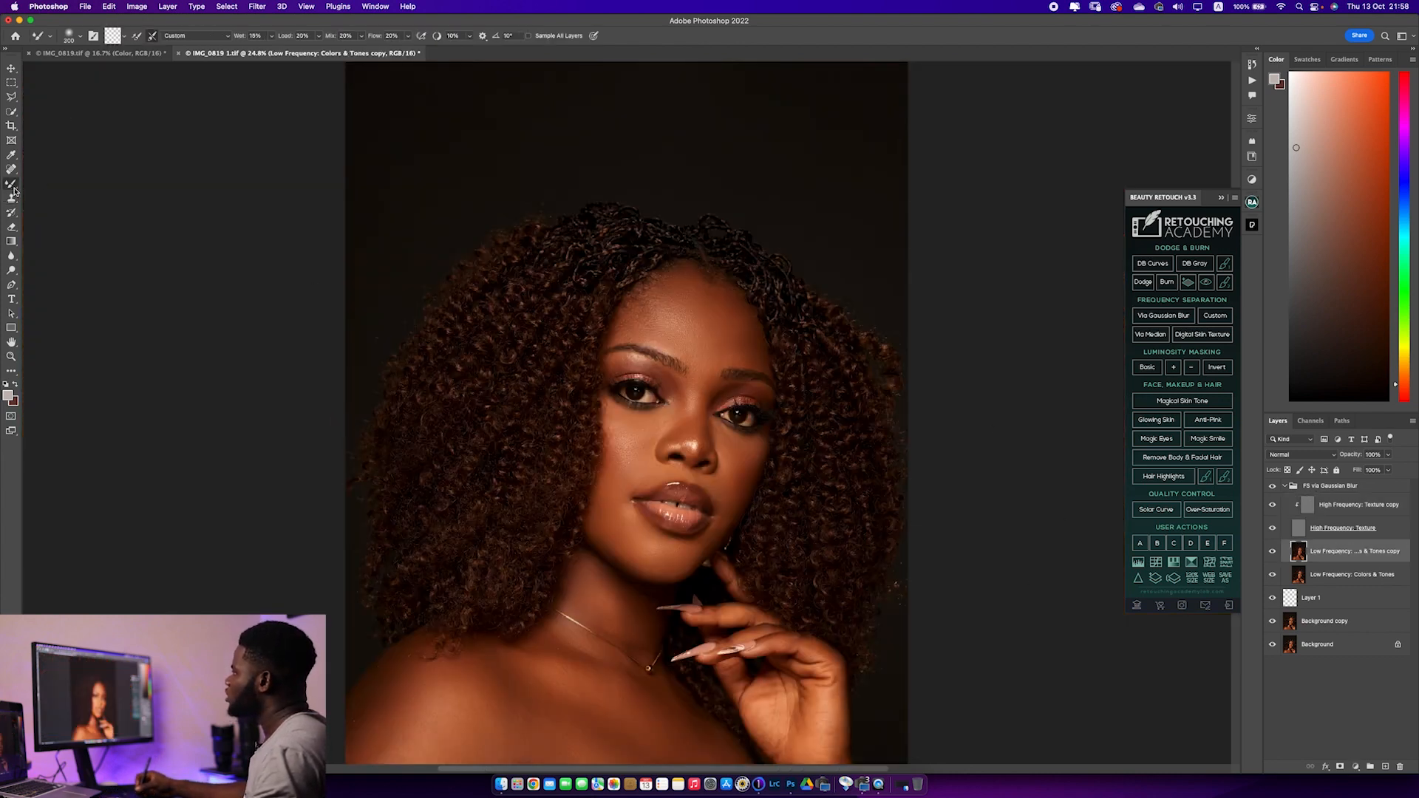
key("super+plus")
key("super+plus")
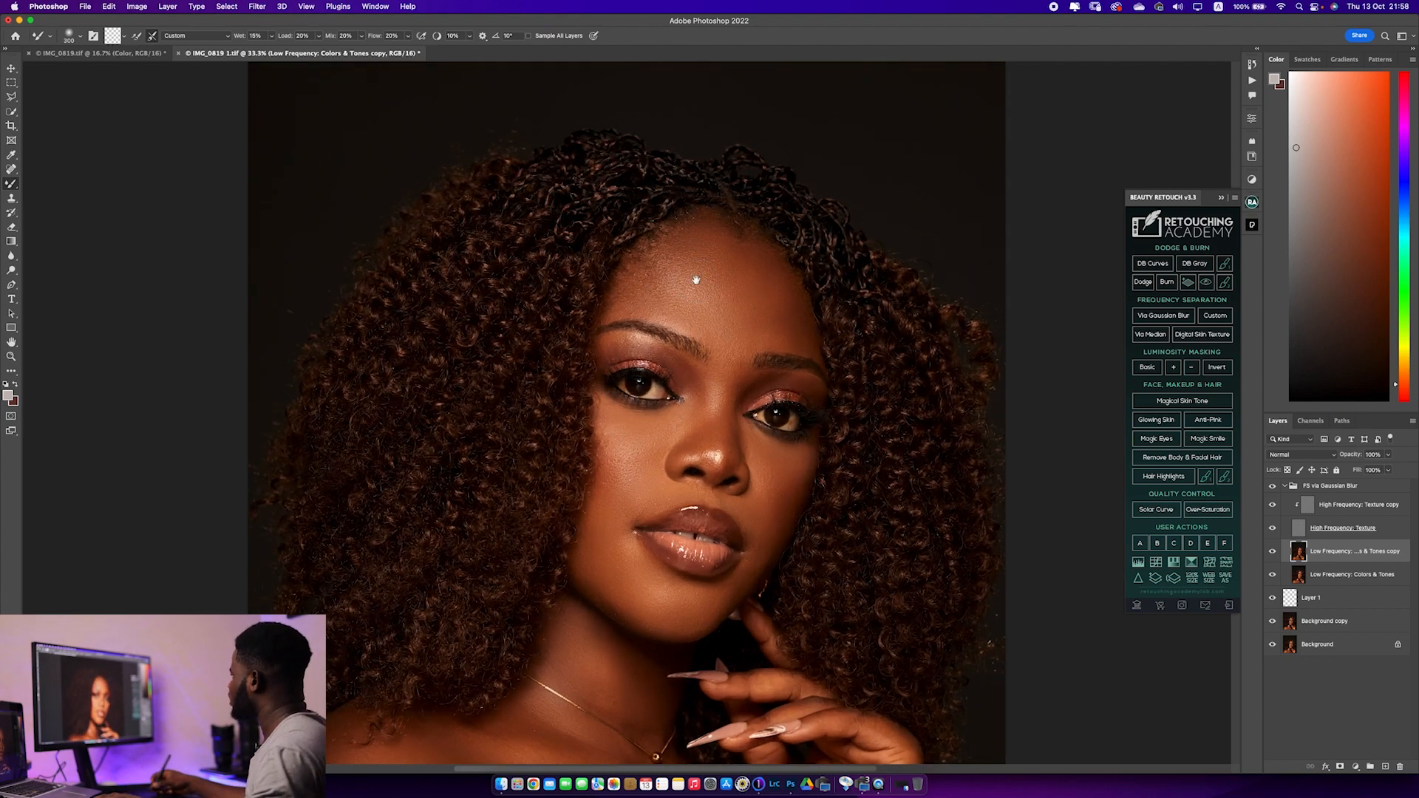
key("bracketleft")
key("bracketleft")
key("bracketleft")
key("bracketleft")
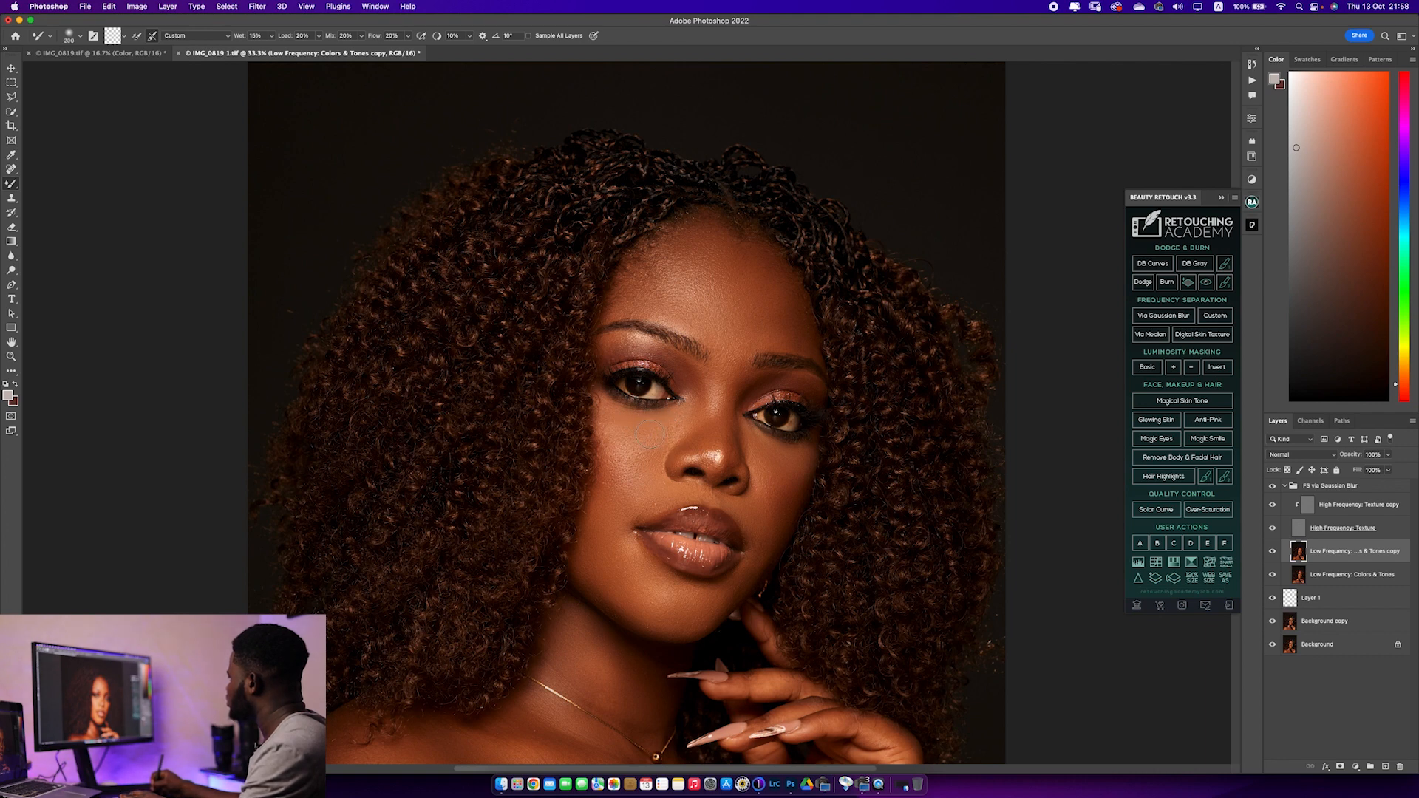
Smooth the tones on the subject's left cheek beside the nose with the Mixer Brush at 100 to 175 px
key("bracketleft")
key("bracketleft")
key("bracketleft")
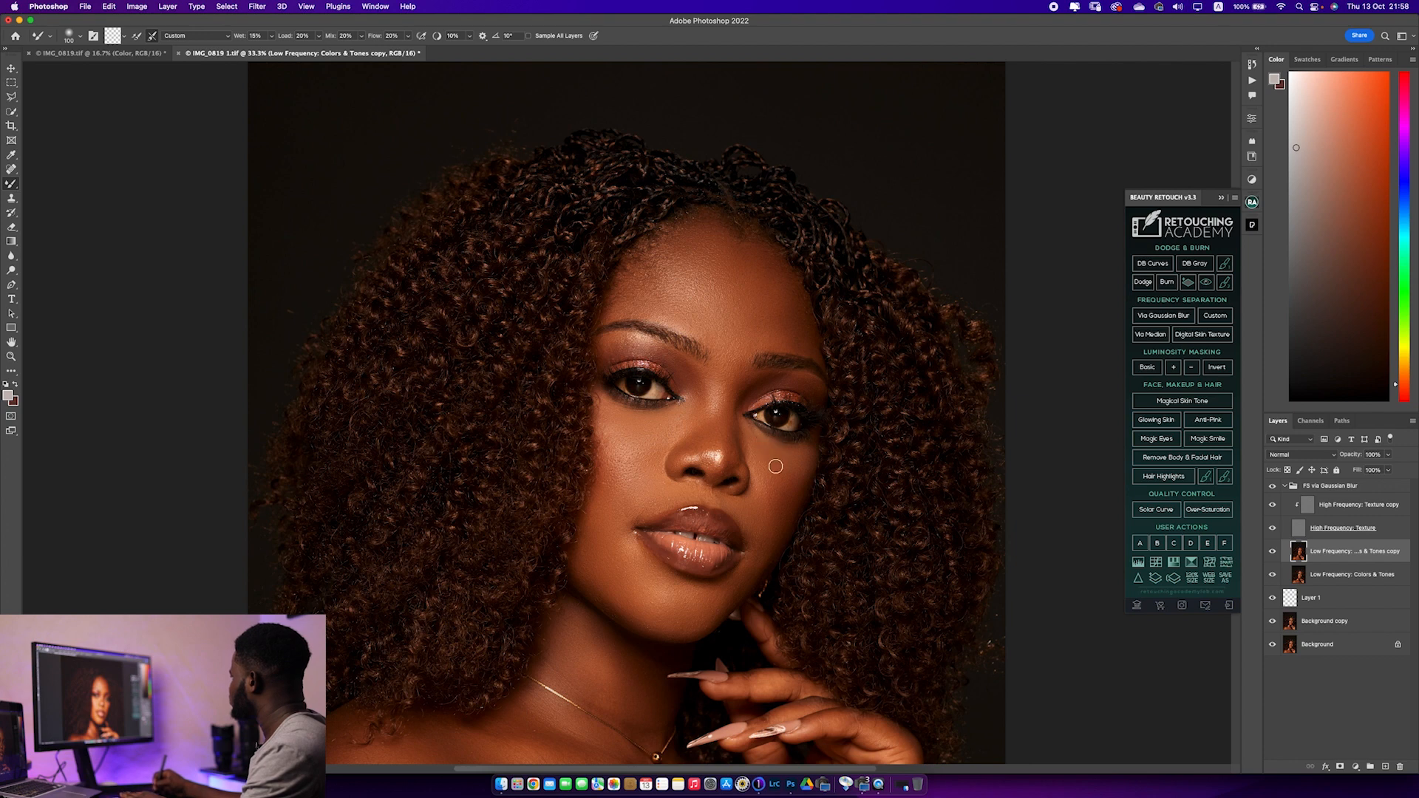
key("bracketright")
key("bracketright")
key("bracketright")
key("bracketright")
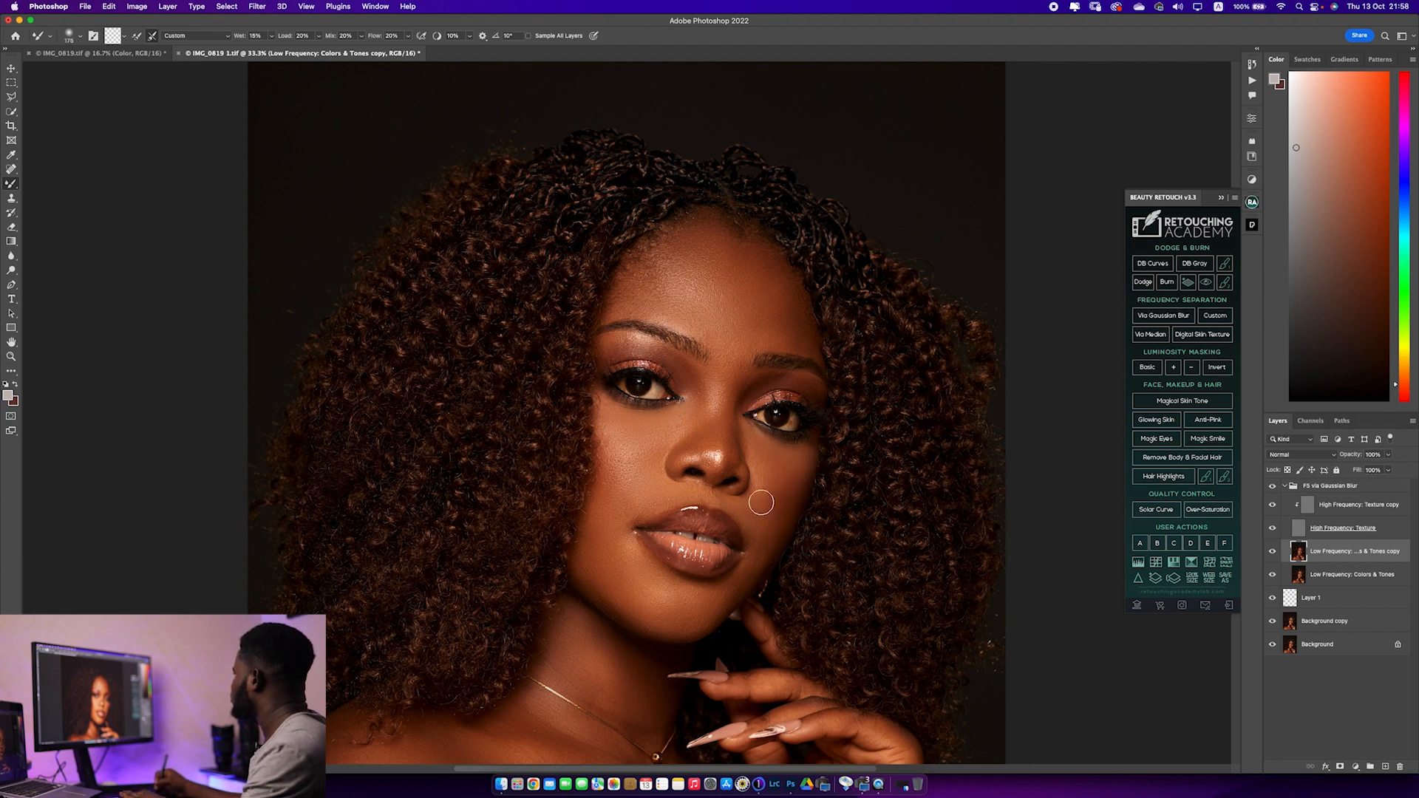
Blend the forehead tones with the Mixer Brush, enlarging it to 250 px and up, and finish at 300 px
key("bracketright")
key("bracketright")
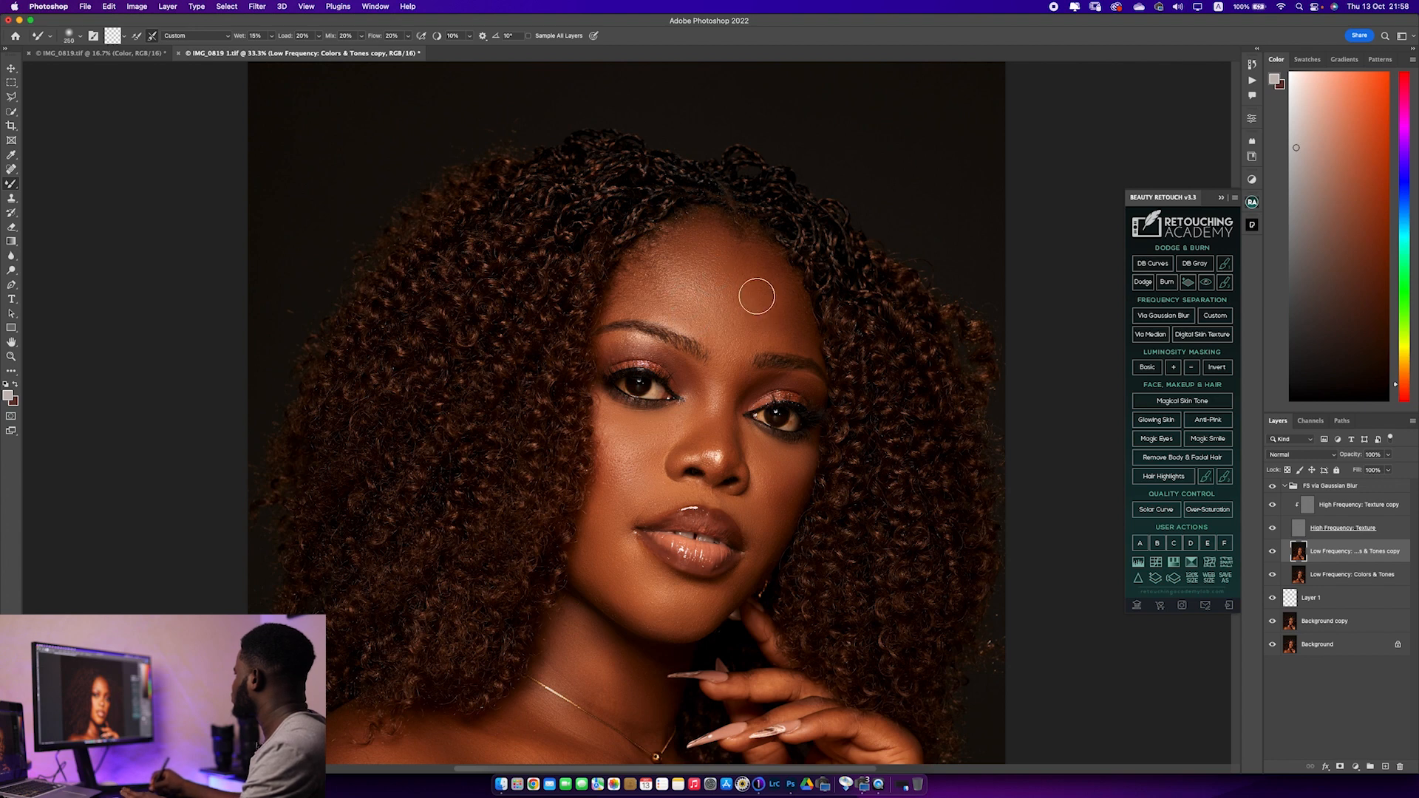
key("bracketright")
key("bracketright")
key("bracketright")
key("bracketleft")
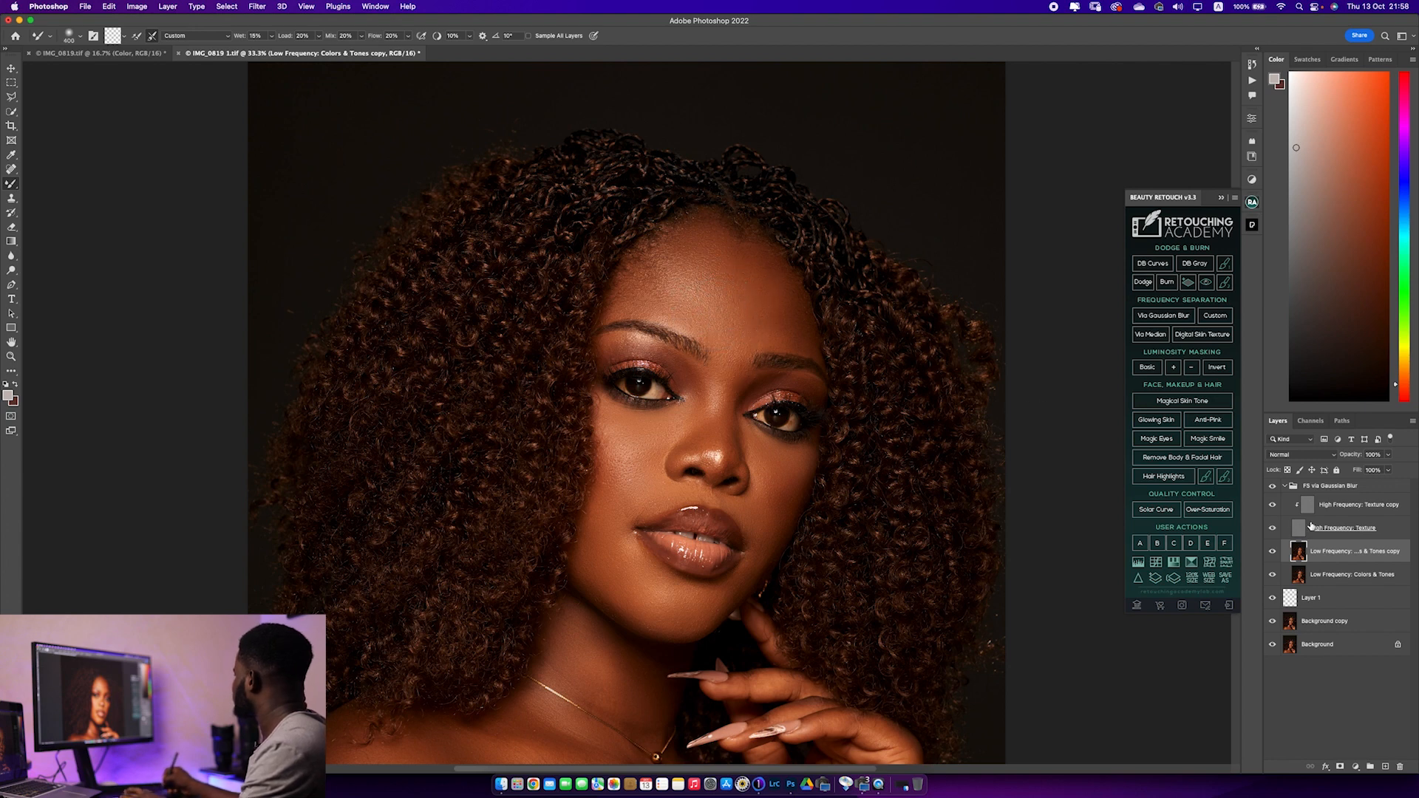
Collapse the FS via Gaussian Blur group and toggle its visibility to compare before and after
left_click(1327, 486)
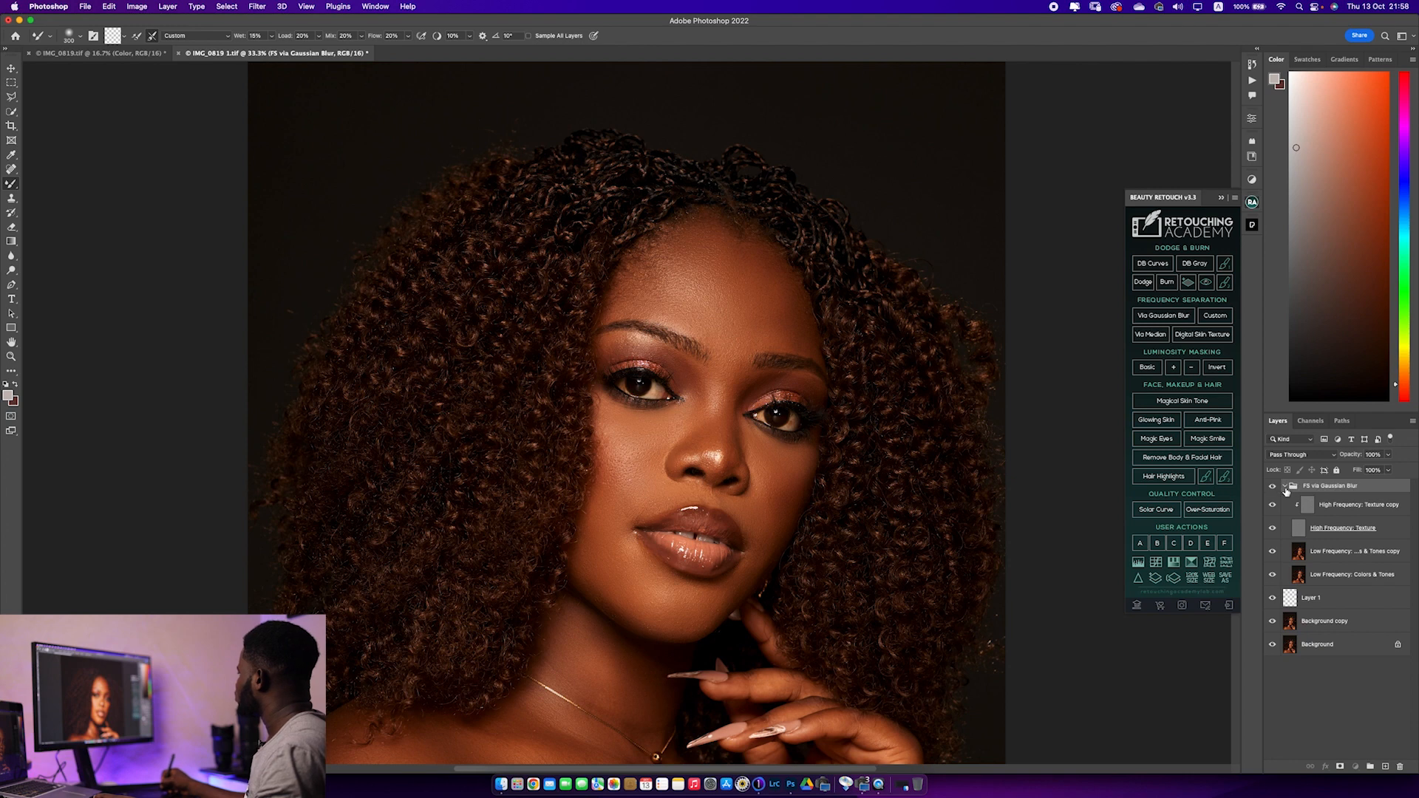
left_click(1285, 486)
left_click(1273, 487)
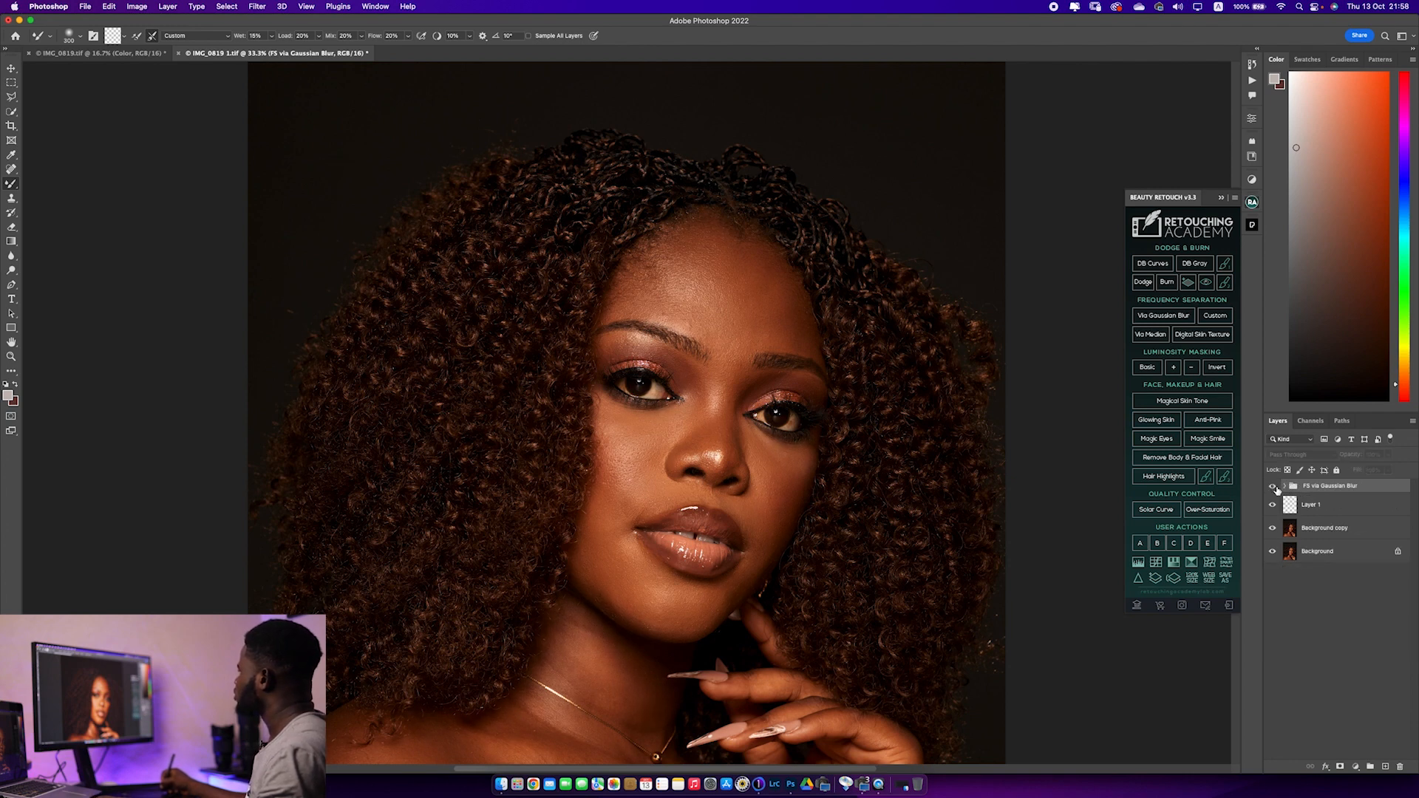
left_click(1274, 487)
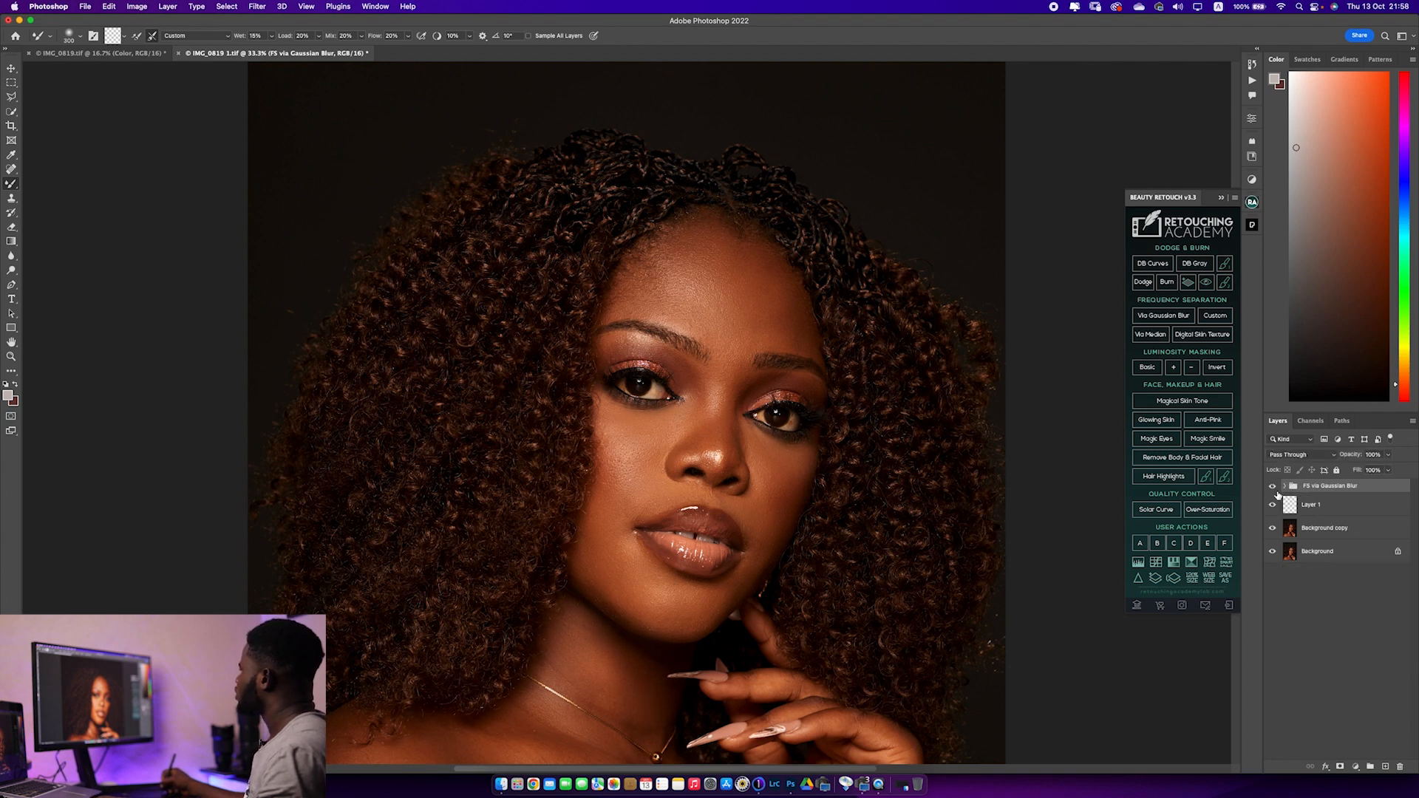
Run the DB Curves dodge and burn action, fit the image in view, and select the Dodge Curve layer mask in the Dodge & Burn group
left_click(1154, 263)
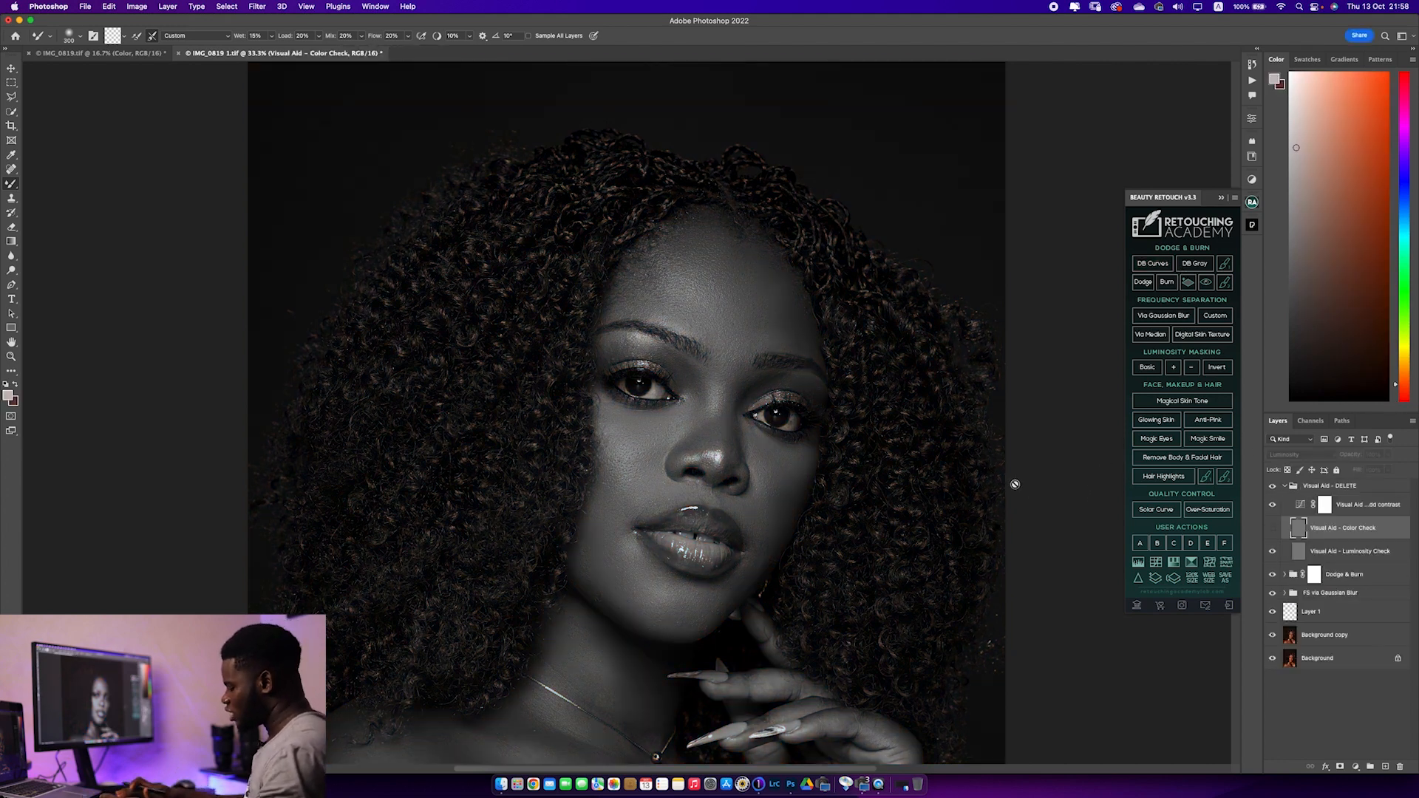
key("super+0")
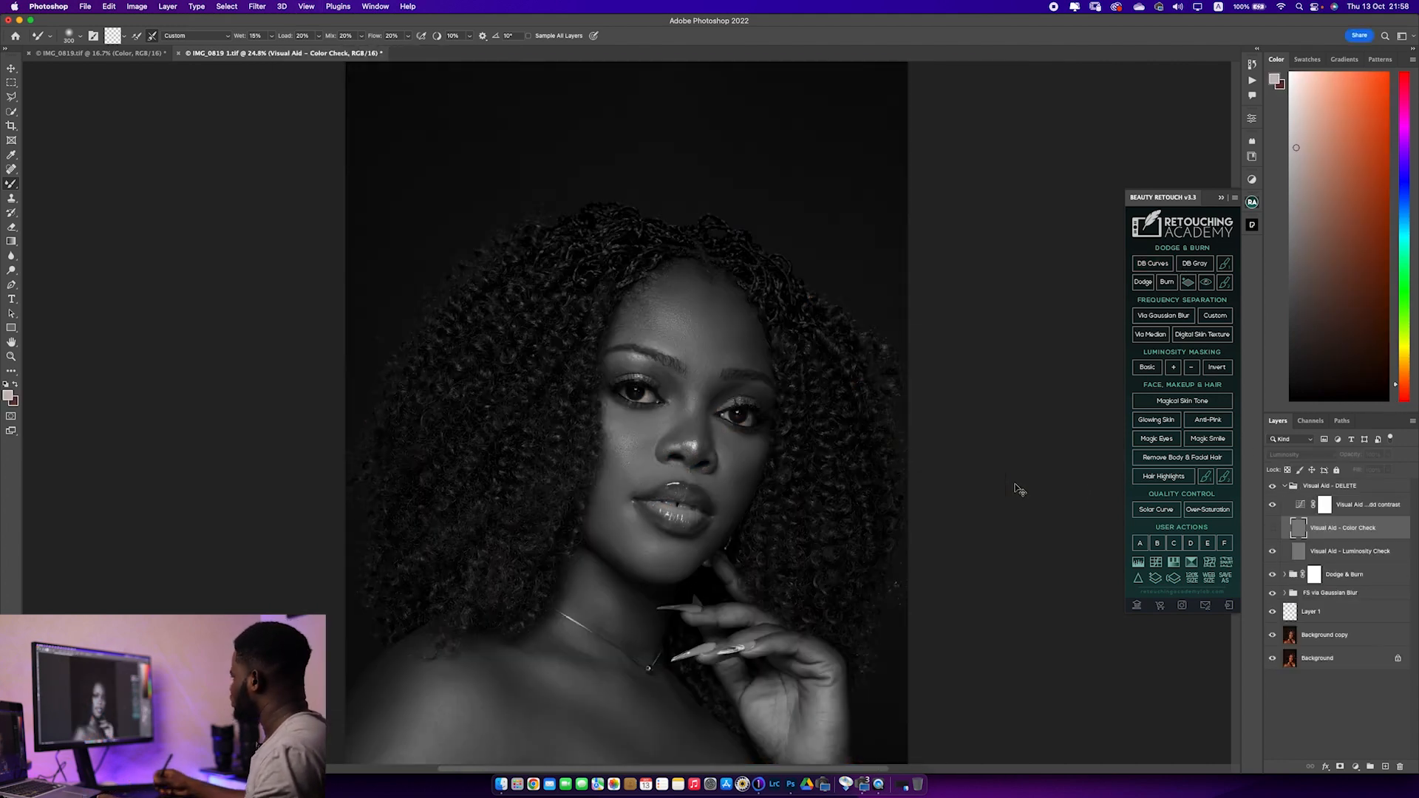
left_click(1286, 575)
left_click(1324, 597)
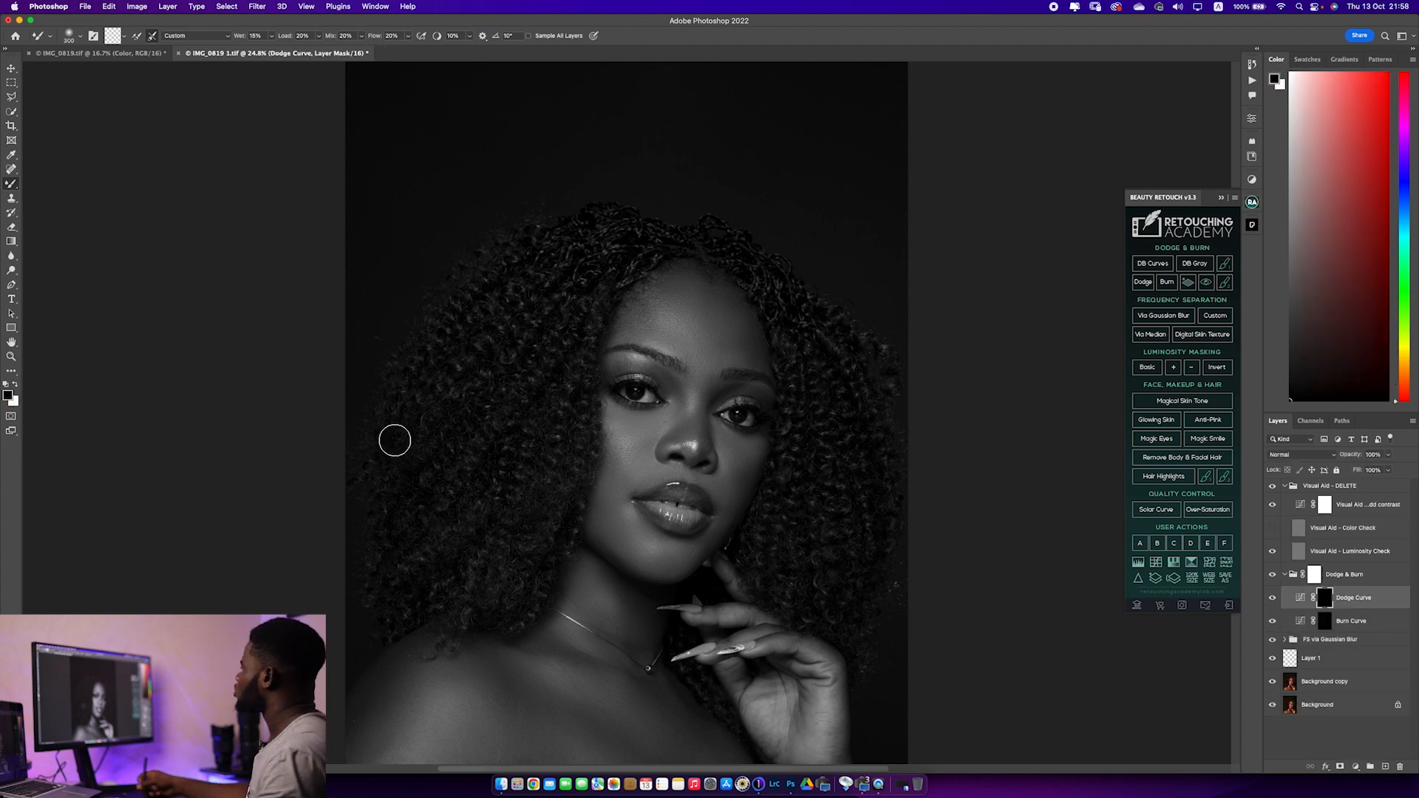
Switch to the regular Brush tool with 1% flow and a 300 px size
left_click(16, 188)
left_click(44, 184)
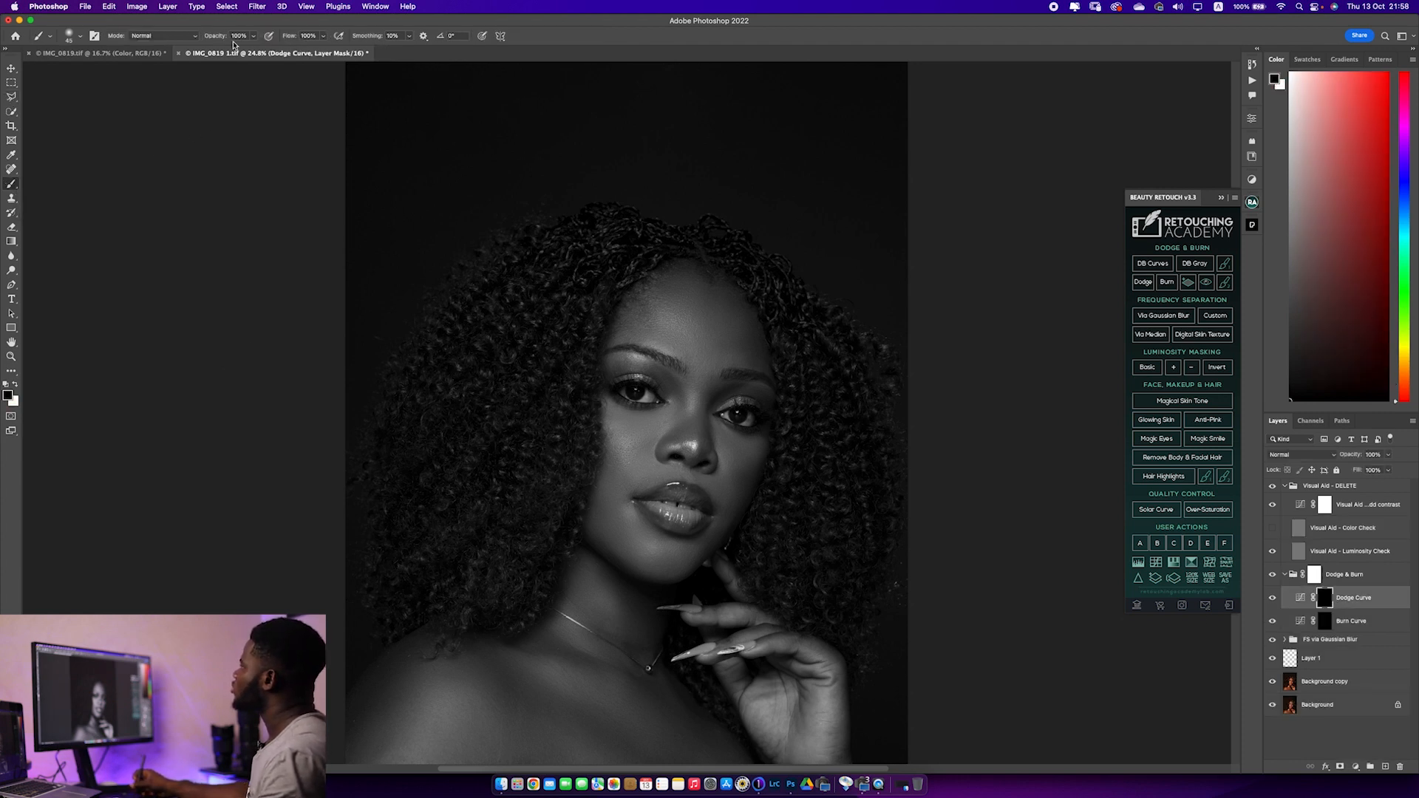
left_click_drag(288, 35, 4, 126)
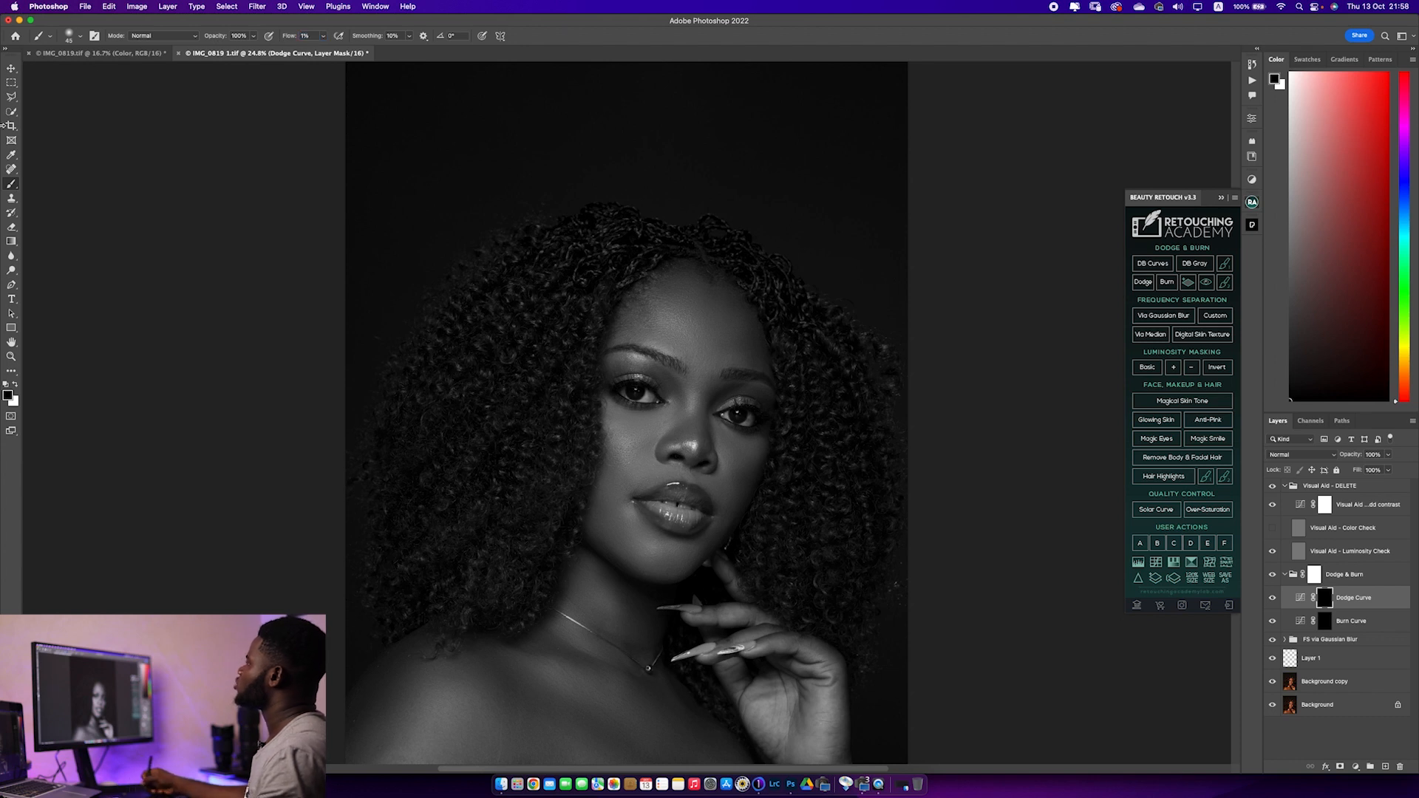
key("bracketright")
key("bracketright")
key("bracketright")
key("bracketright")
key("bracketright")
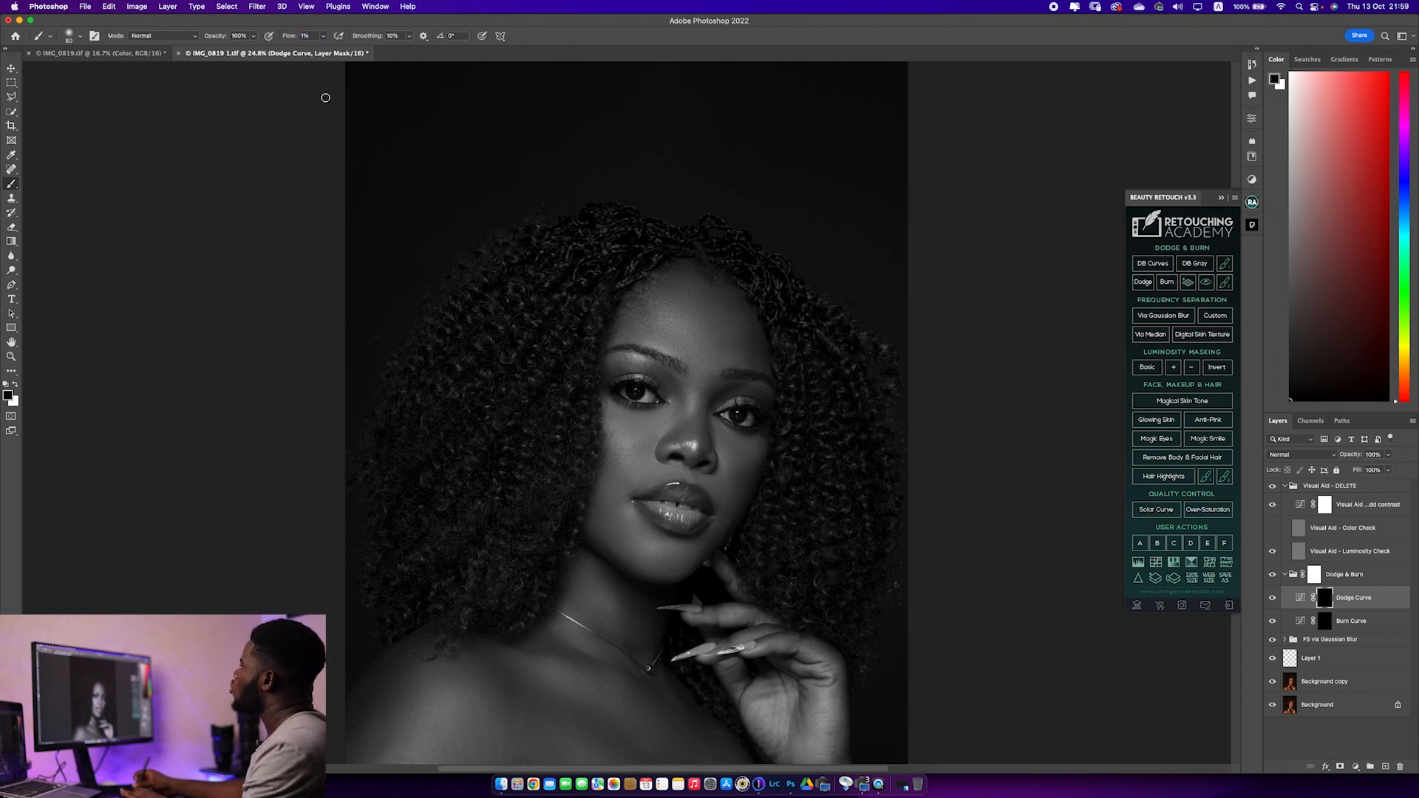
key("bracketright")
key("bracketright")
key("bracketright")
key("bracketright")
key("bracketright")
key("bracketright")
key("bracketright")
key("bracketright")
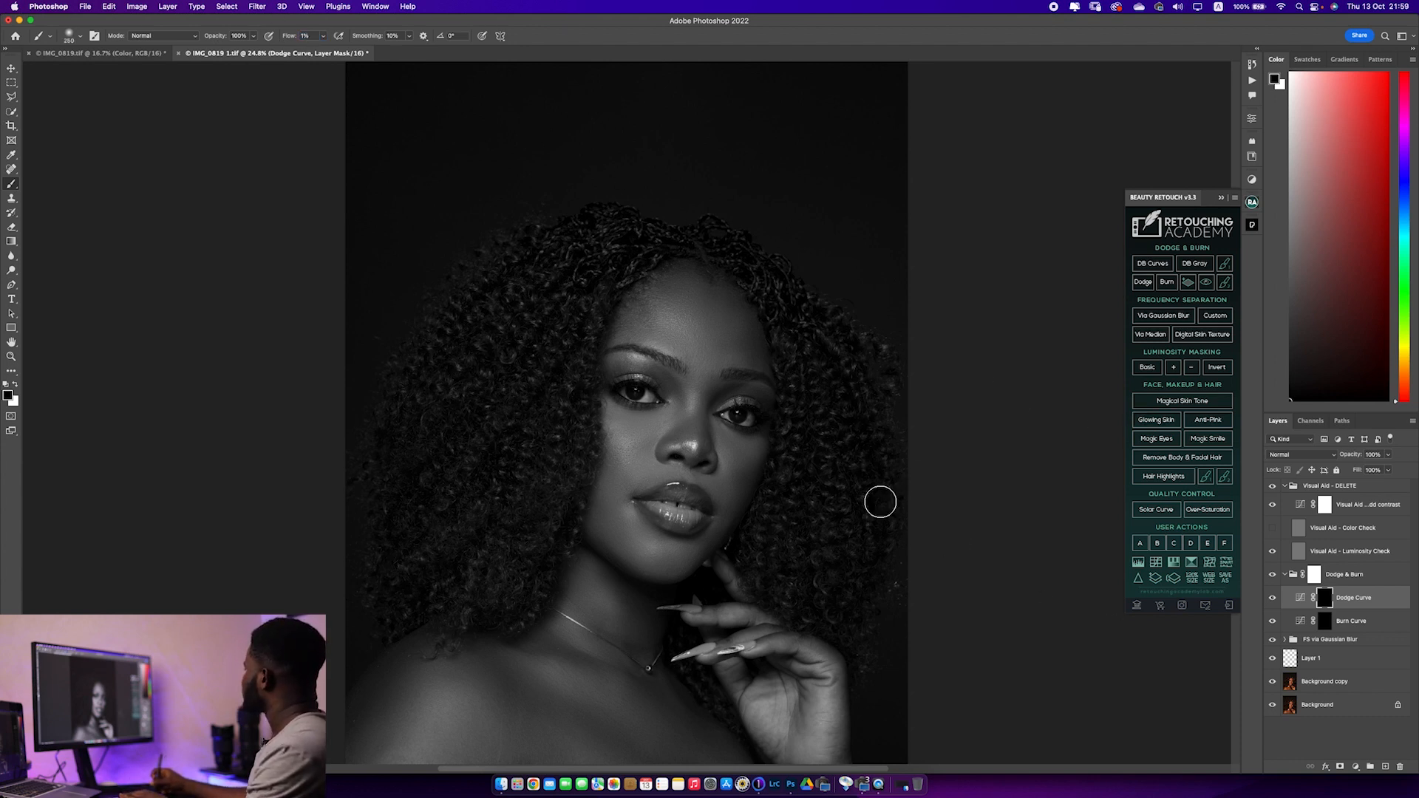
key("bracketleft")
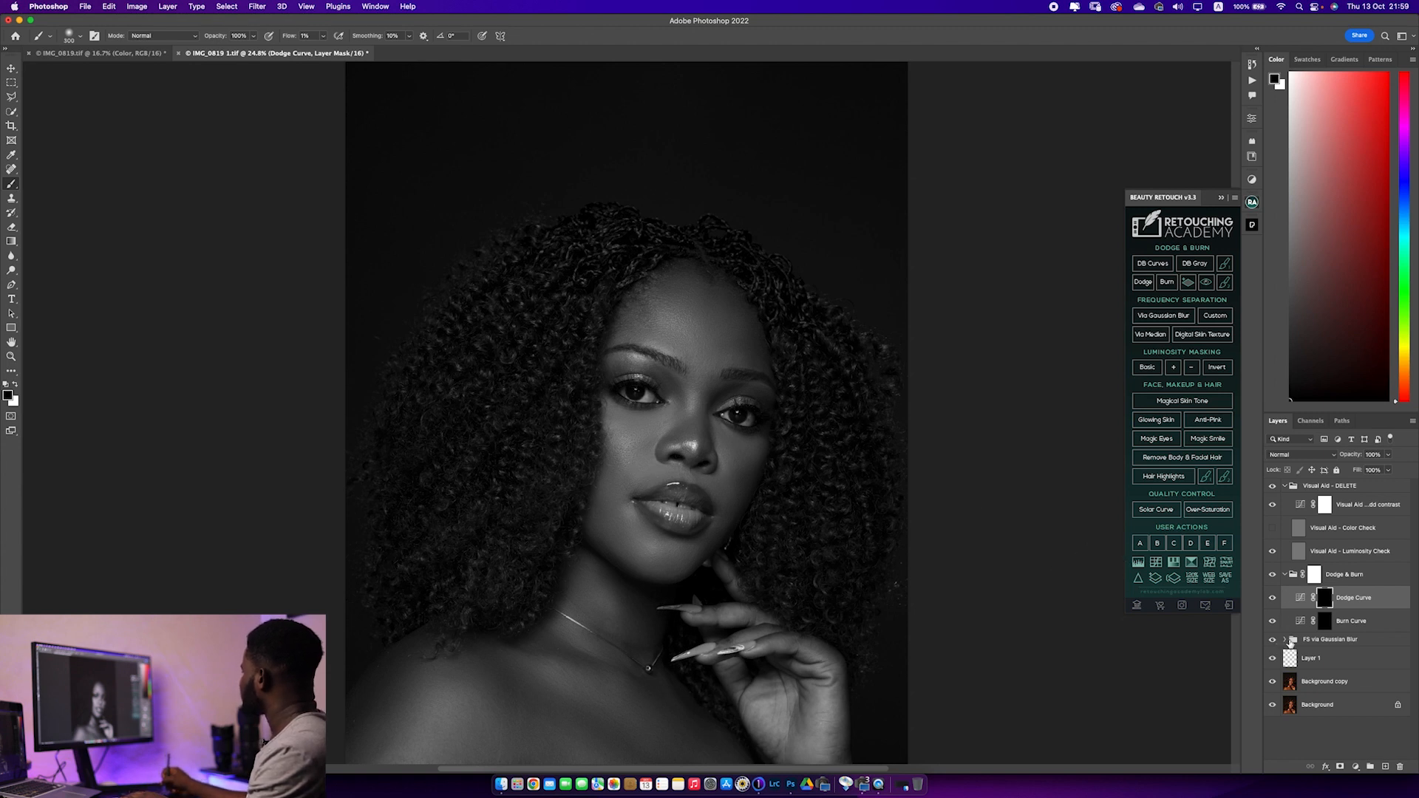
Toggle the FS via Gaussian Blur group's visibility to compare the skin in the black-and-white view
left_click(1328, 642)
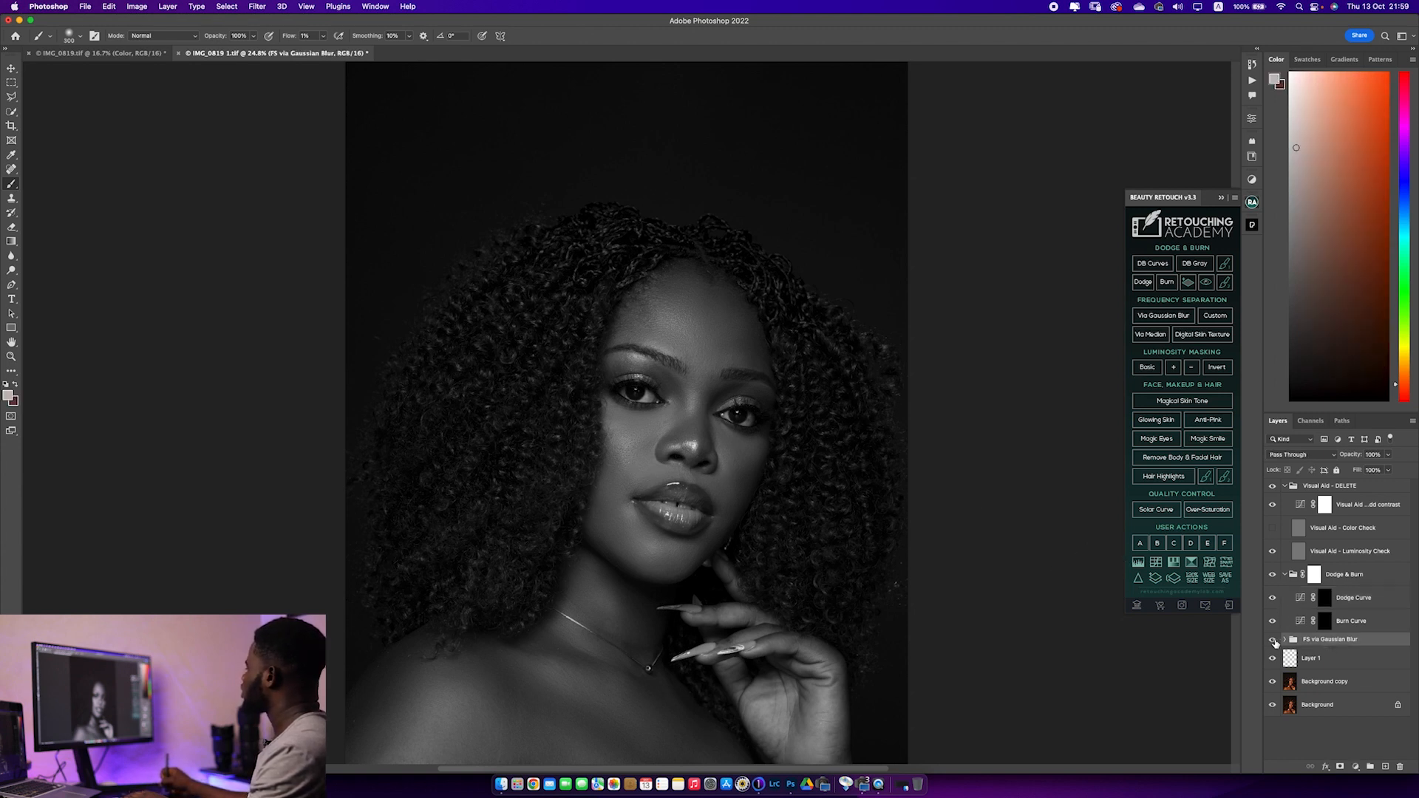
left_click(1272, 640)
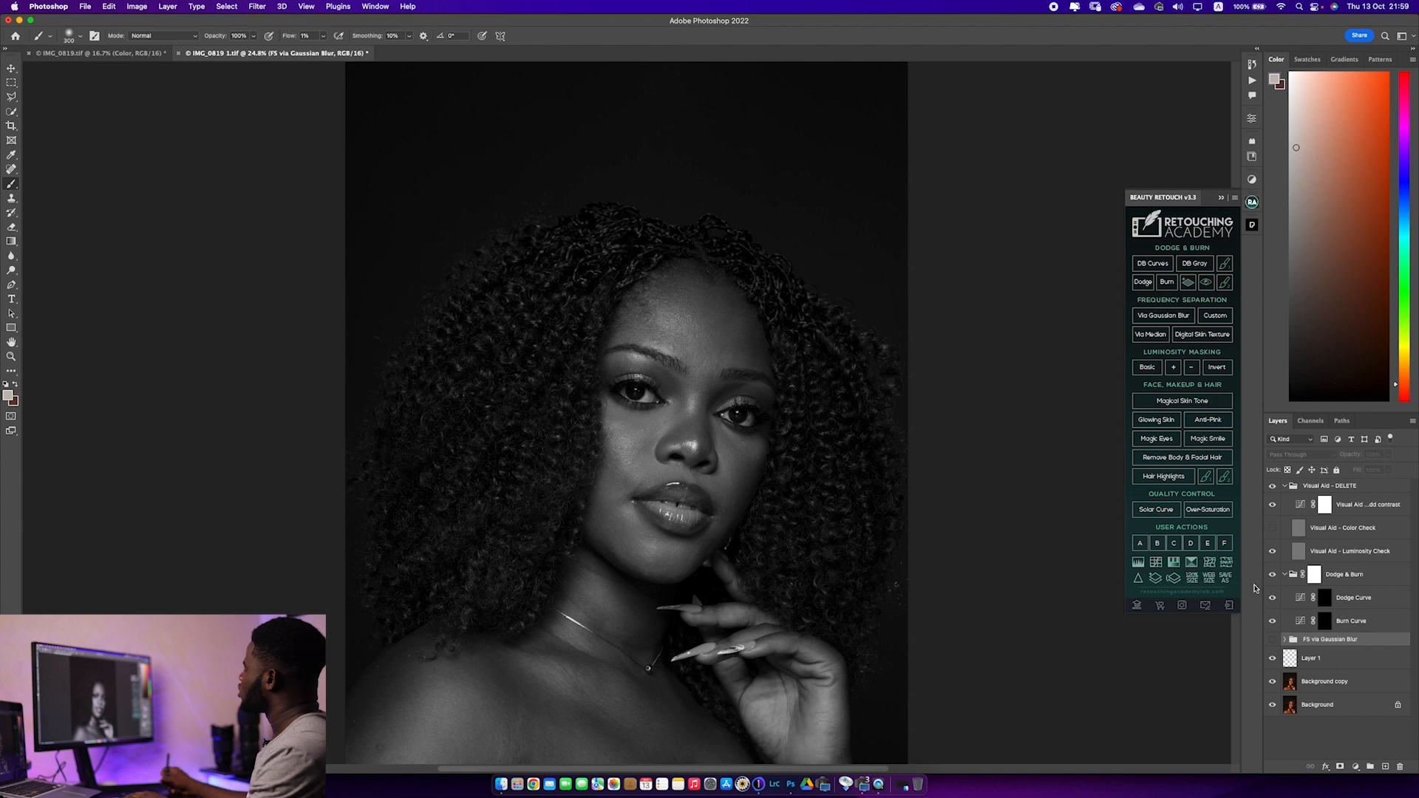
left_click(1273, 640)
left_click(1273, 641)
left_click(1273, 640)
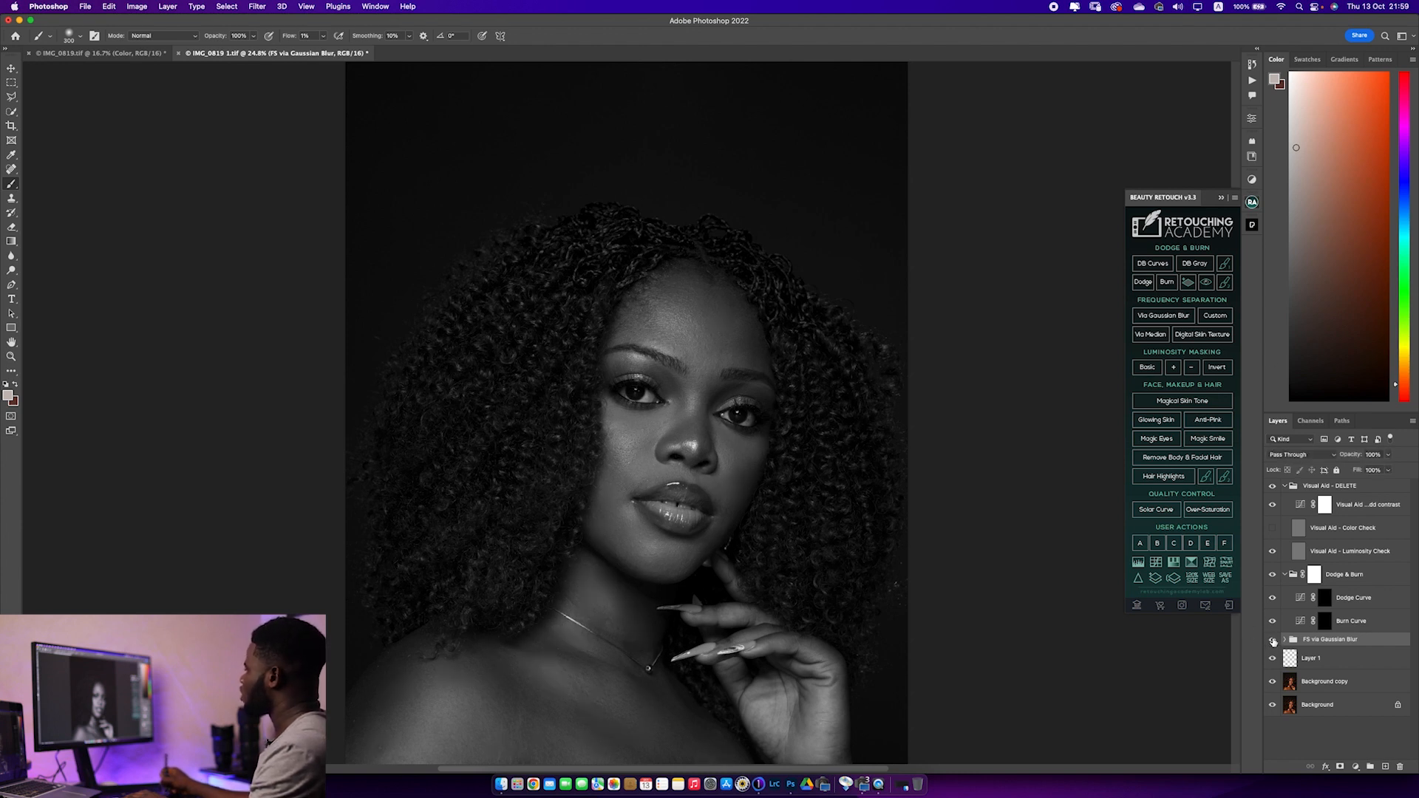
Reselect the Dodge Curve mask, set the brush to 300 px, and make white the foreground colour
key("bracketright")
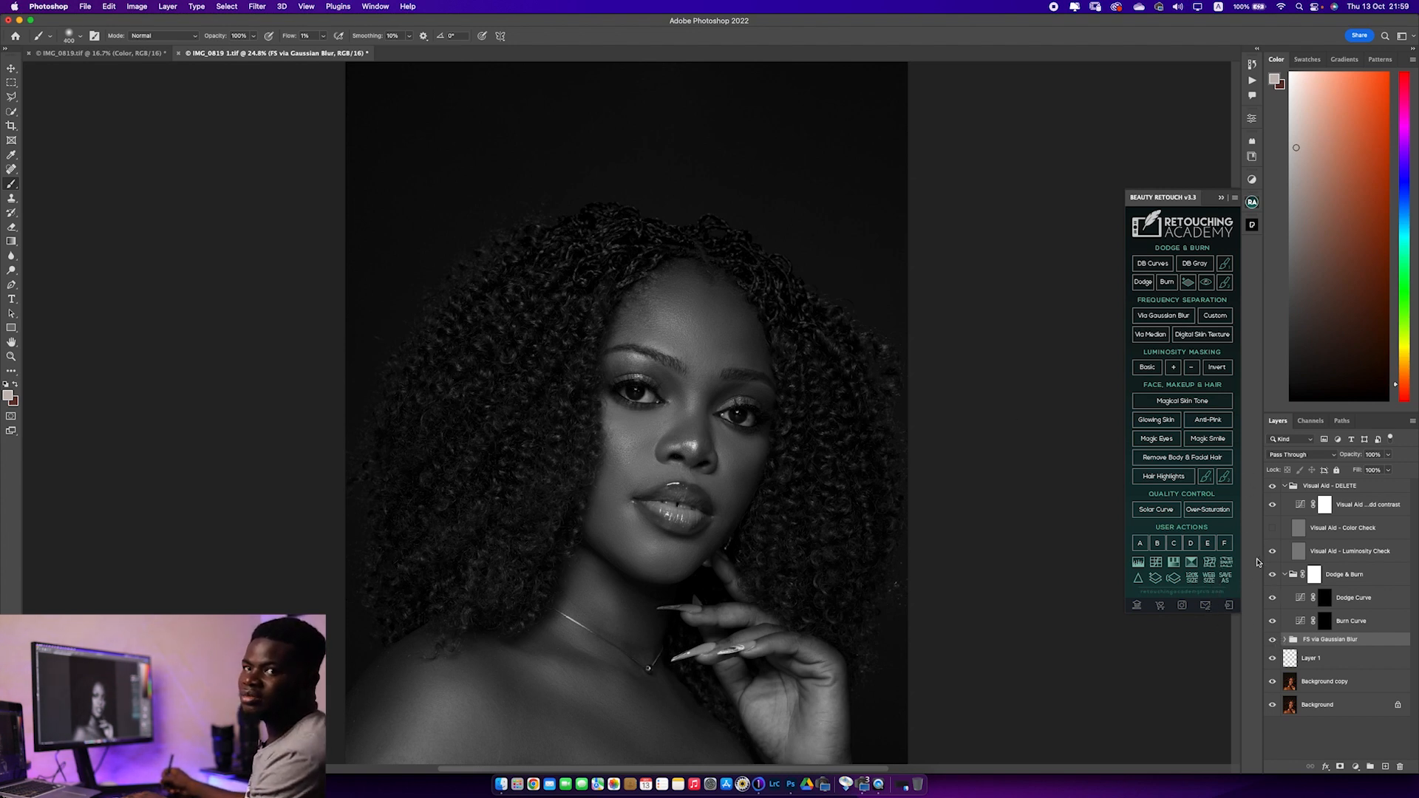
left_click(1326, 601)
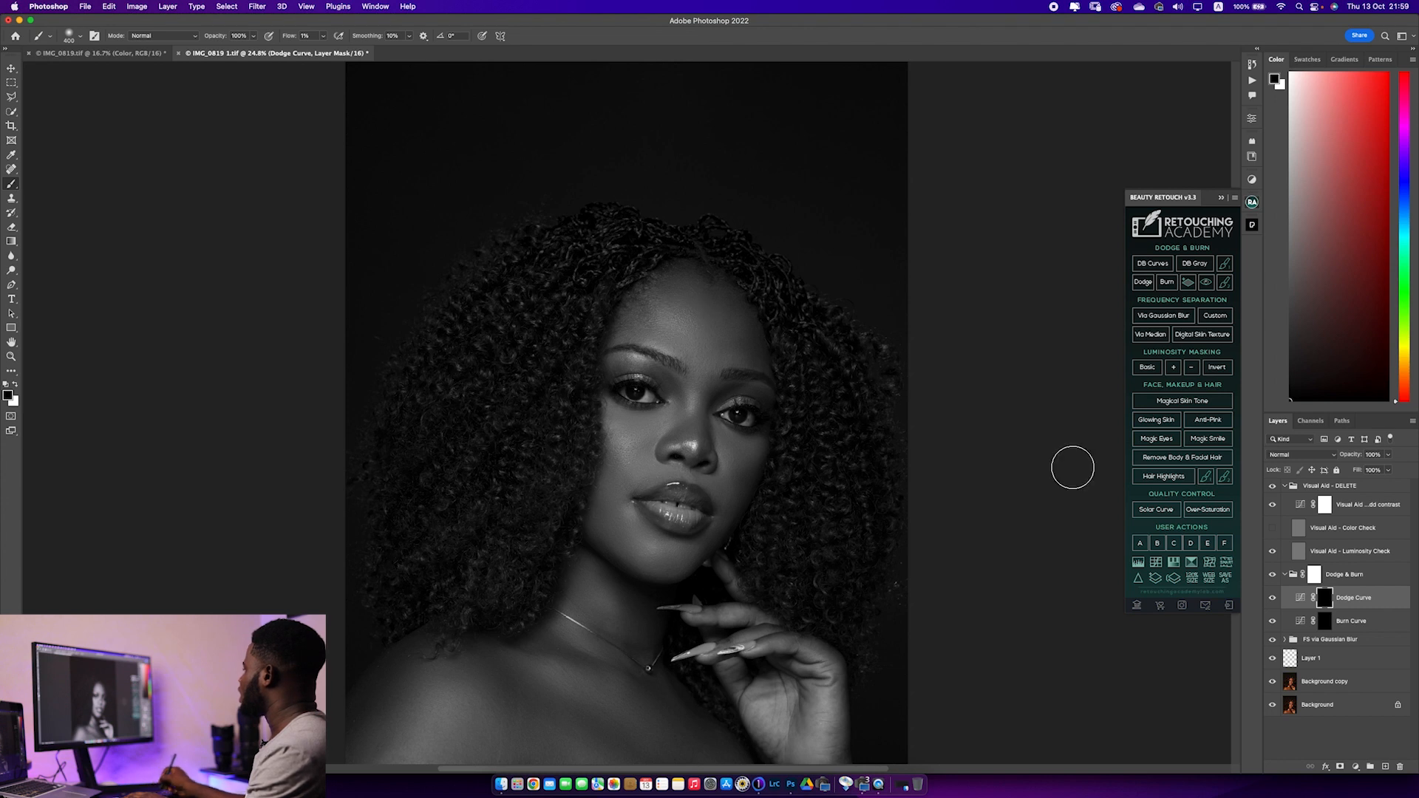
key("]")
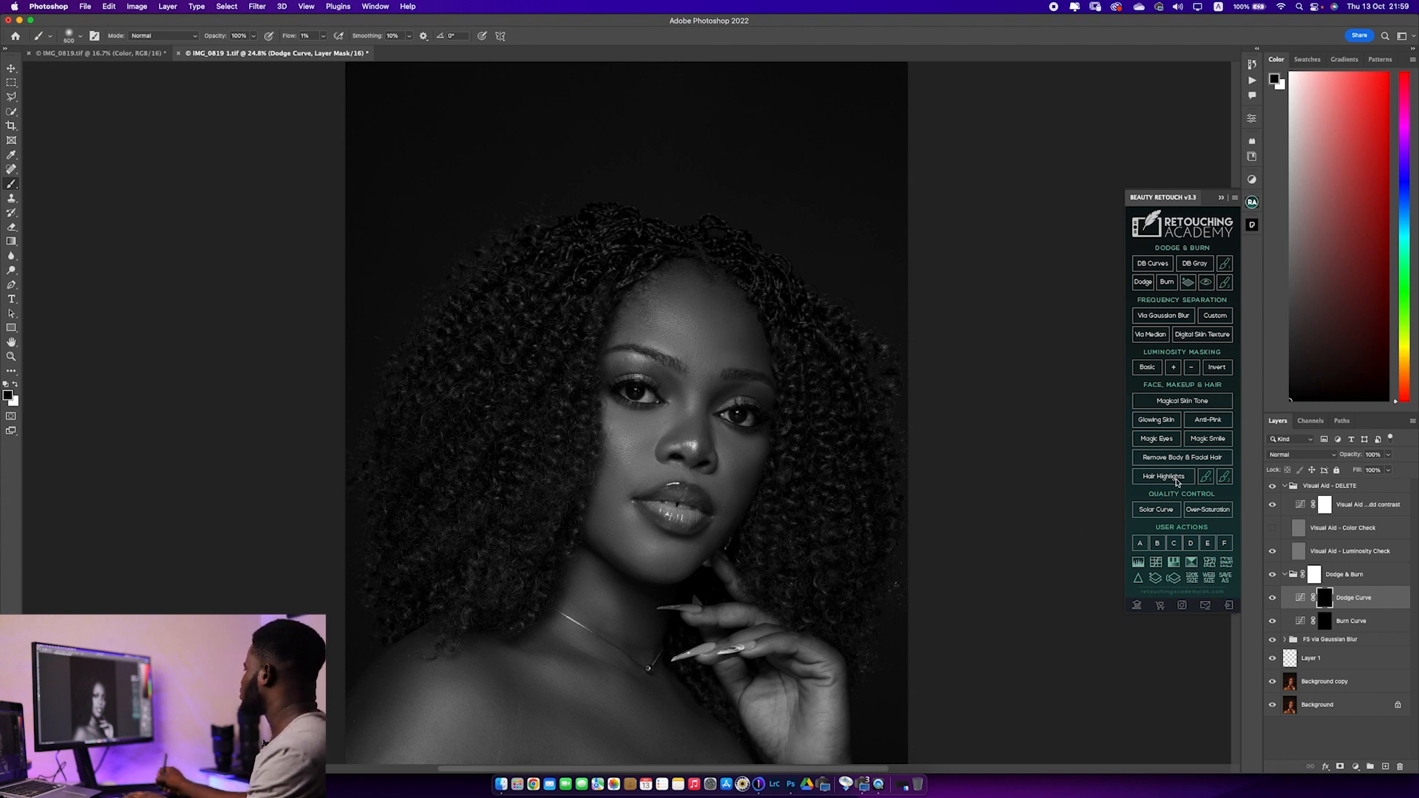
key("[")
key("[")
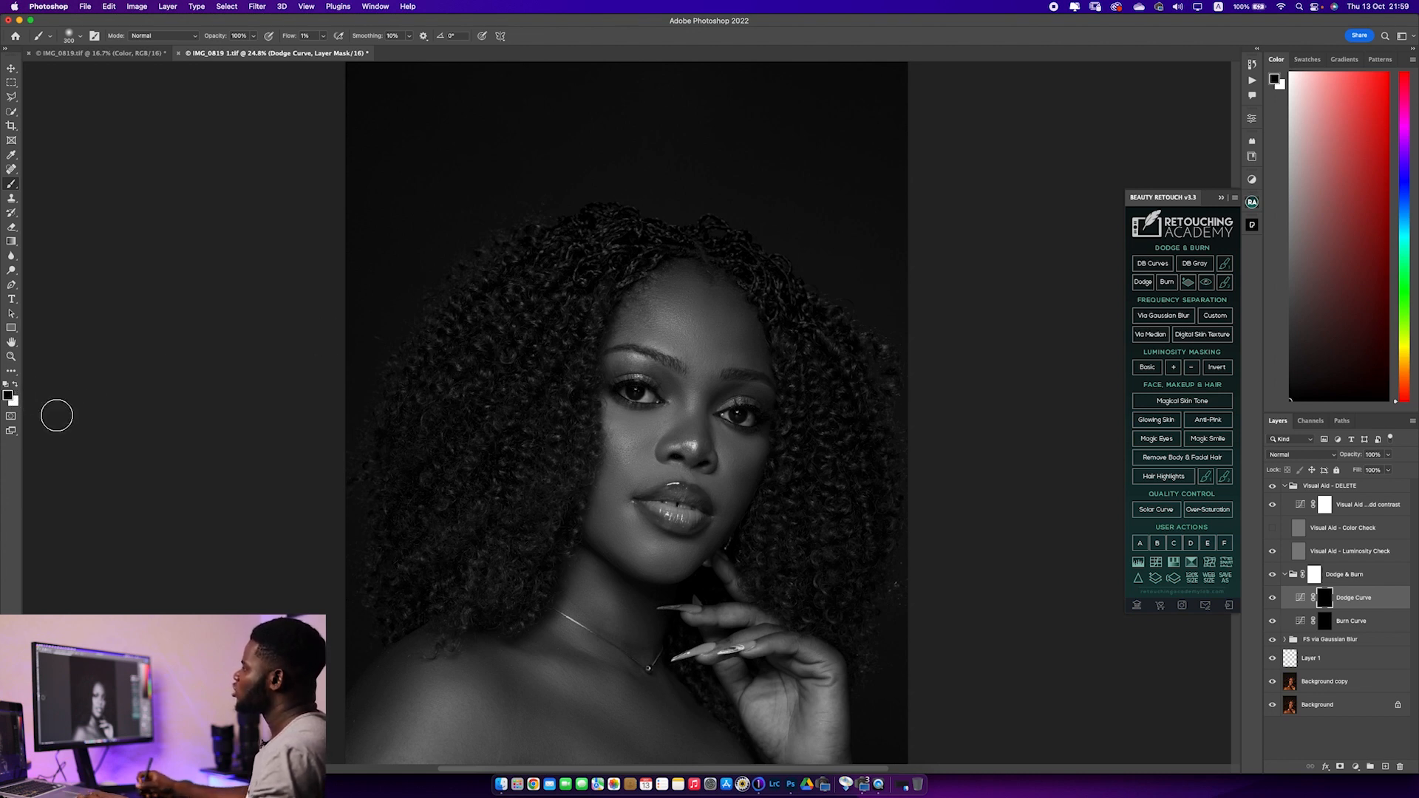
left_click(15, 384)
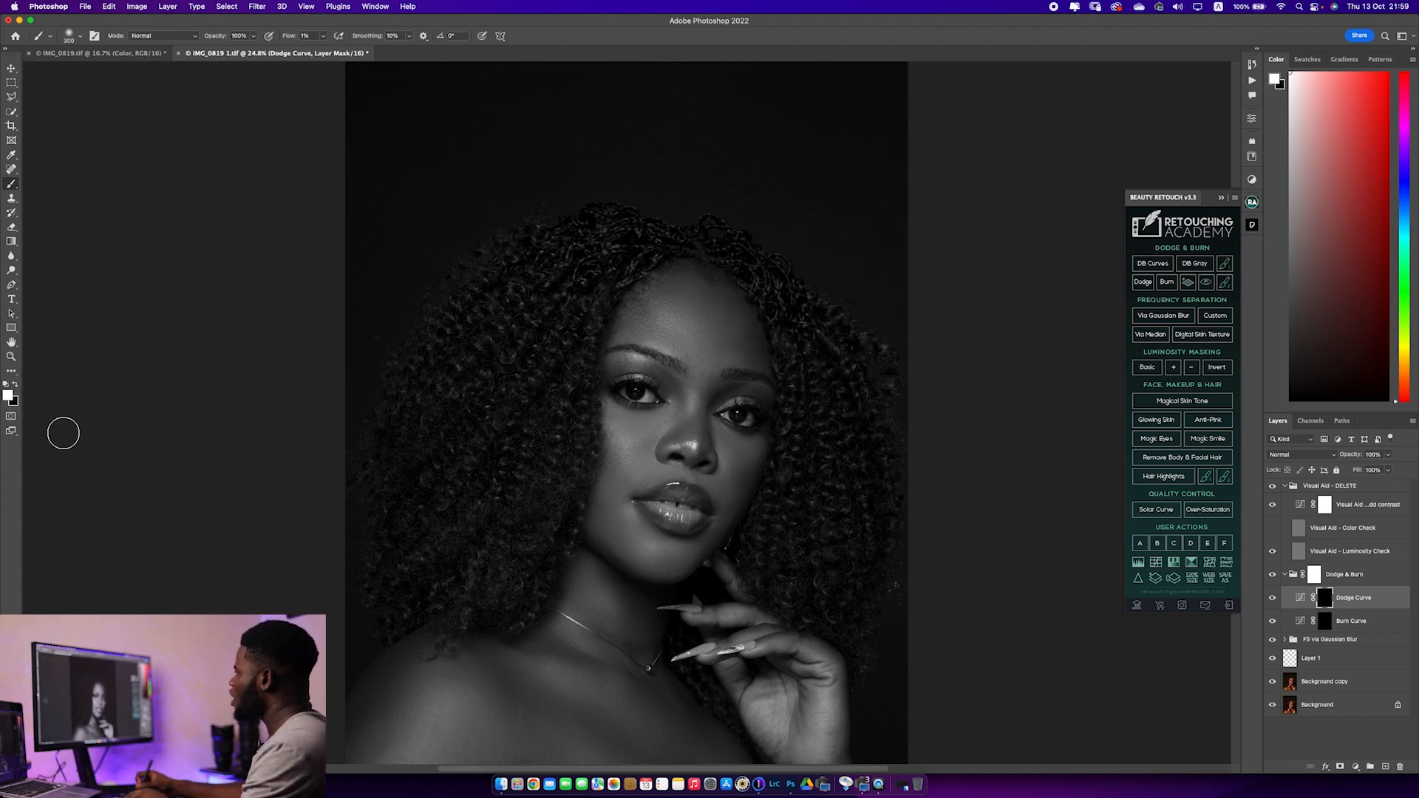
Dodge the middle of the forehead on the Dodge Curve mask, and toggle the FS via Gaussian Blur group's visibility
key("bracketright")
key("bracketright")
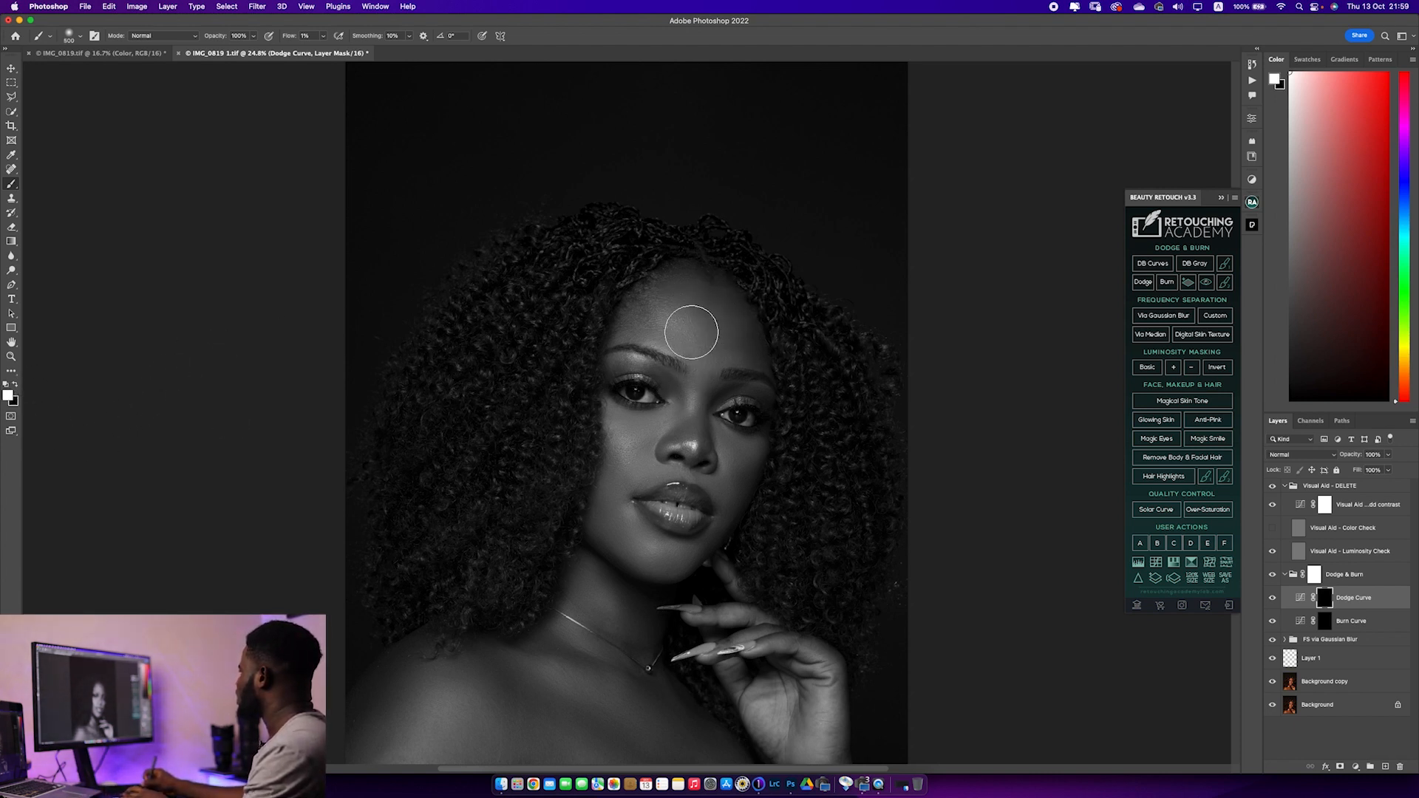
mouse_move(707, 344)
left_mouse_down()
mouse_move(684, 333)
mouse_move(703, 343)
mouse_move(690, 305)
mouse_move(682, 338)
left_mouse_up()
key("bracketleft")
key("bracketleft")
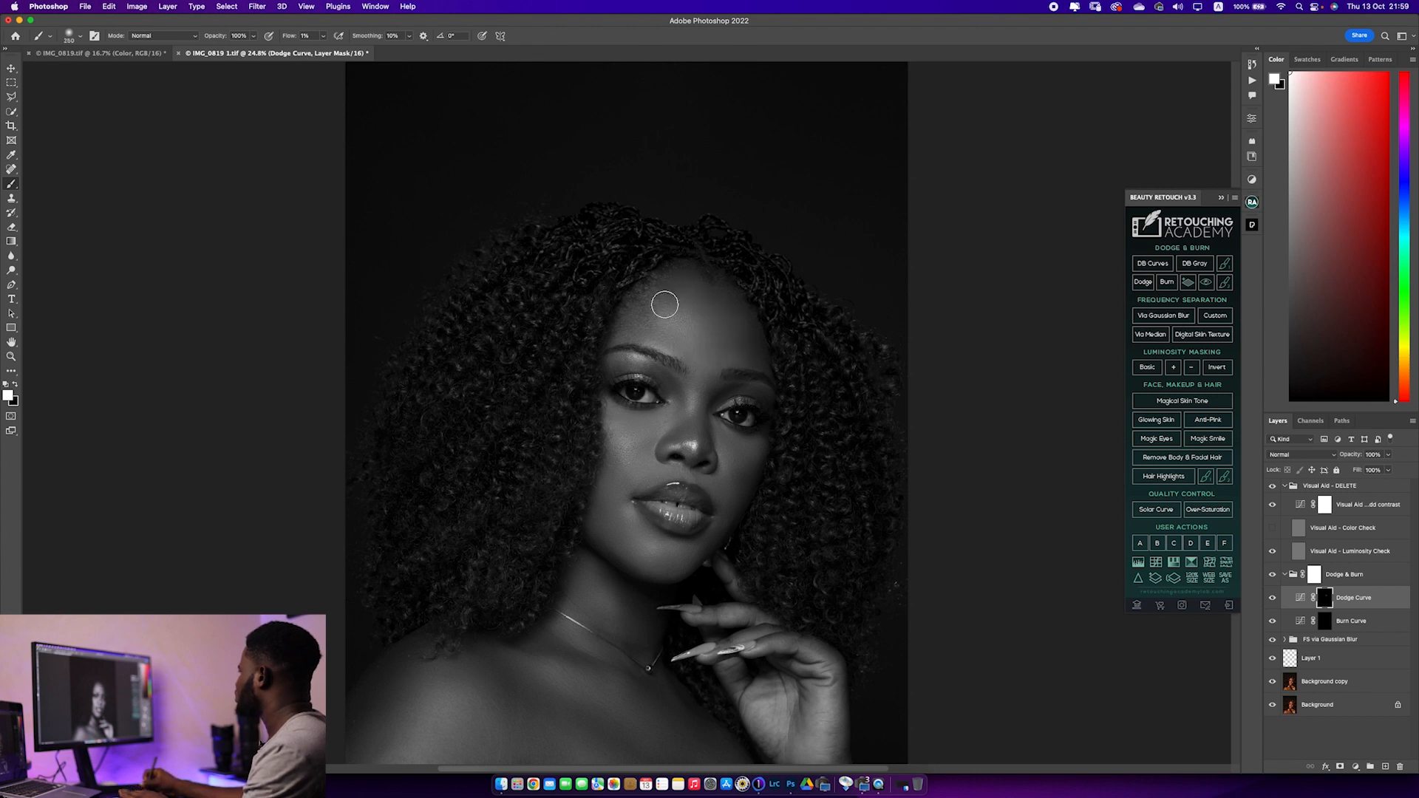
mouse_move(719, 328)
left_mouse_down()
mouse_move(709, 368)
mouse_move(709, 353)
left_mouse_up()
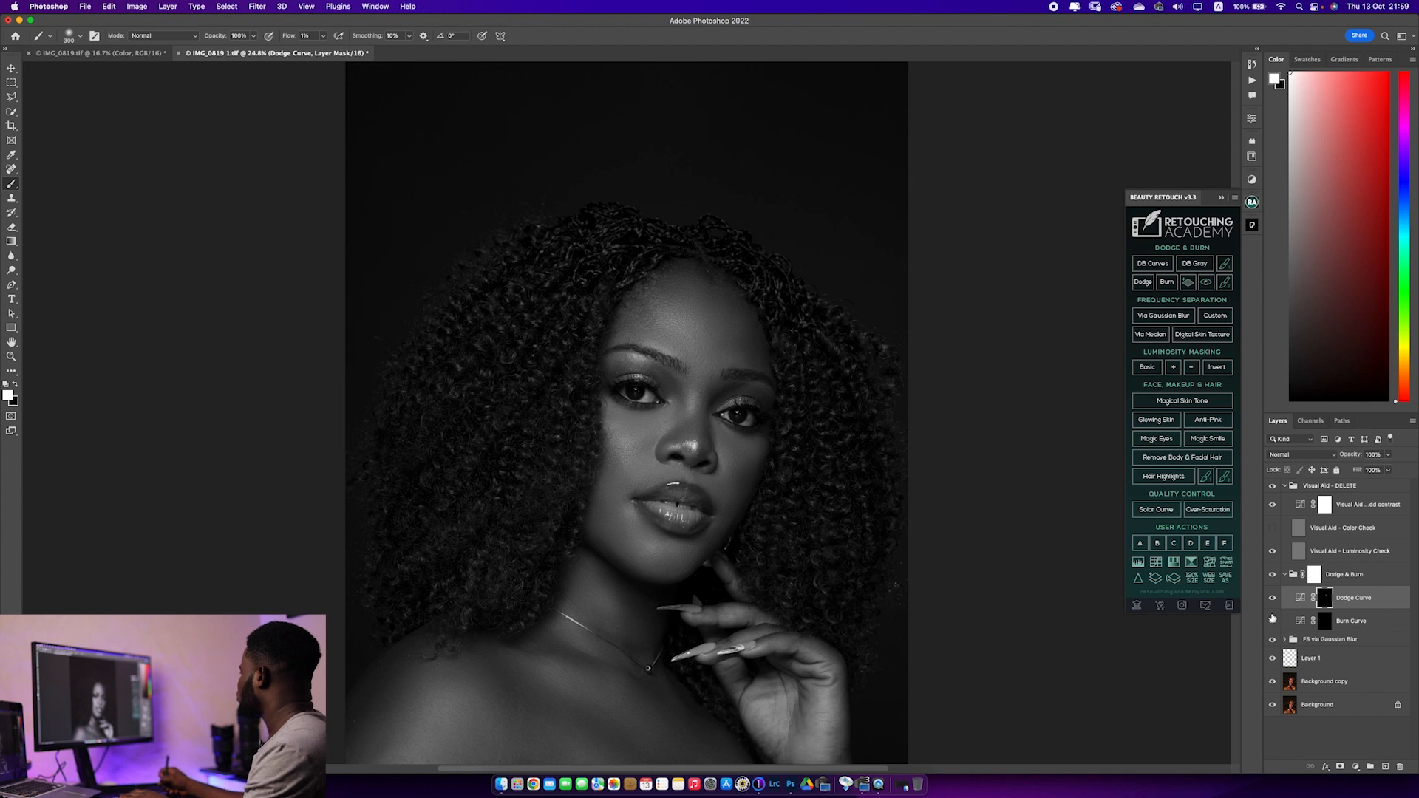
left_click(1273, 639)
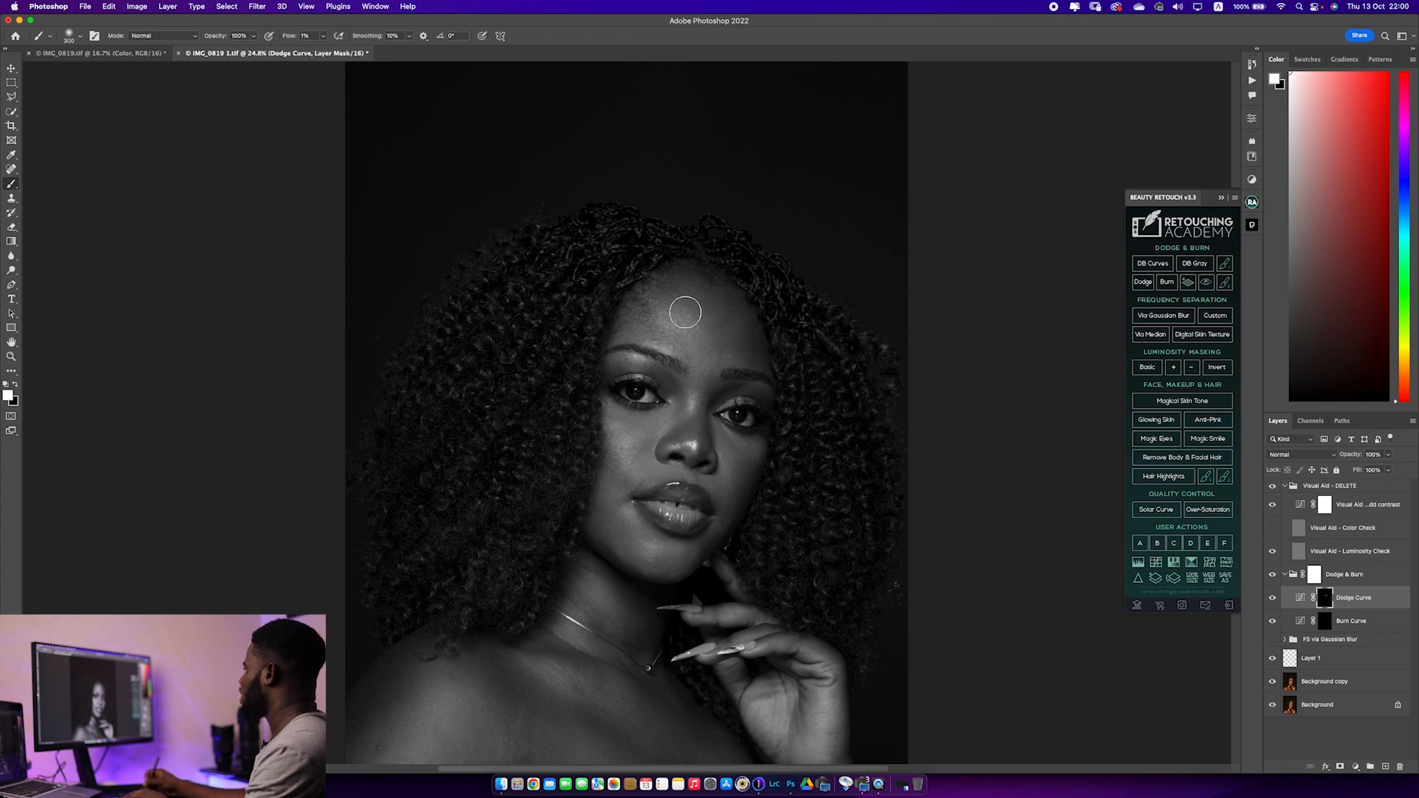
Build up the forehead highlight on the Dodge Curve mask with a brush varied around 300 px
key("bracketleft")
key("bracketleft")
key("bracketleft")
key("bracketleft")
key("bracketright")
key("bracketright")
key("bracketright")
key("bracketleft")
key("bracketright")
key("bracketright")
key("bracketleft")
key("bracketleft")
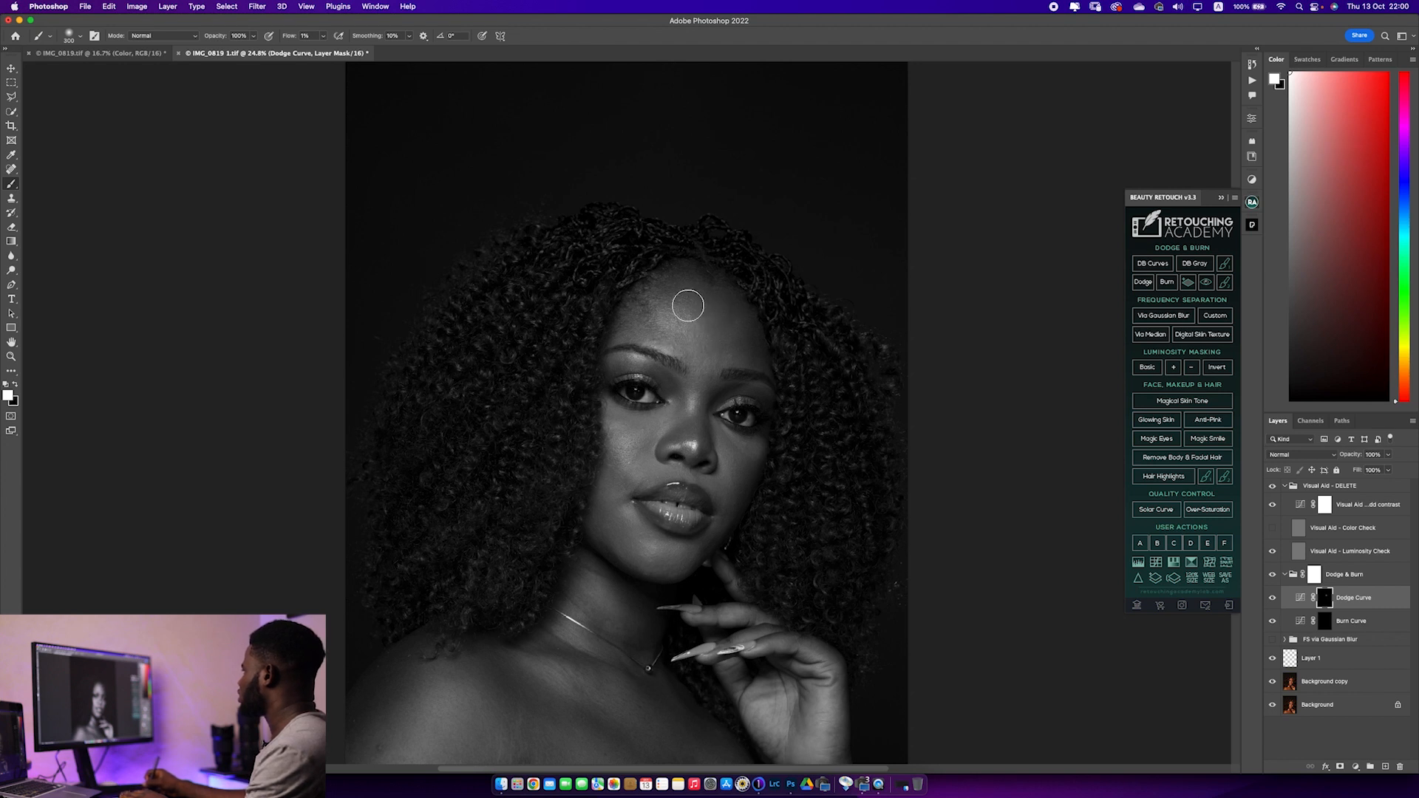
Dodge the subject's right cheek at 300 px and the bridge of the nose at 175 to 200 px
key("bracketleft")
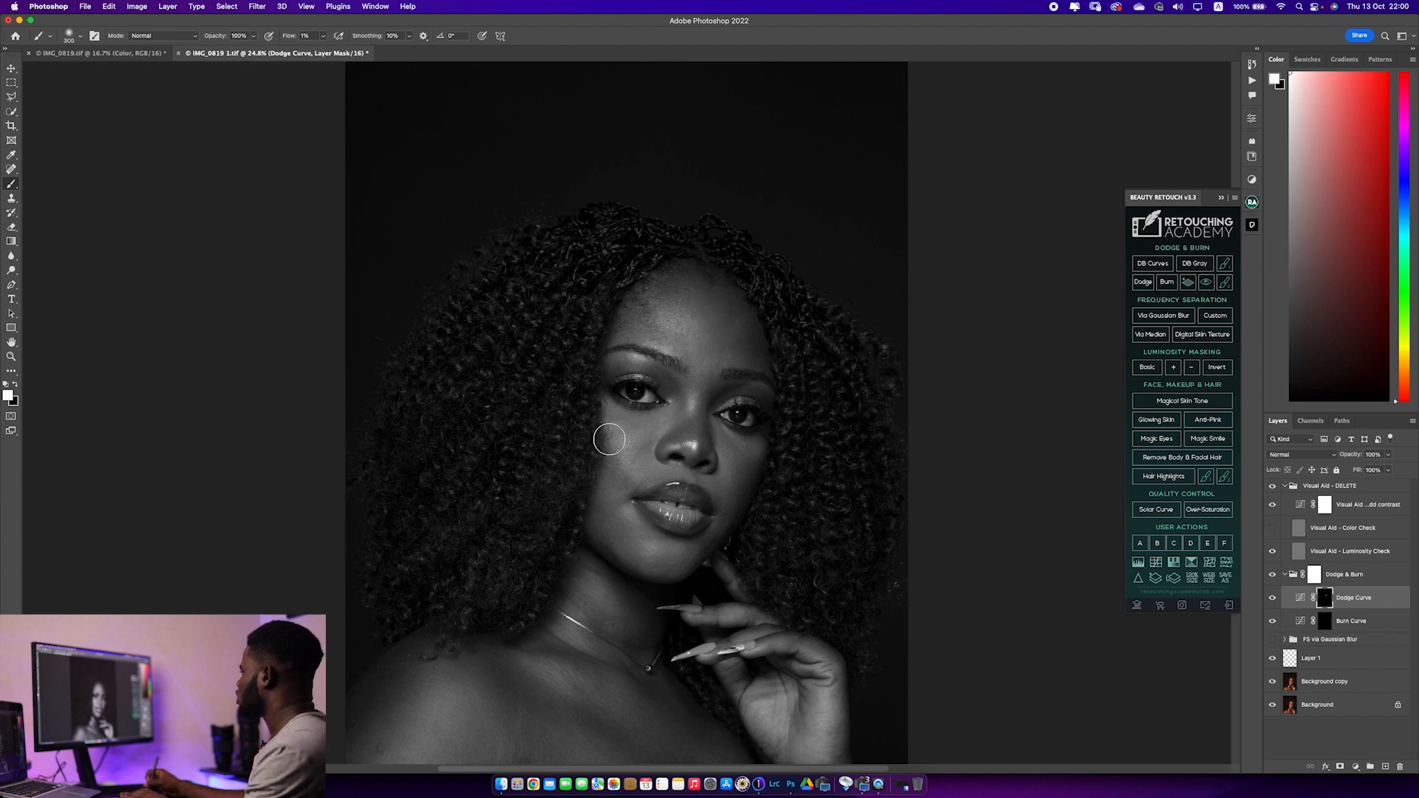
key("bracketright")
key("bracketleft")
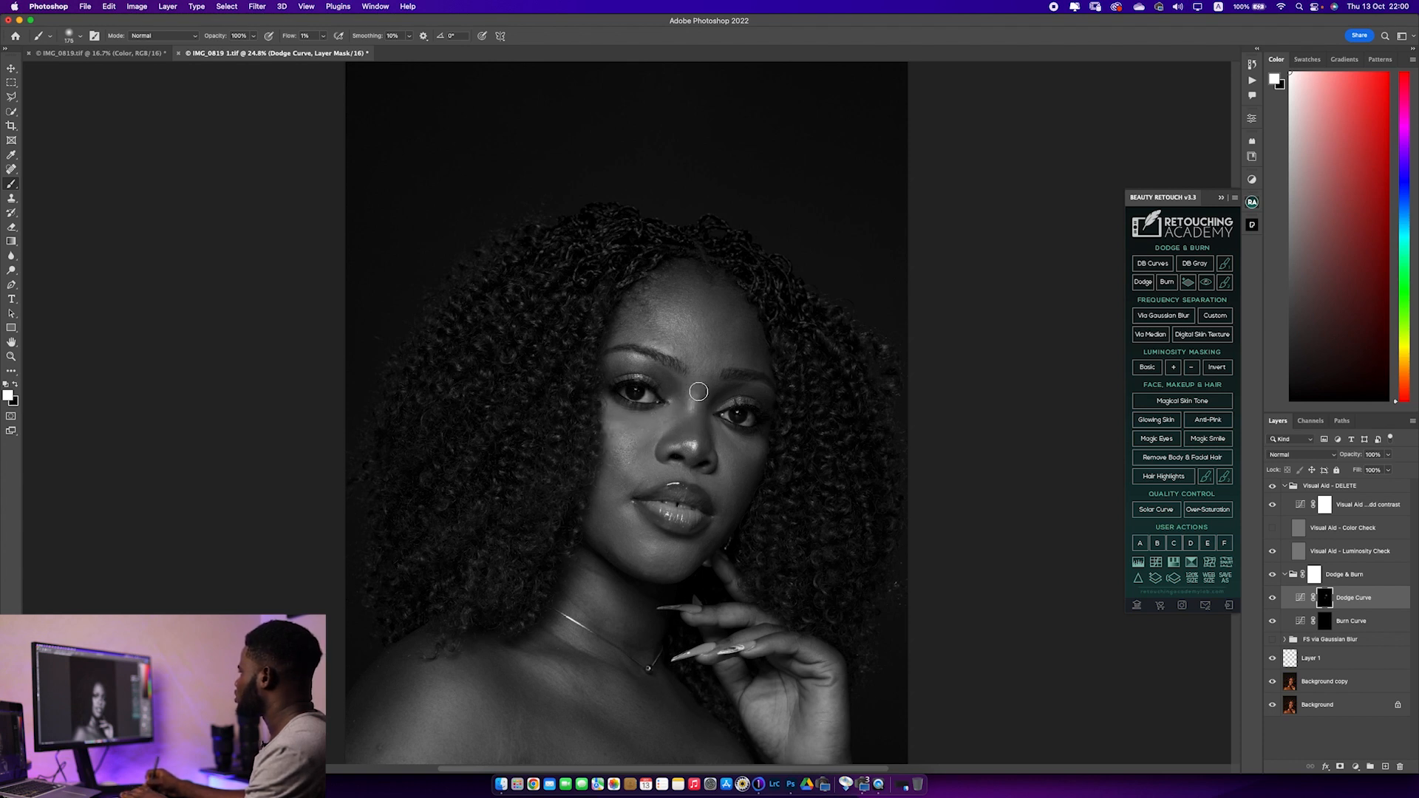
key("bracketright")
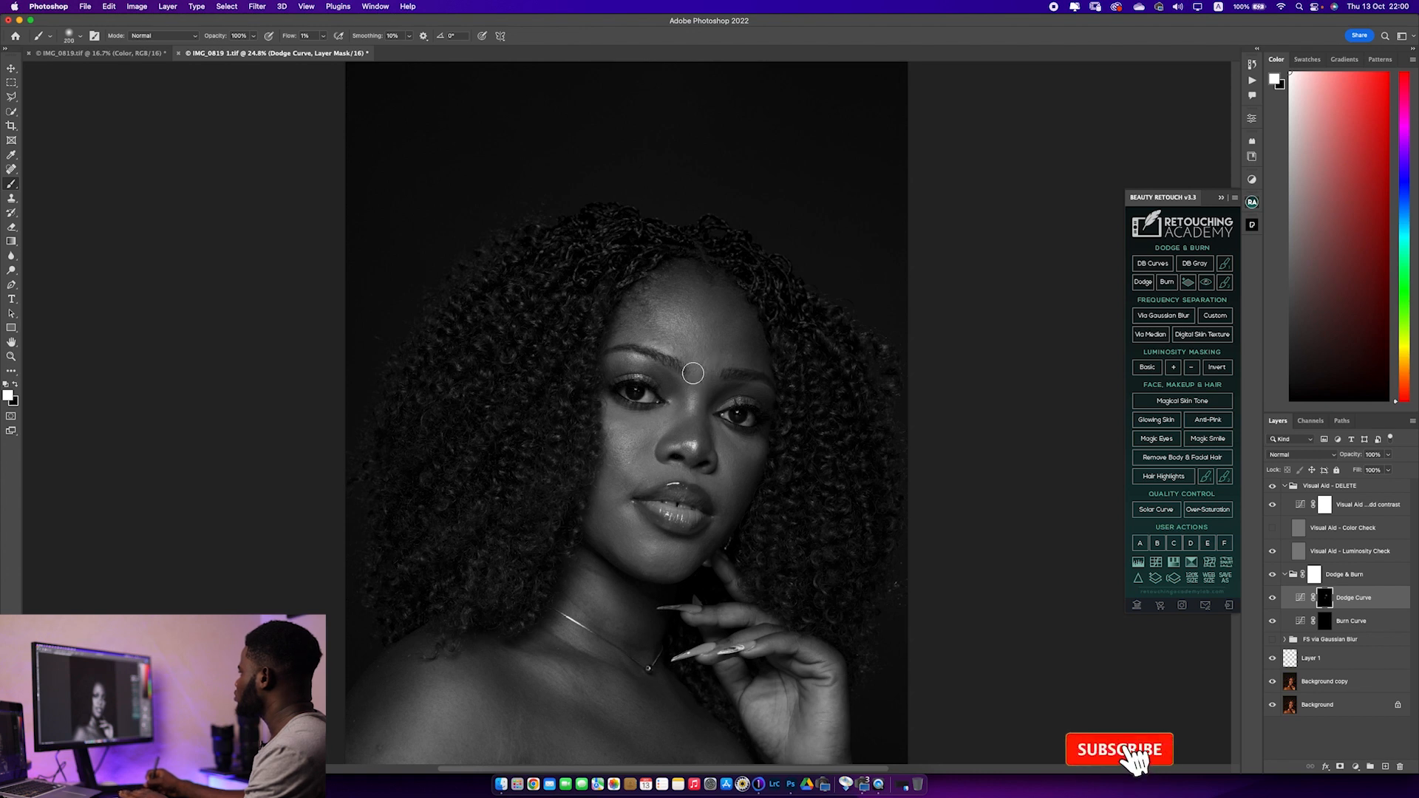
key("bracketleft")
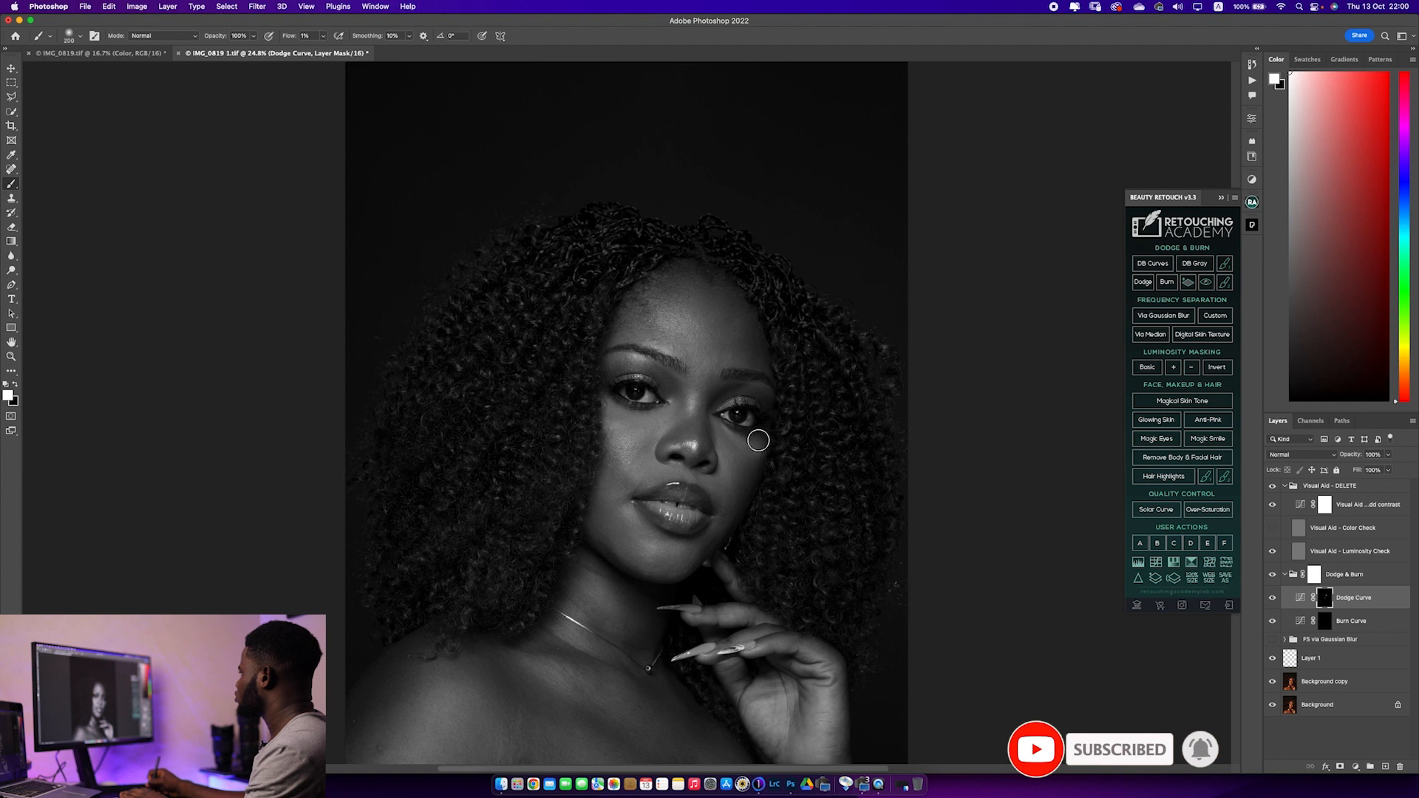
Dodge the subject's left cheek below the eye with a brush of about 250 px
key("bracketright")
key("bracketright")
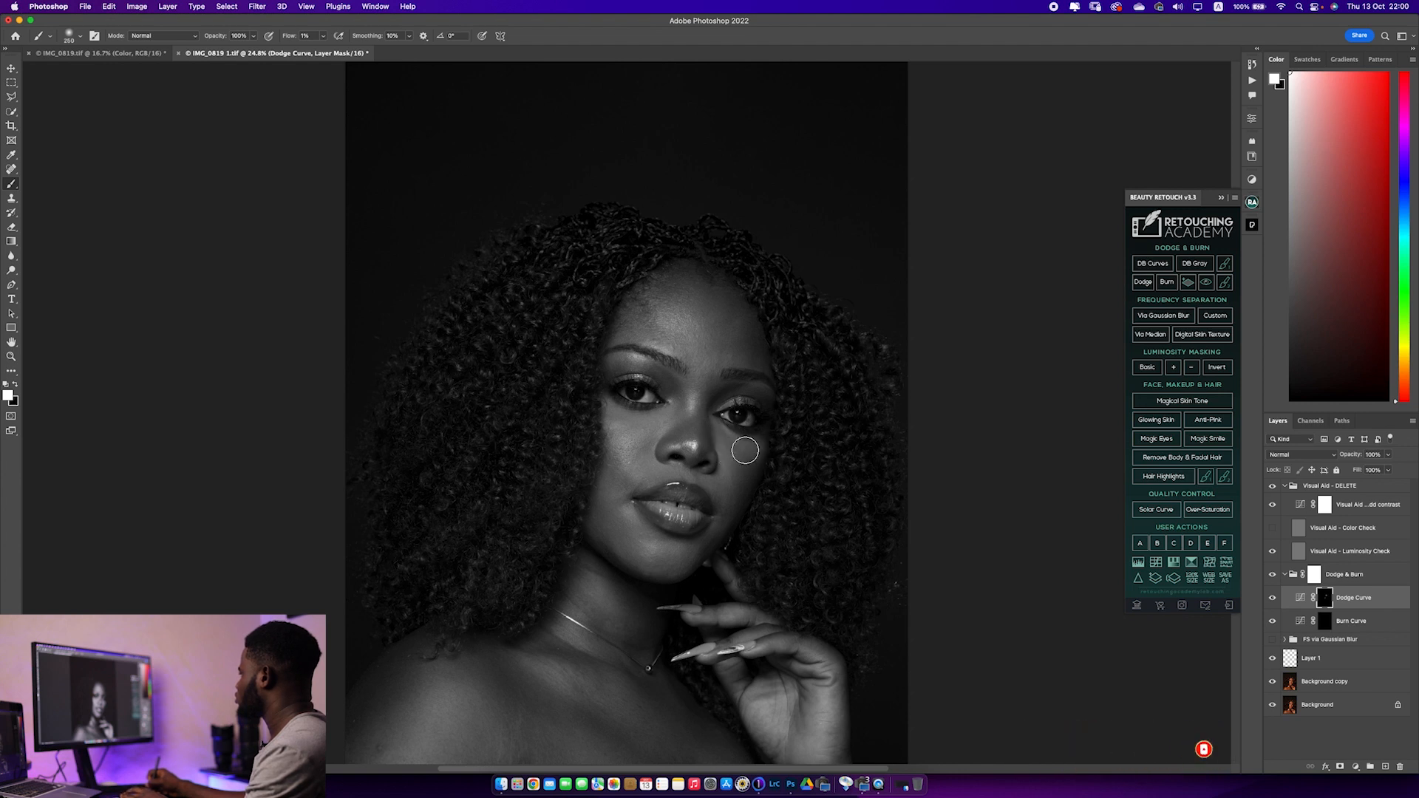
key("bracketleft")
key("bracketleft")
Dodge the neck and the skin around the necklace with a 500 px brush, then 400 px
key("bracketright")
key("bracketright")
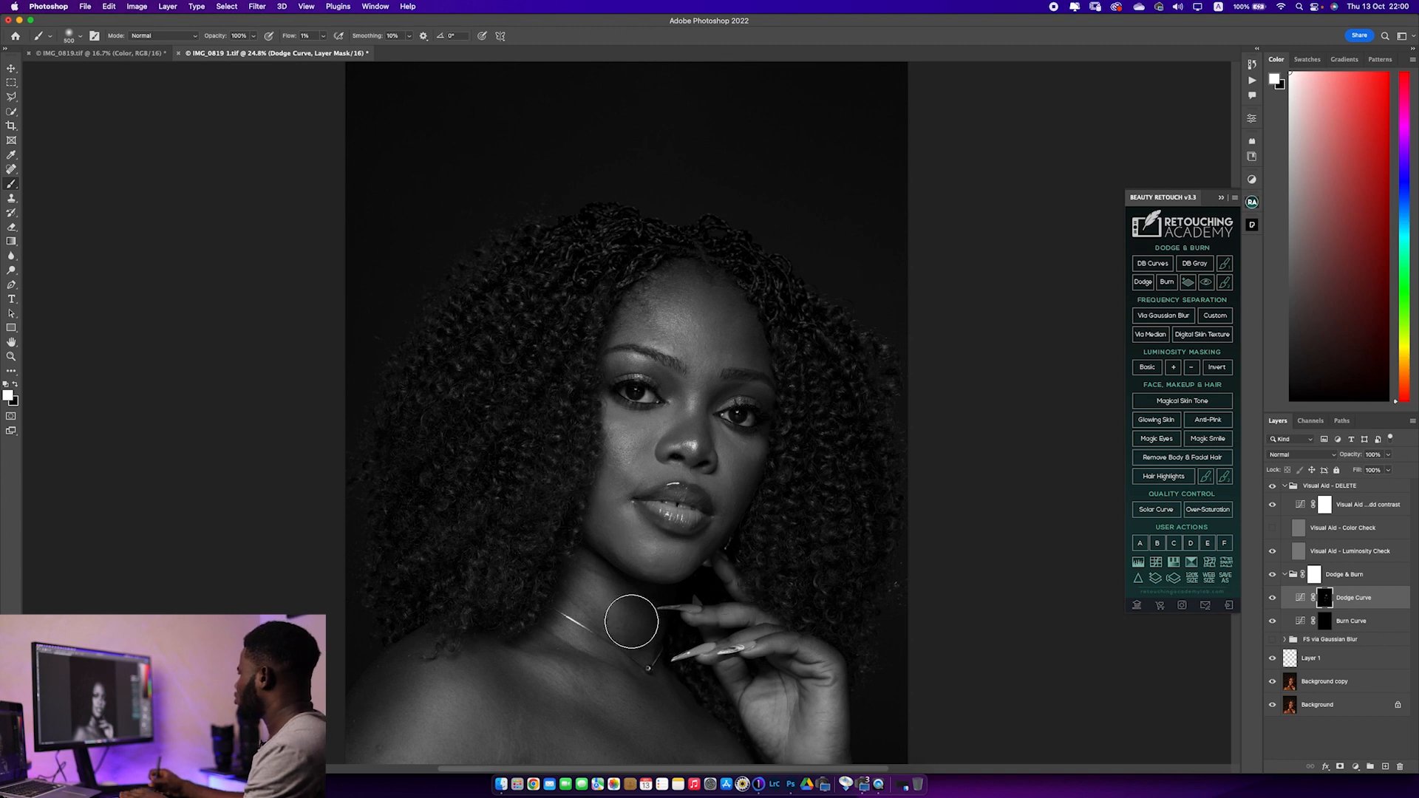
key("bracketleft")
key("bracketleft")
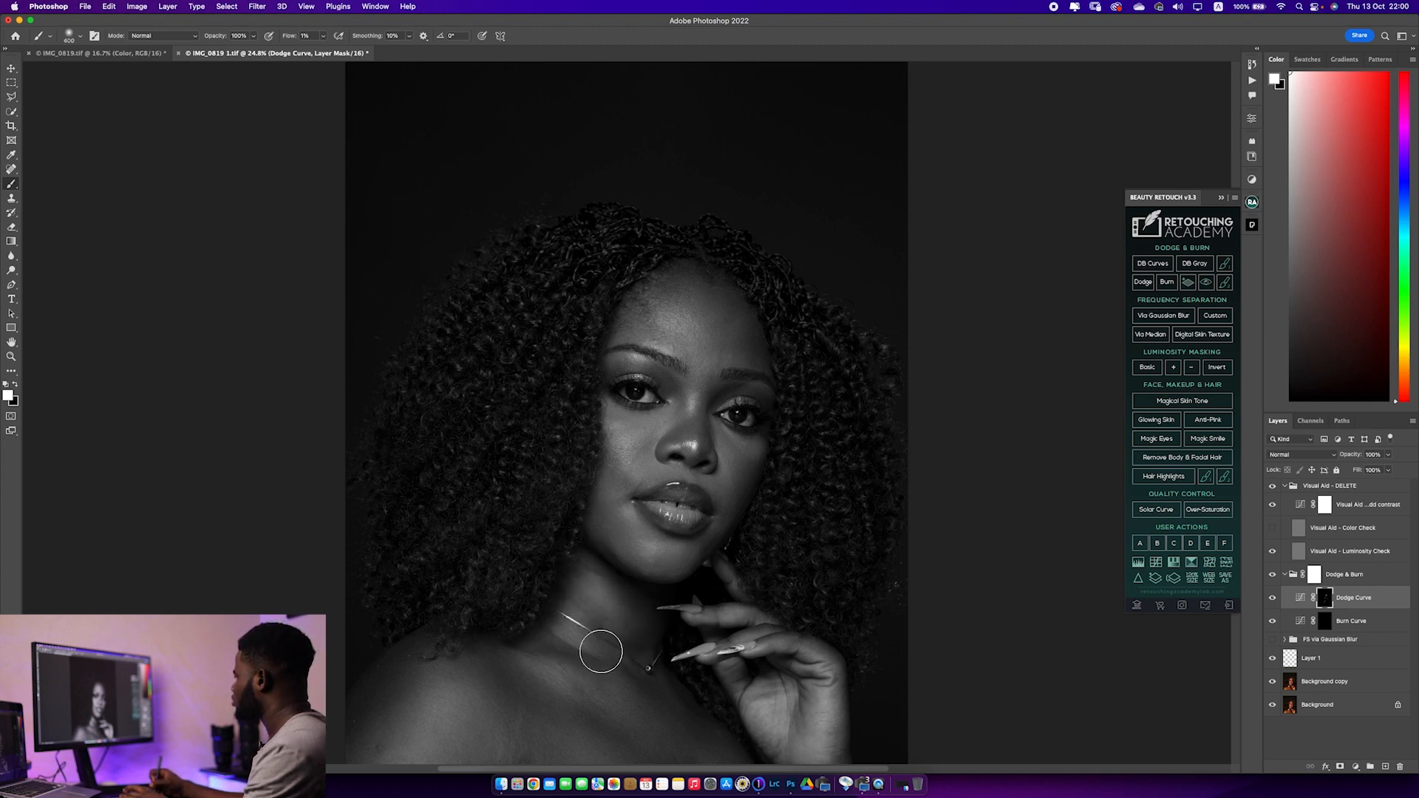
Dodge the subject's right shoulder with a 500 to 600 px brush and the upper chest with a 400 px brush
key("bracketright")
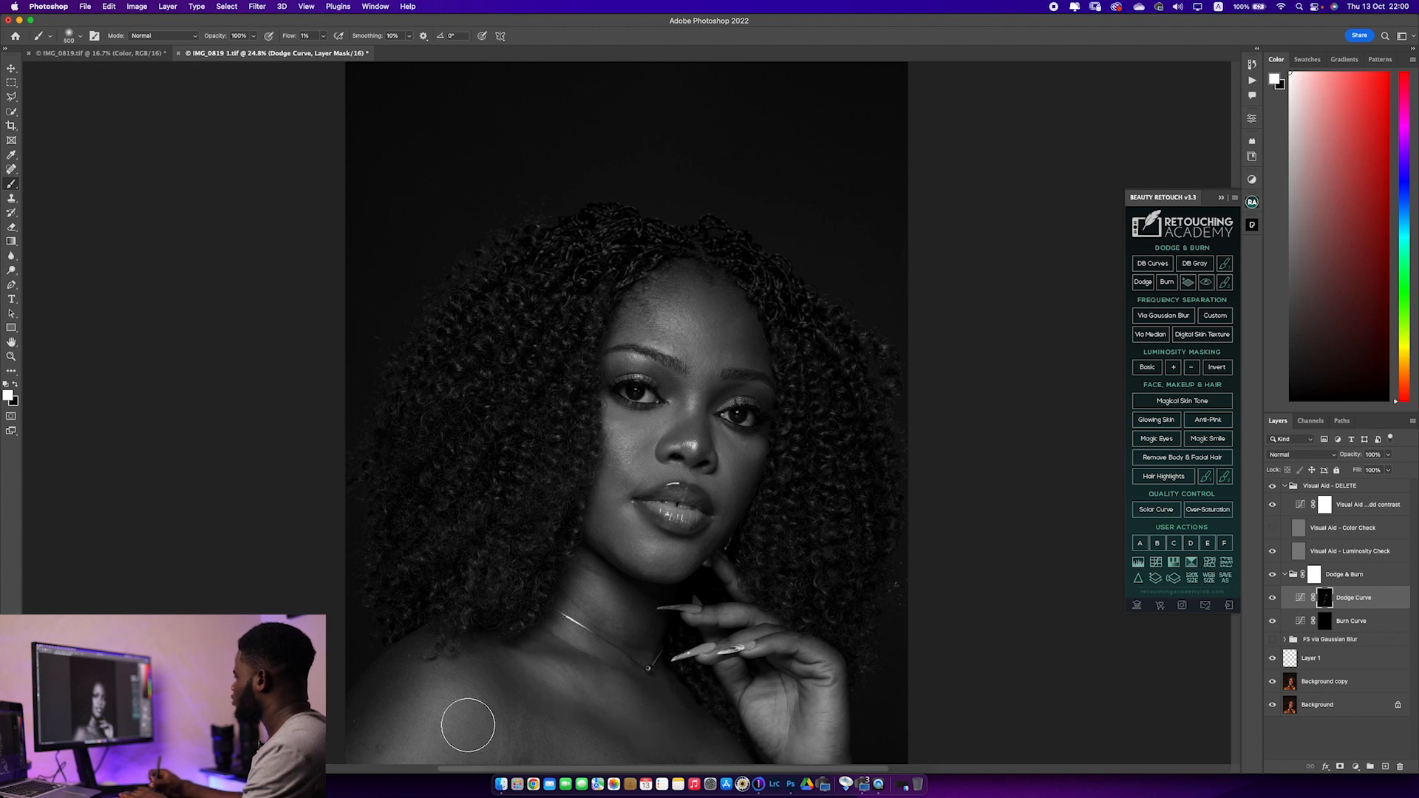
key("bracketright")
key("bracketleft")
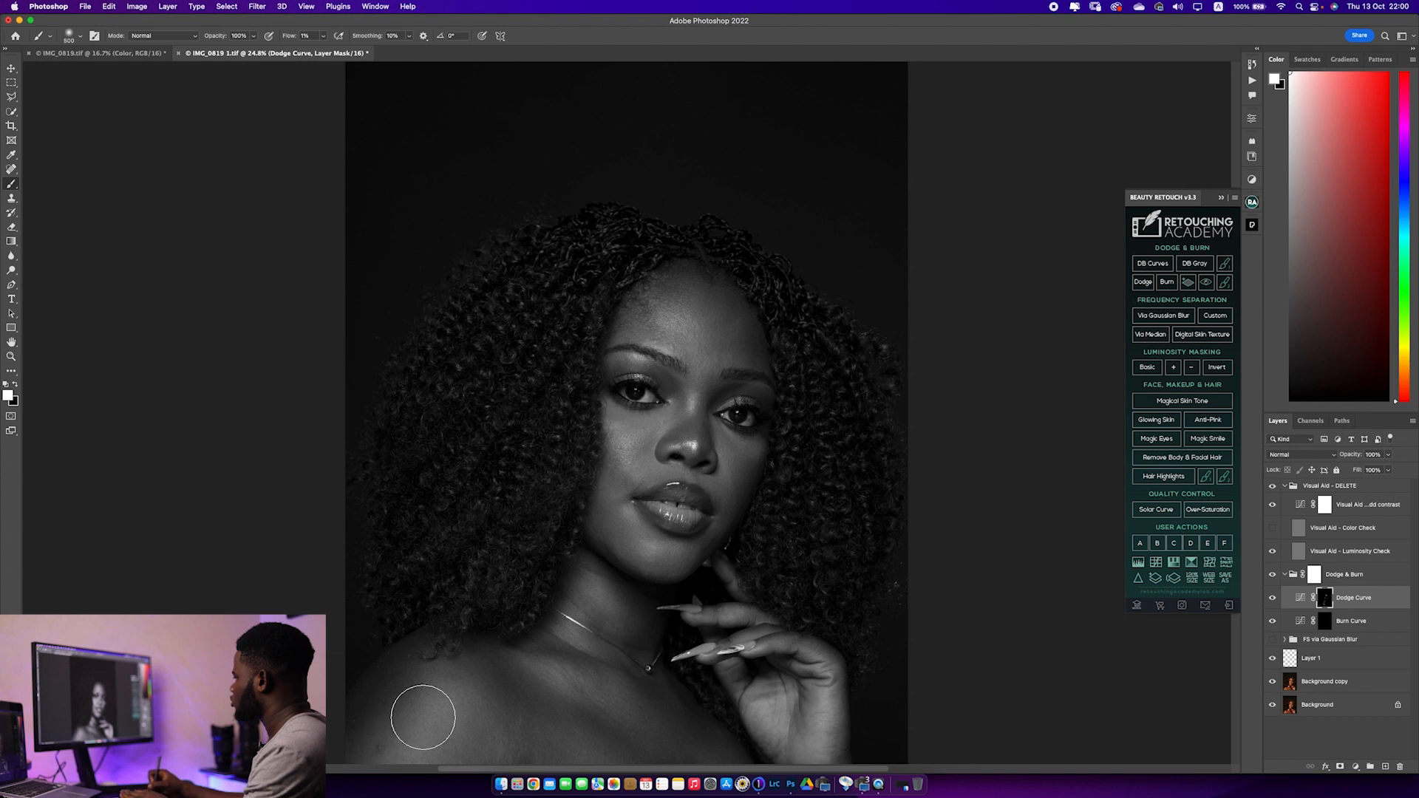
key("bracketleft")
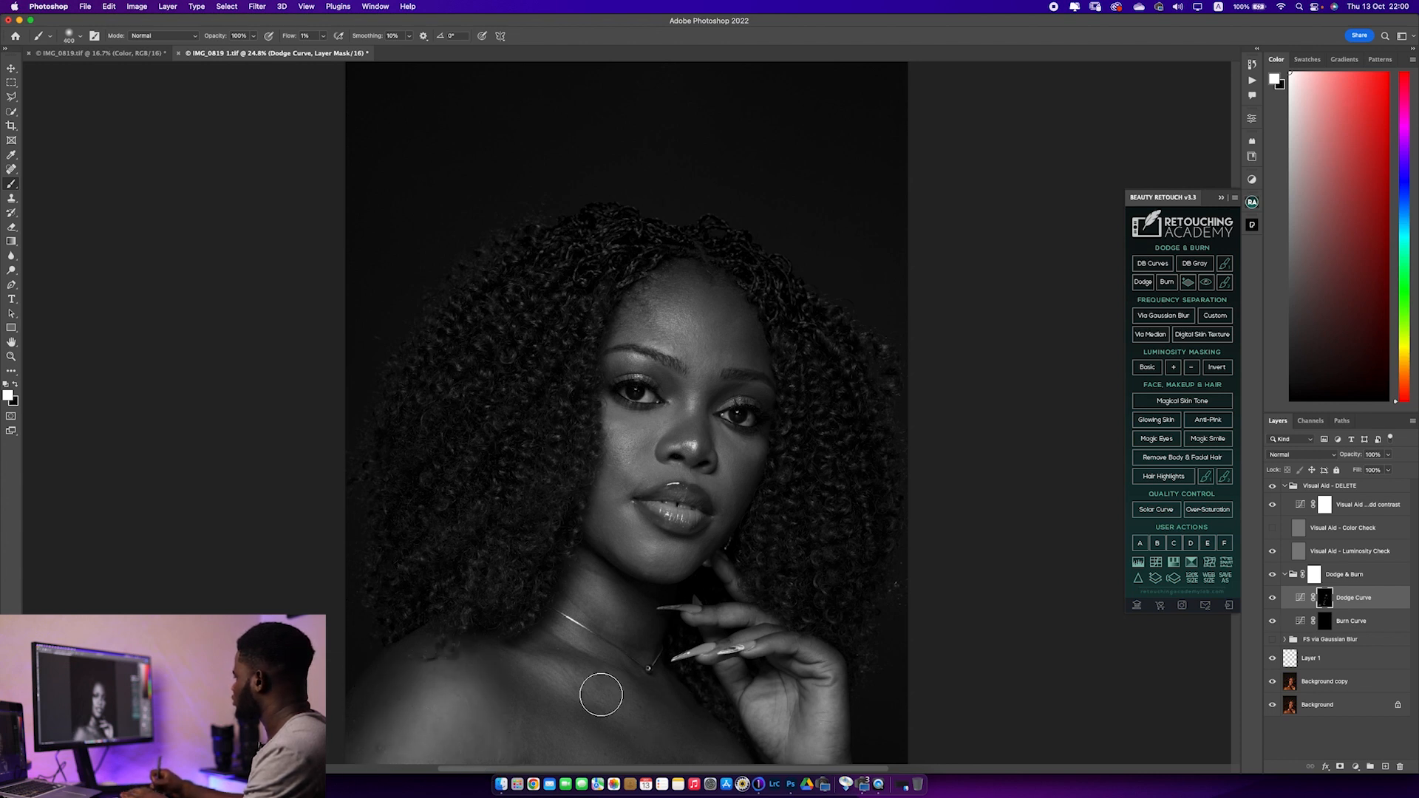
key("bracketleft")
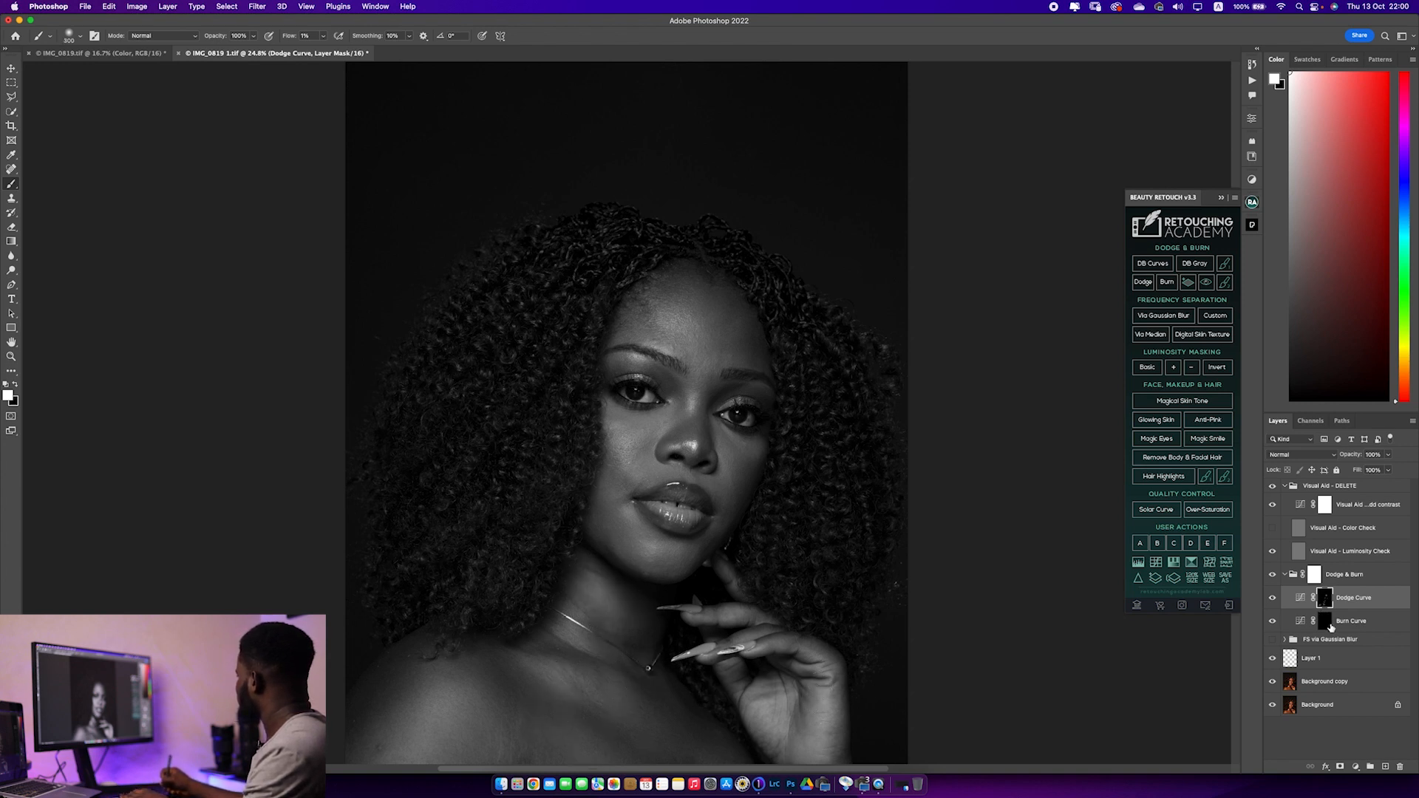
On the Burn Curve mask, darken the subject's left cheek and jawline at 250 px and the forehead's hairline at 300 px
left_click(1330, 624)
key("bracketright")
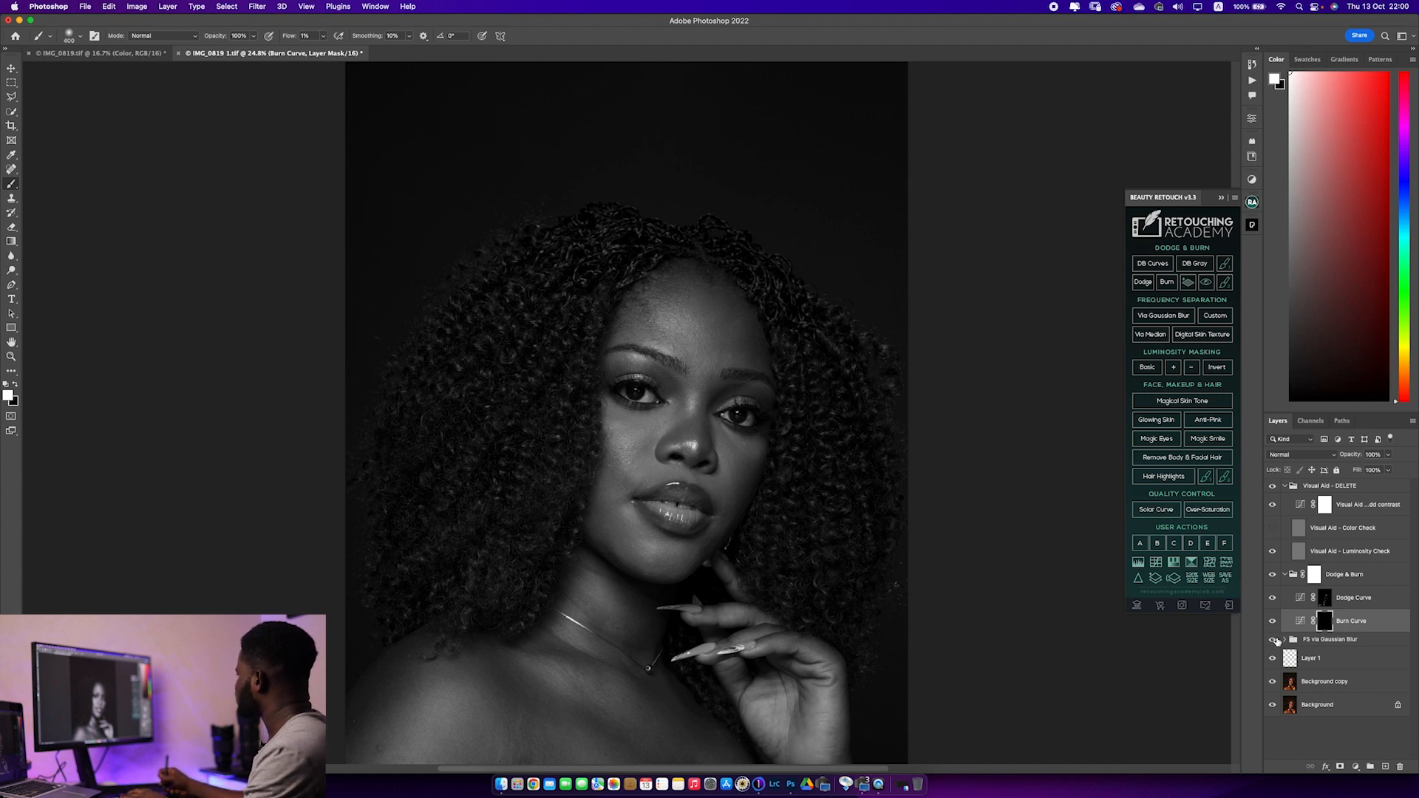
key("bracketleft")
key("bracketleft")
mouse_move(751, 477)
left_mouse_down()
mouse_move(690, 572)
mouse_move(745, 489)
left_mouse_up()
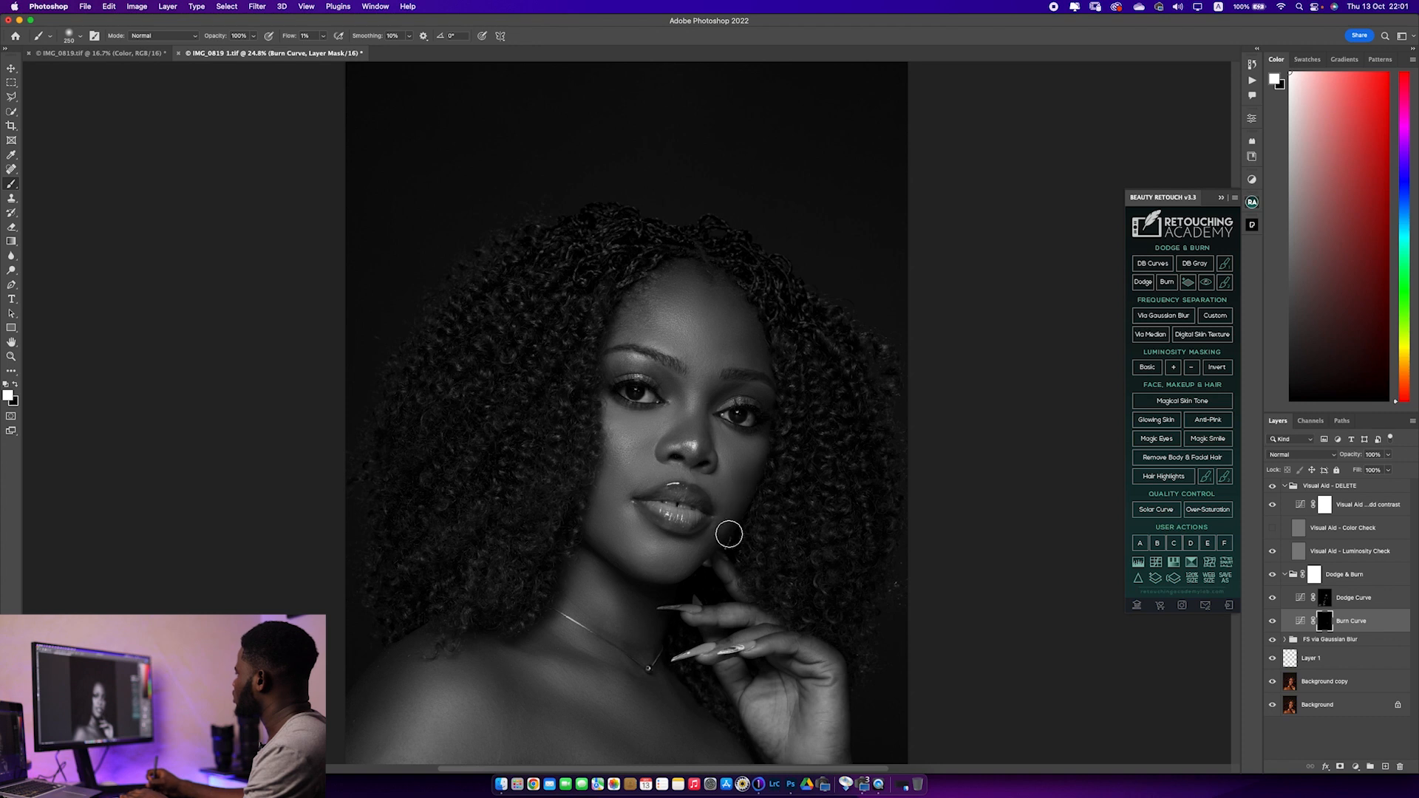
key("bracketright")
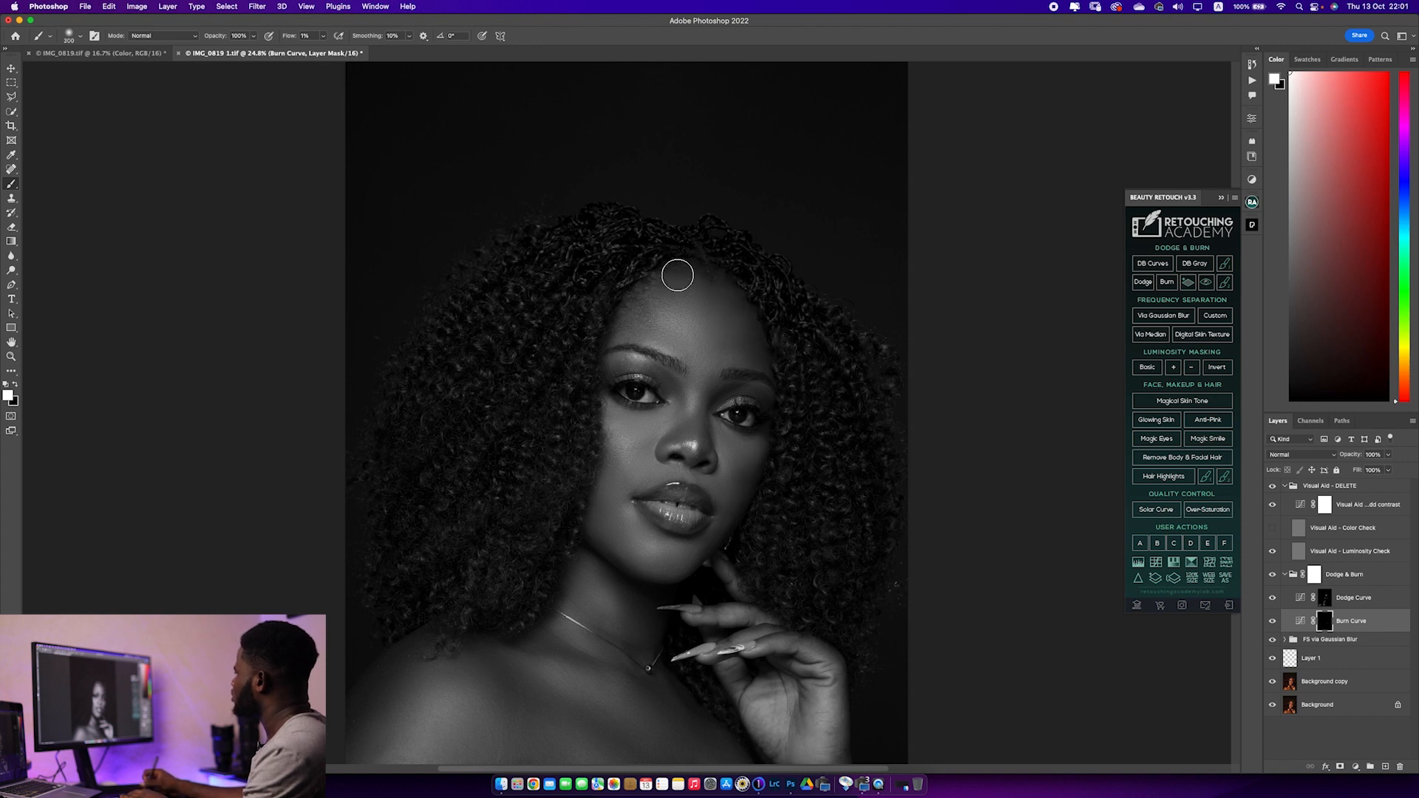
Burn the area below the subject's right eye at 250 px and contour the nose with a brush of about 100 px
key("bracketleft")
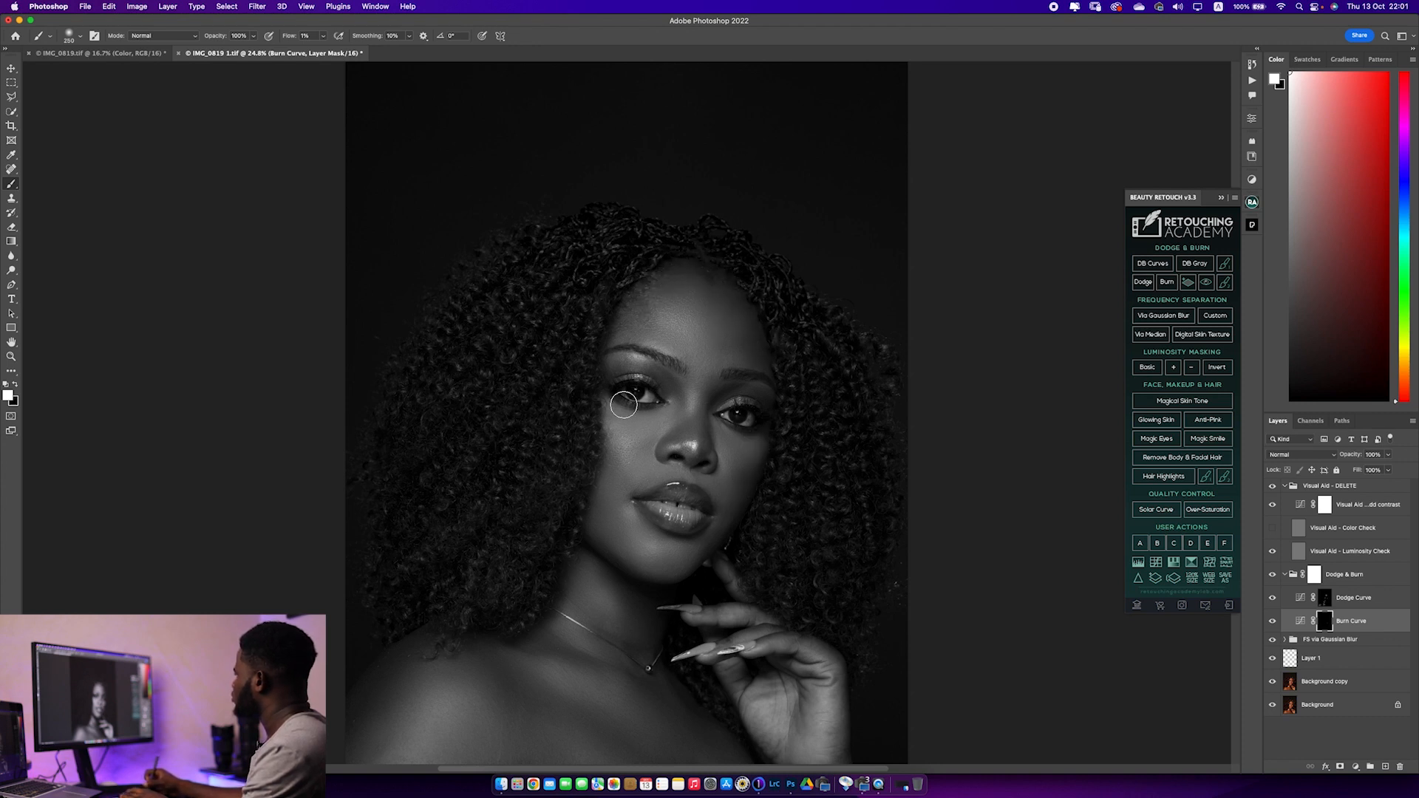
key("bracketleft")
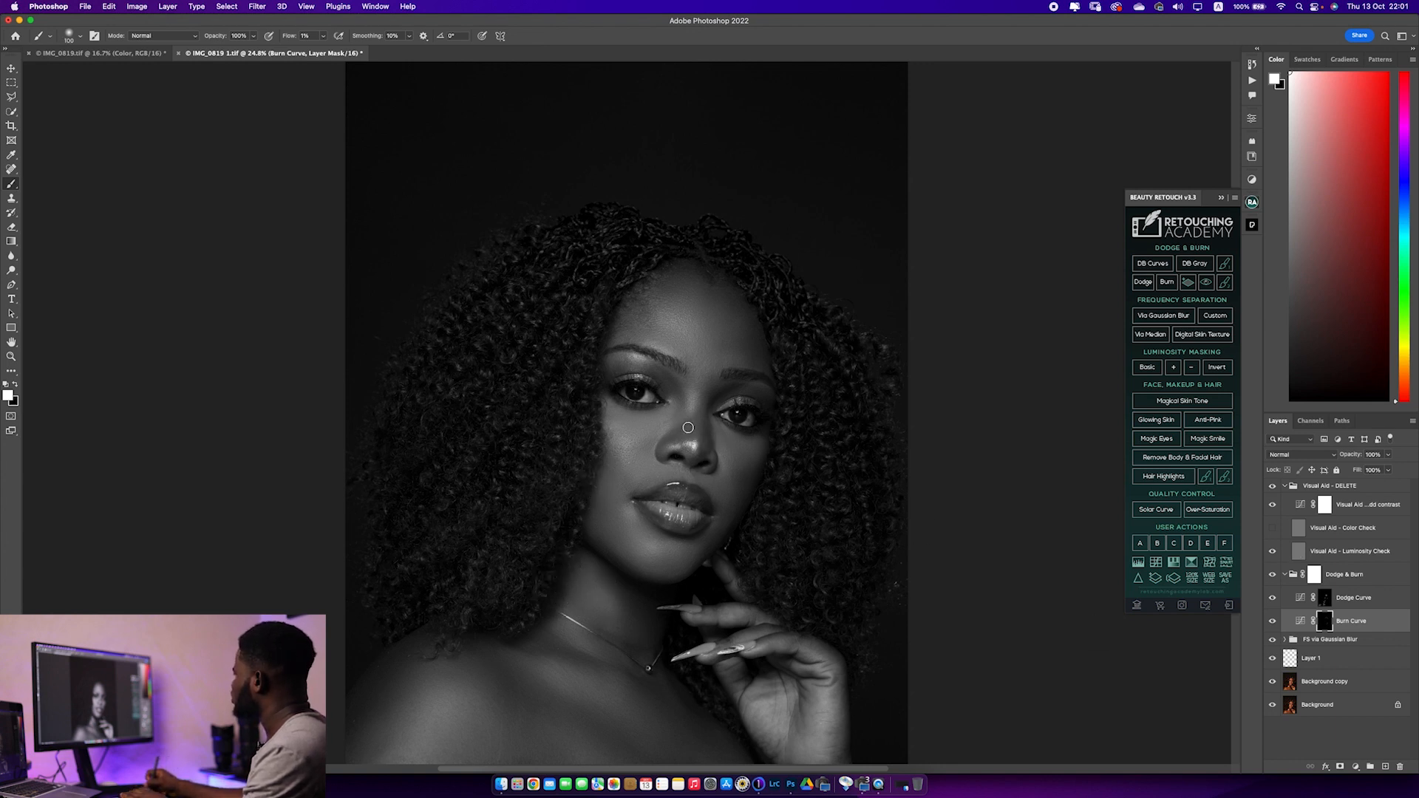
key("bracketright")
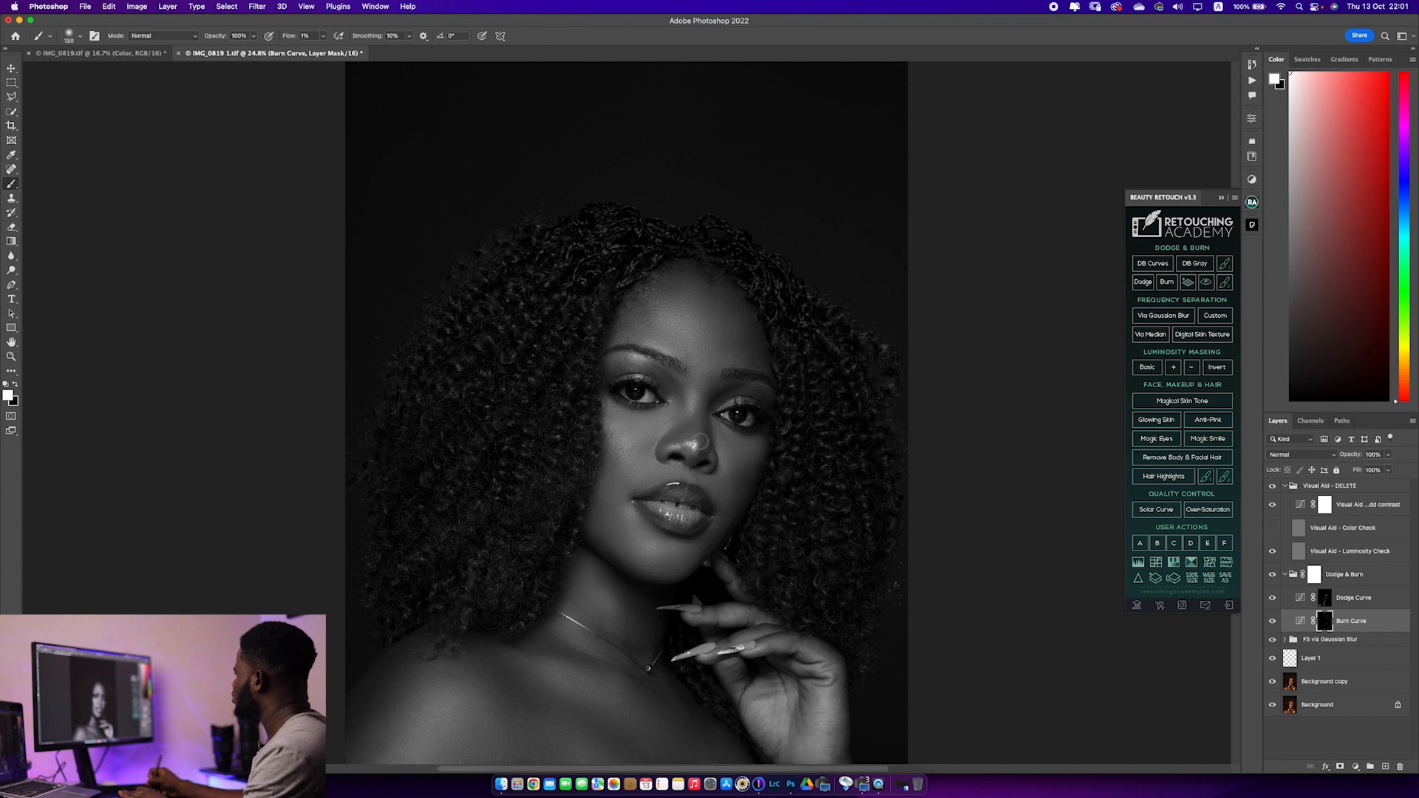
key("bracketleft")
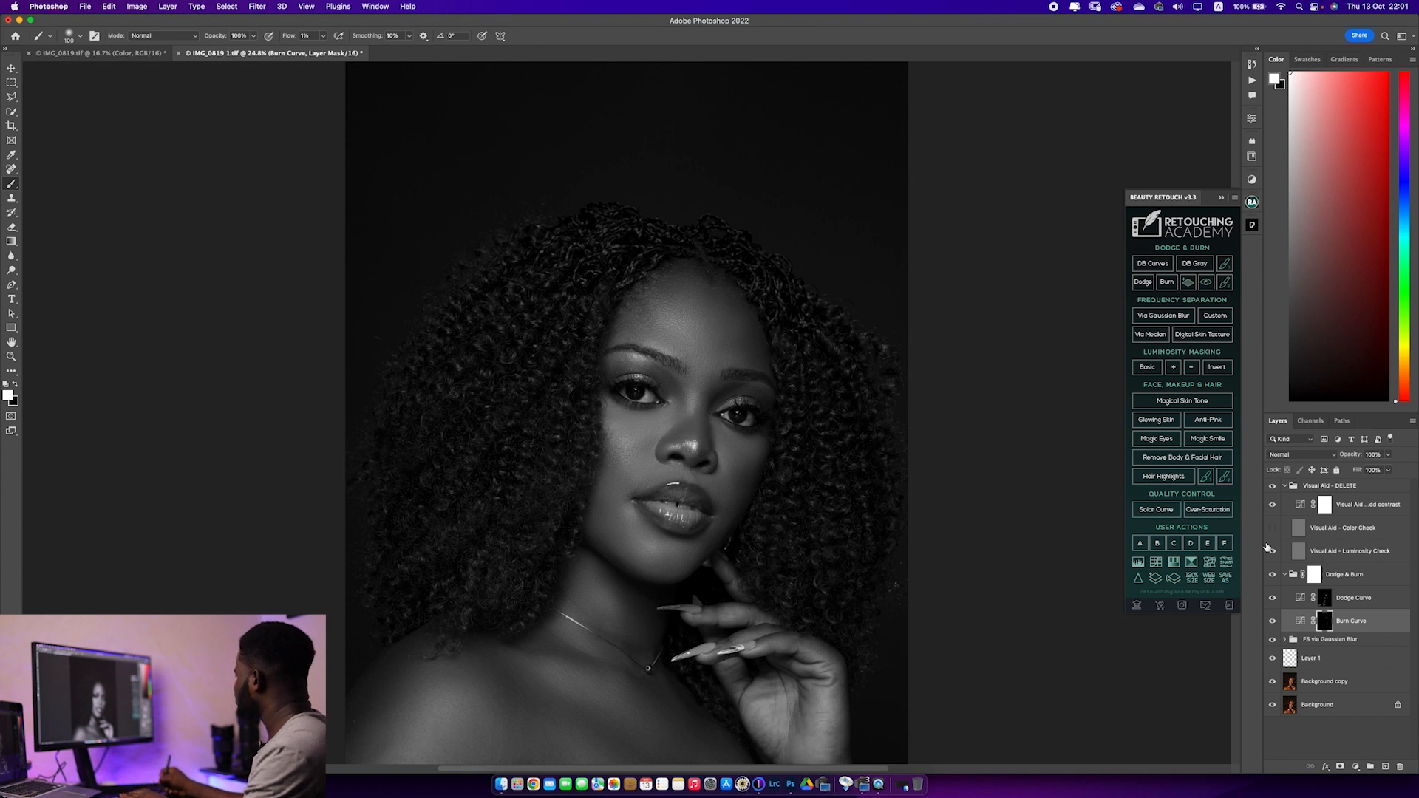
Return to the Dodge Curve mask and brighten between the eyebrows at 175 px and the centre of the face at 400 px
left_click(1325, 598)
key("bracketleft")
key("bracketleft")
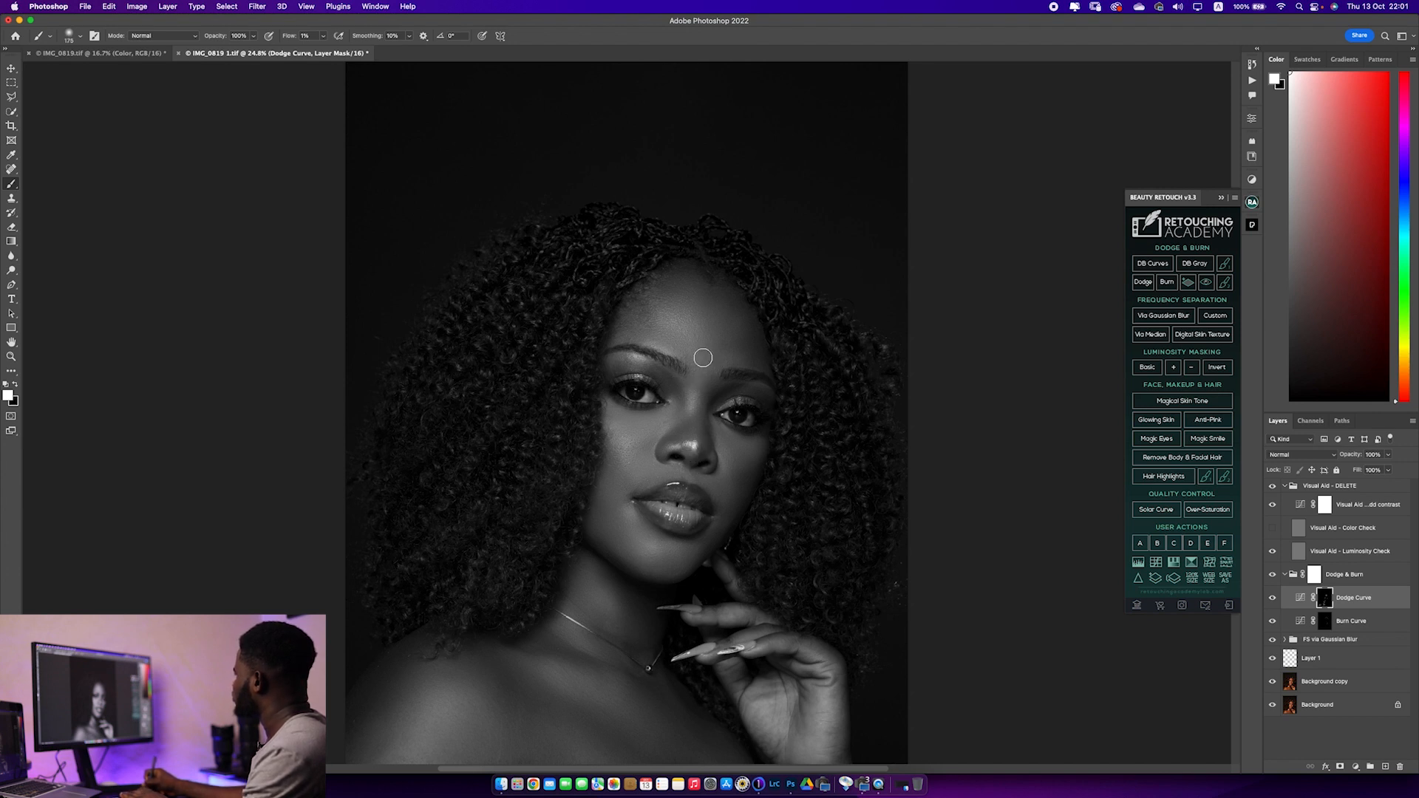
key("bracketright")
key("bracketright")
key("bracketright")
key("bracketright")
key("bracketright")
key("bracketleft")
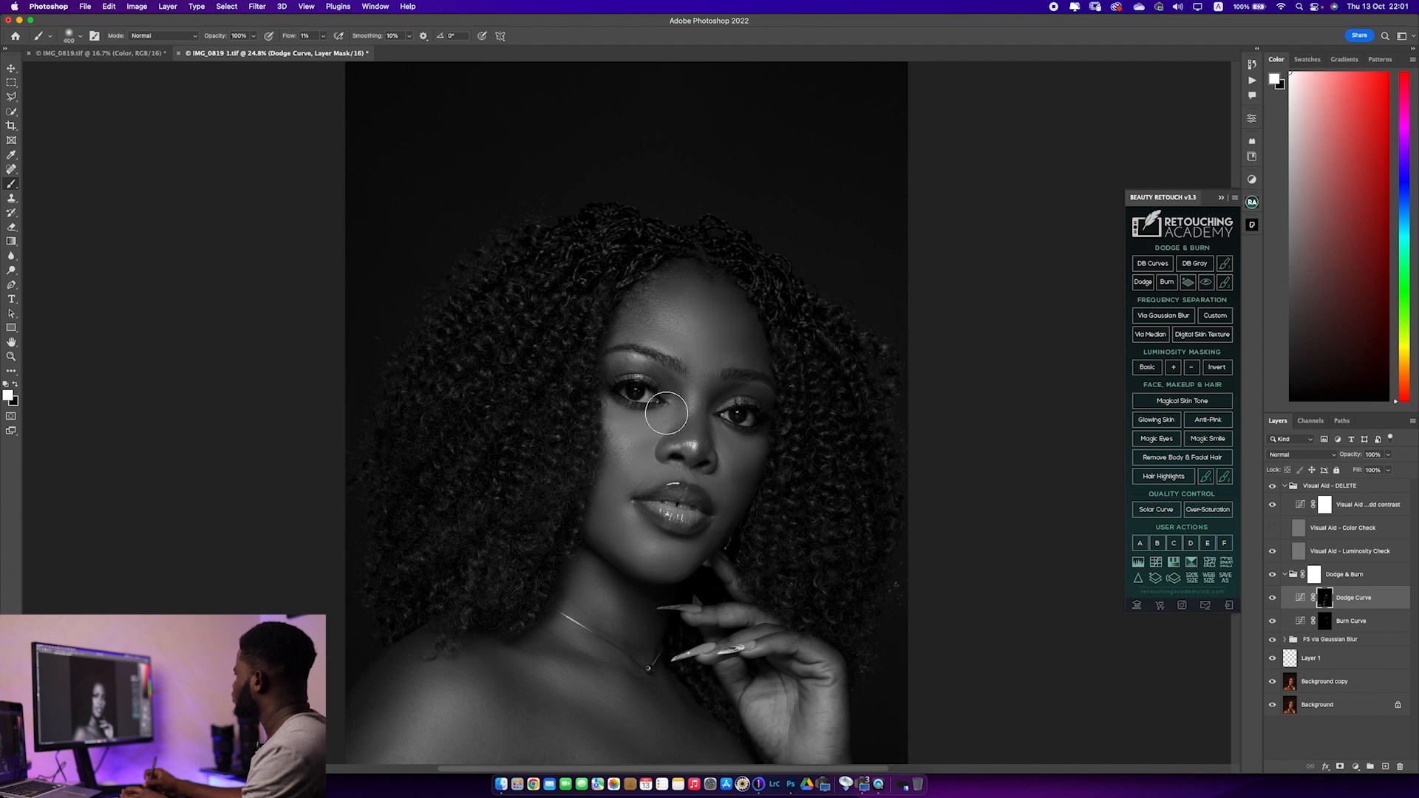
key("bracketright")
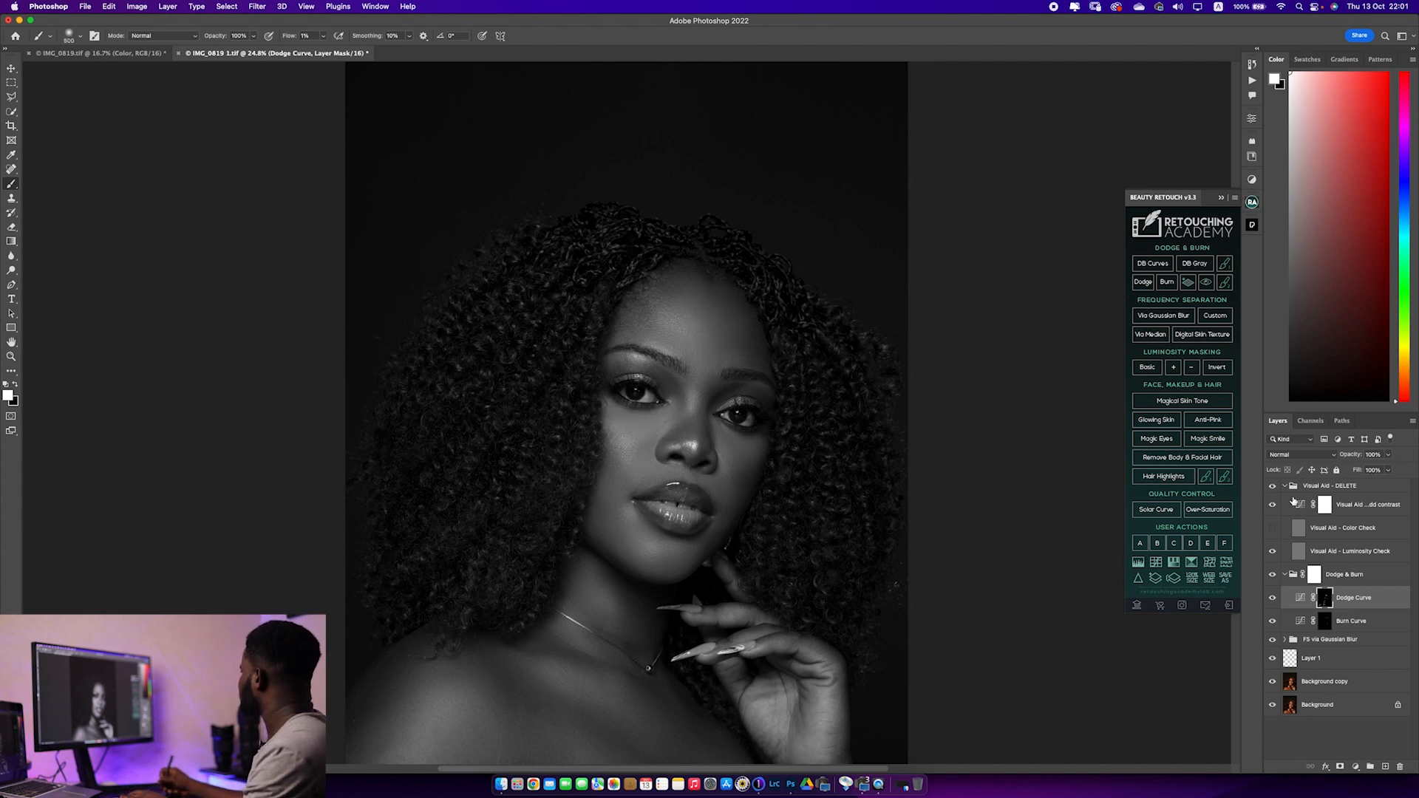
Delete the Visual Aid - DELETE group and collapse the Dodge & Burn group after comparing the image with and without it
left_click(1338, 488)
key("Delete")
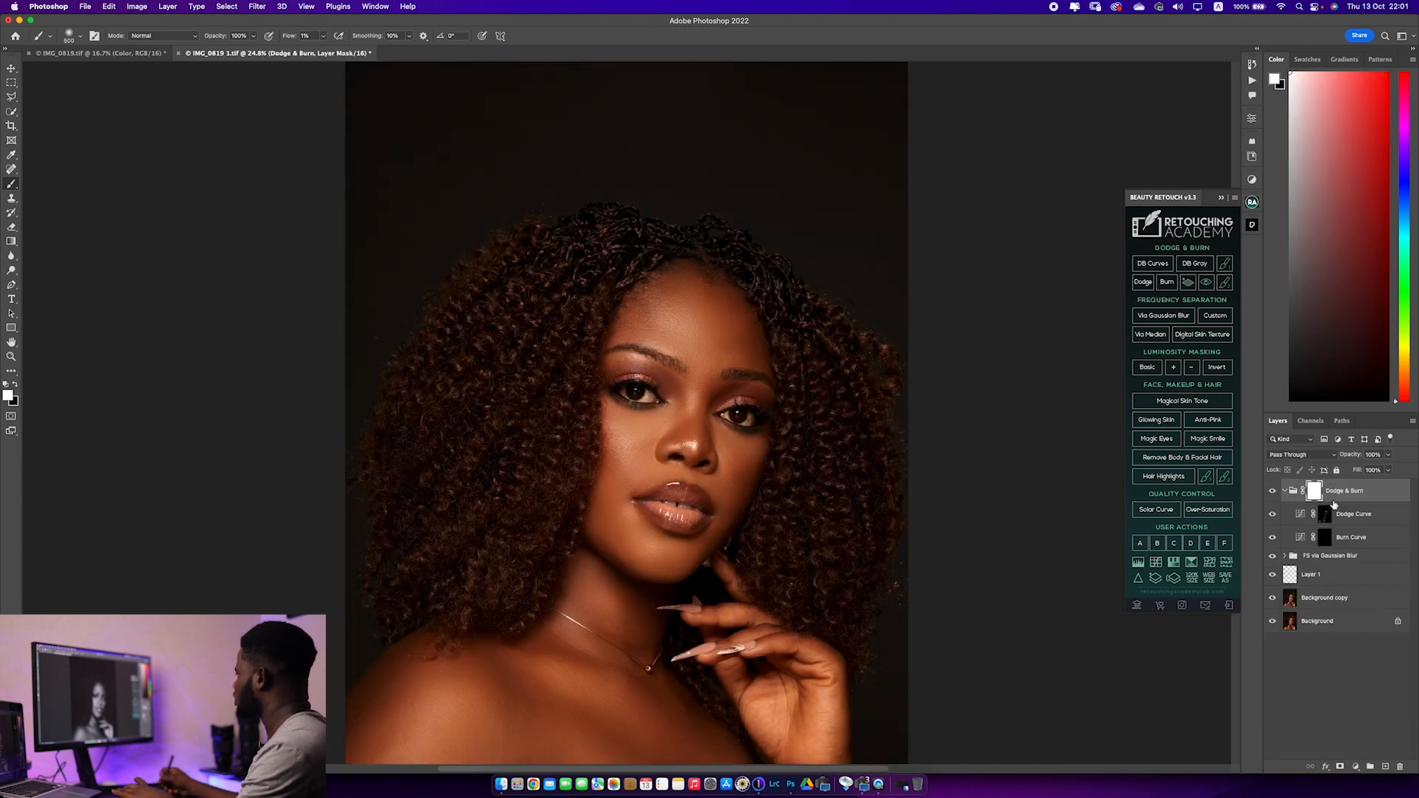
left_click(1273, 493)
left_click(1273, 493)
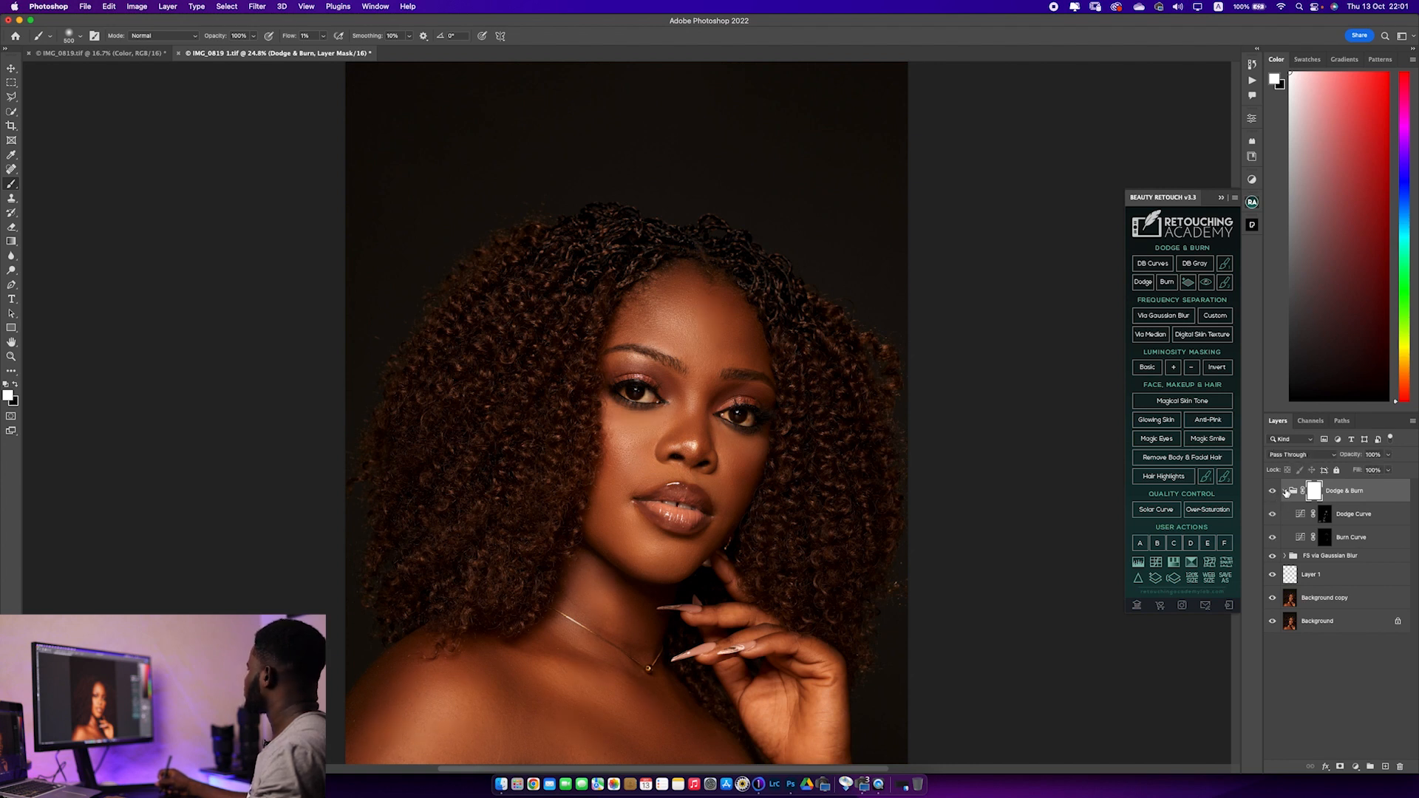
left_click(1285, 492)
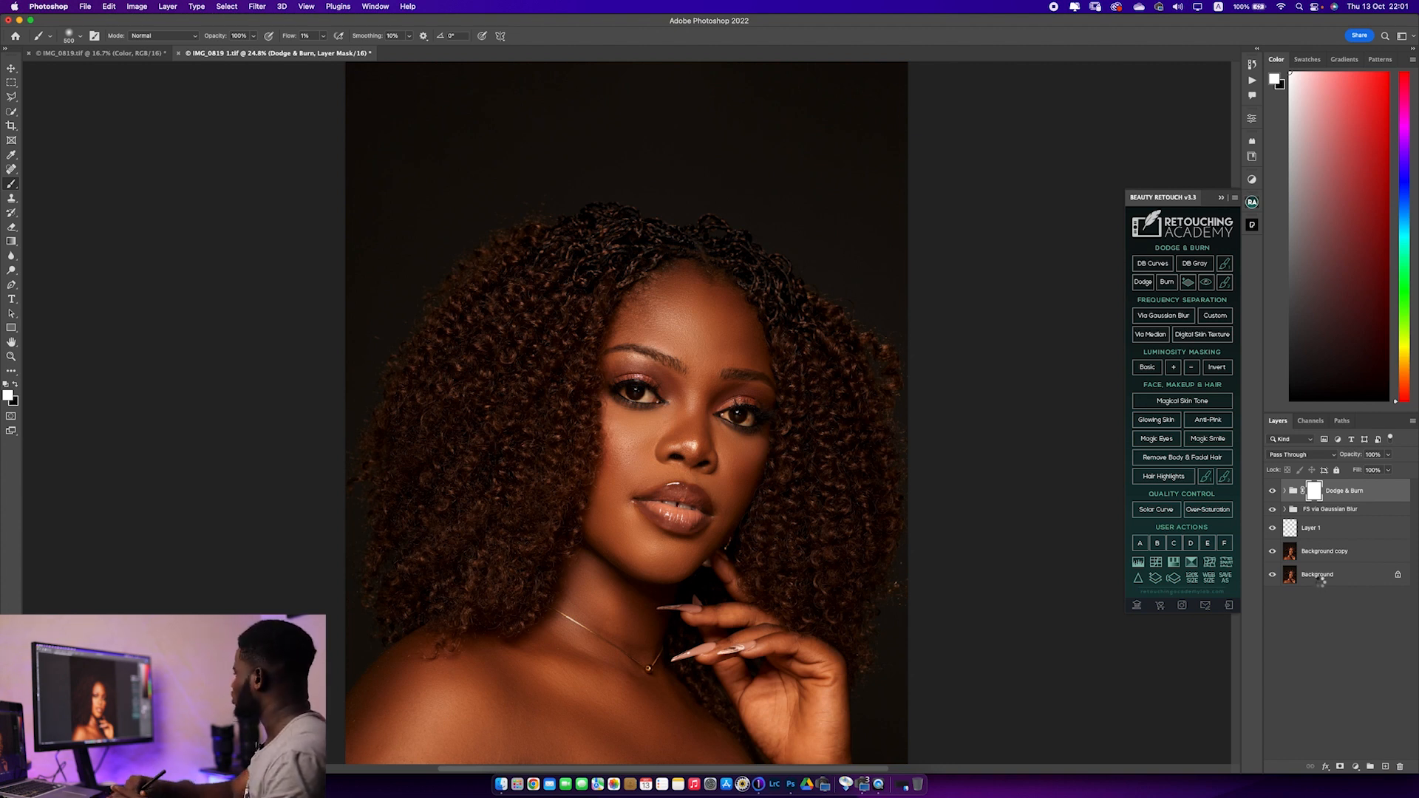
Stamp all visible layers into a new layer at the top of the stack and open it in the Liquify filter
key("super+alt+shift+e")
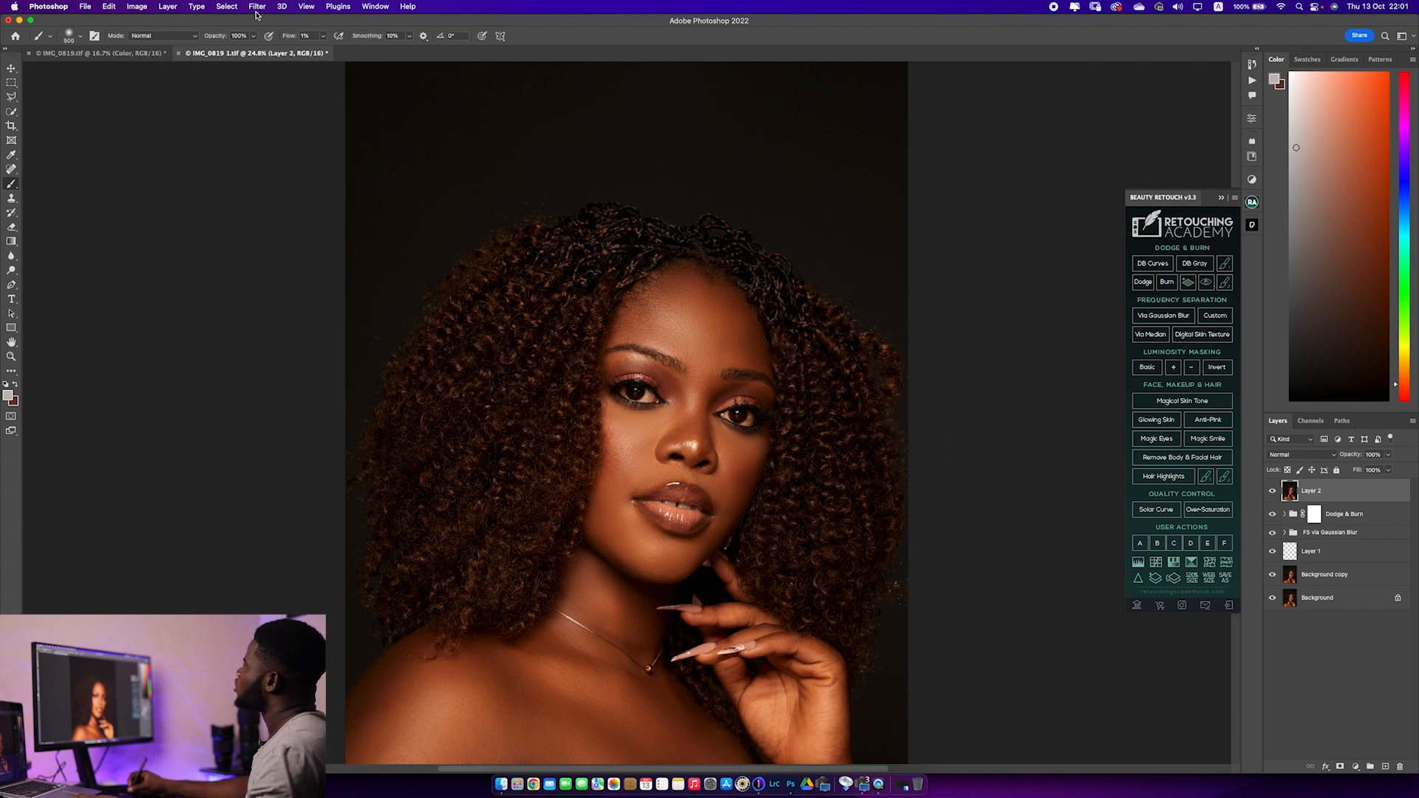
left_click(257, 7)
left_click(300, 111)
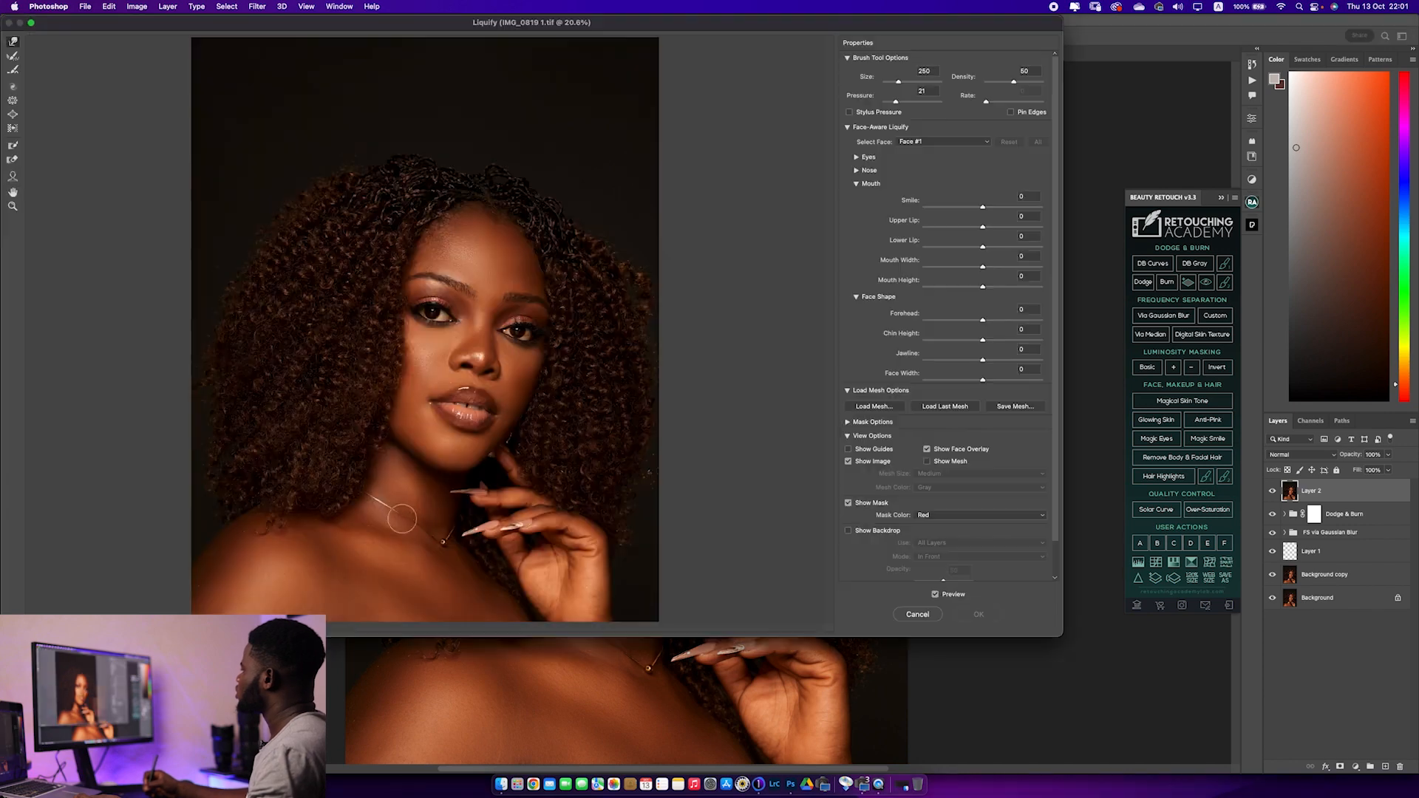
Reshape the hair outline with a 500 px Liquify brush, and apply a face width of -8 with a jawline of about -13
key("bracketright")
key("bracketright")
key("bracketright")
key("bracketright")
key("bracketright")
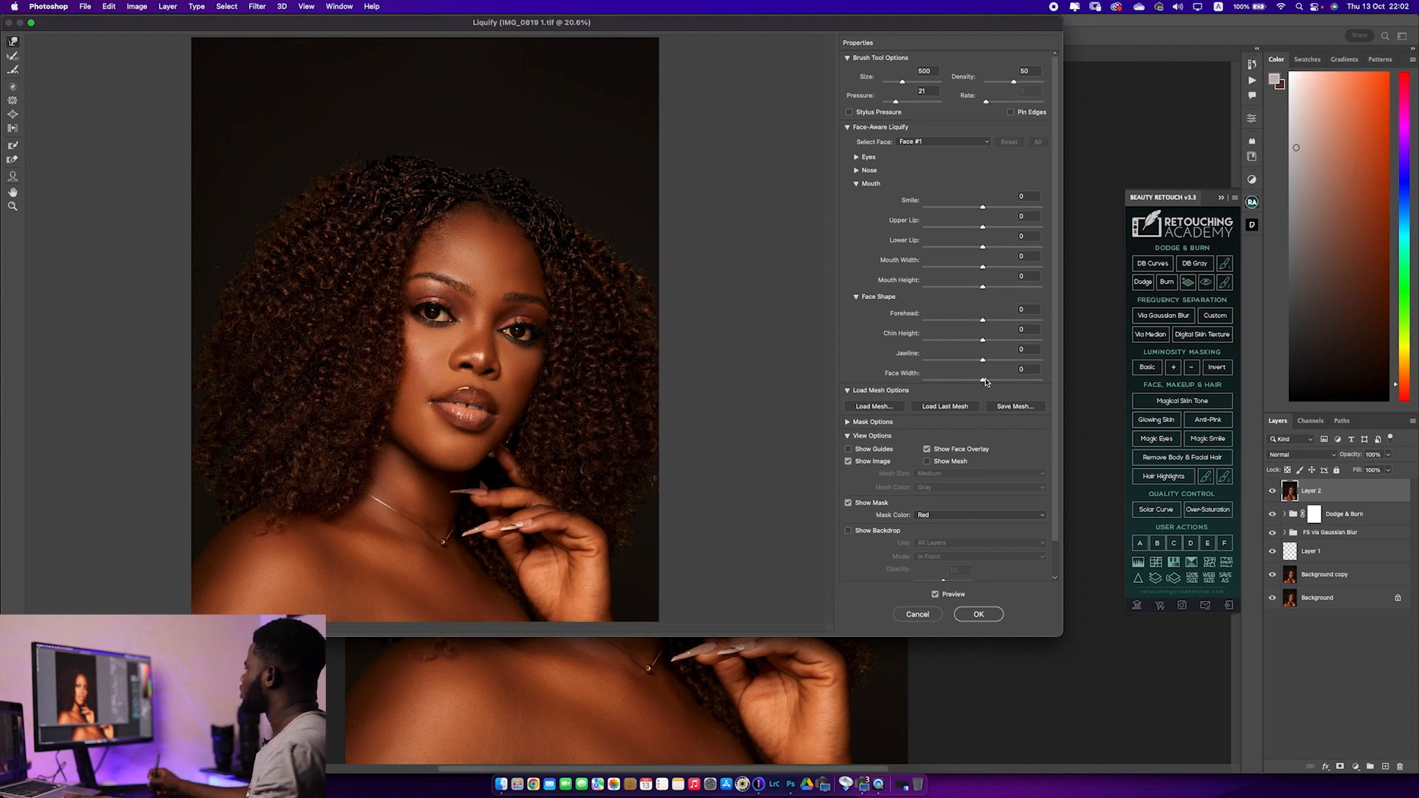
left_click_drag(983, 382, 979, 383)
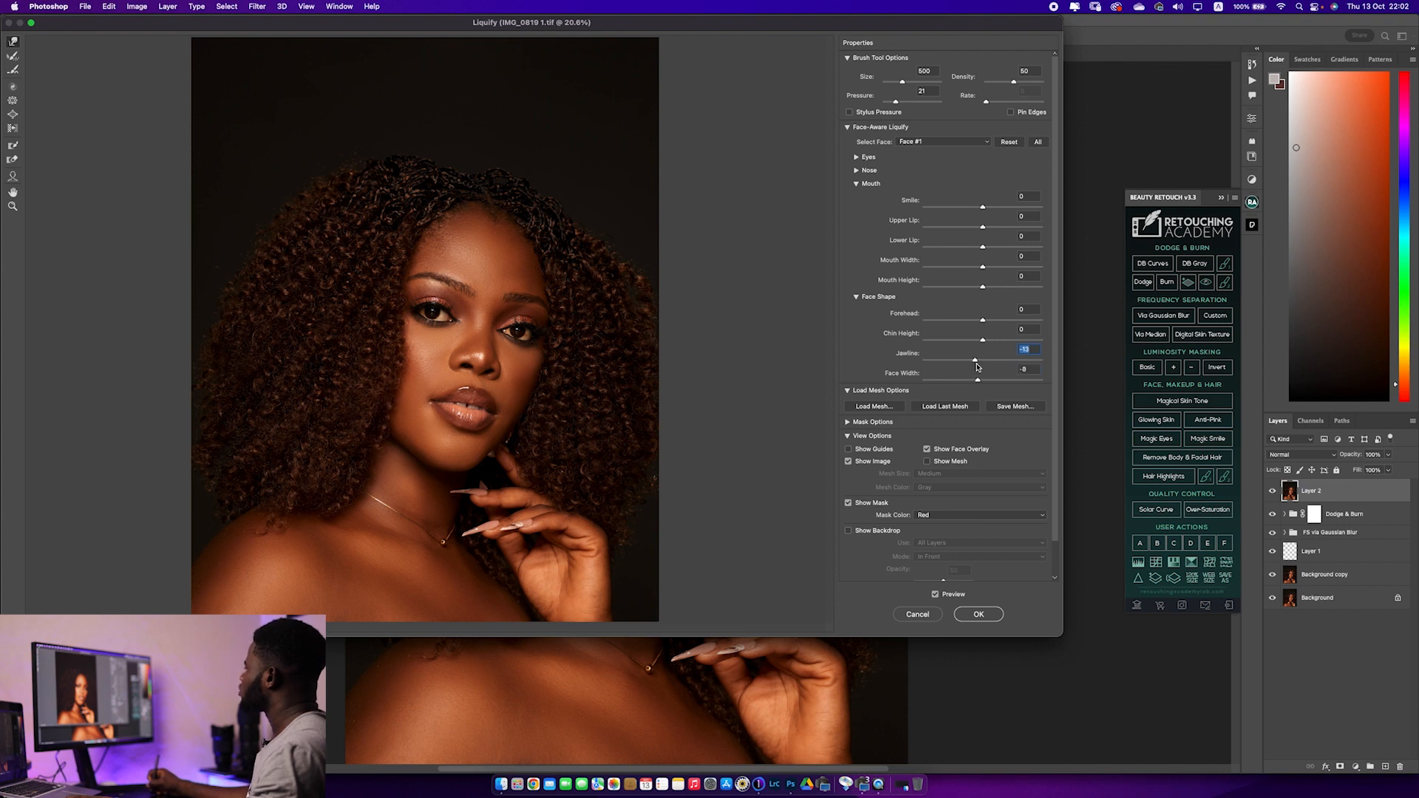
left_click(978, 614)
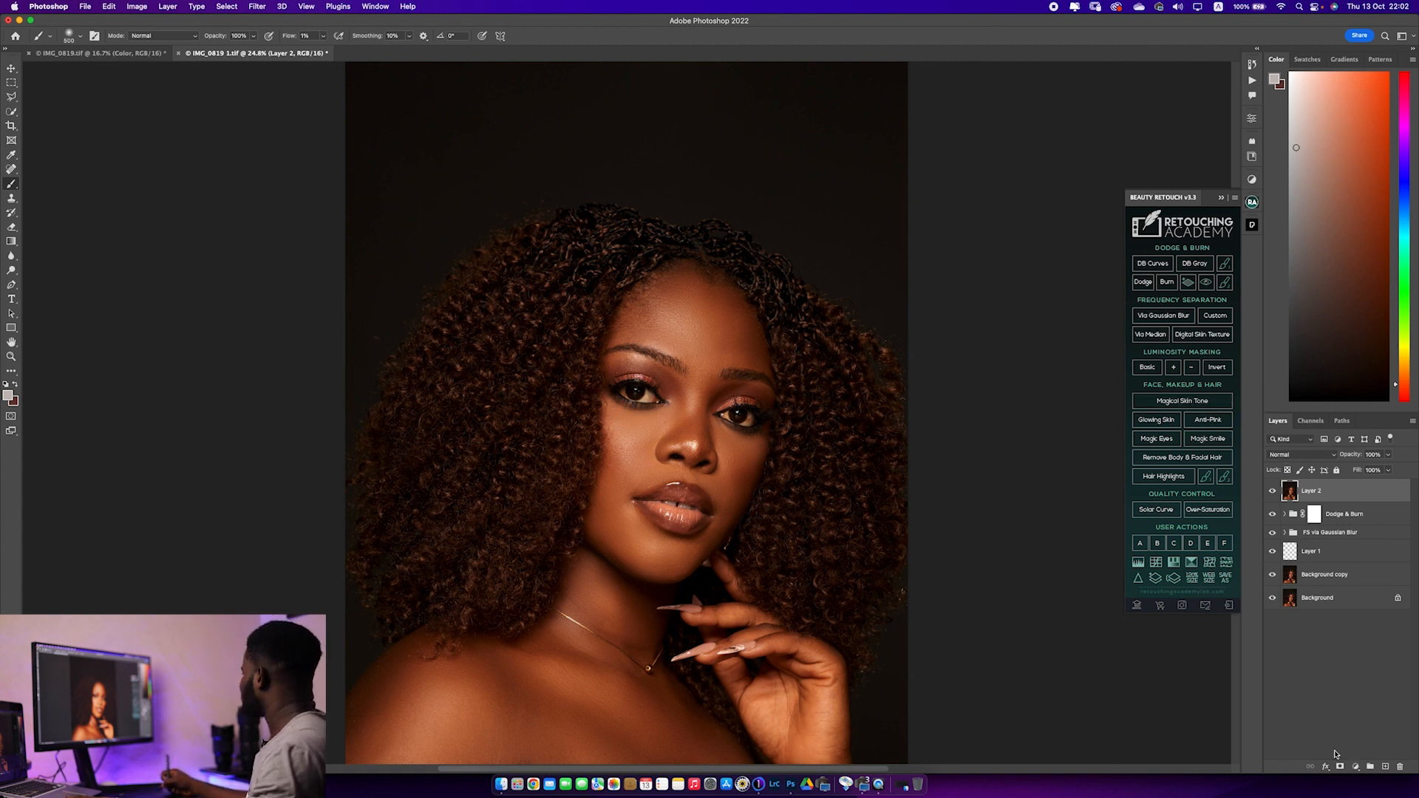
Add a Levels adjustment layer above the liquified layer and set its white input level to 247
left_click(1355, 768)
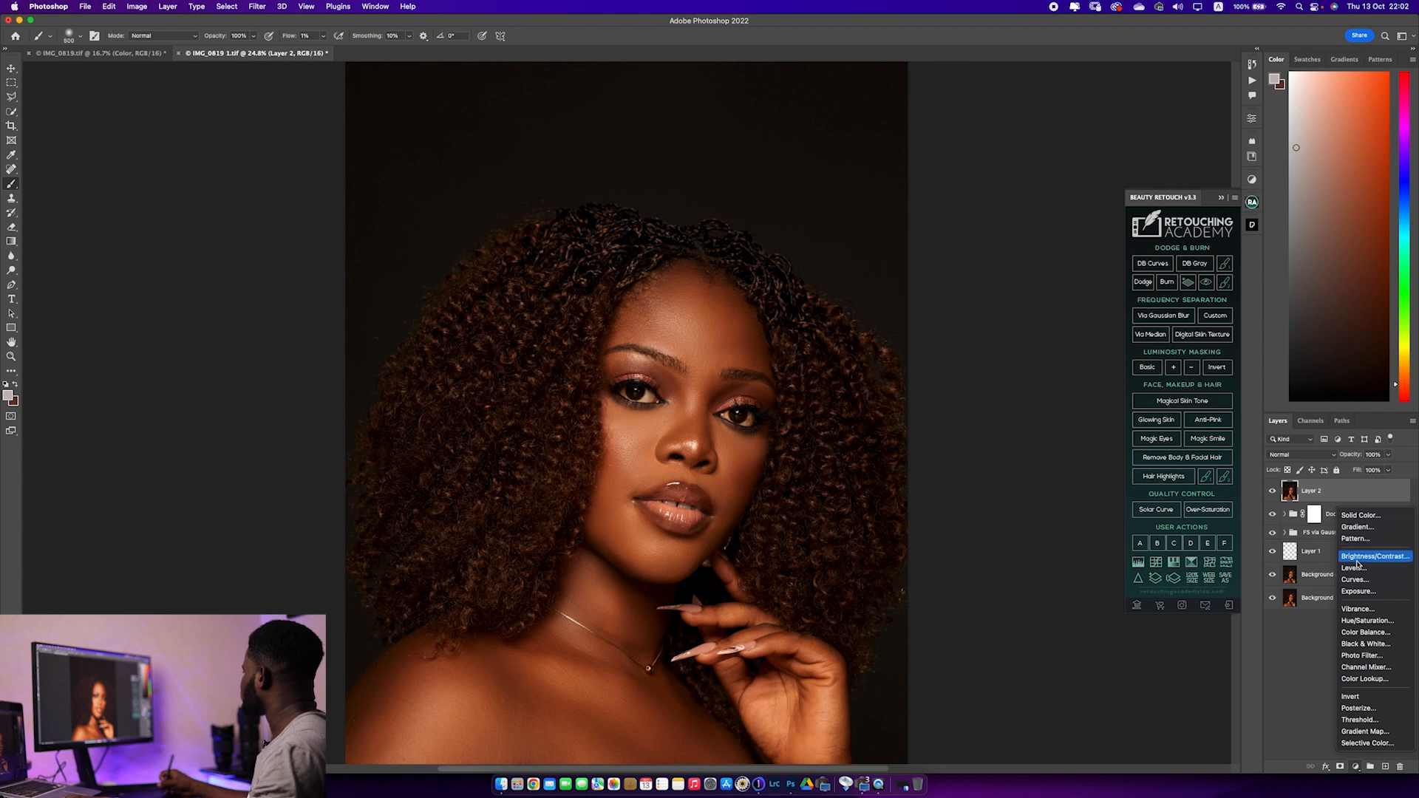
left_click(1353, 568)
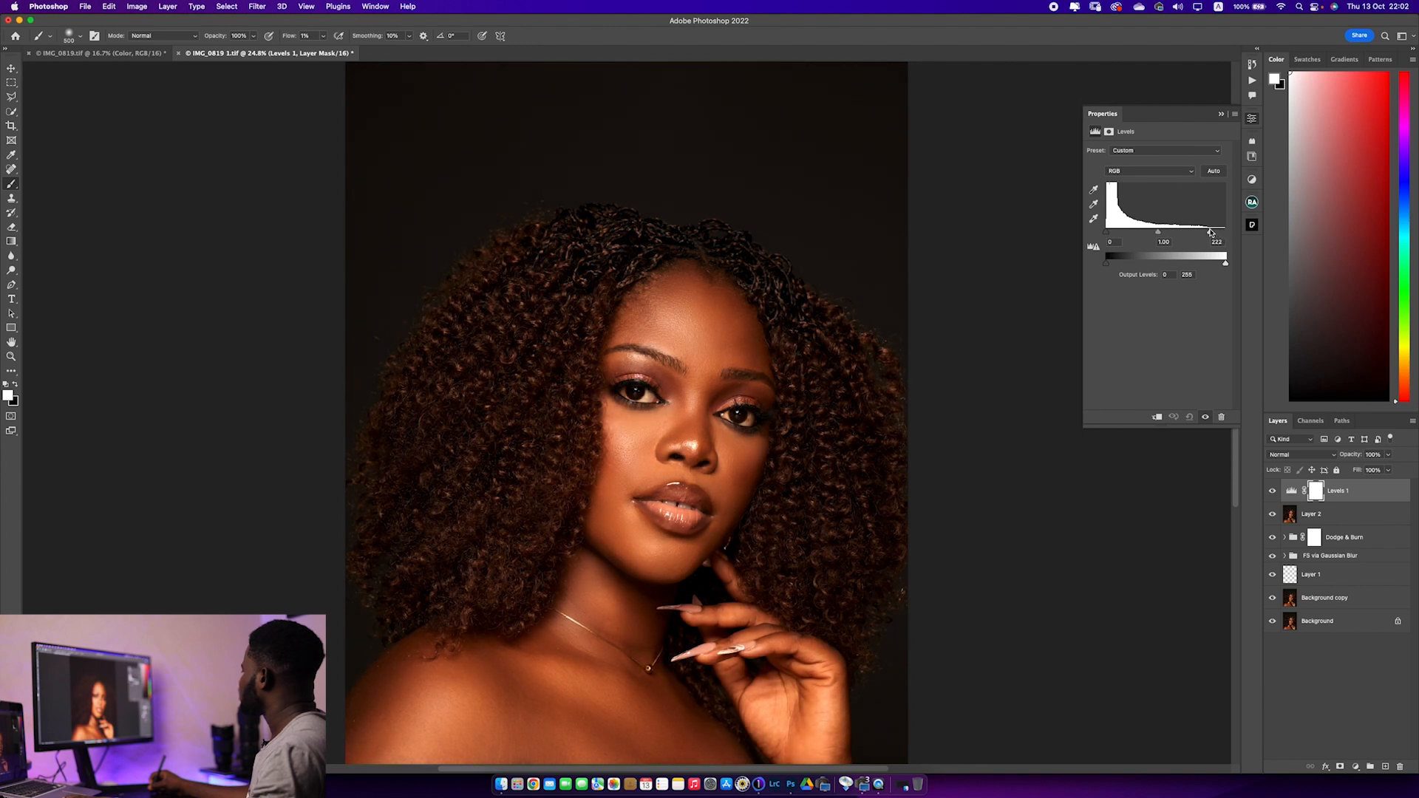
left_click_drag(1208, 230, 1228, 230)
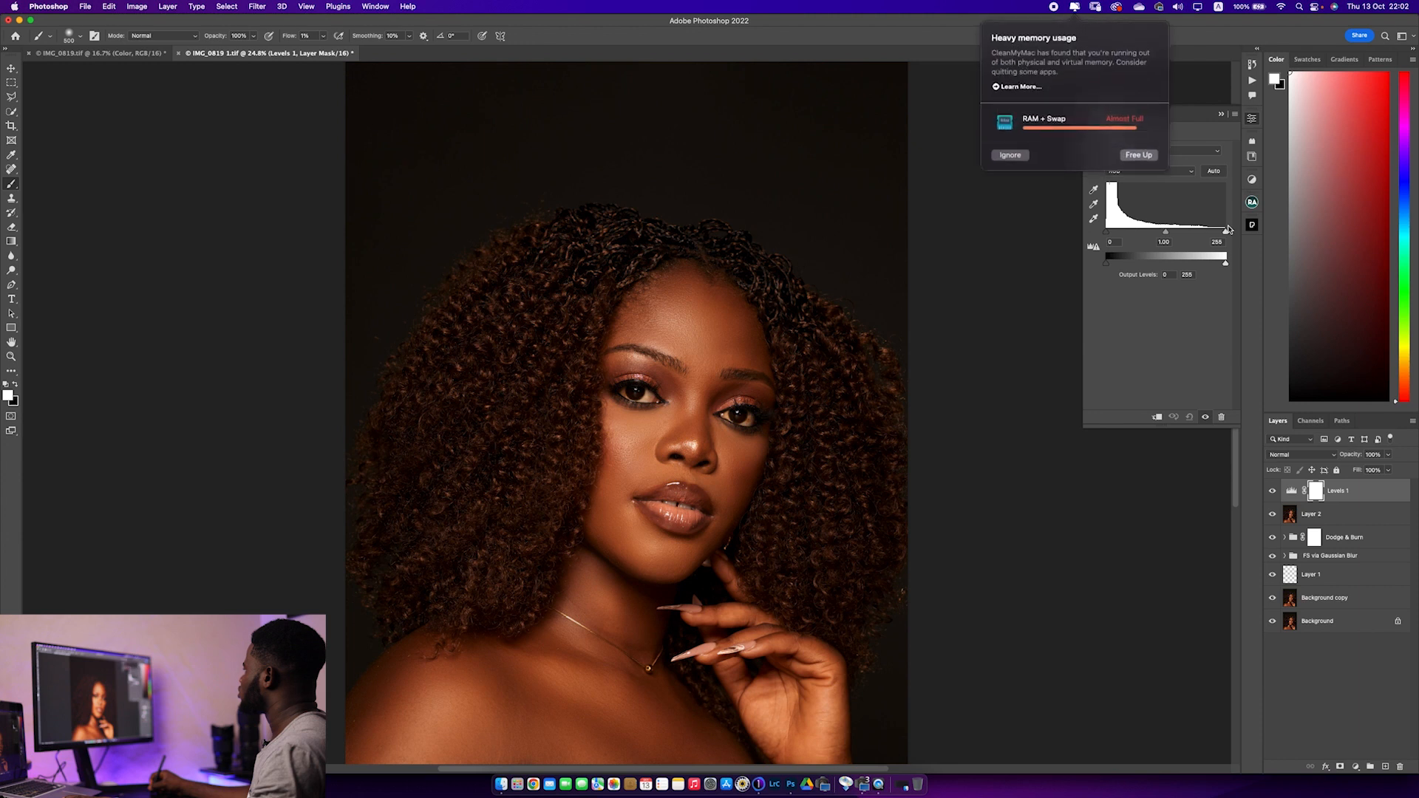
left_click(1011, 155)
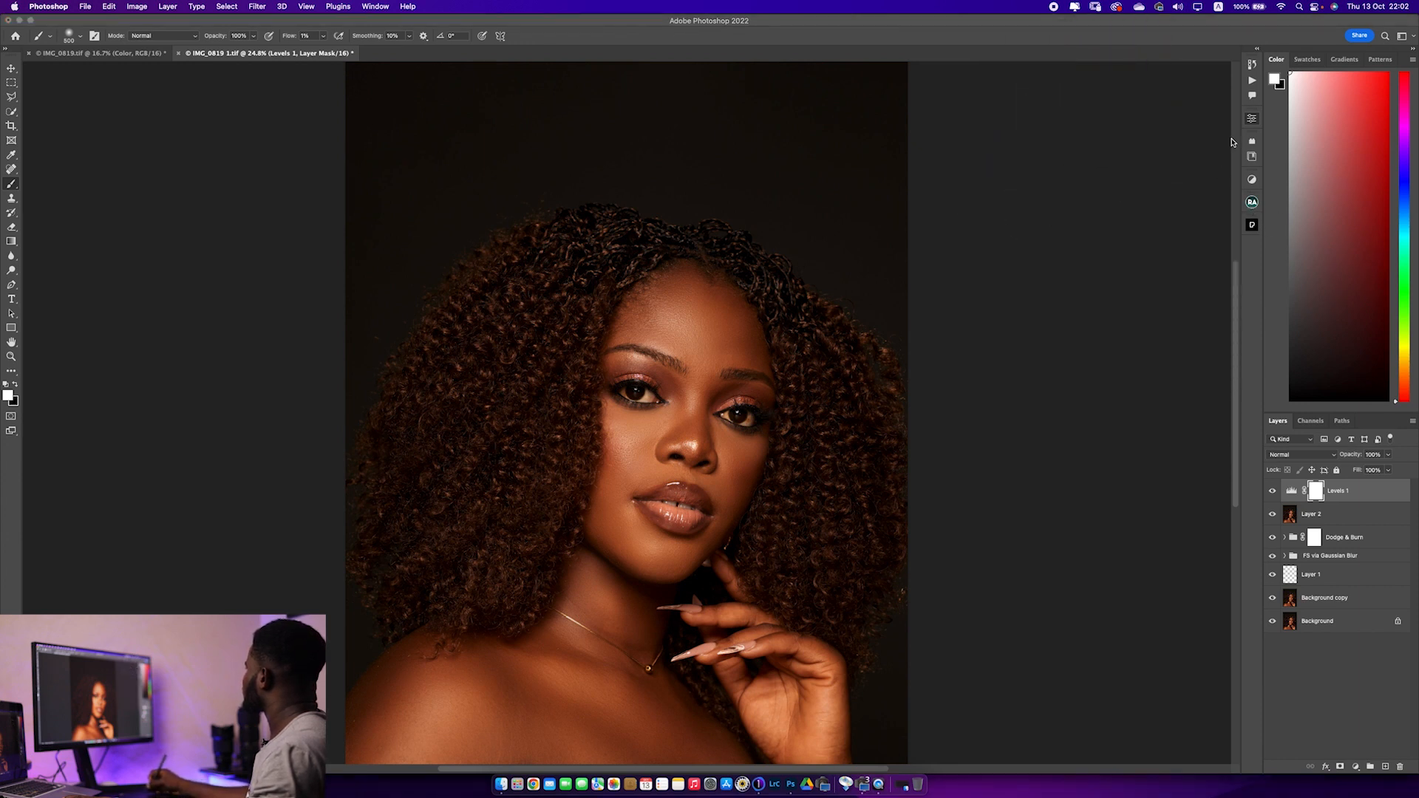
left_click(1250, 130)
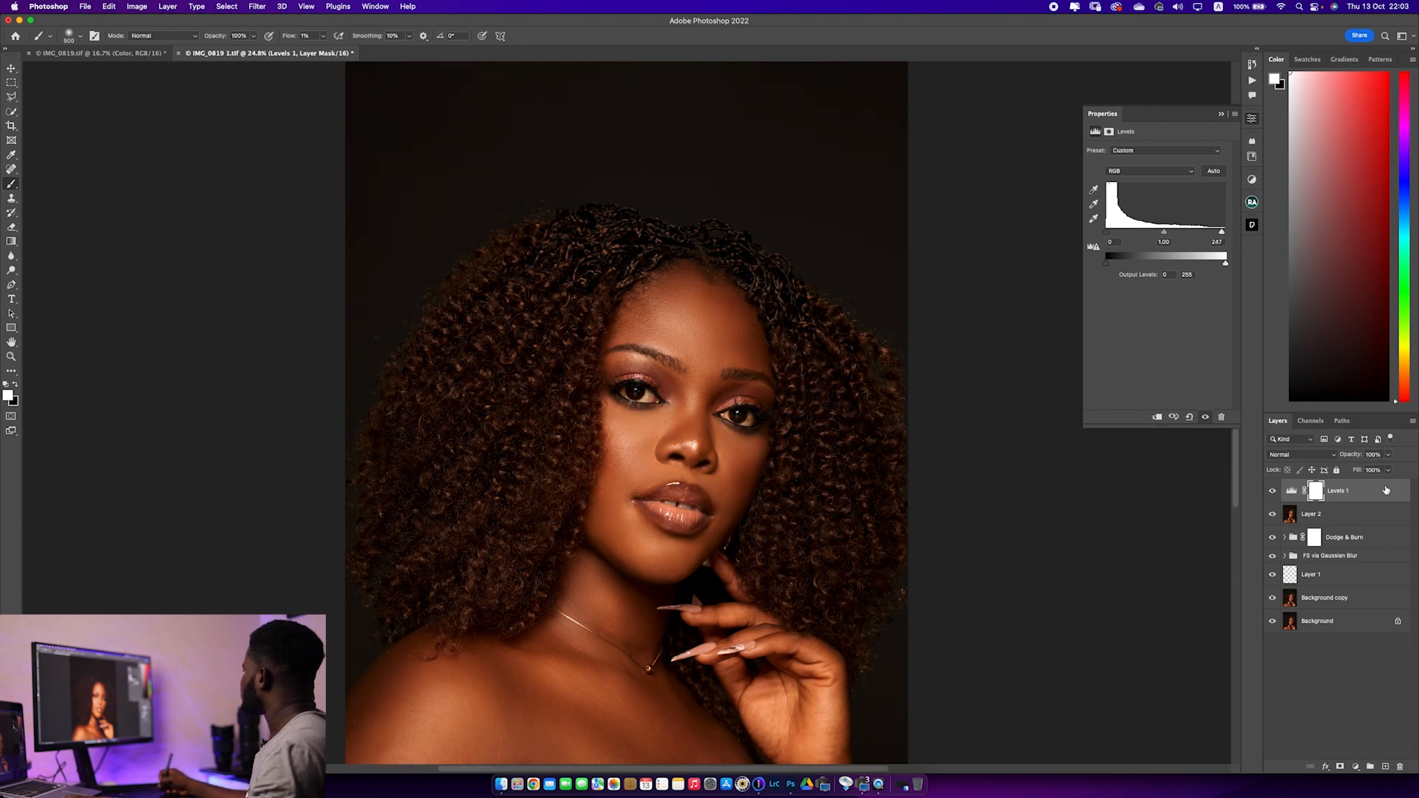
Add a Curves adjustment layer, raise its midpoint slightly to an output of 132, and compare the image with and without it
left_click(1355, 769)
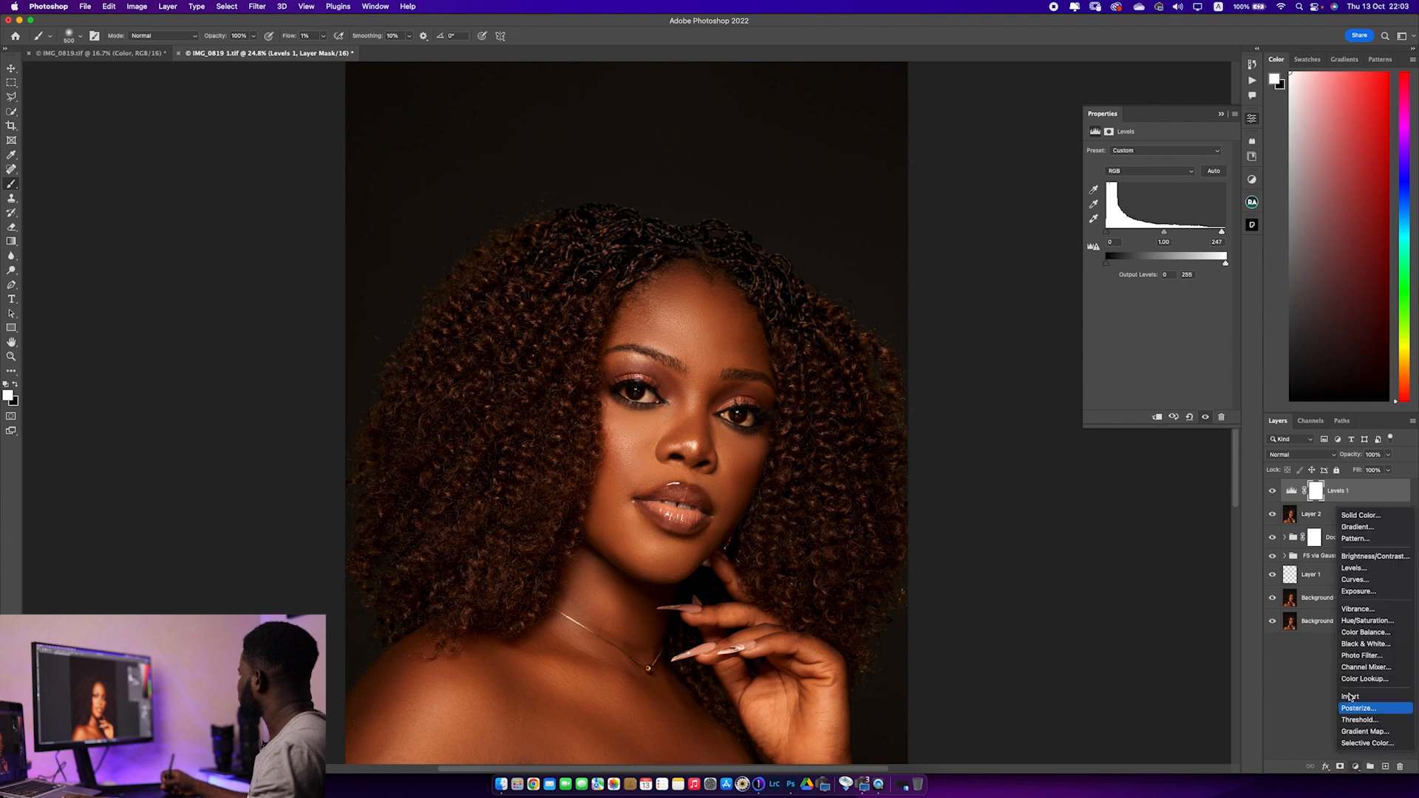
left_click(1362, 586)
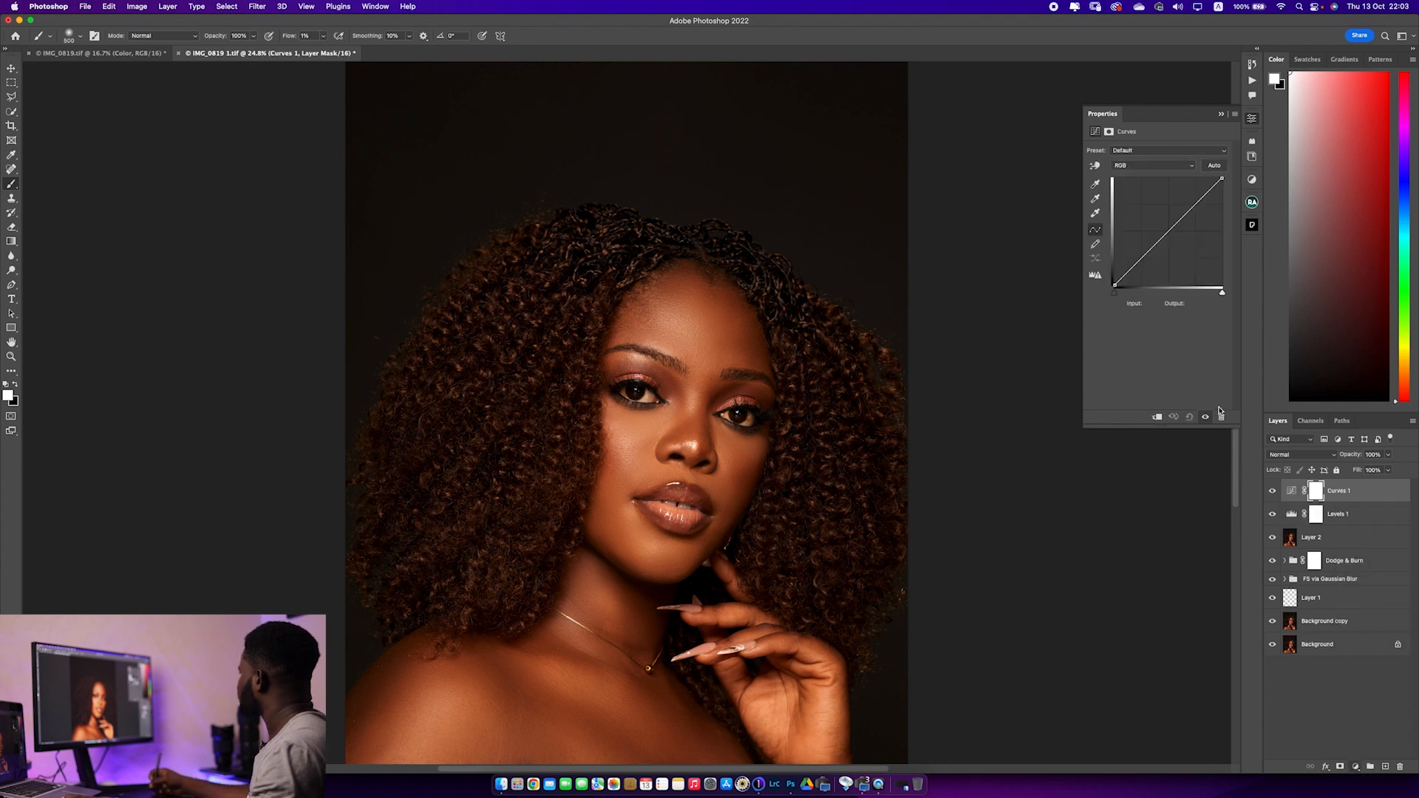
left_click(1168, 231)
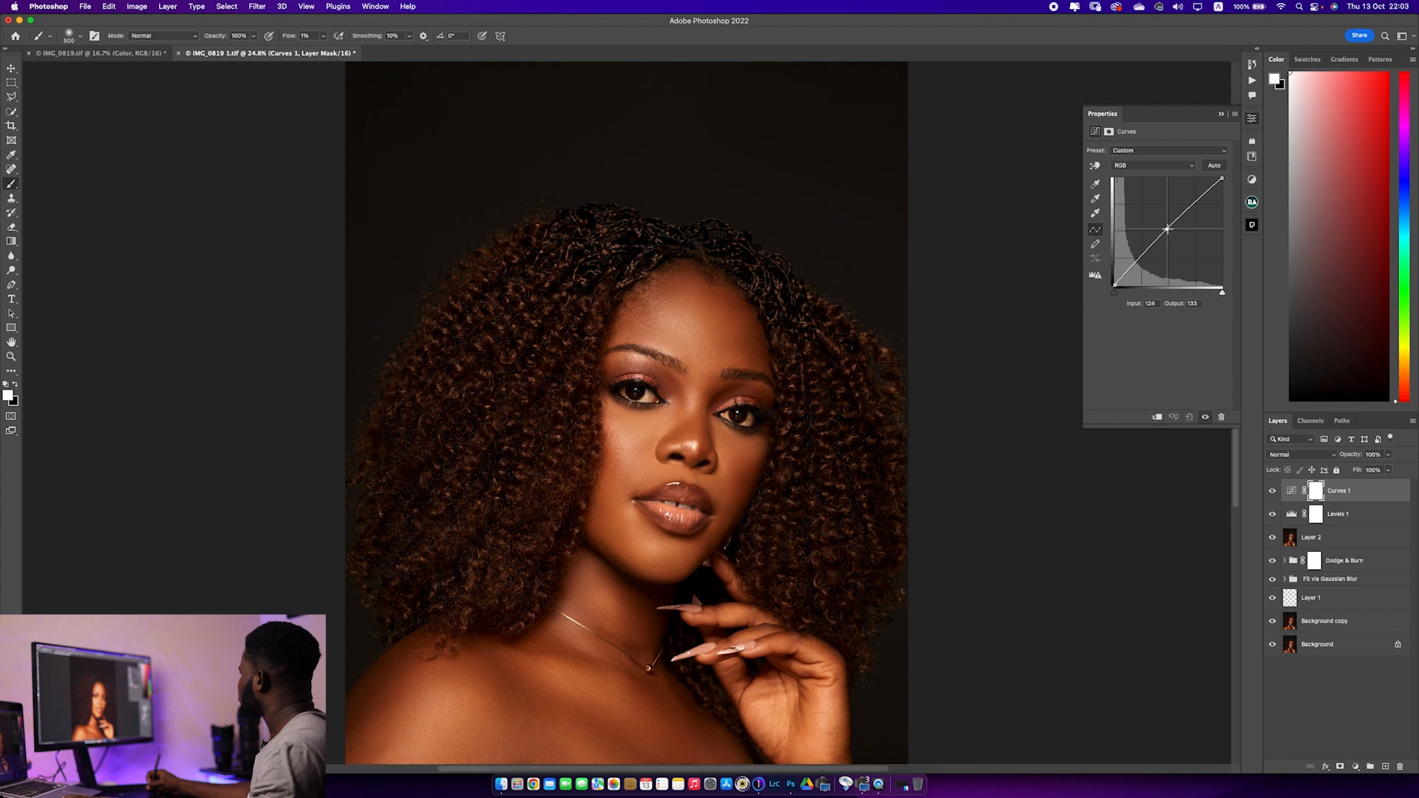
left_click_drag(1167, 230, 1167, 231)
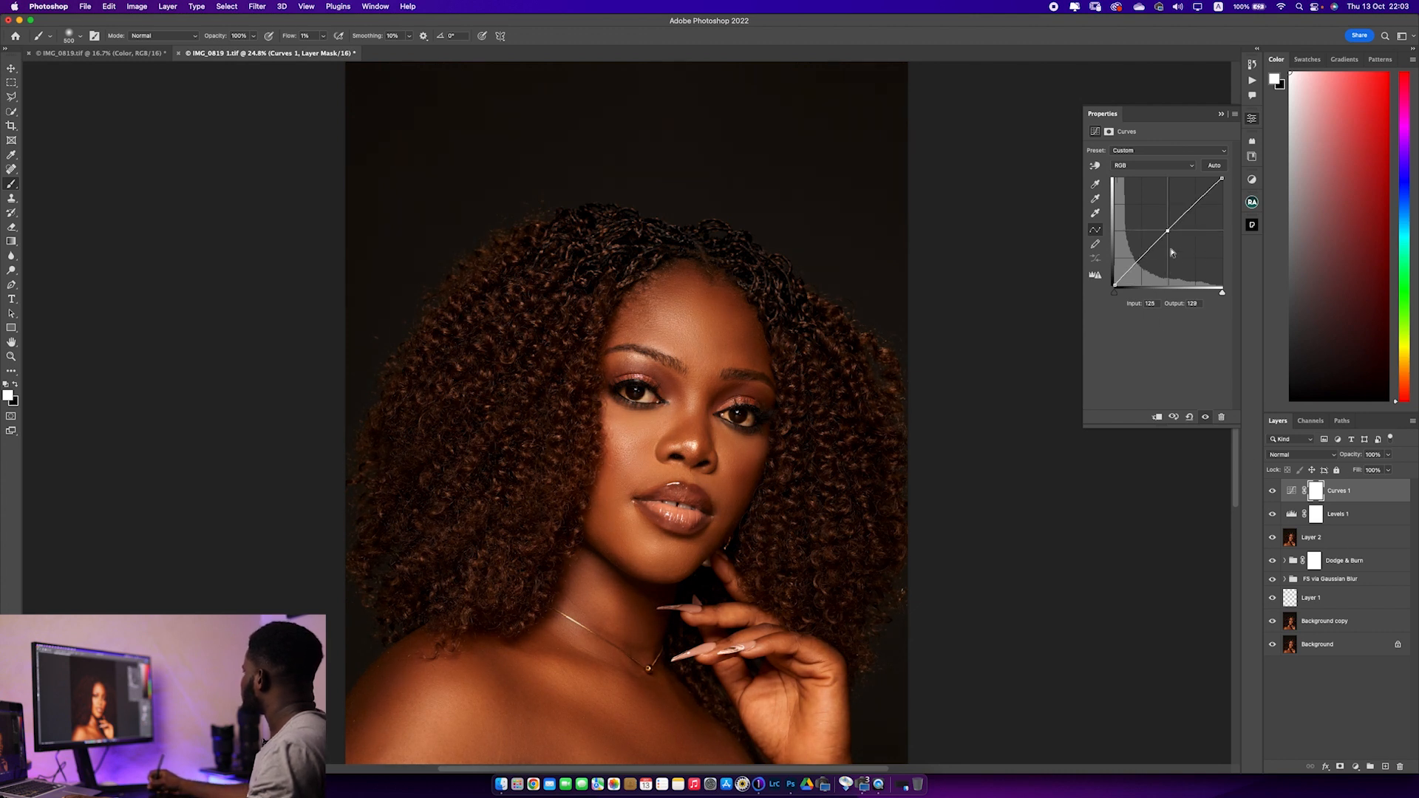
left_click_drag(1168, 232, 1168, 230)
left_click(1273, 492)
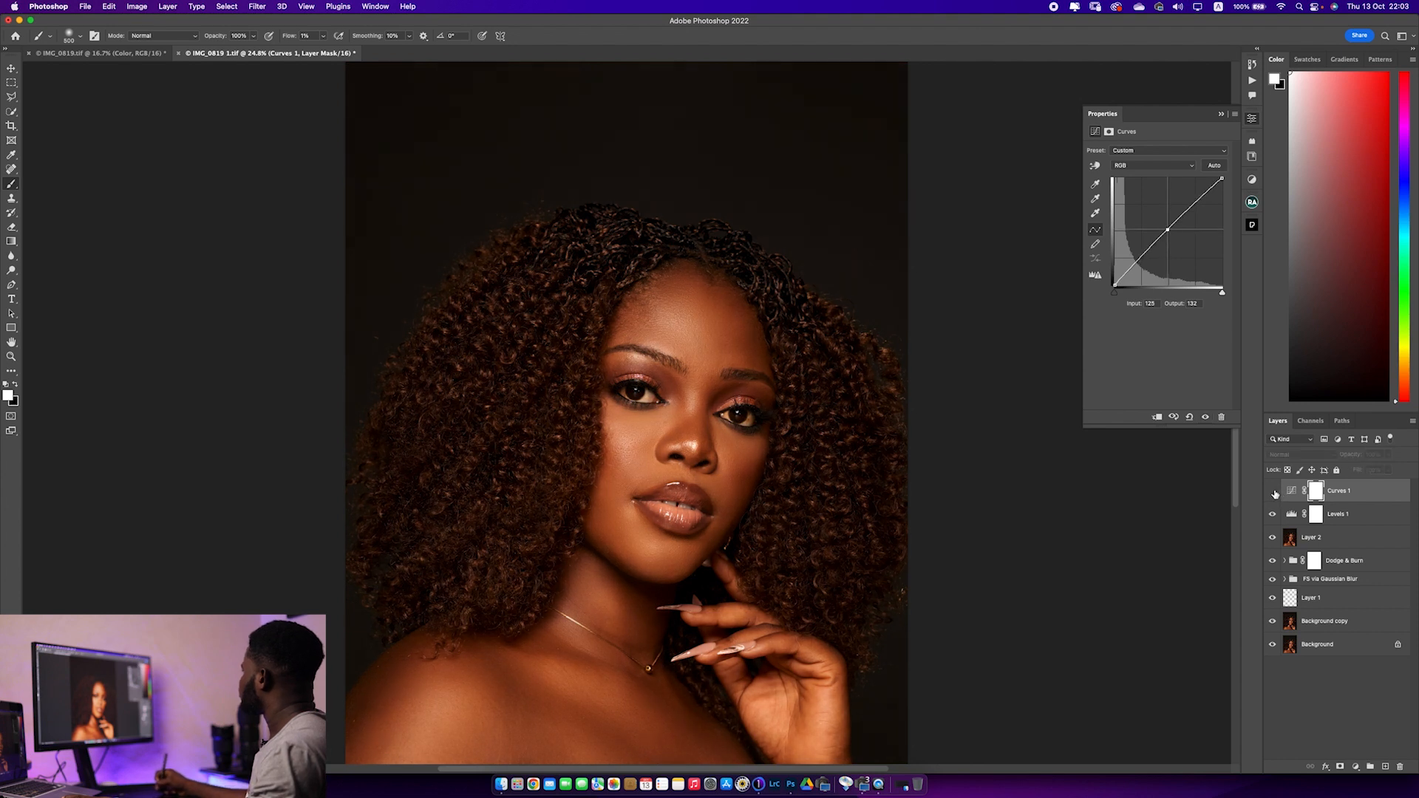
left_click(1273, 496)
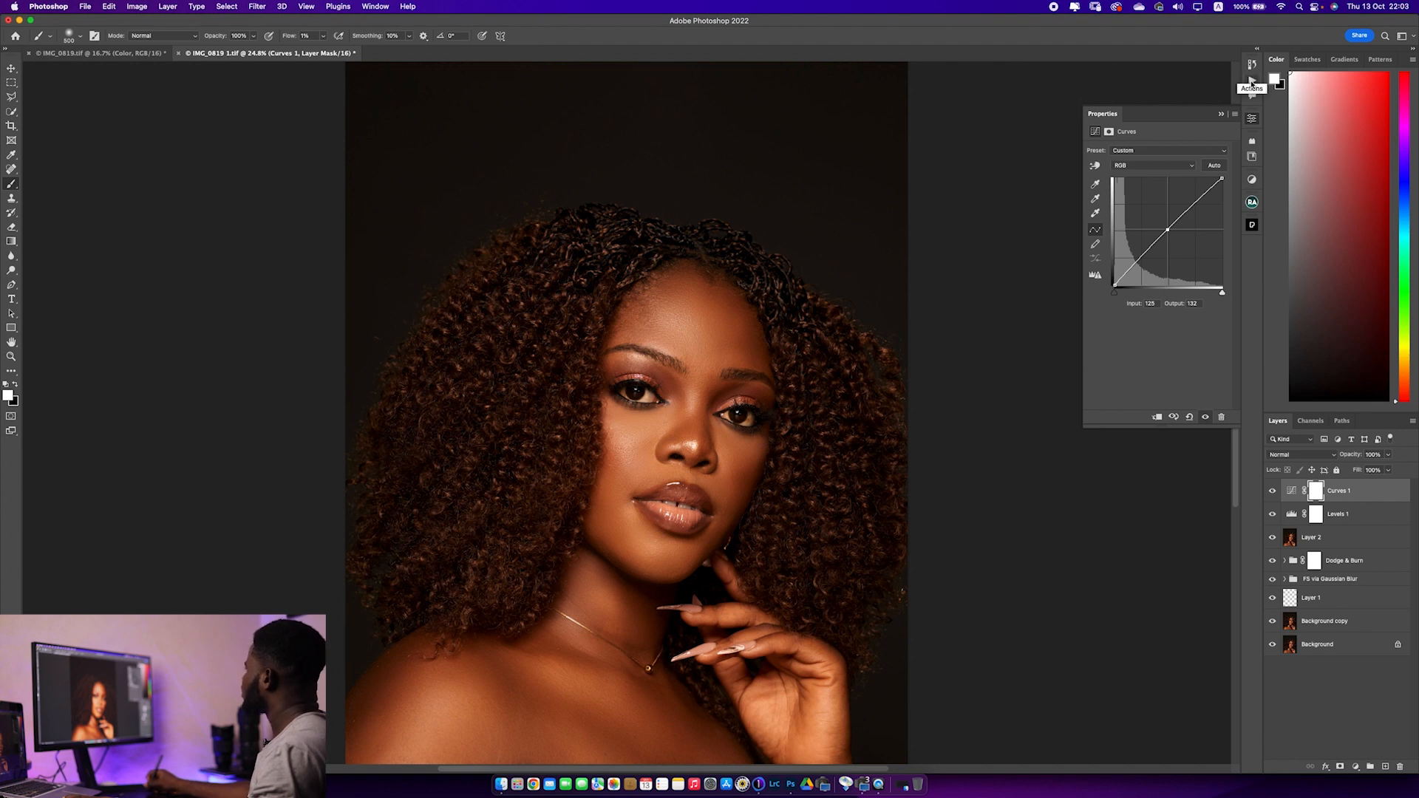
Run the Melanin action on the portrait to add its skin-tone adjustment group above the Curves layer
left_click(1251, 80)
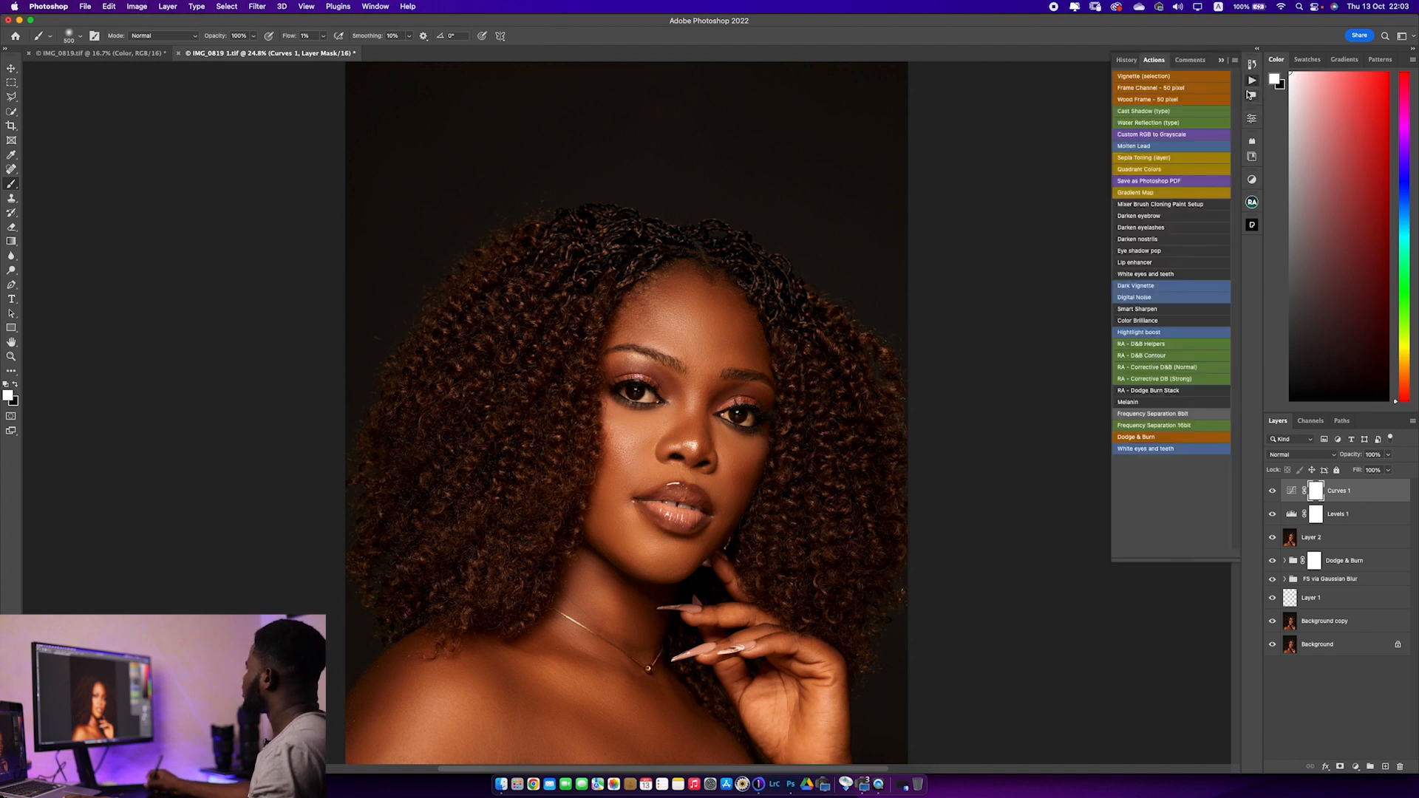
left_click(1150, 403)
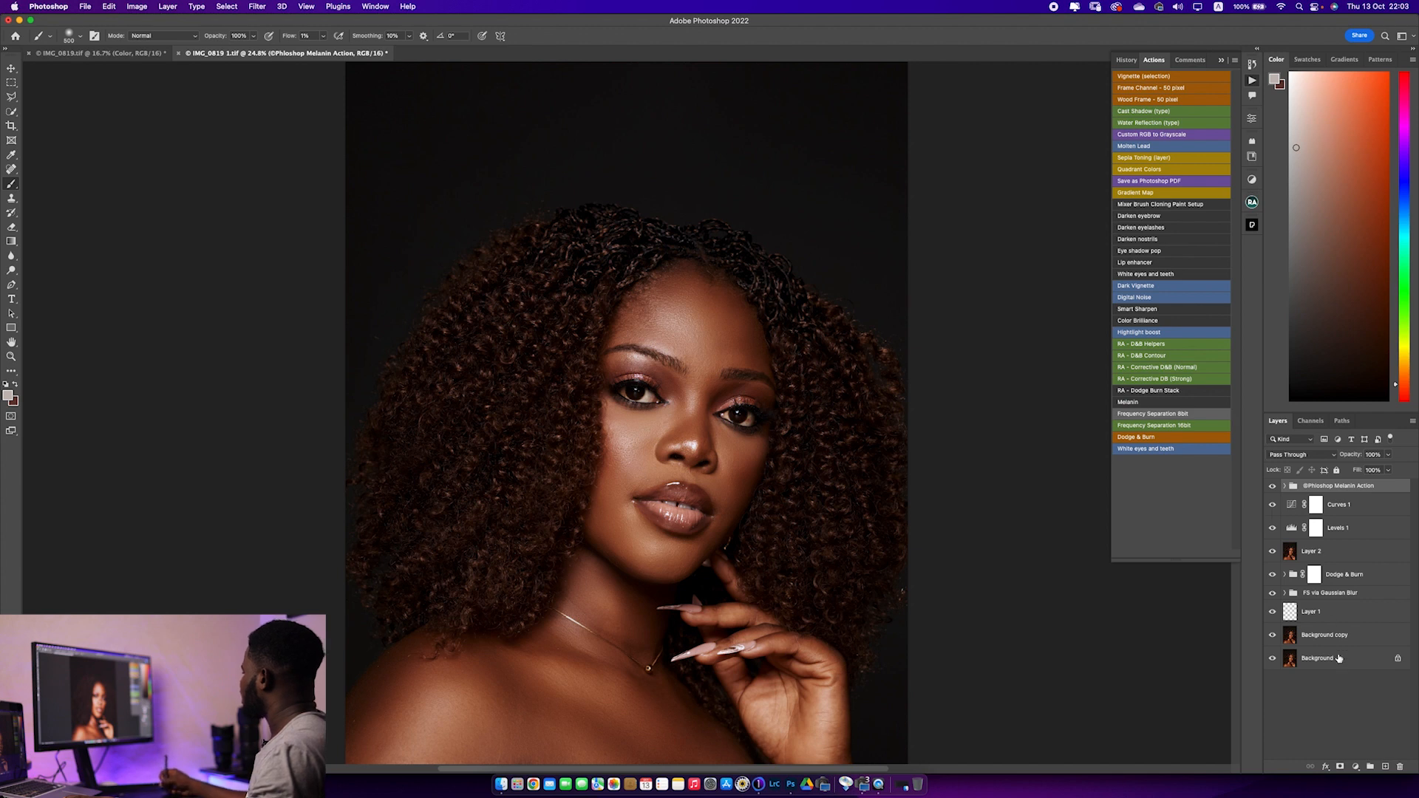
Add a Color Lookup adjustment layer above the Melanin group, using the Exclusive Melanin 1.CUBE LUT at about 56% opacity
left_click(1355, 766)
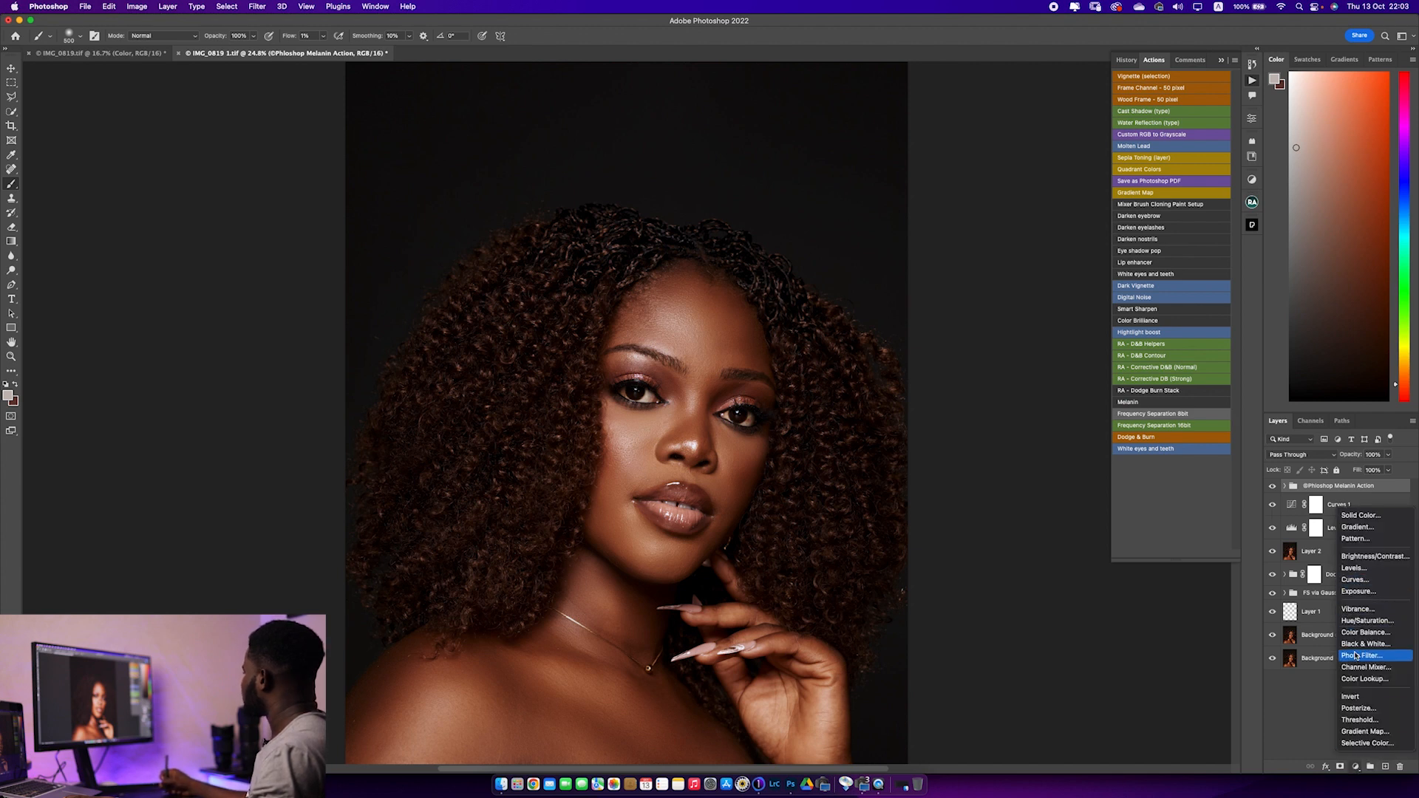
left_click(1356, 679)
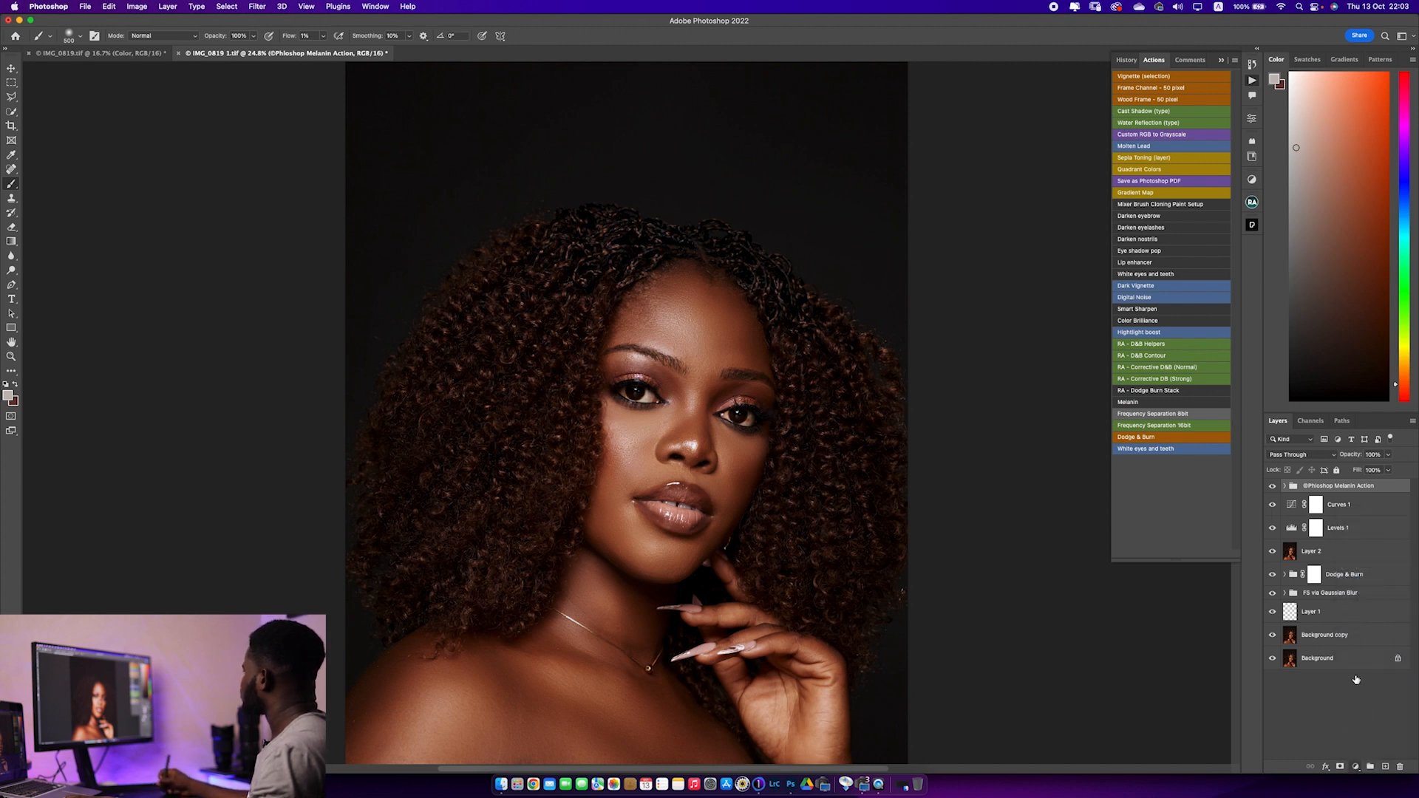
left_click(1184, 155)
left_click(1183, 151)
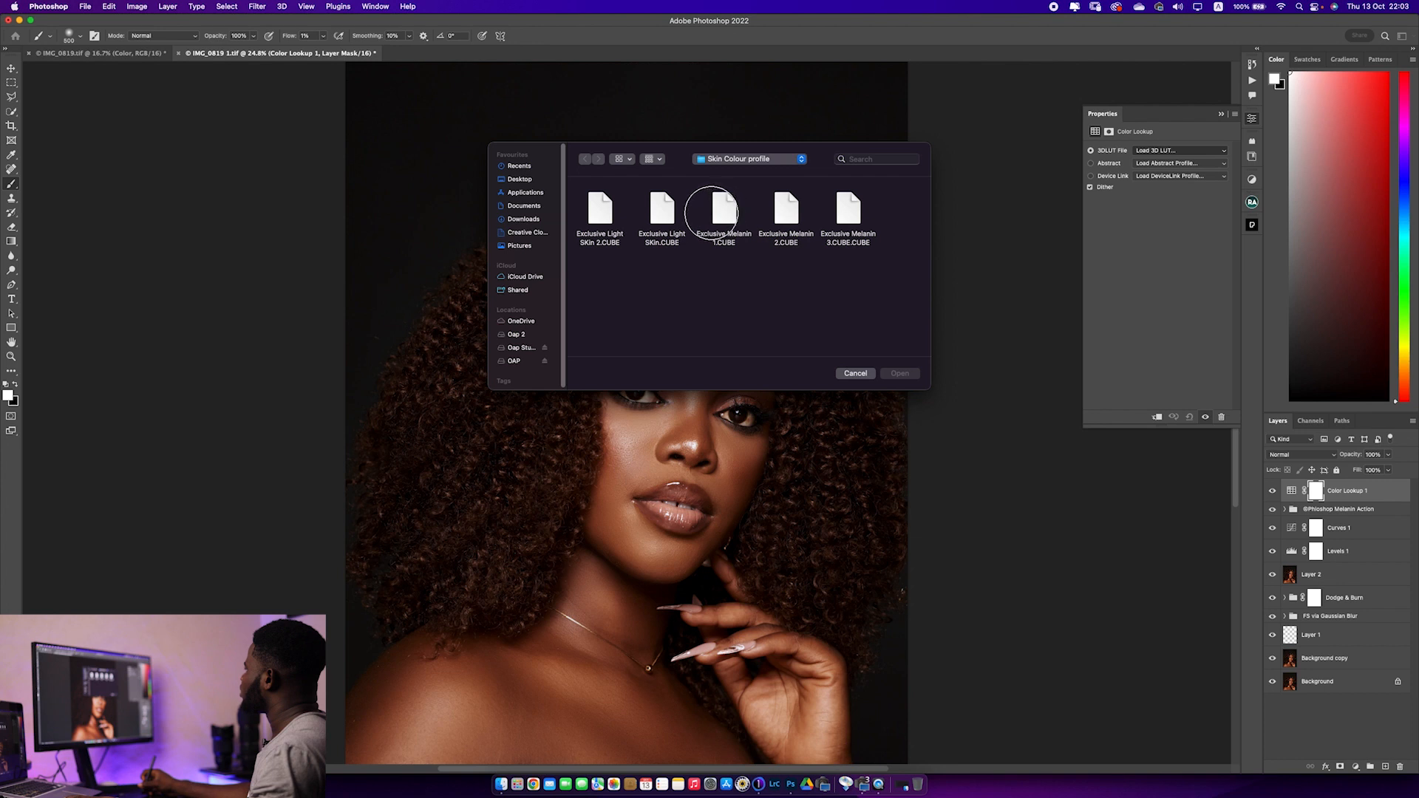
left_click(721, 214)
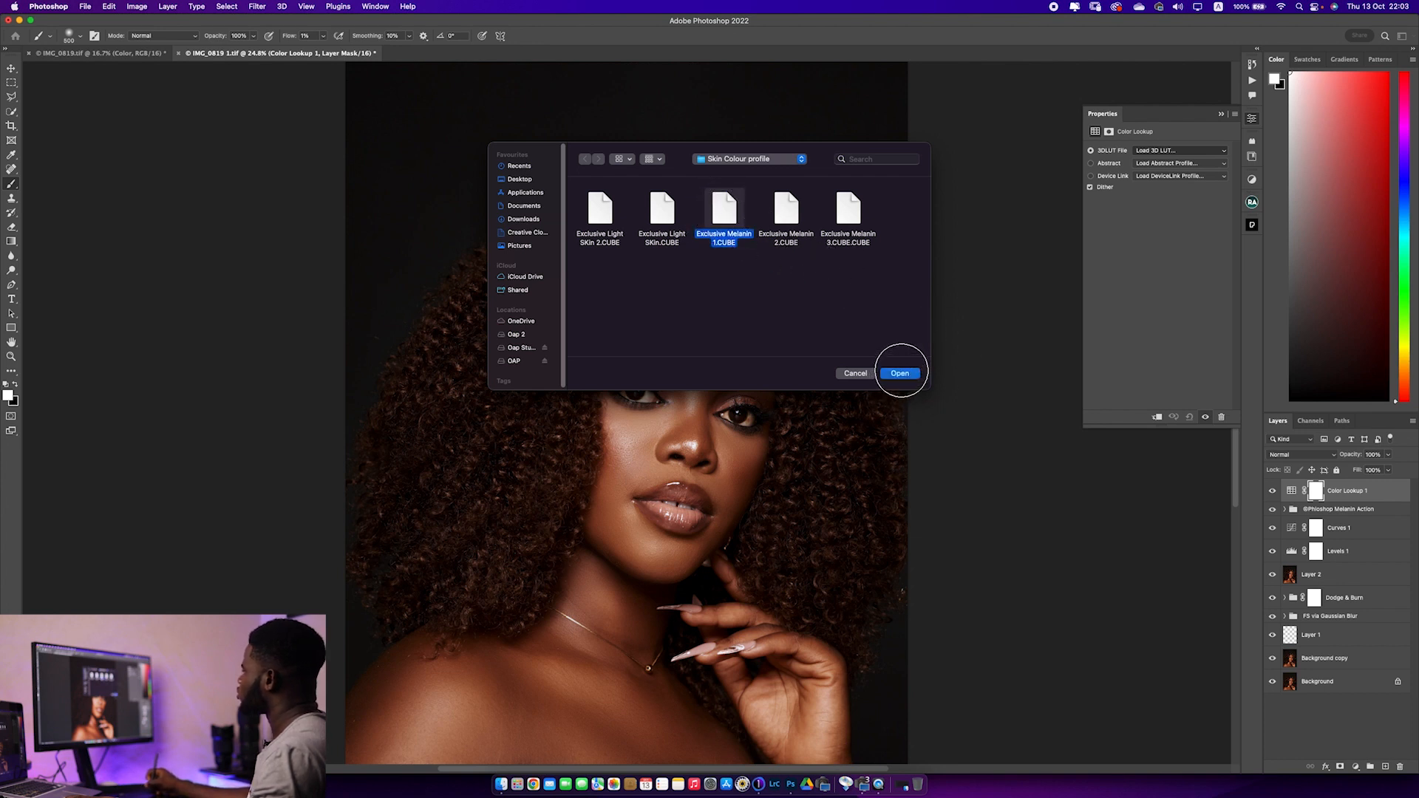
left_click(899, 373)
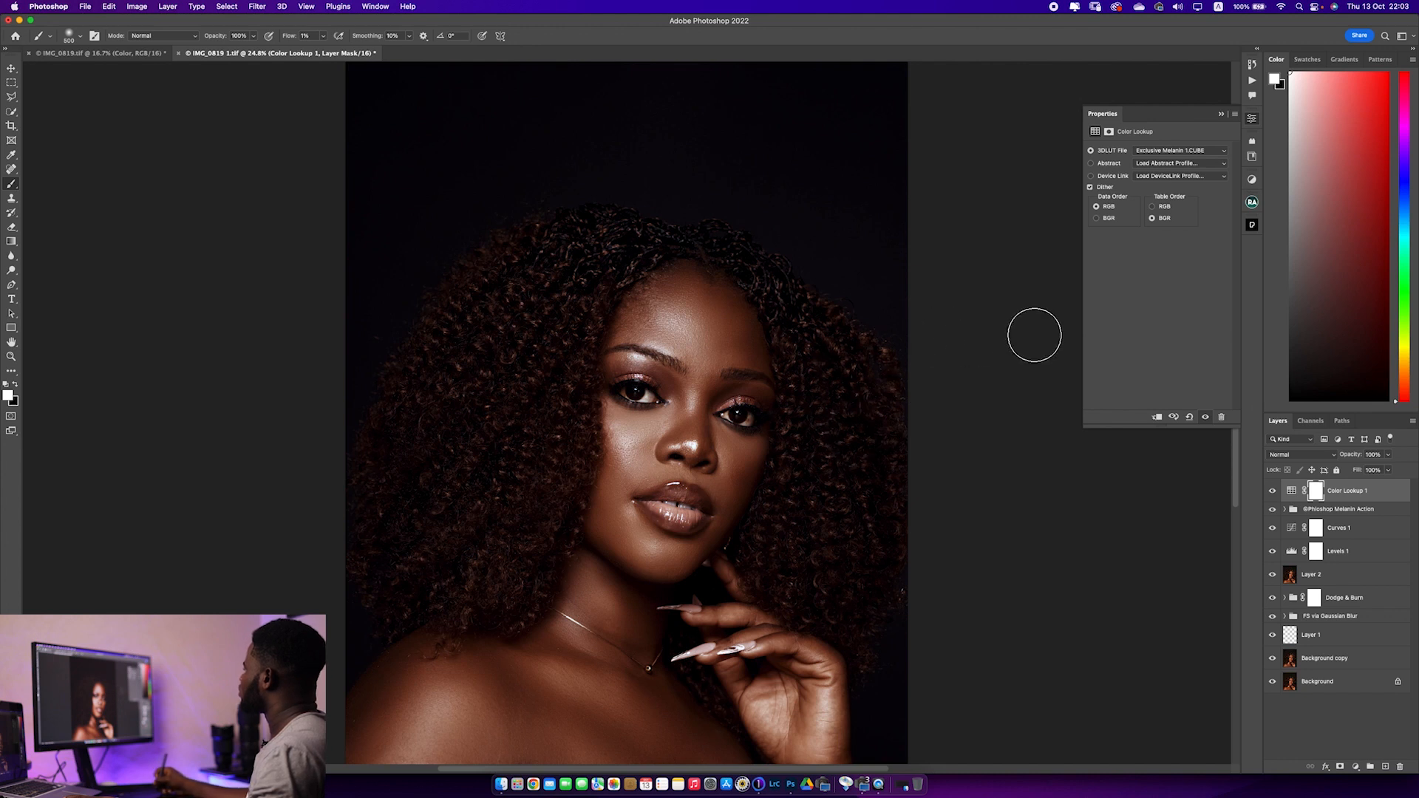
left_click_drag(1357, 460, 1333, 459)
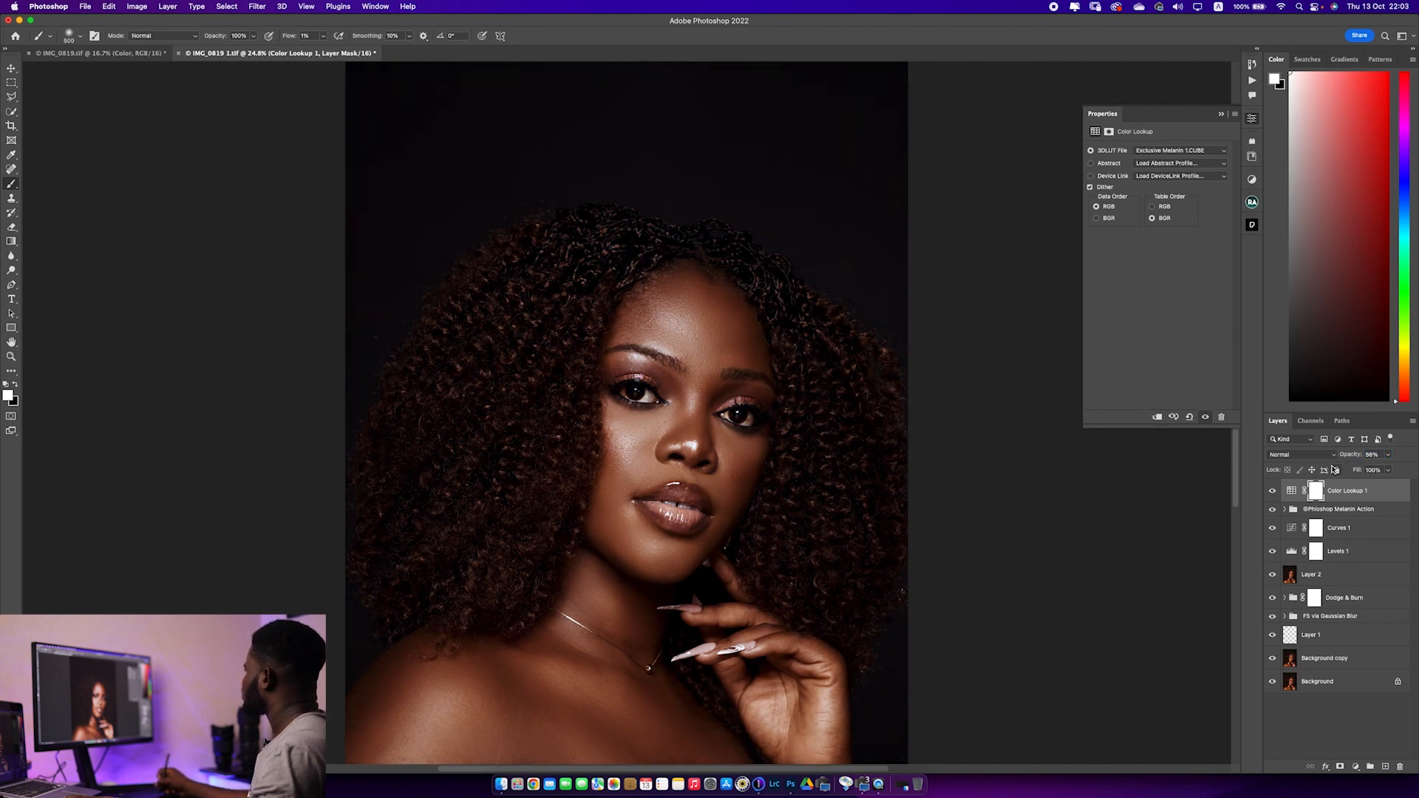
Lower the Melanin action group's opacity to about 89% and compare the portrait with the original Background layer
left_click(1349, 510)
left_click_drag(1357, 460, 1351, 459)
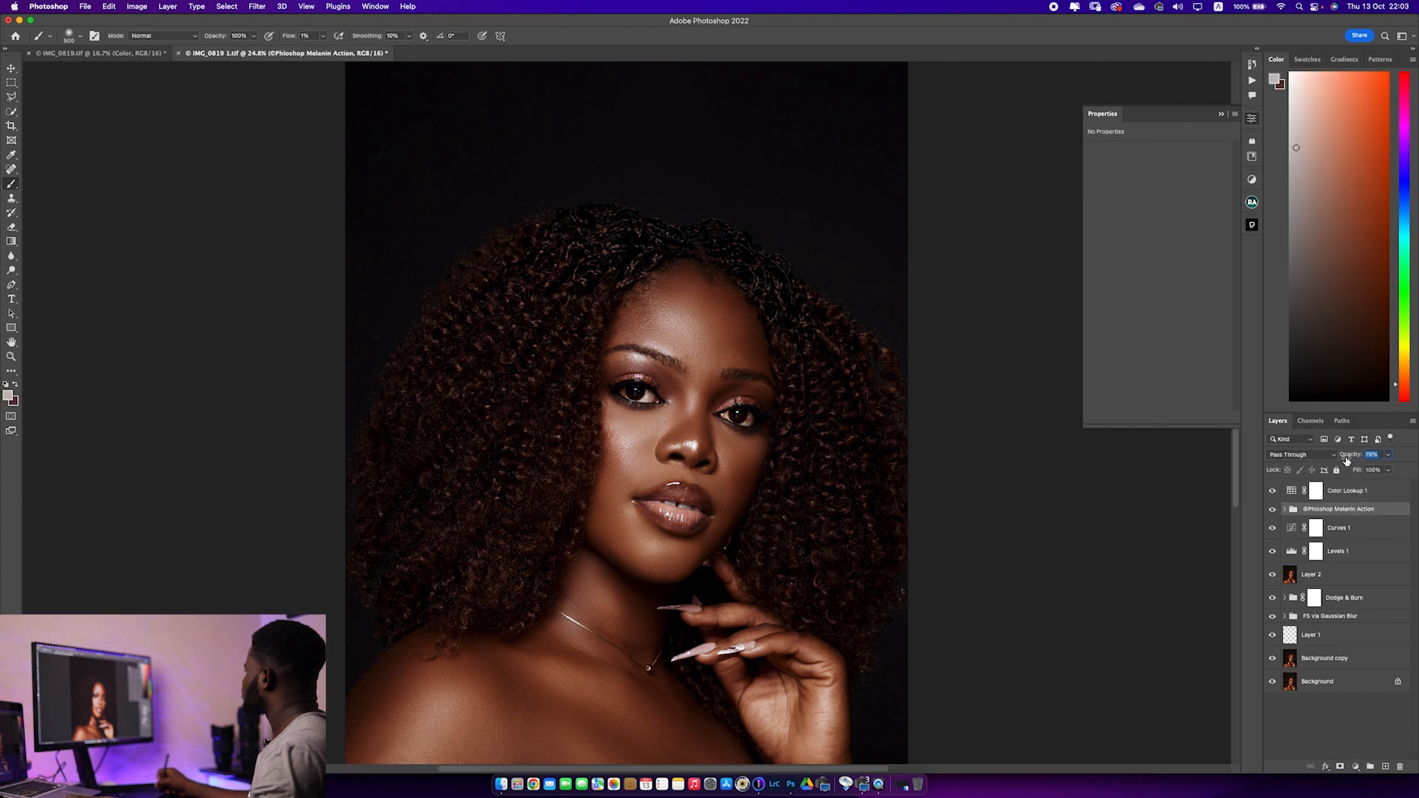
left_click_drag(1342, 464, 1344, 465)
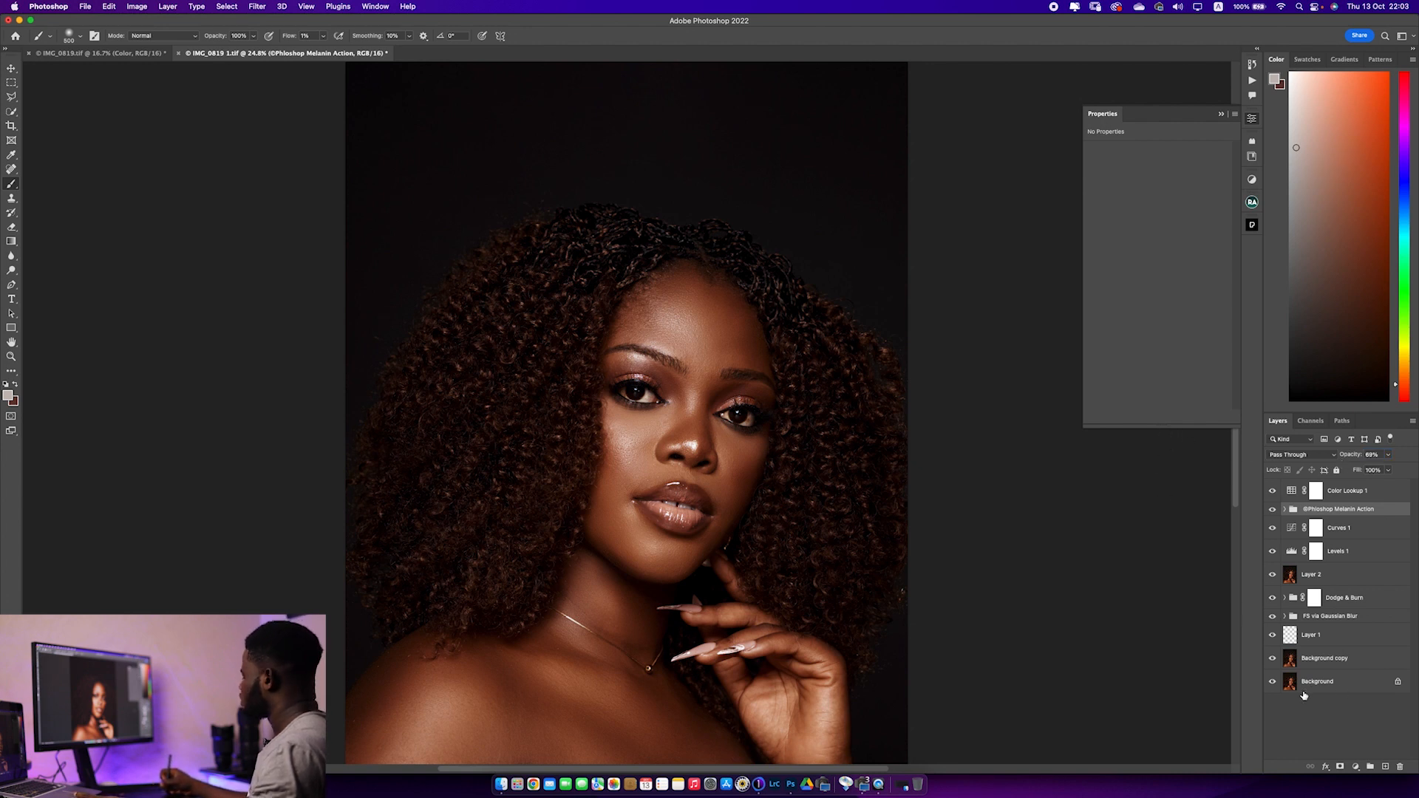
left_click(1272, 683, "alt")
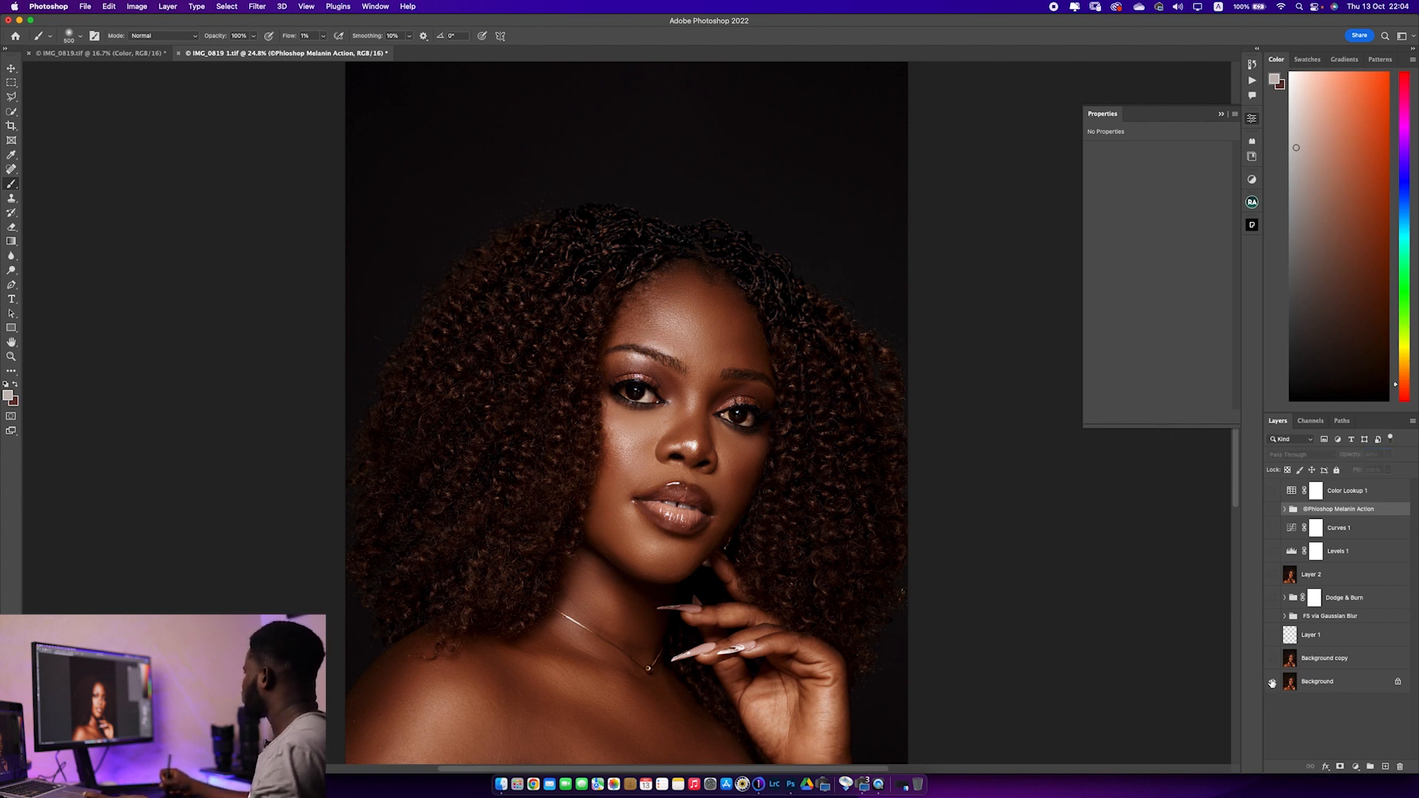
left_click(1272, 682, "alt")
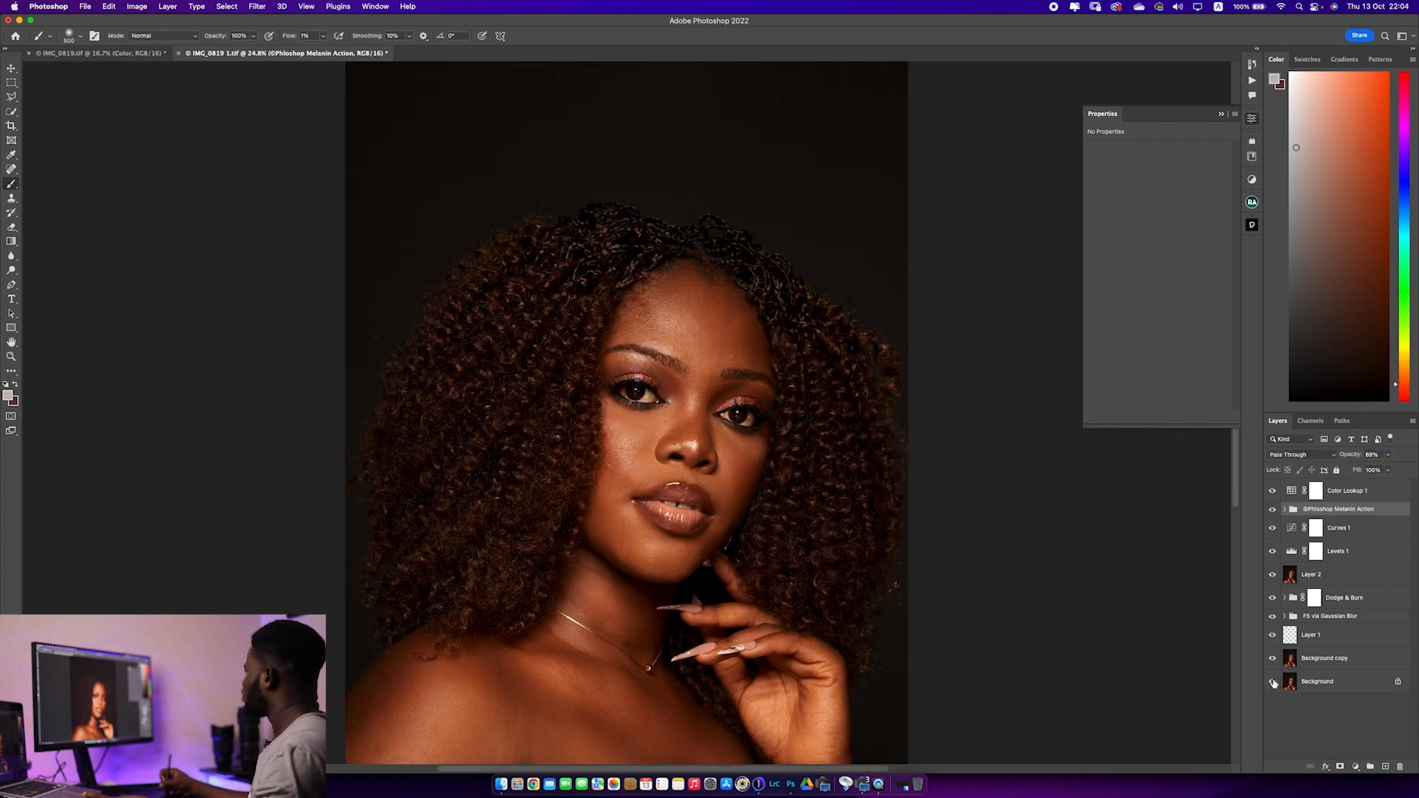
Run the White eyes and teeth action to add its masked group above the Color Lookup 1 layer
left_click(1346, 491)
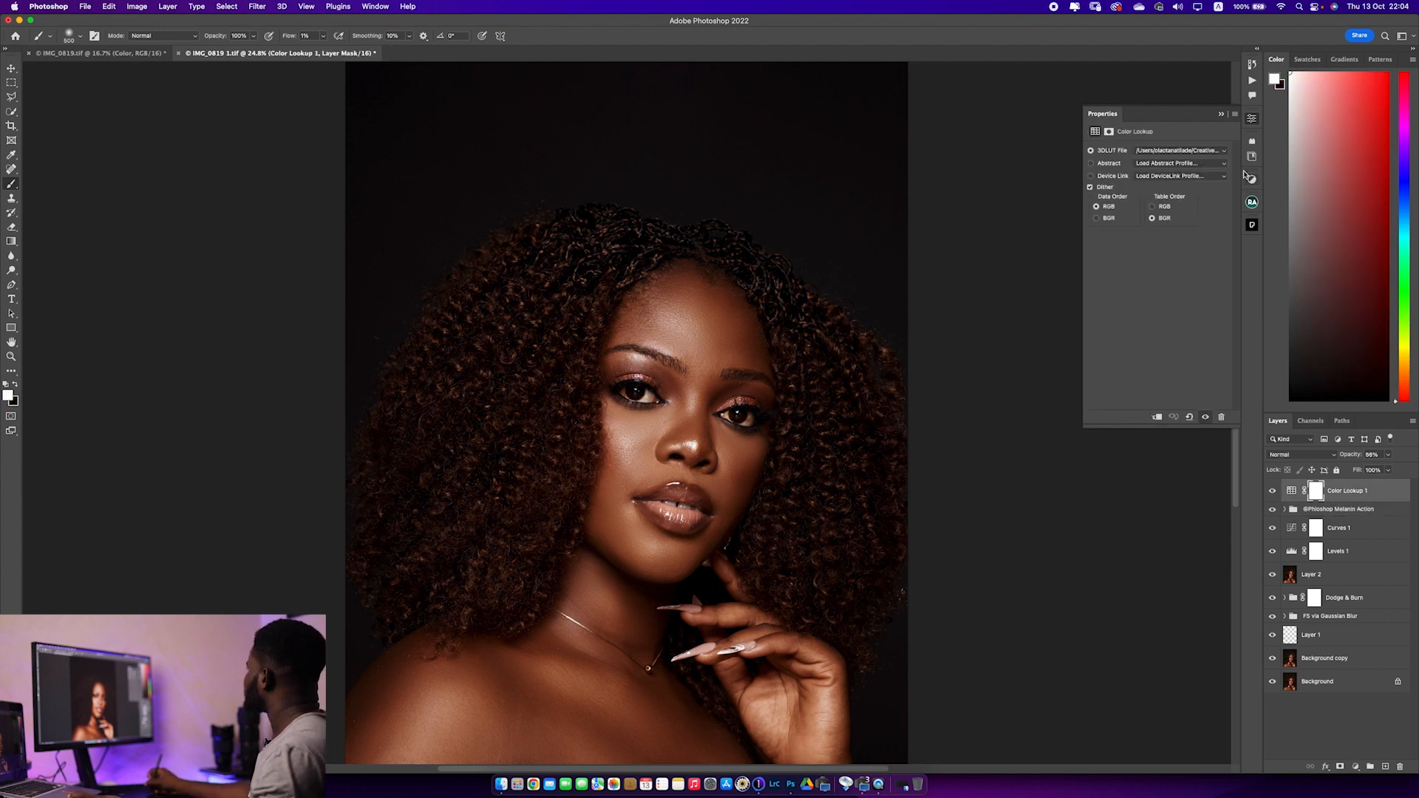
left_click(1251, 79)
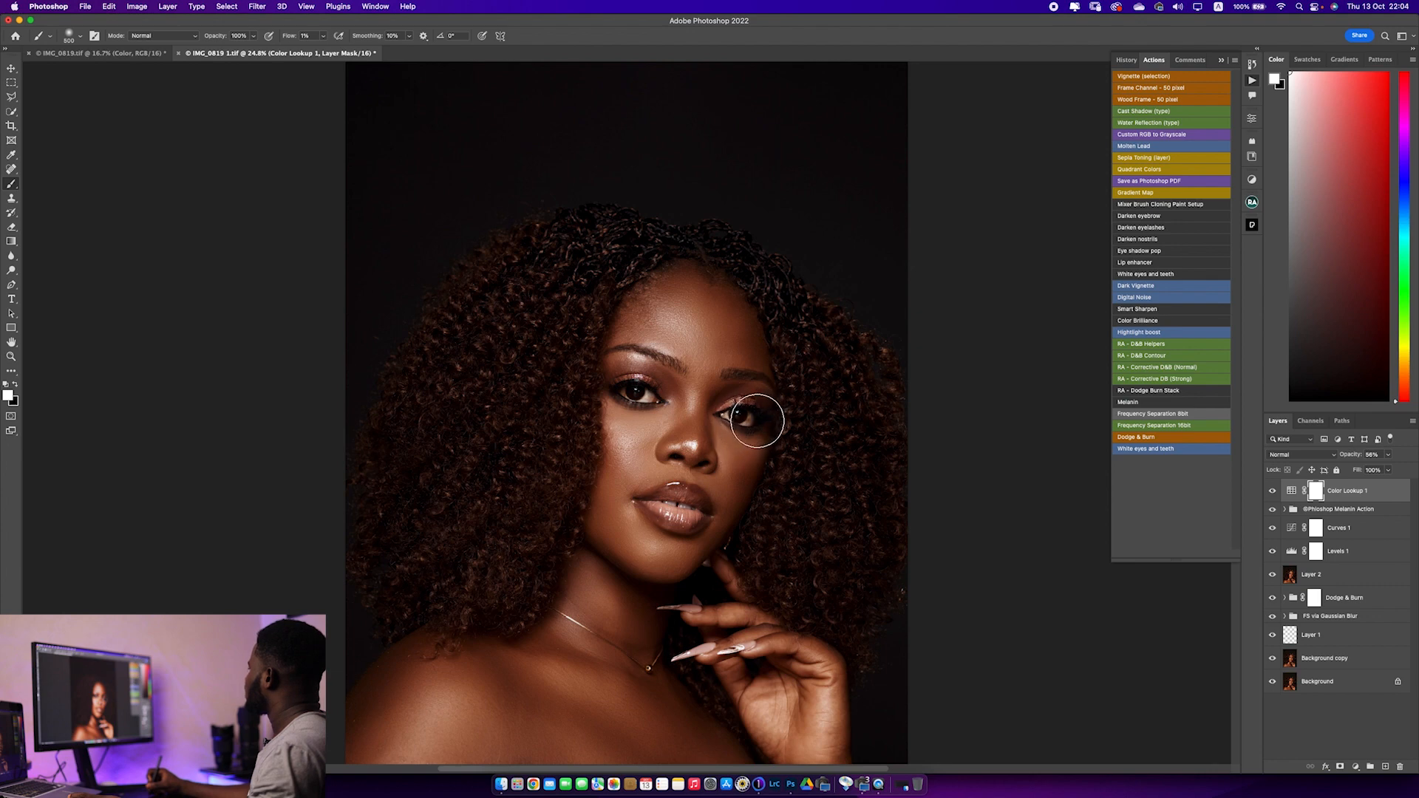
left_click(1170, 275)
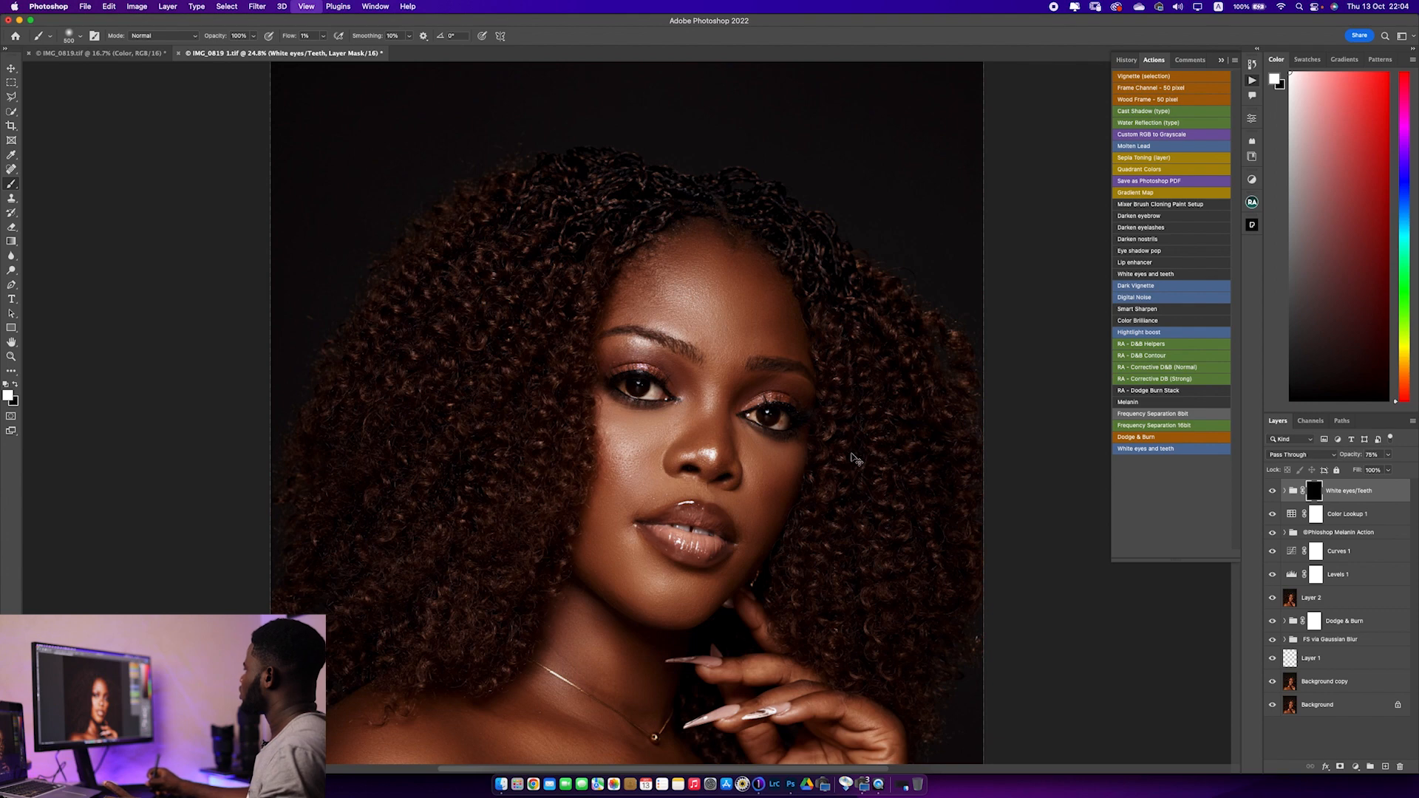
Whiten the sclera of the eye on the image's left by painting white on the White eyes/Teeth mask with a small brush at 100% flow
key("super+1")
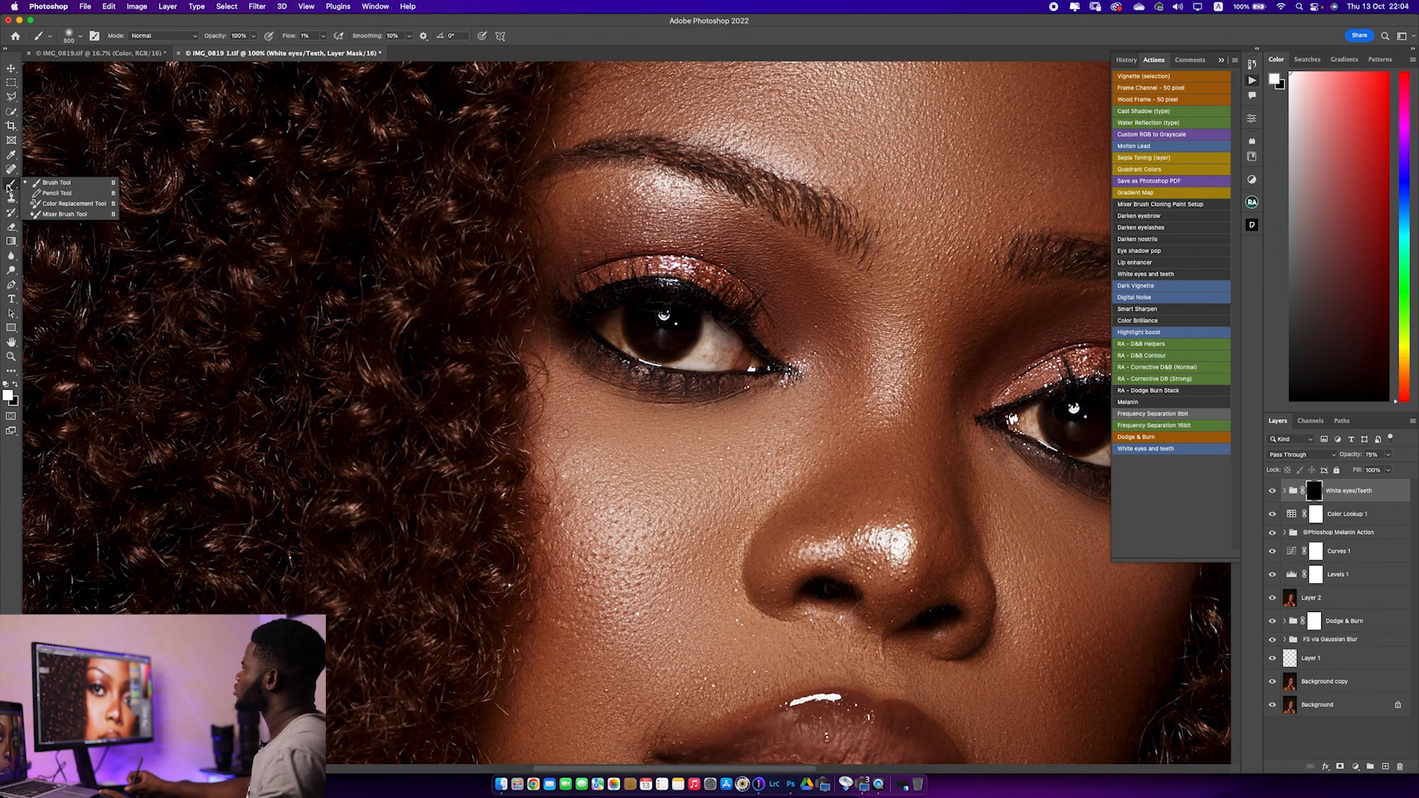
left_click(286, 40)
type("100")
key("Return")
key("bracketleft")
key("bracketleft")
key("bracketleft")
key("bracketleft")
key("bracketleft")
key("bracketleft")
key("bracketleft")
key("bracketleft")
key("bracketleft")
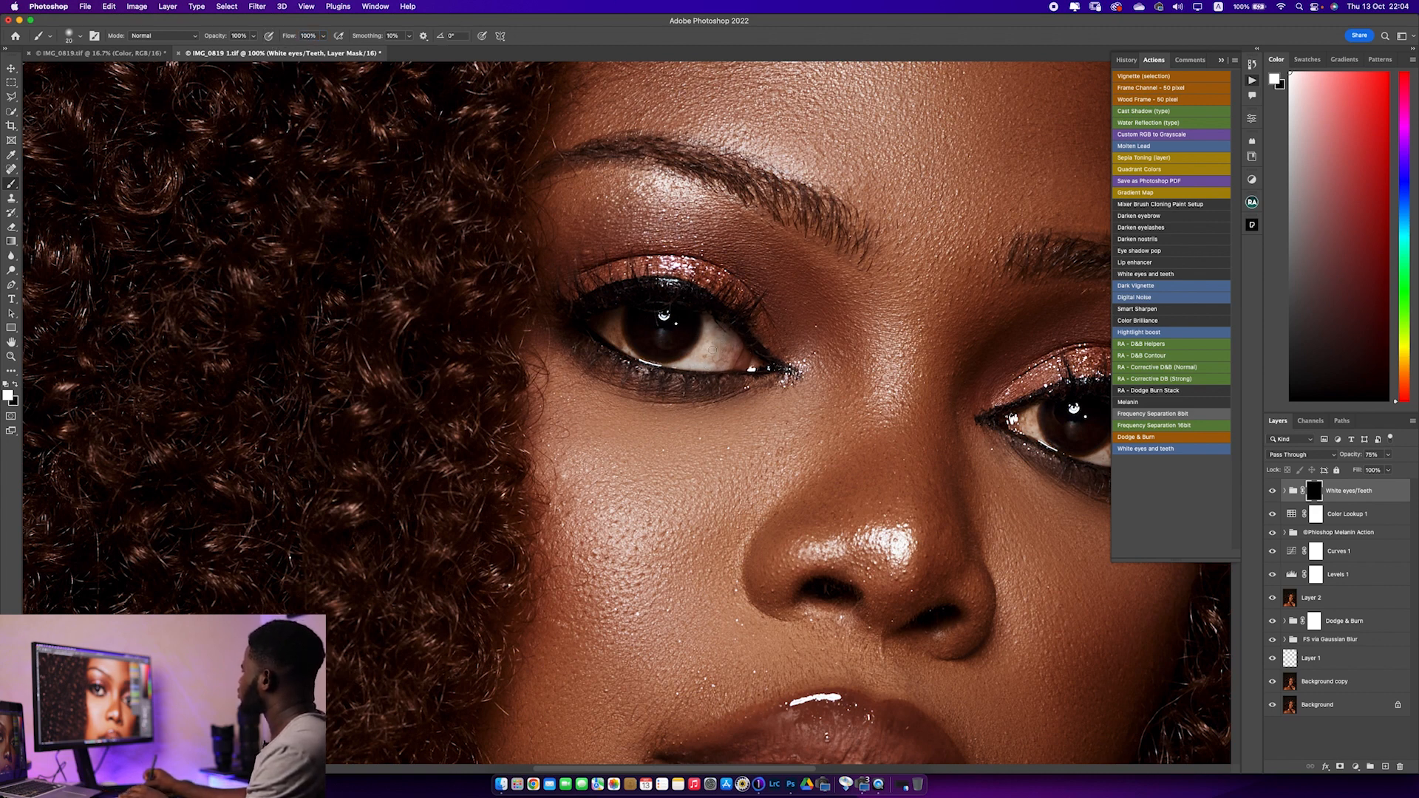
mouse_move(708, 355)
left_mouse_down()
mouse_move(711, 326)
mouse_move(728, 326)
mouse_move(730, 361)
left_mouse_up()
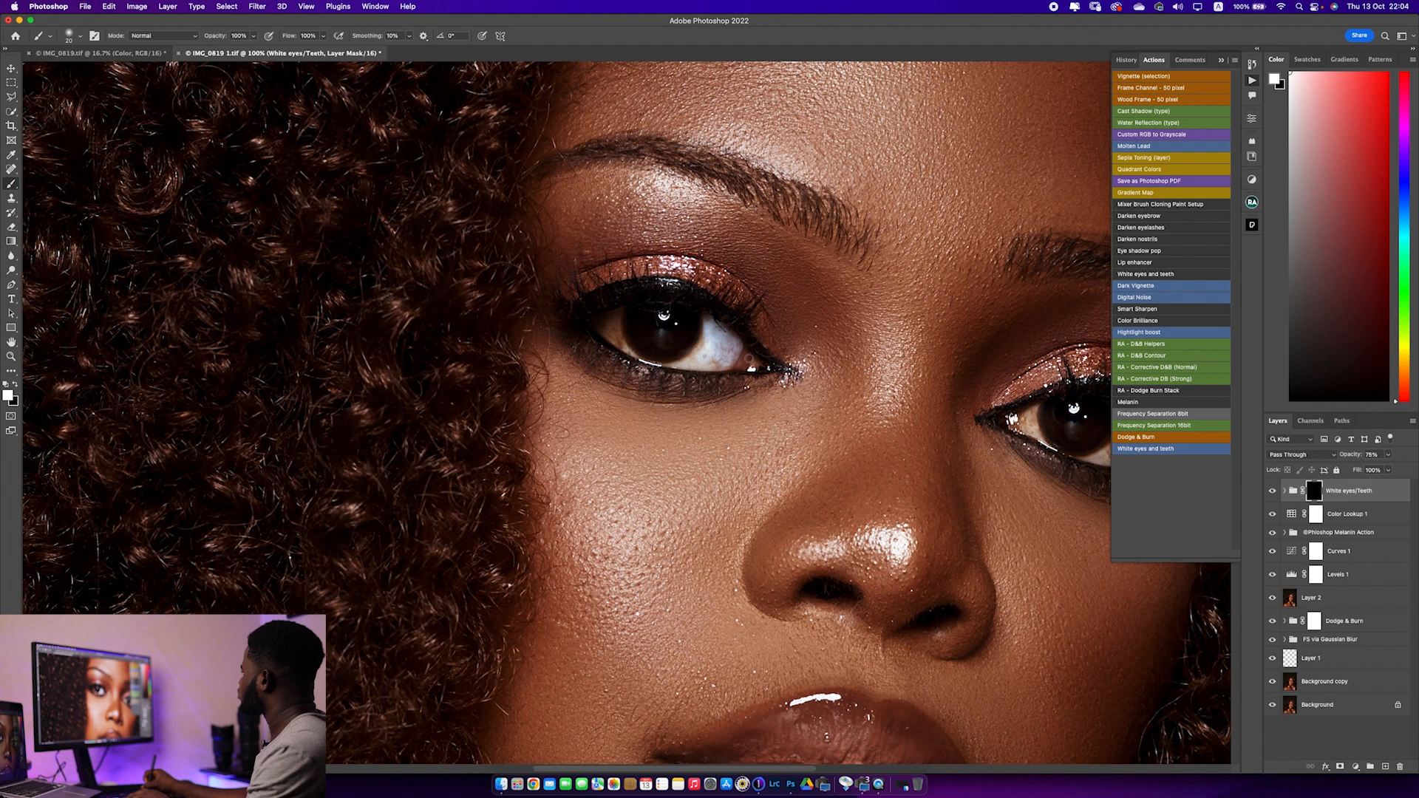
mouse_move(739, 367)
left_mouse_down()
mouse_move(699, 365)
mouse_move(704, 347)
mouse_move(689, 361)
left_mouse_up()
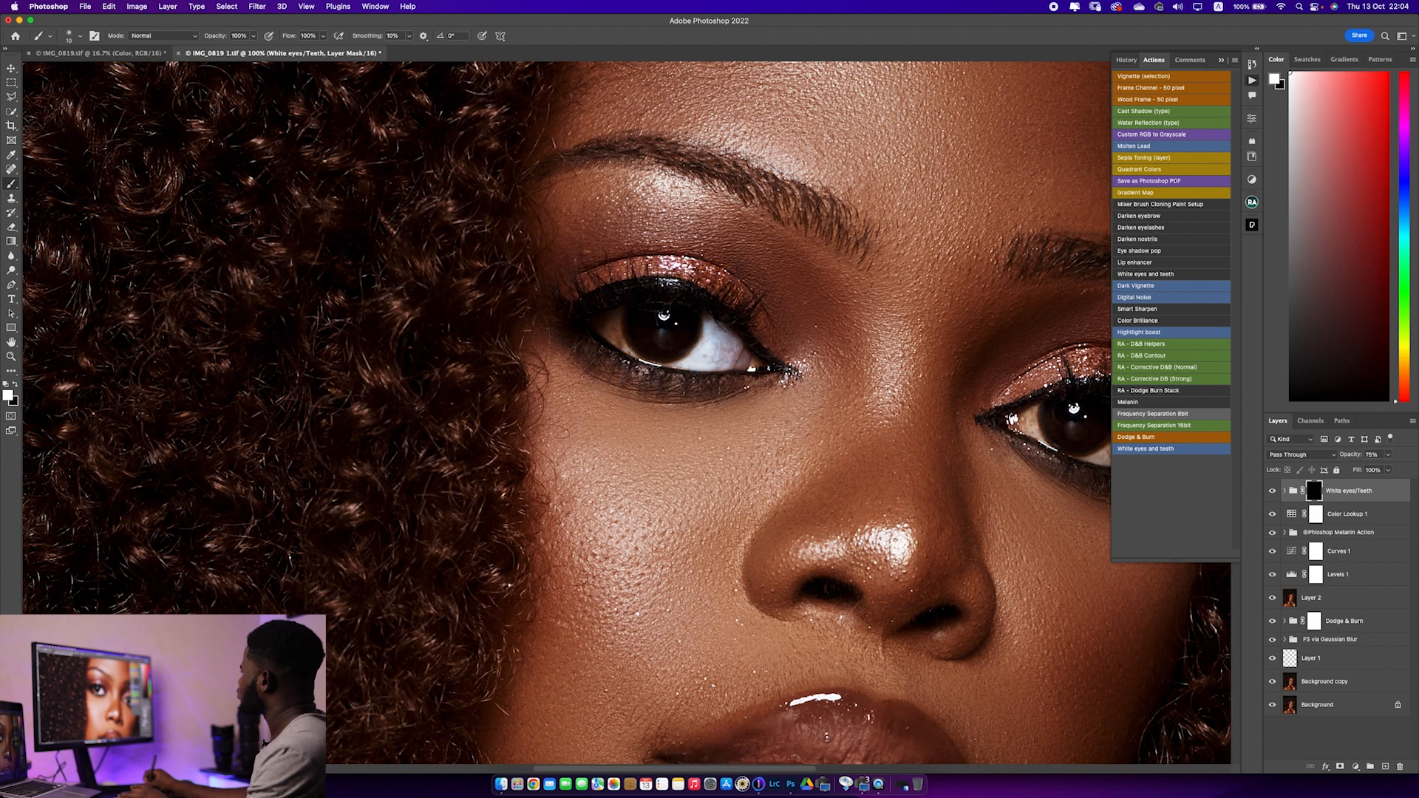
key("bracketright")
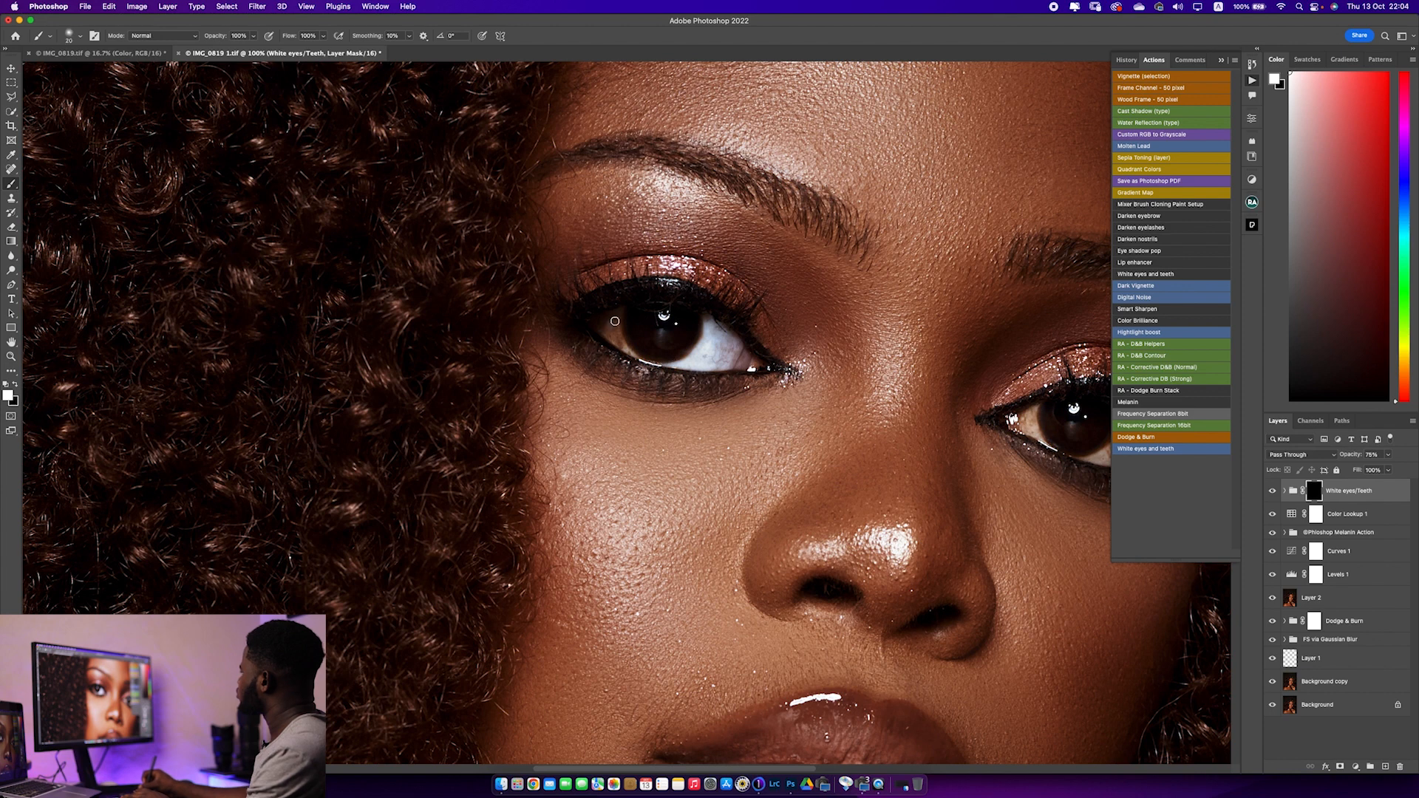
mouse_move(615, 332)
left_mouse_down()
mouse_move(626, 347)
mouse_move(608, 331)
left_mouse_up()
Whiten the sclera of the eye on the image's right by painting on the White eyes/Teeth mask
mouse_move(1025, 418)
left_mouse_down()
mouse_move(1031, 436)
mouse_move(764, 452)
left_mouse_up()
mouse_move(941, 458)
left_mouse_down()
mouse_move(949, 429)
mouse_move(940, 468)
mouse_move(950, 459)
mouse_move(909, 466)
mouse_move(939, 448)
left_mouse_up()
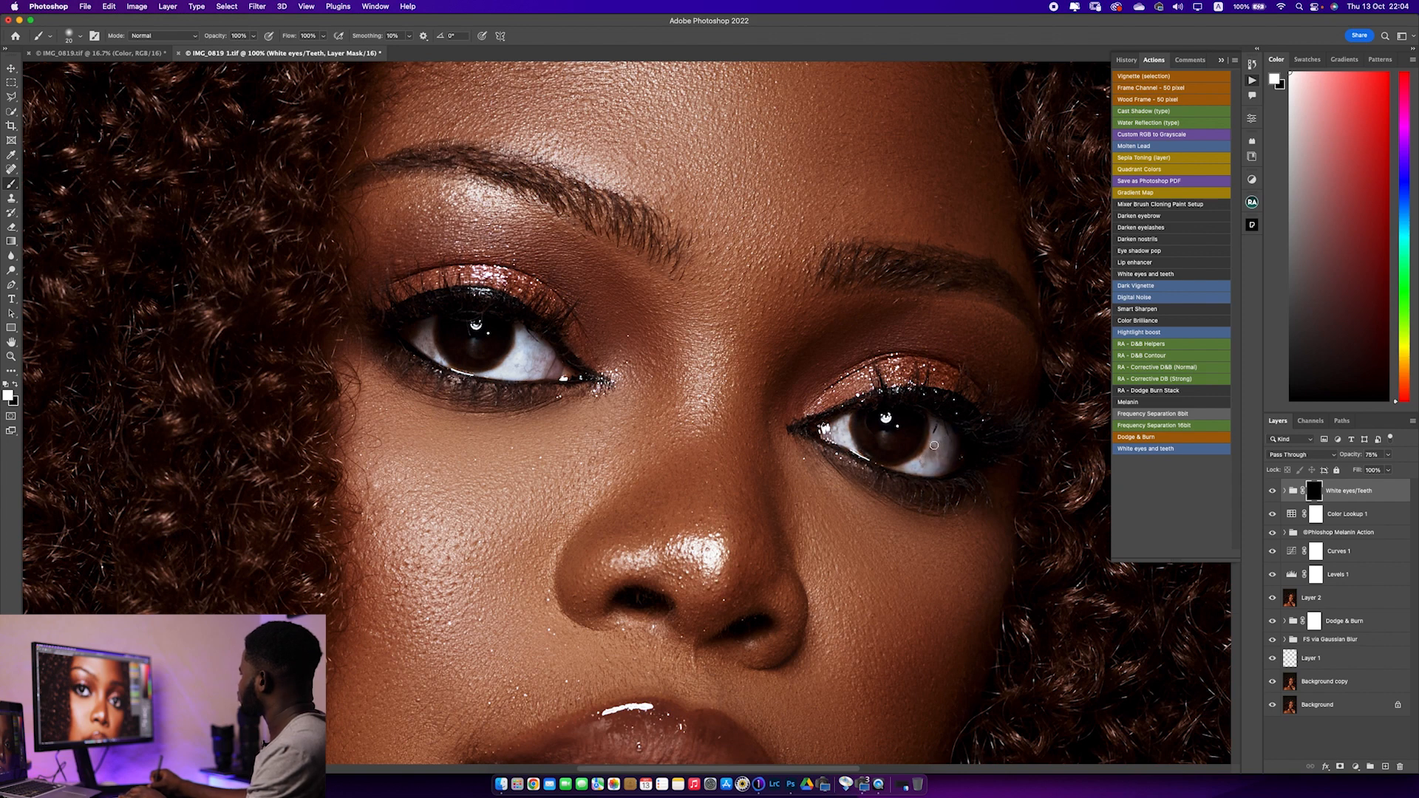
key("bracketleft")
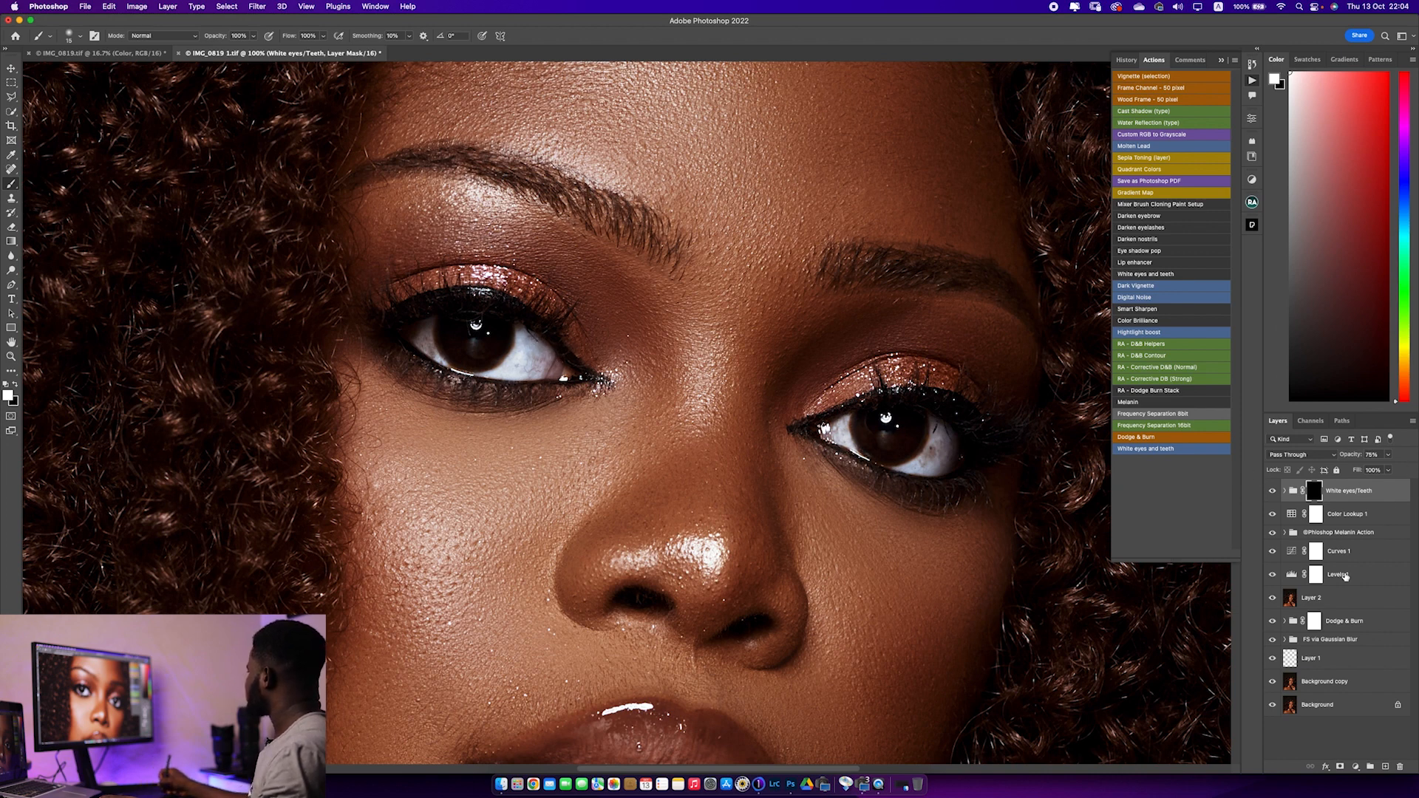
Clean the stray lash marks from the white of the image's left eye on Layer 2 with a tiny Clone Stamp brush
left_click(1307, 604)
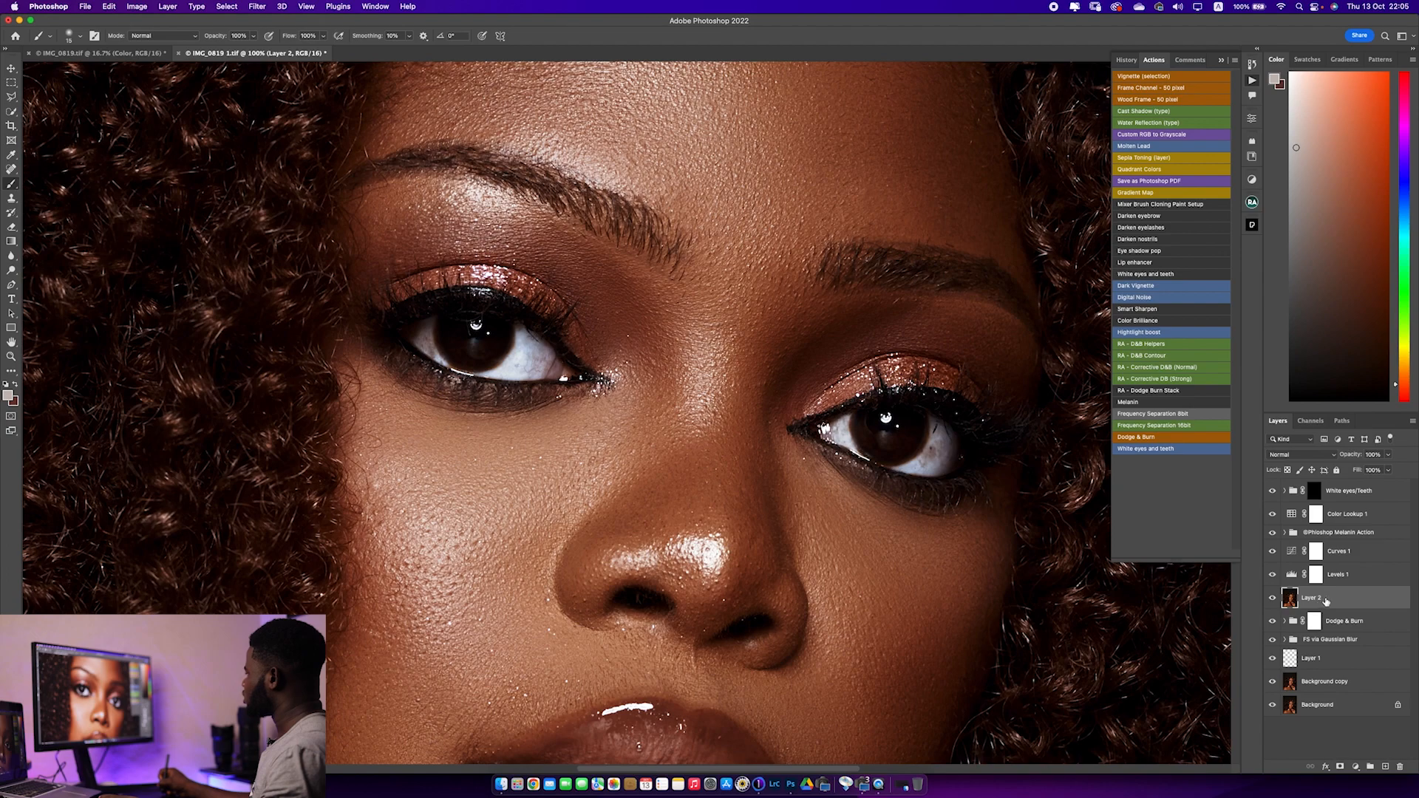
key("super+plus")
key("super+plus")
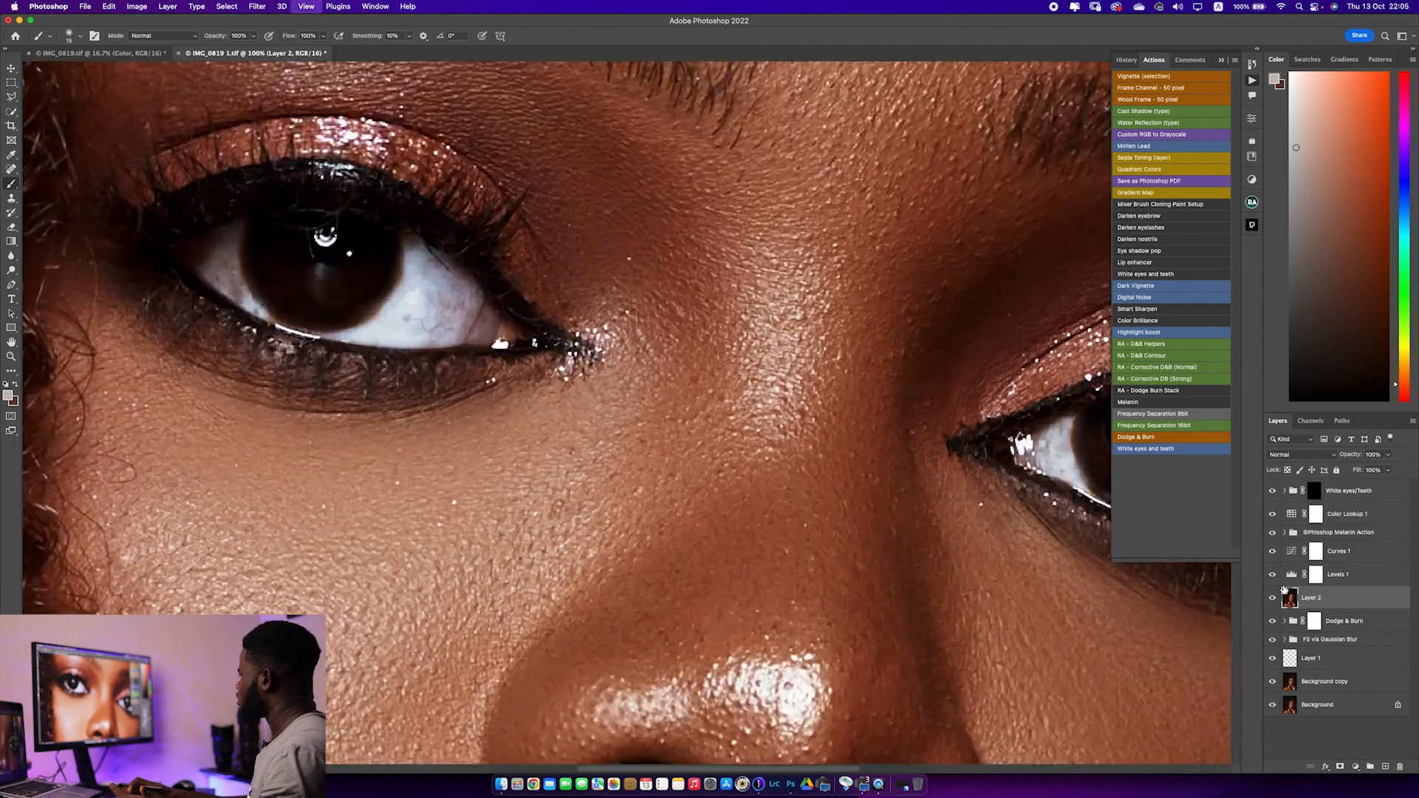
left_click_drag(681, 421, 799, 681)
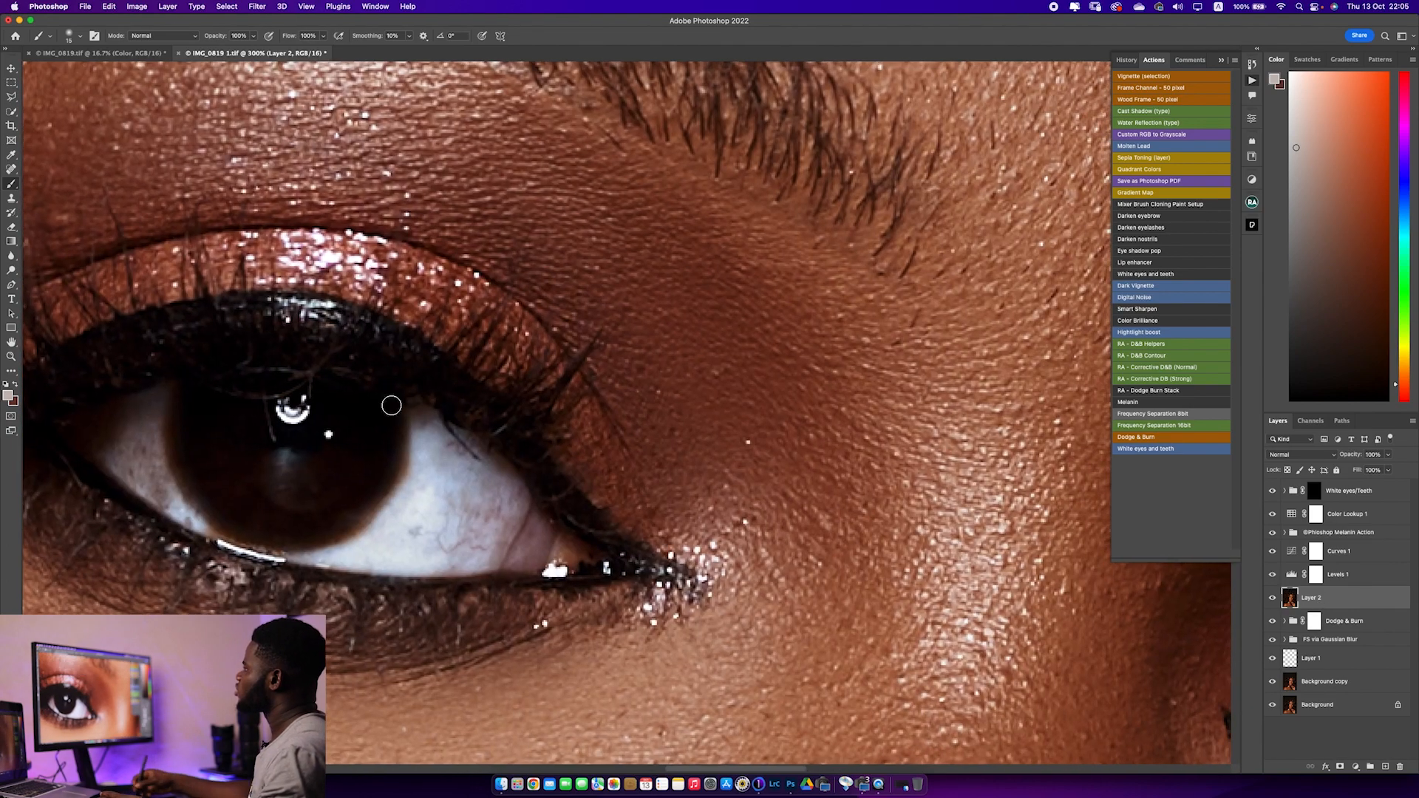
left_click(11, 198)
key("bracketleft")
key("bracketleft")
key("bracketleft")
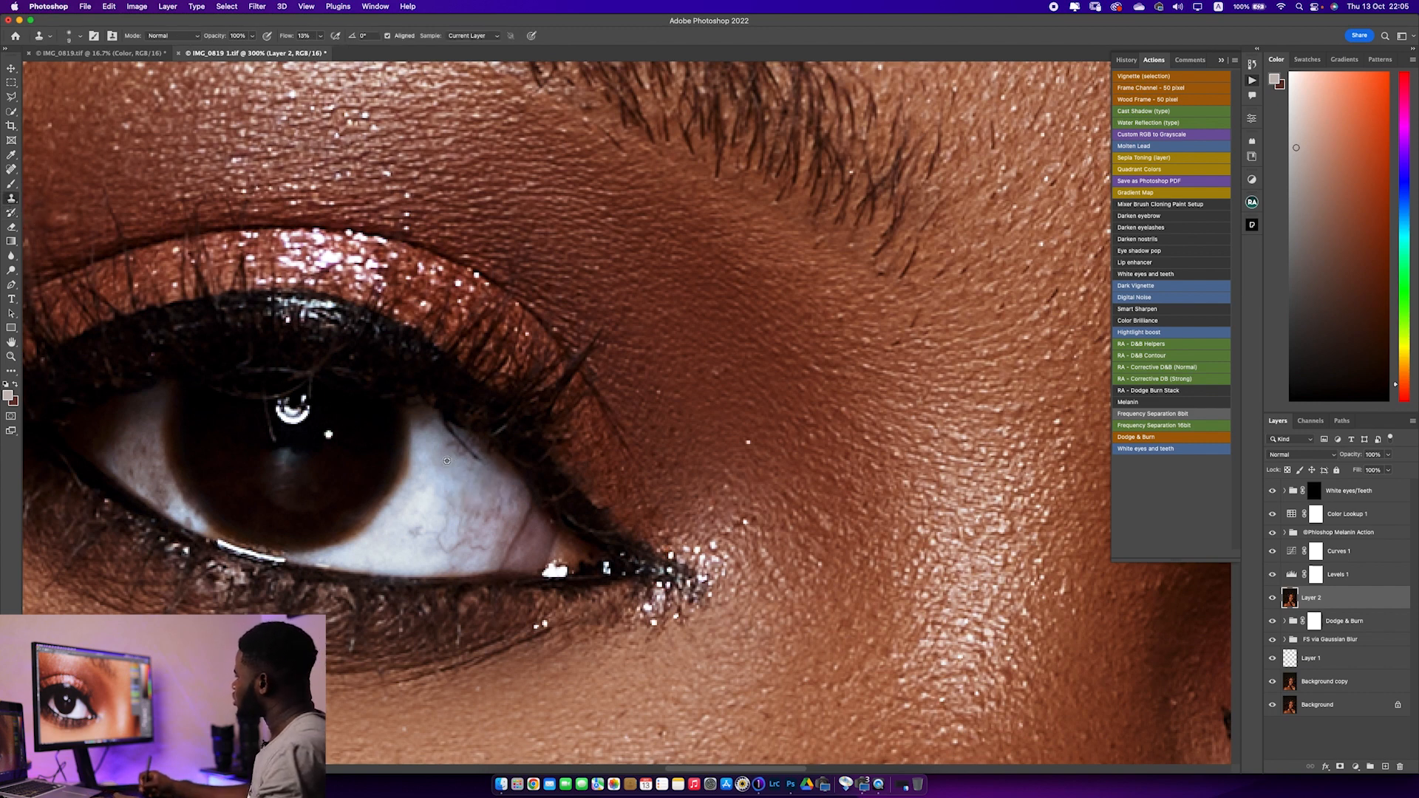
left_click_drag(466, 458, 463, 442)
left_click(458, 451, "alt")
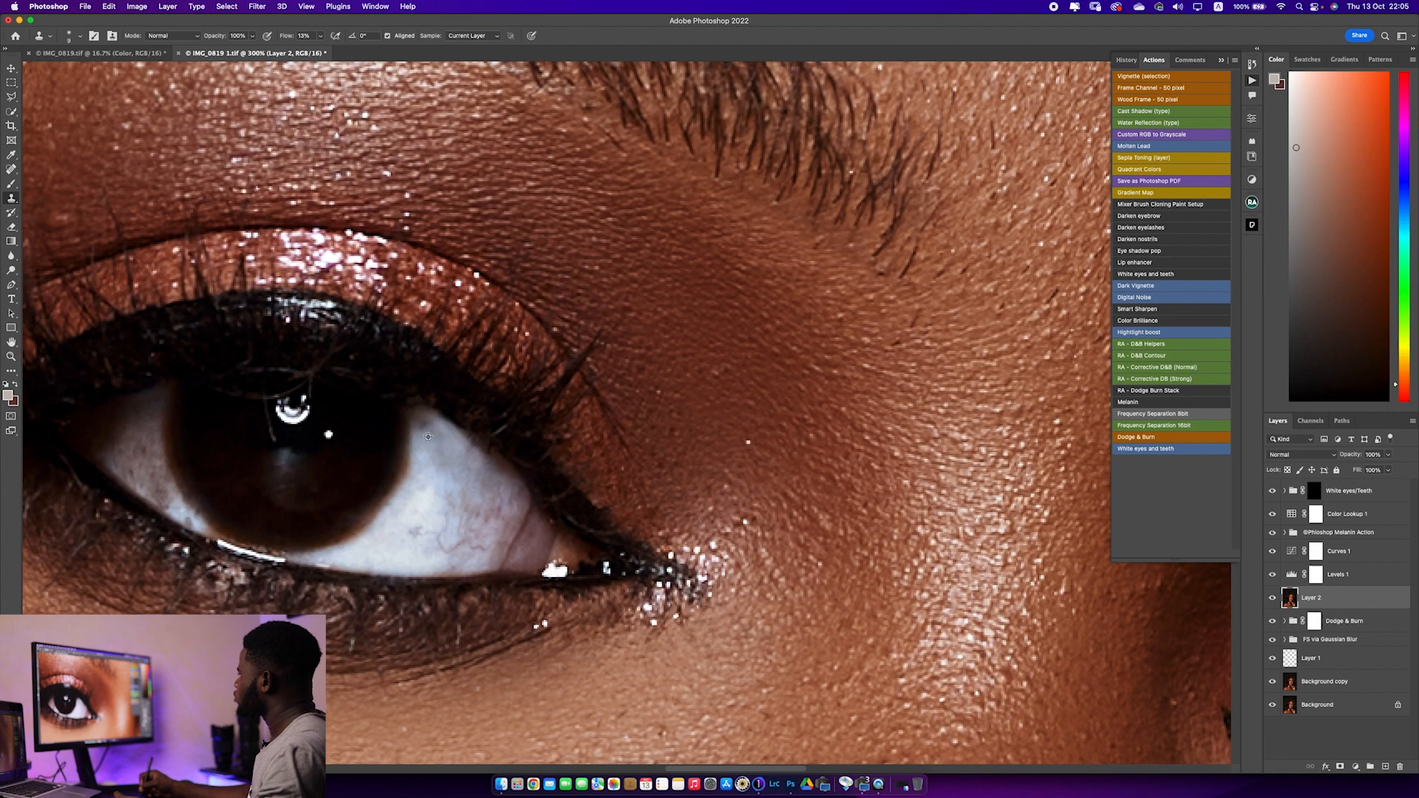
Clone out the dark lash marks and spots on the white of the image's right eye on Layer 2
mouse_move(426, 413)
left_mouse_down()
mouse_move(741, 457)
mouse_move(562, 326)
left_mouse_up()
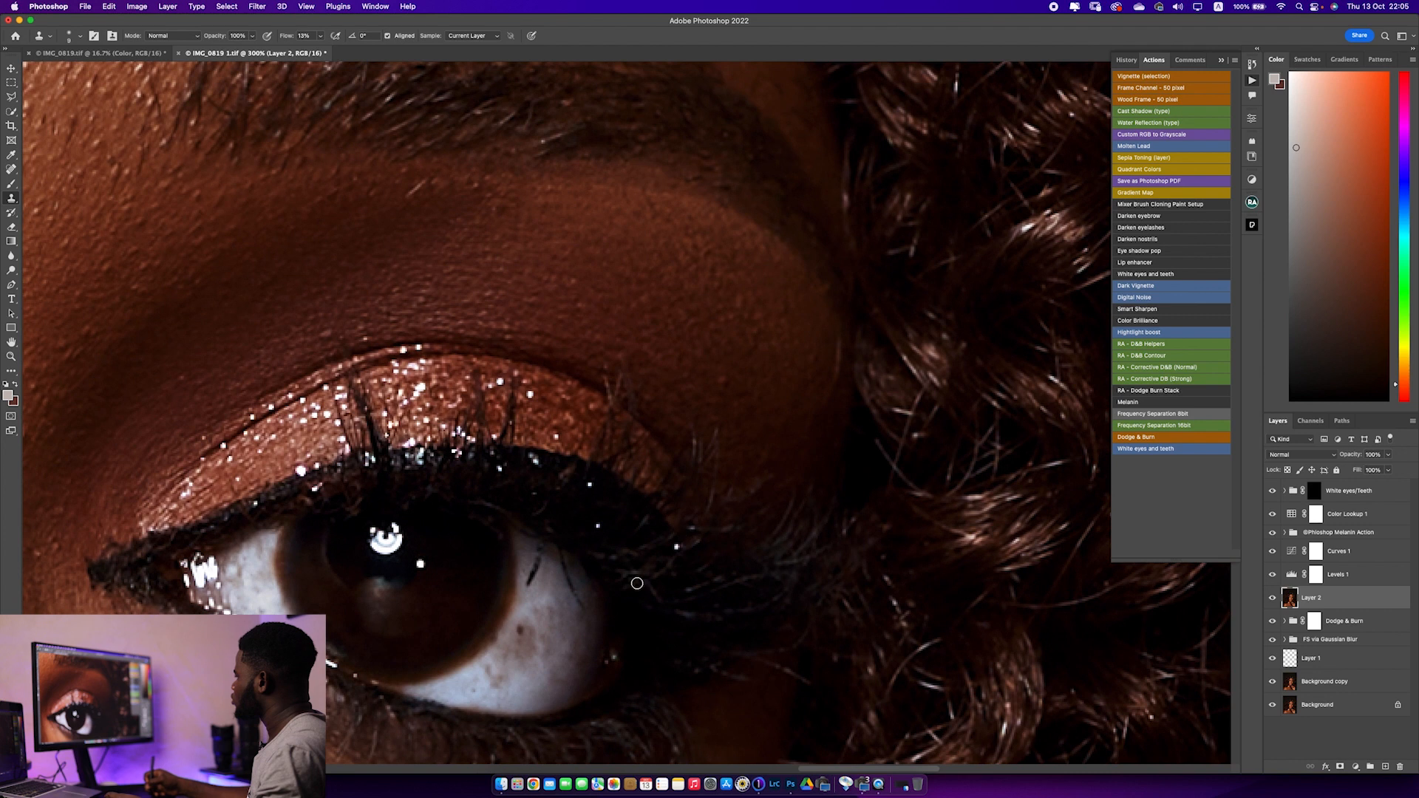
left_click(531, 643, "alt")
left_click_drag(521, 631, 526, 641)
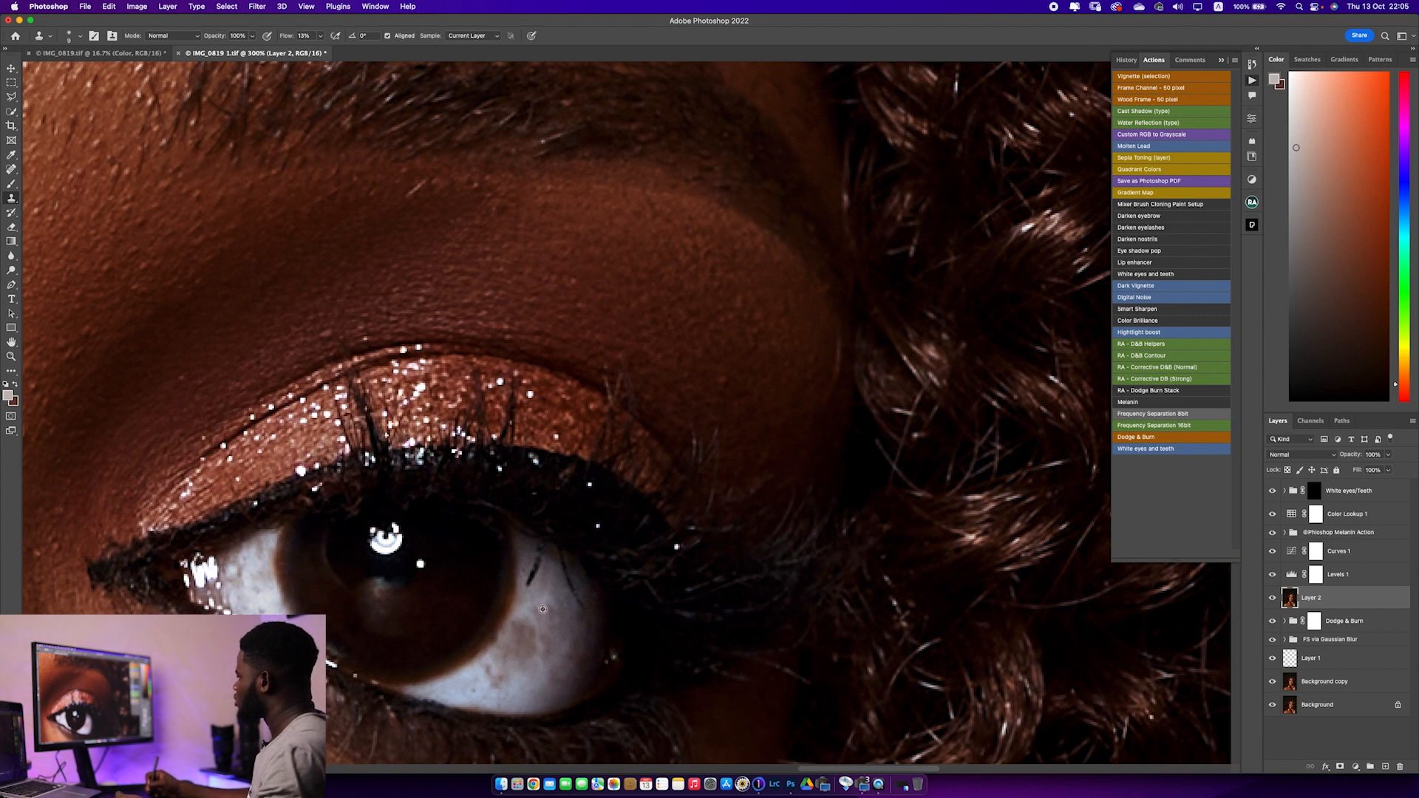
left_click(552, 587, "alt")
mouse_move(533, 567)
left_mouse_down()
mouse_move(547, 600)
mouse_move(534, 560)
mouse_move(532, 590)
mouse_move(532, 572)
mouse_move(557, 583)
mouse_move(540, 563)
mouse_move(572, 595)
mouse_move(574, 583)
mouse_move(580, 608)
mouse_move(564, 565)
left_mouse_up()
left_click(550, 601, "alt")
left_click(558, 584, "alt")
left_click(557, 596, "alt")
left_click(564, 607, "alt")
left_click(564, 591, "alt")
left_click(573, 597, "alt")
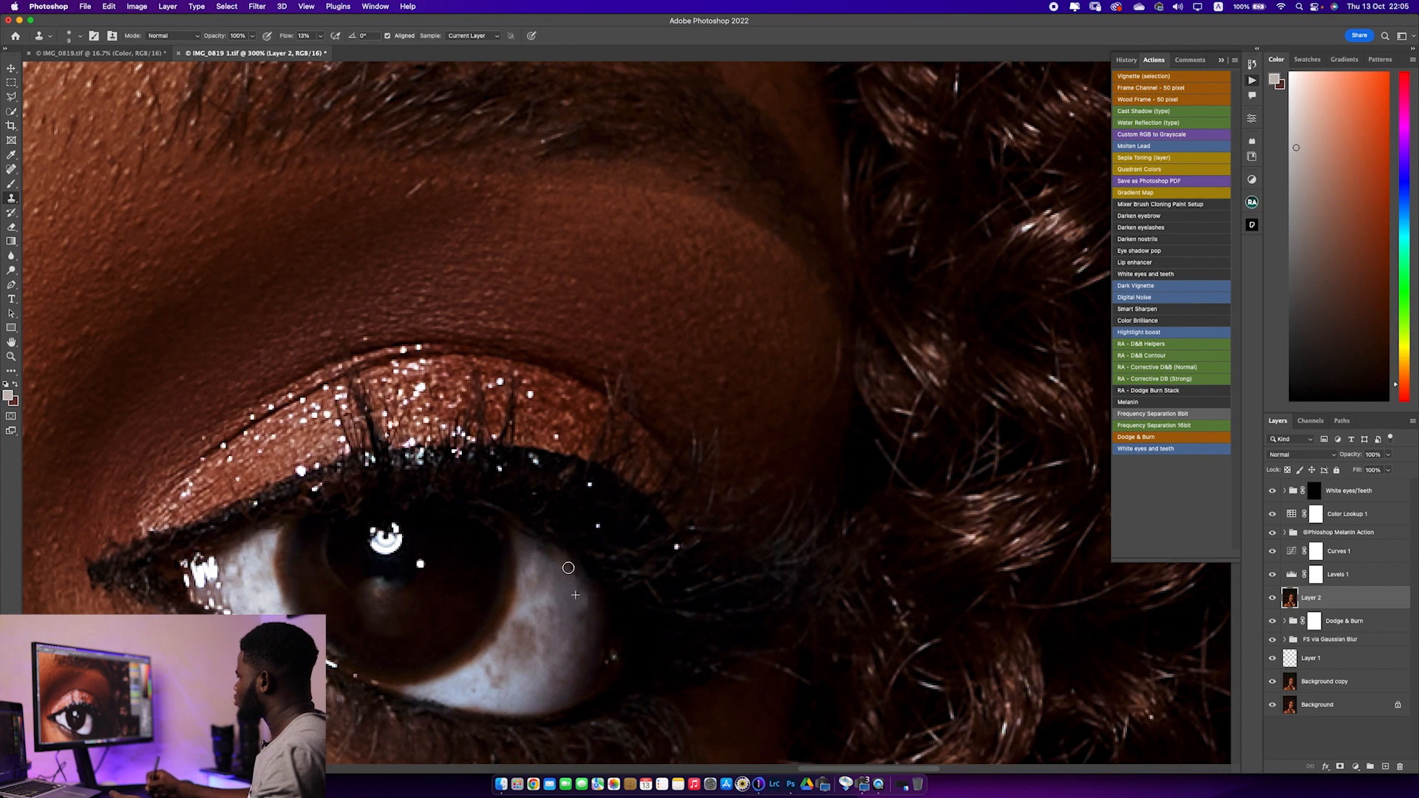
left_click_drag(571, 621, 652, 512)
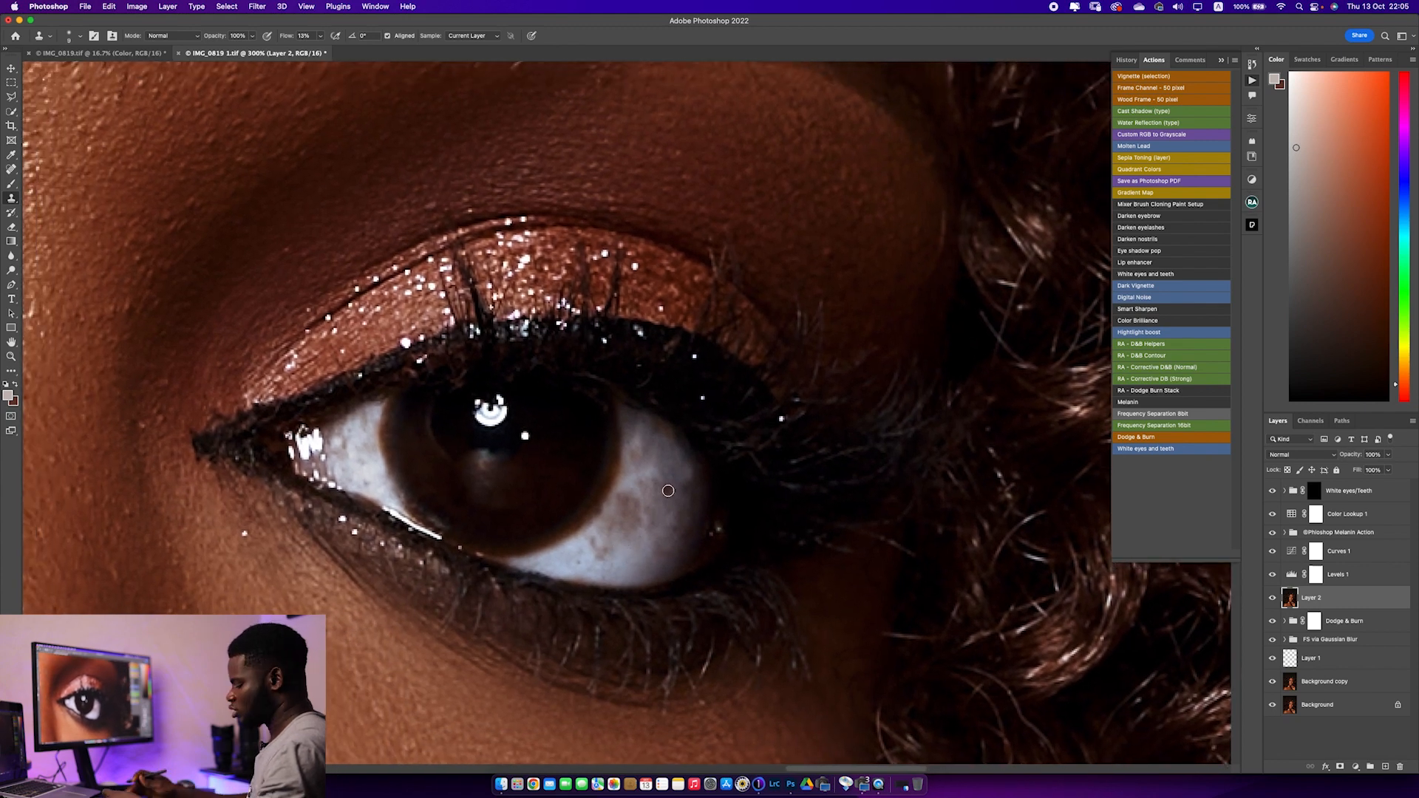
View the whole portrait and compare the retouched result with the original Background layer
key("super+0")
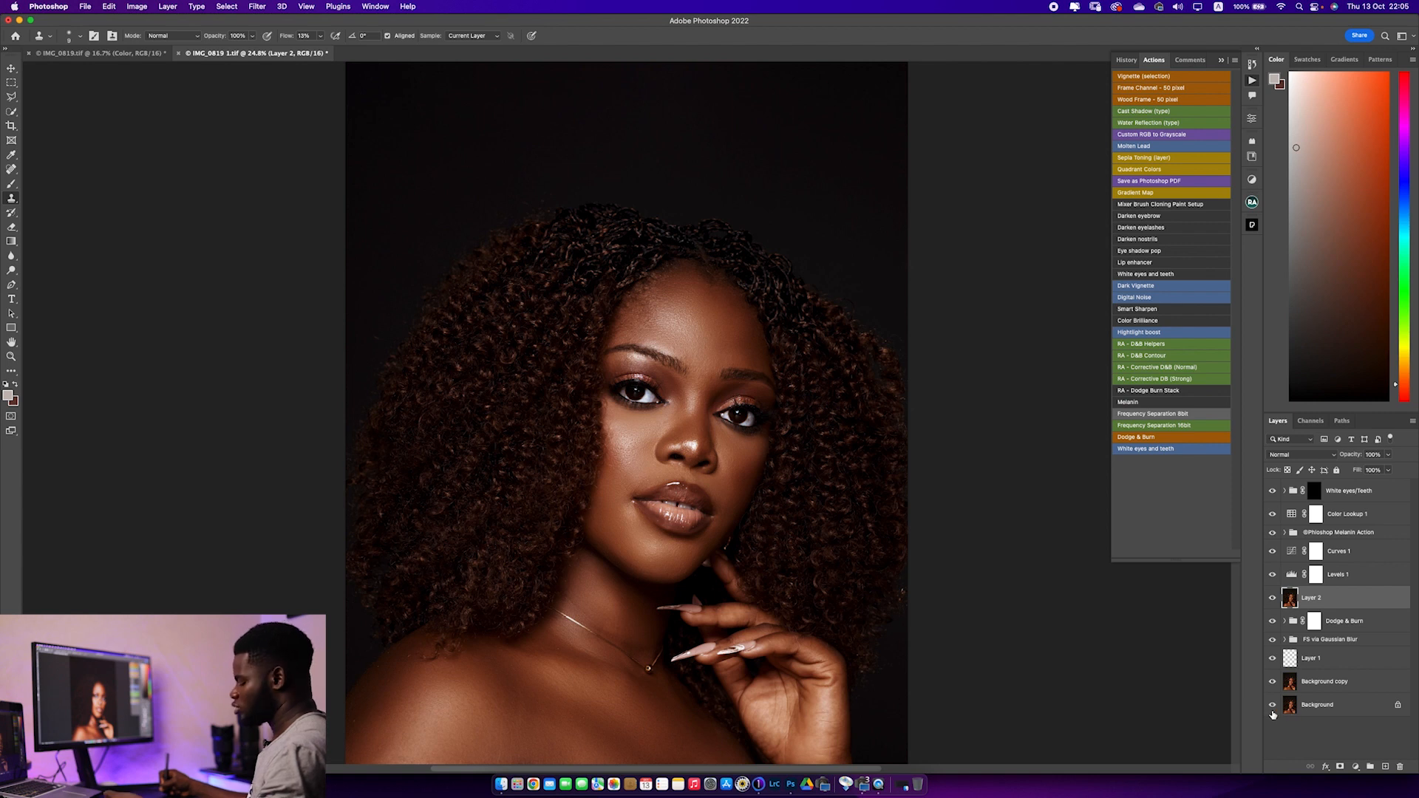
left_click(1272, 706, "alt")
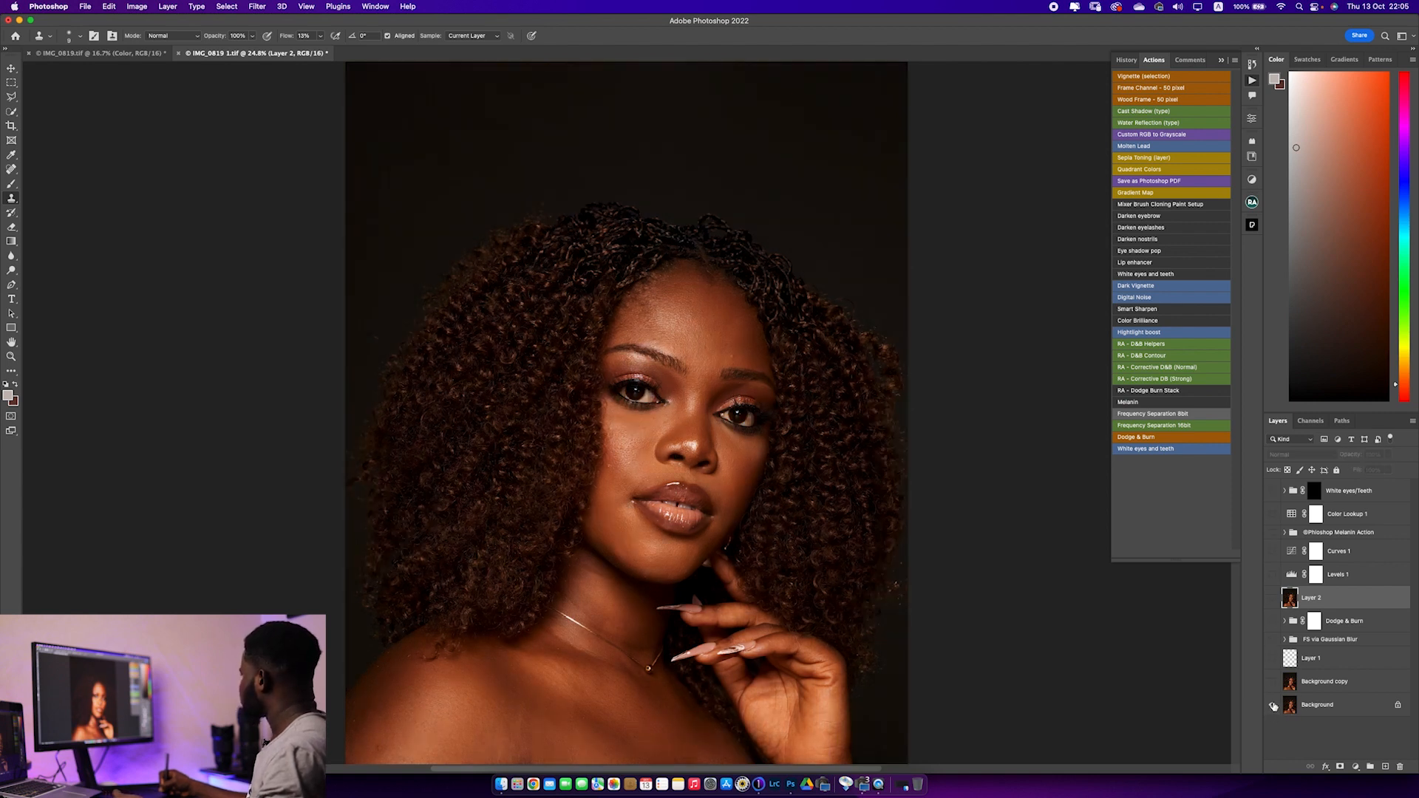
left_click(1272, 705, "alt")
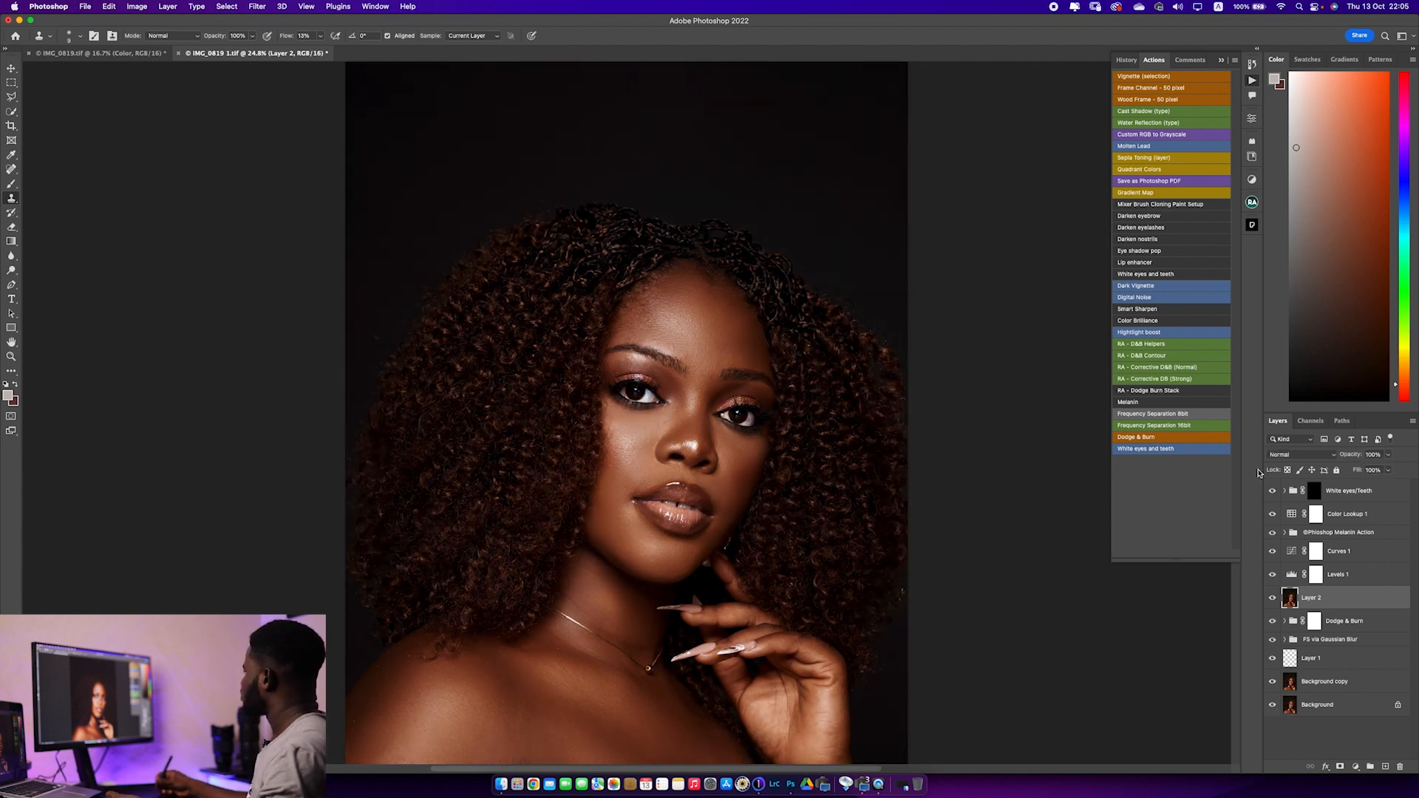
Lower the opacity of the Photo Filter 1 layer inside the Melanin action group to 51%
left_click(1284, 532)
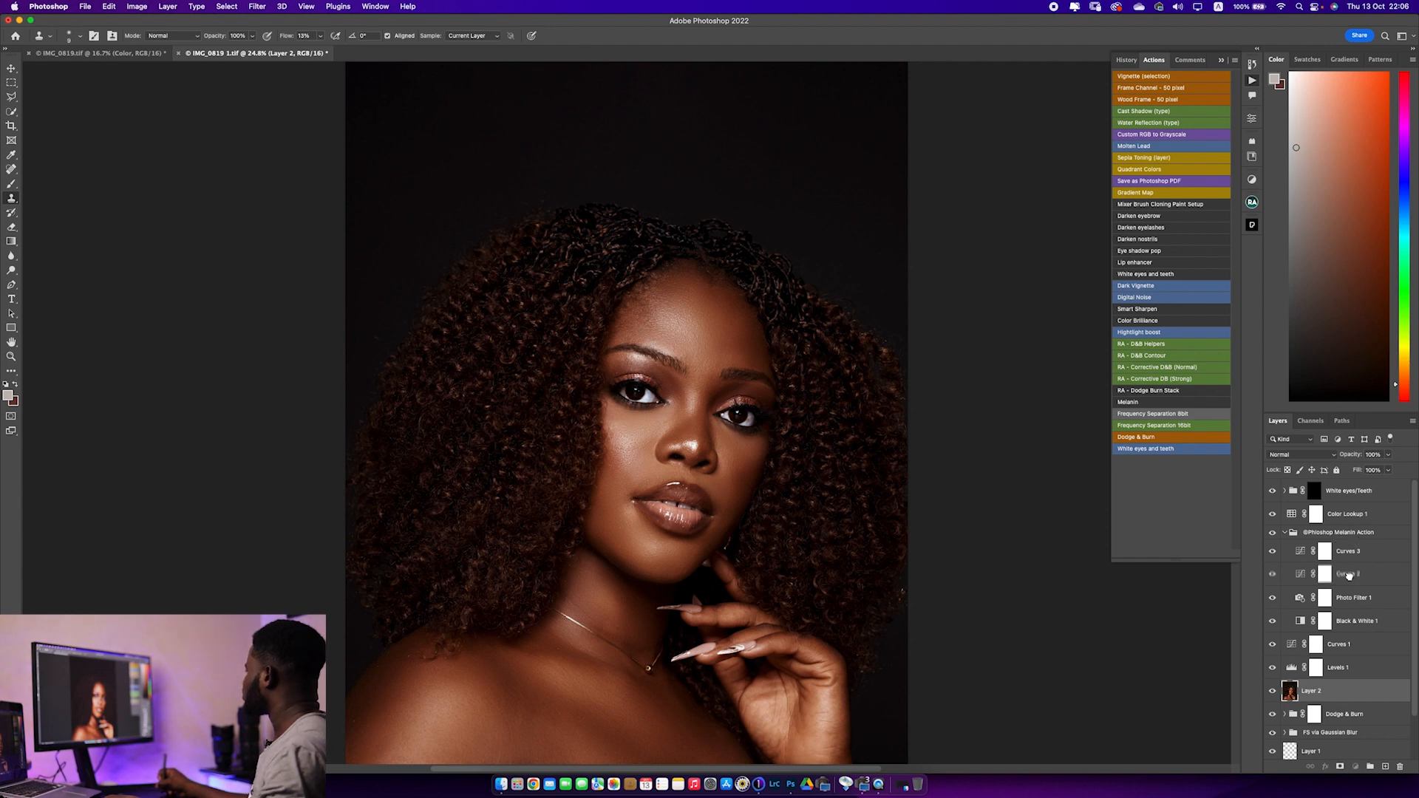
left_click(1348, 578)
left_click(1357, 603)
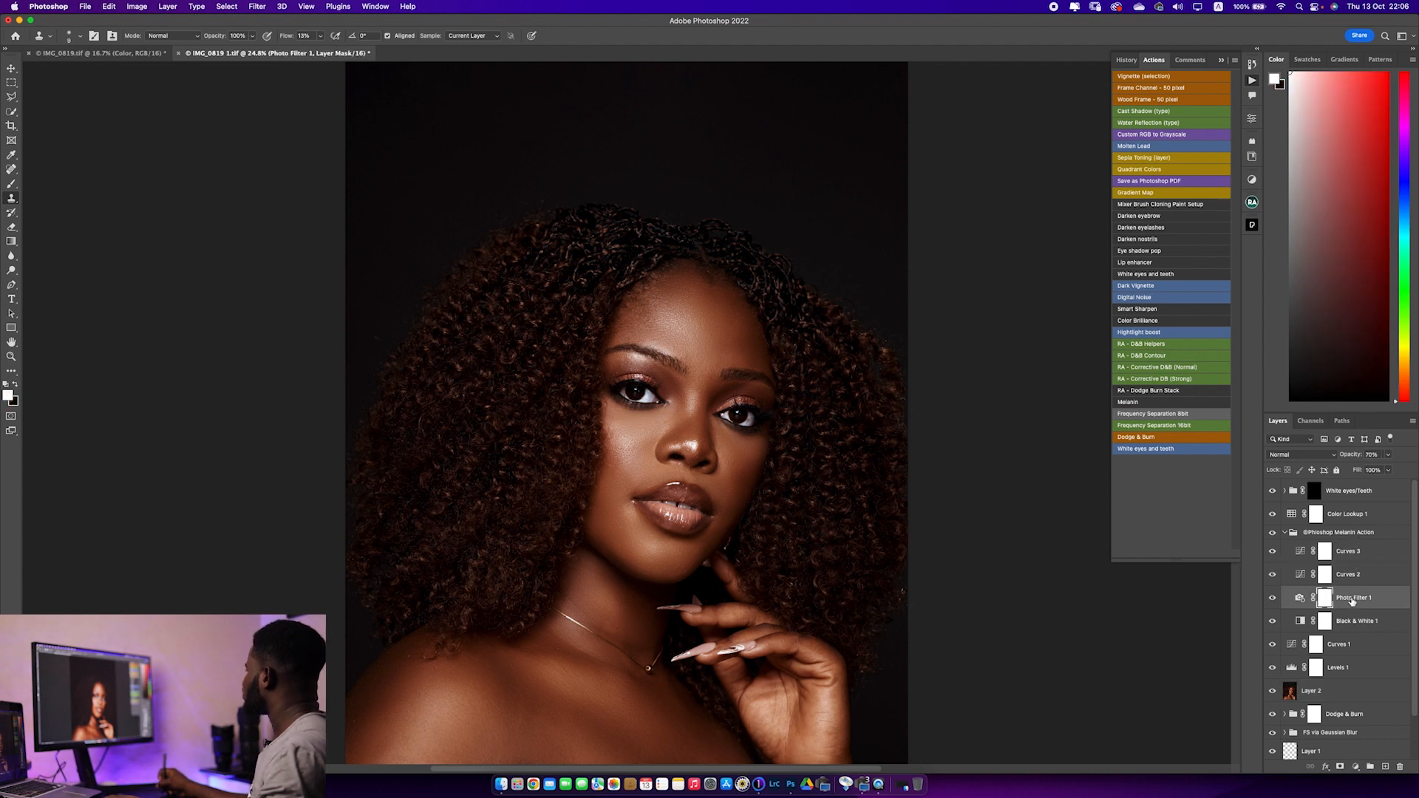
left_click_drag(1364, 459, 1346, 465)
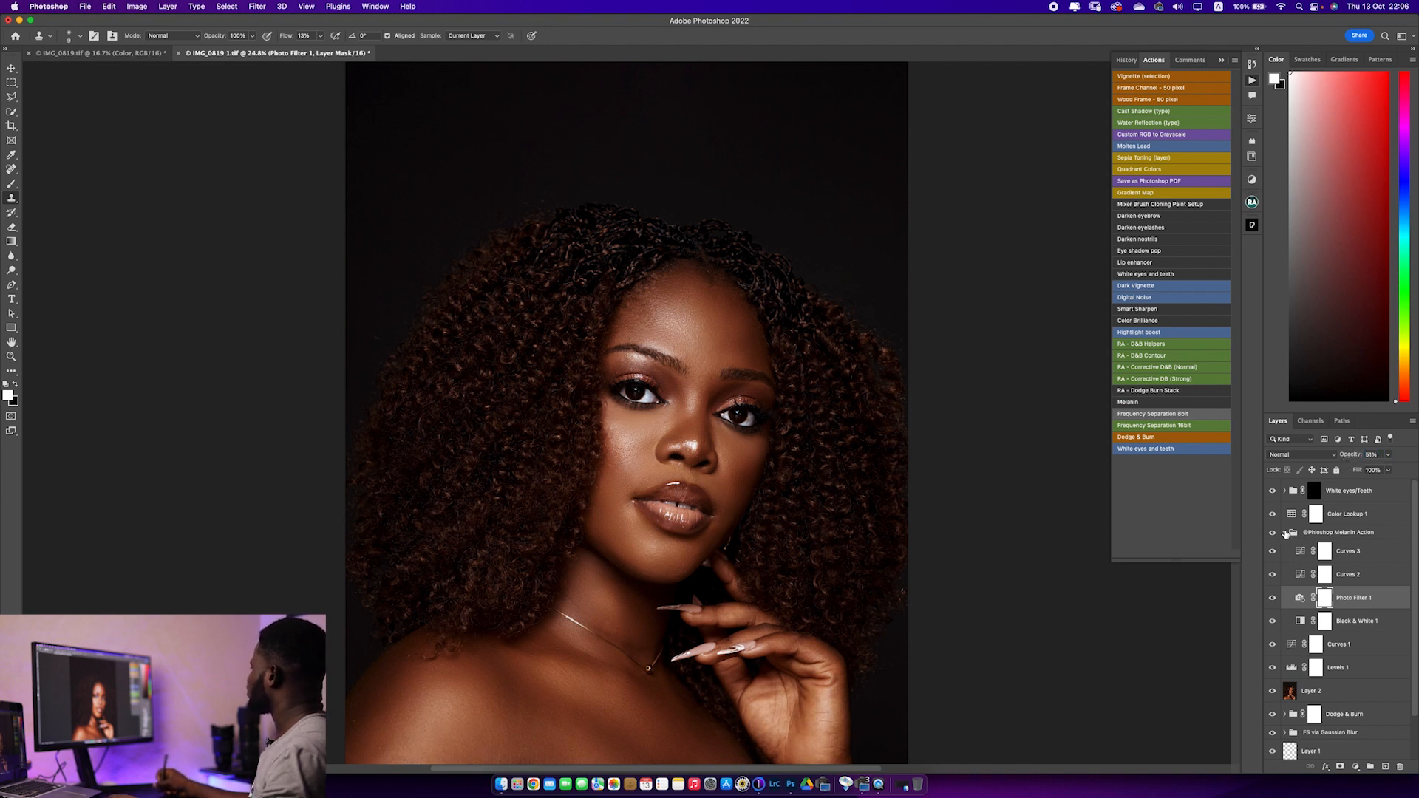
left_click(1285, 533)
Lower the White eyes/Teeth group's opacity to 42% and save the document after a check against the original Background layer
left_click(1359, 491)
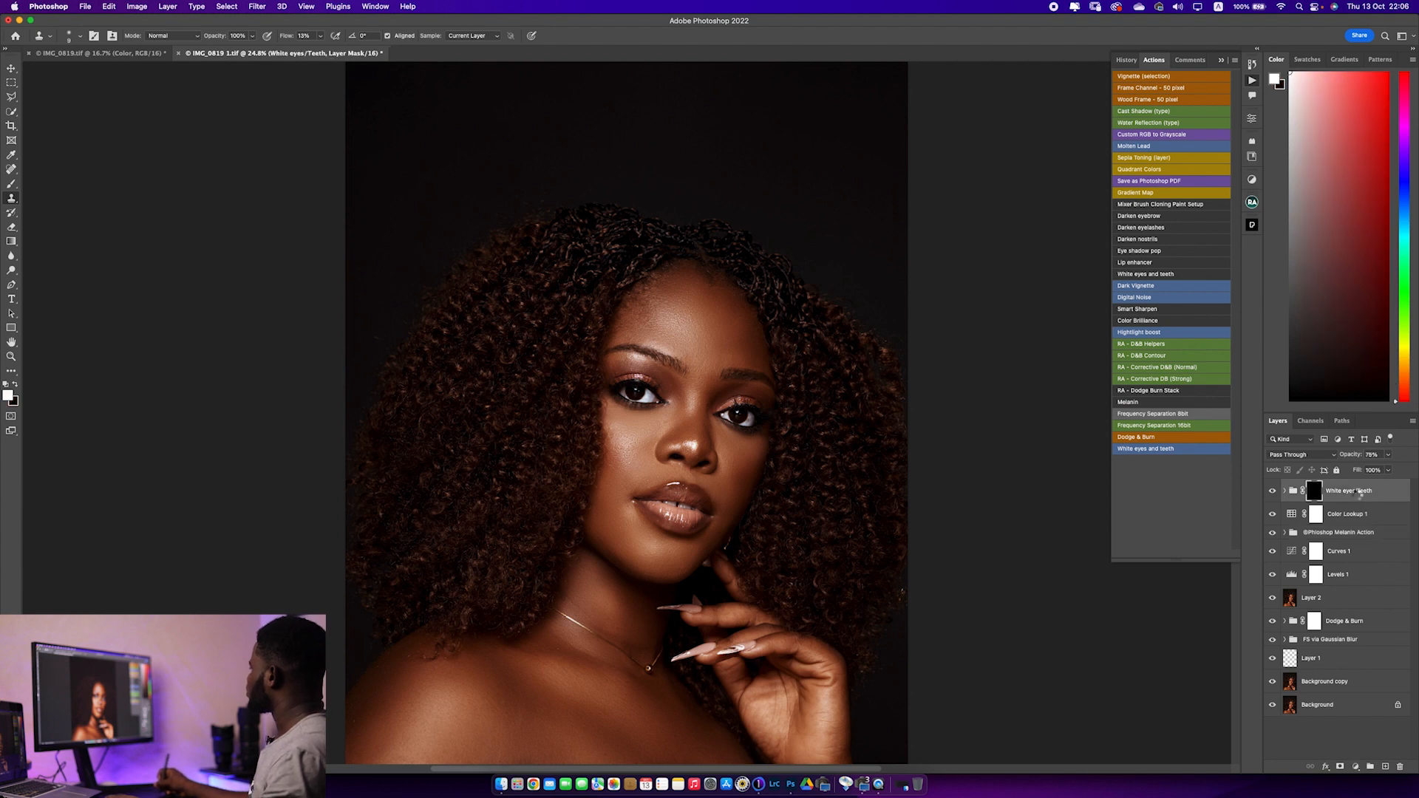
left_click_drag(1351, 462, 1340, 460)
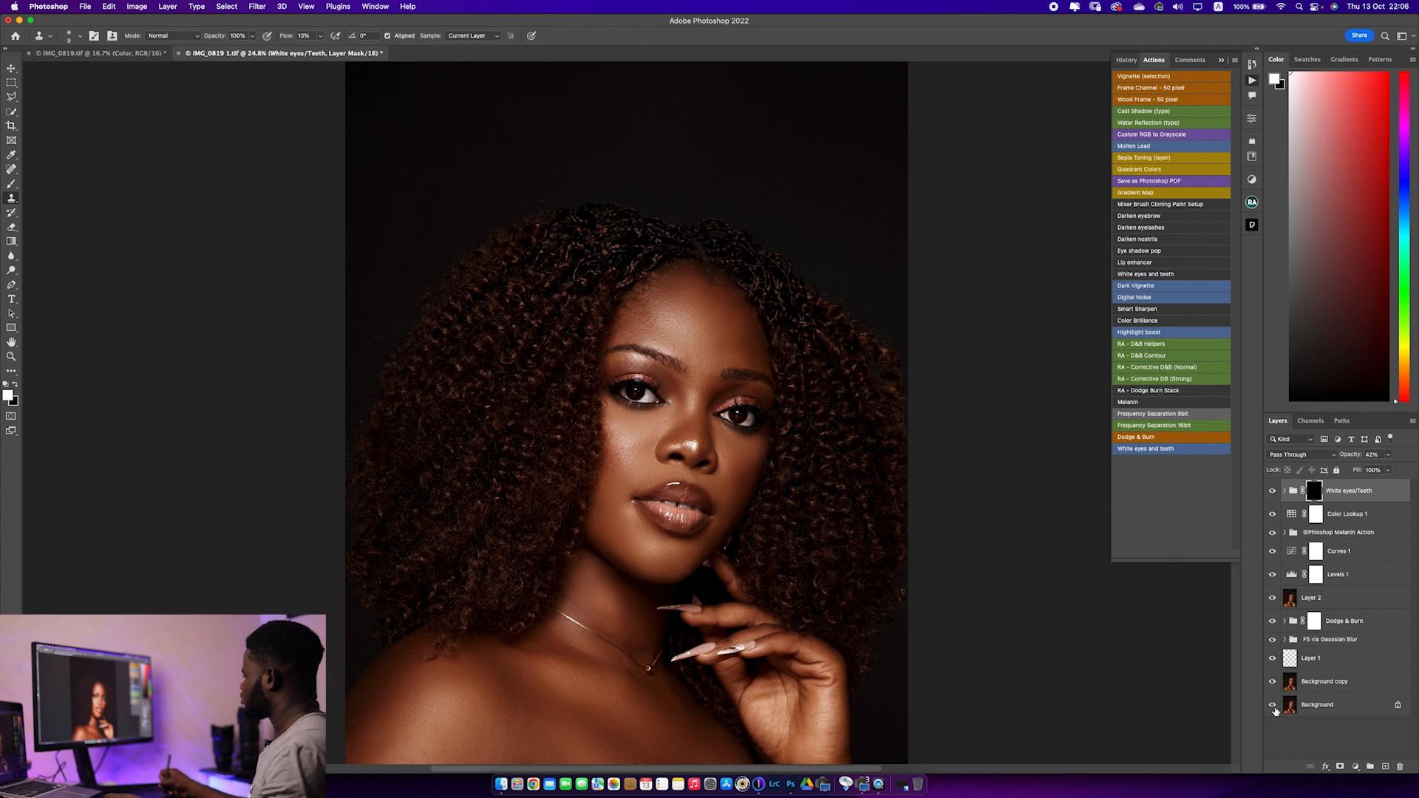
left_click(1273, 707, "alt")
left_click(1273, 708, "alt")
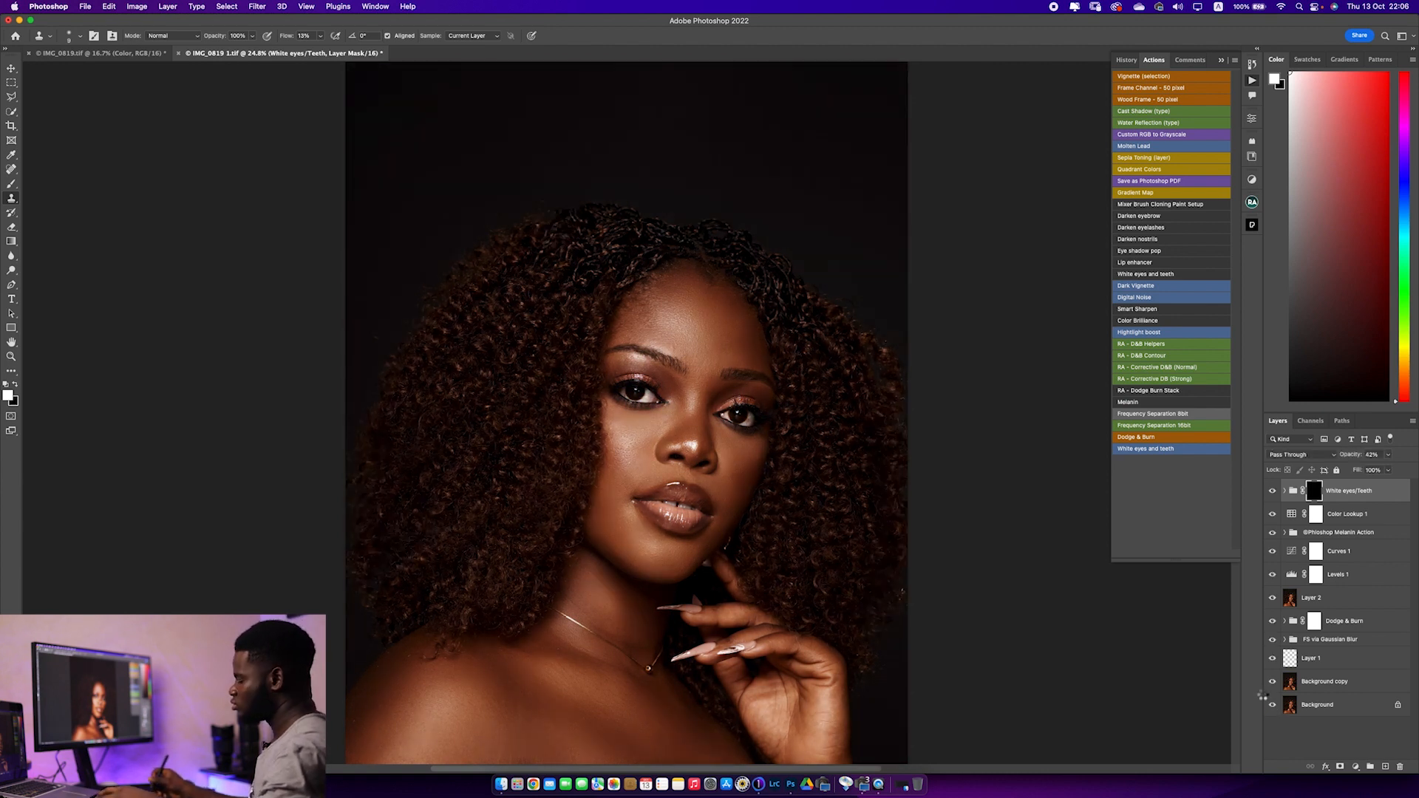
key("super+s")
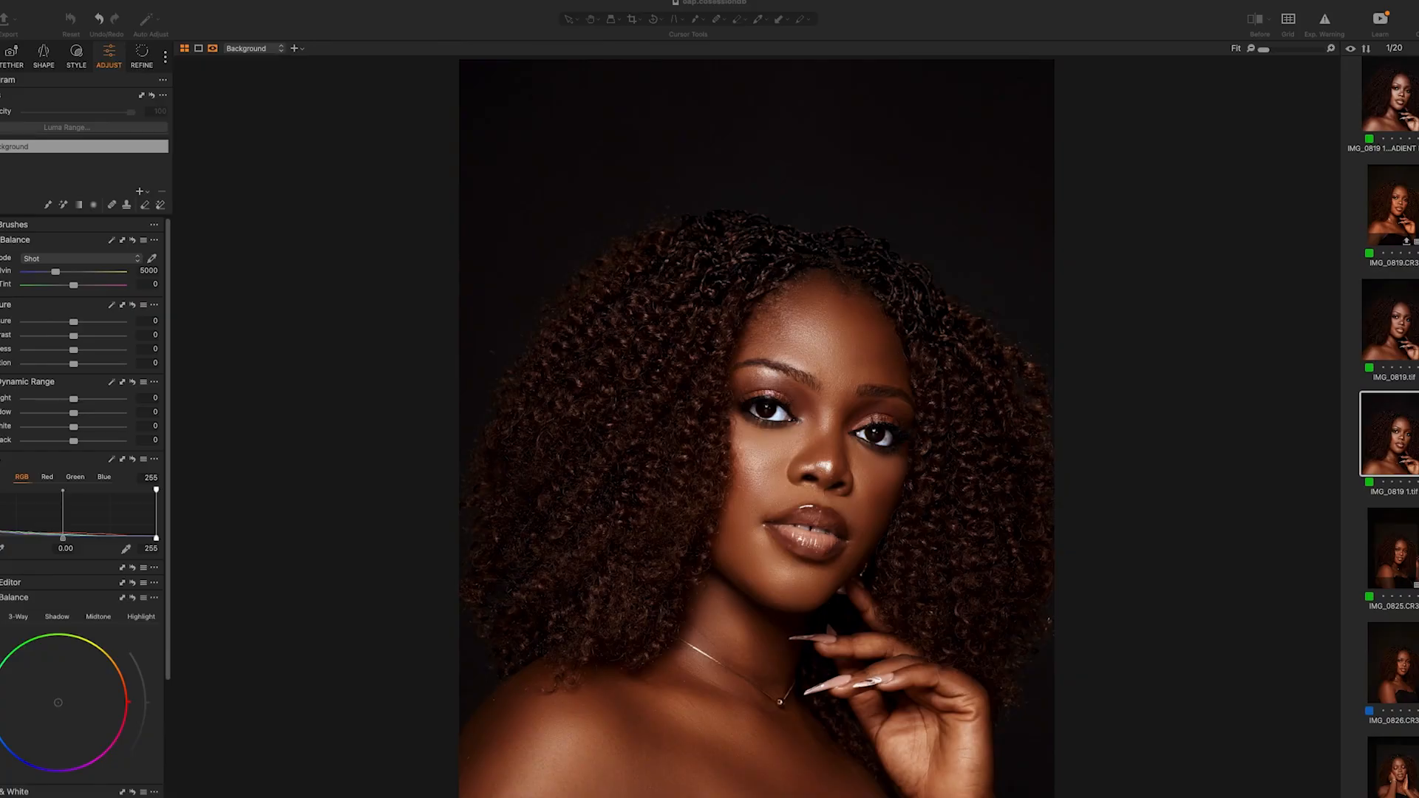